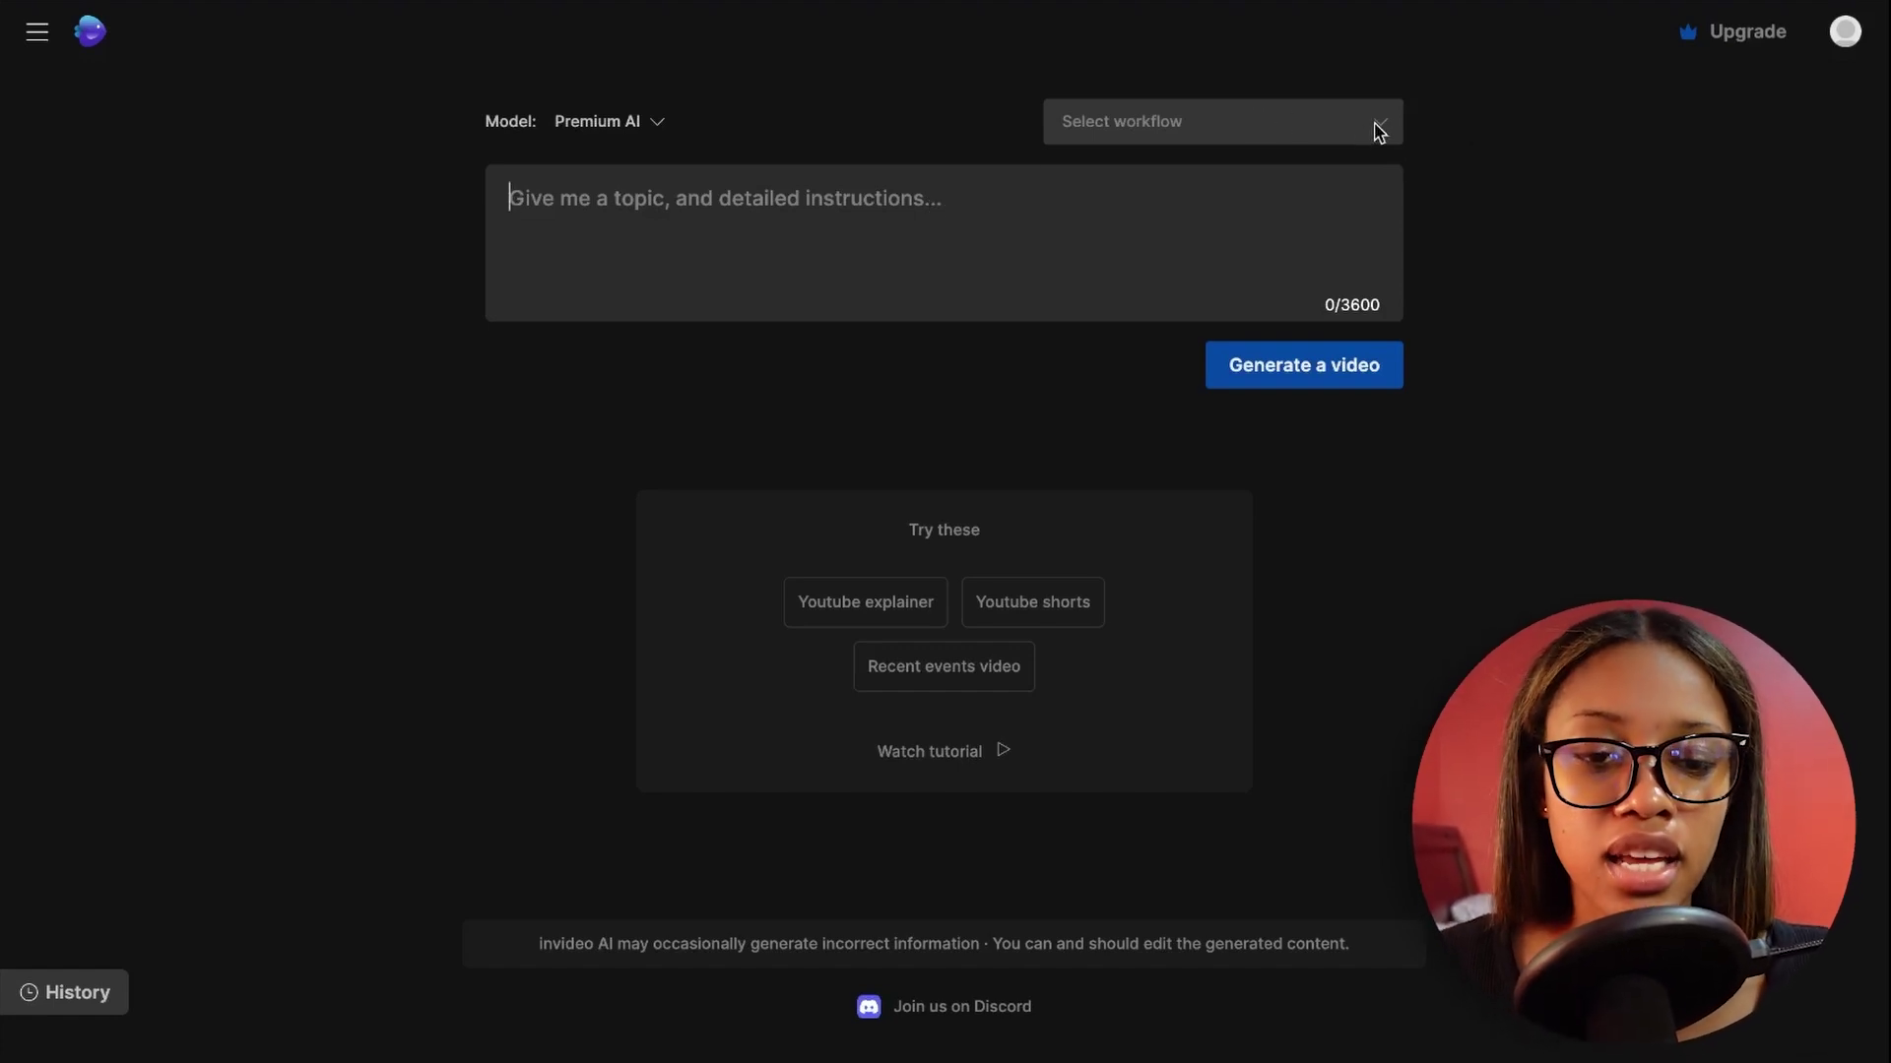
Examine the prompt forms of the Youtube shorts and Youtube explainer workflows, including the 1 minute length option, and close them
{"action": "left_click", "coordinate": [1381, 129]}
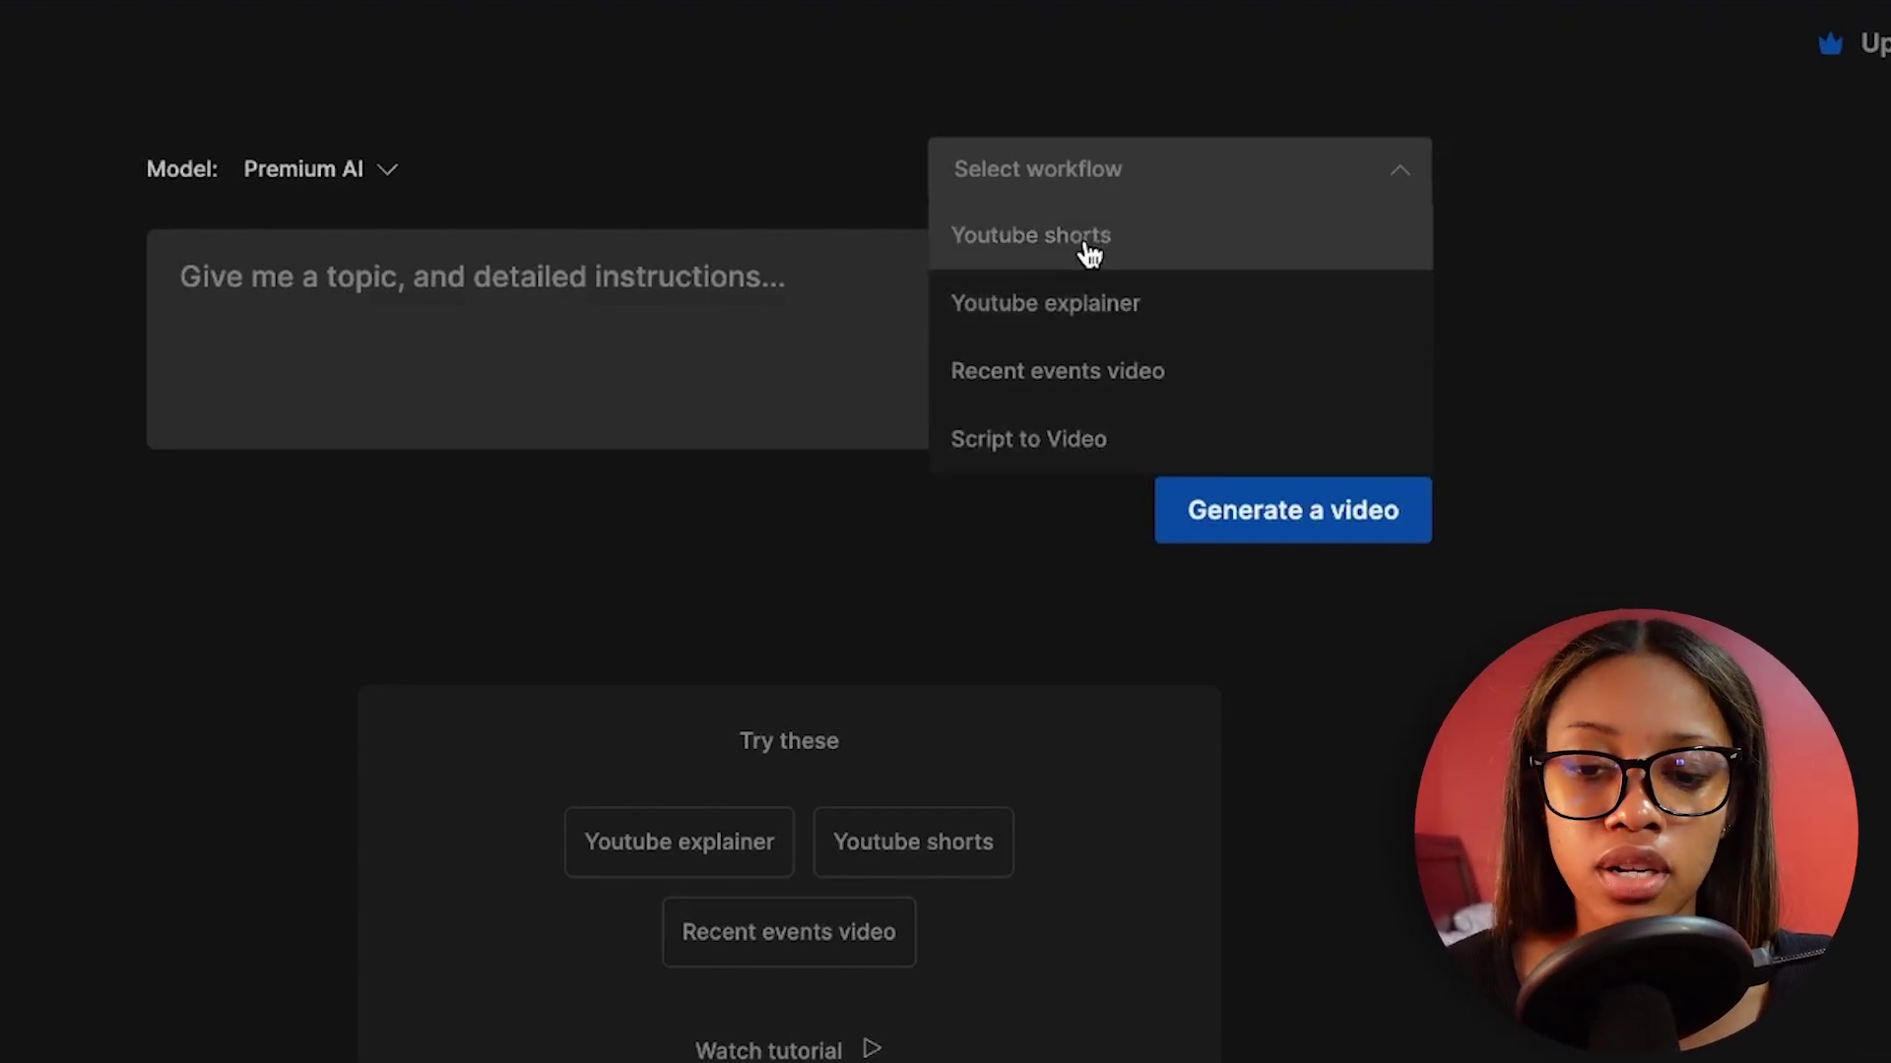
{"action": "left_click", "coordinate": [1089, 251]}
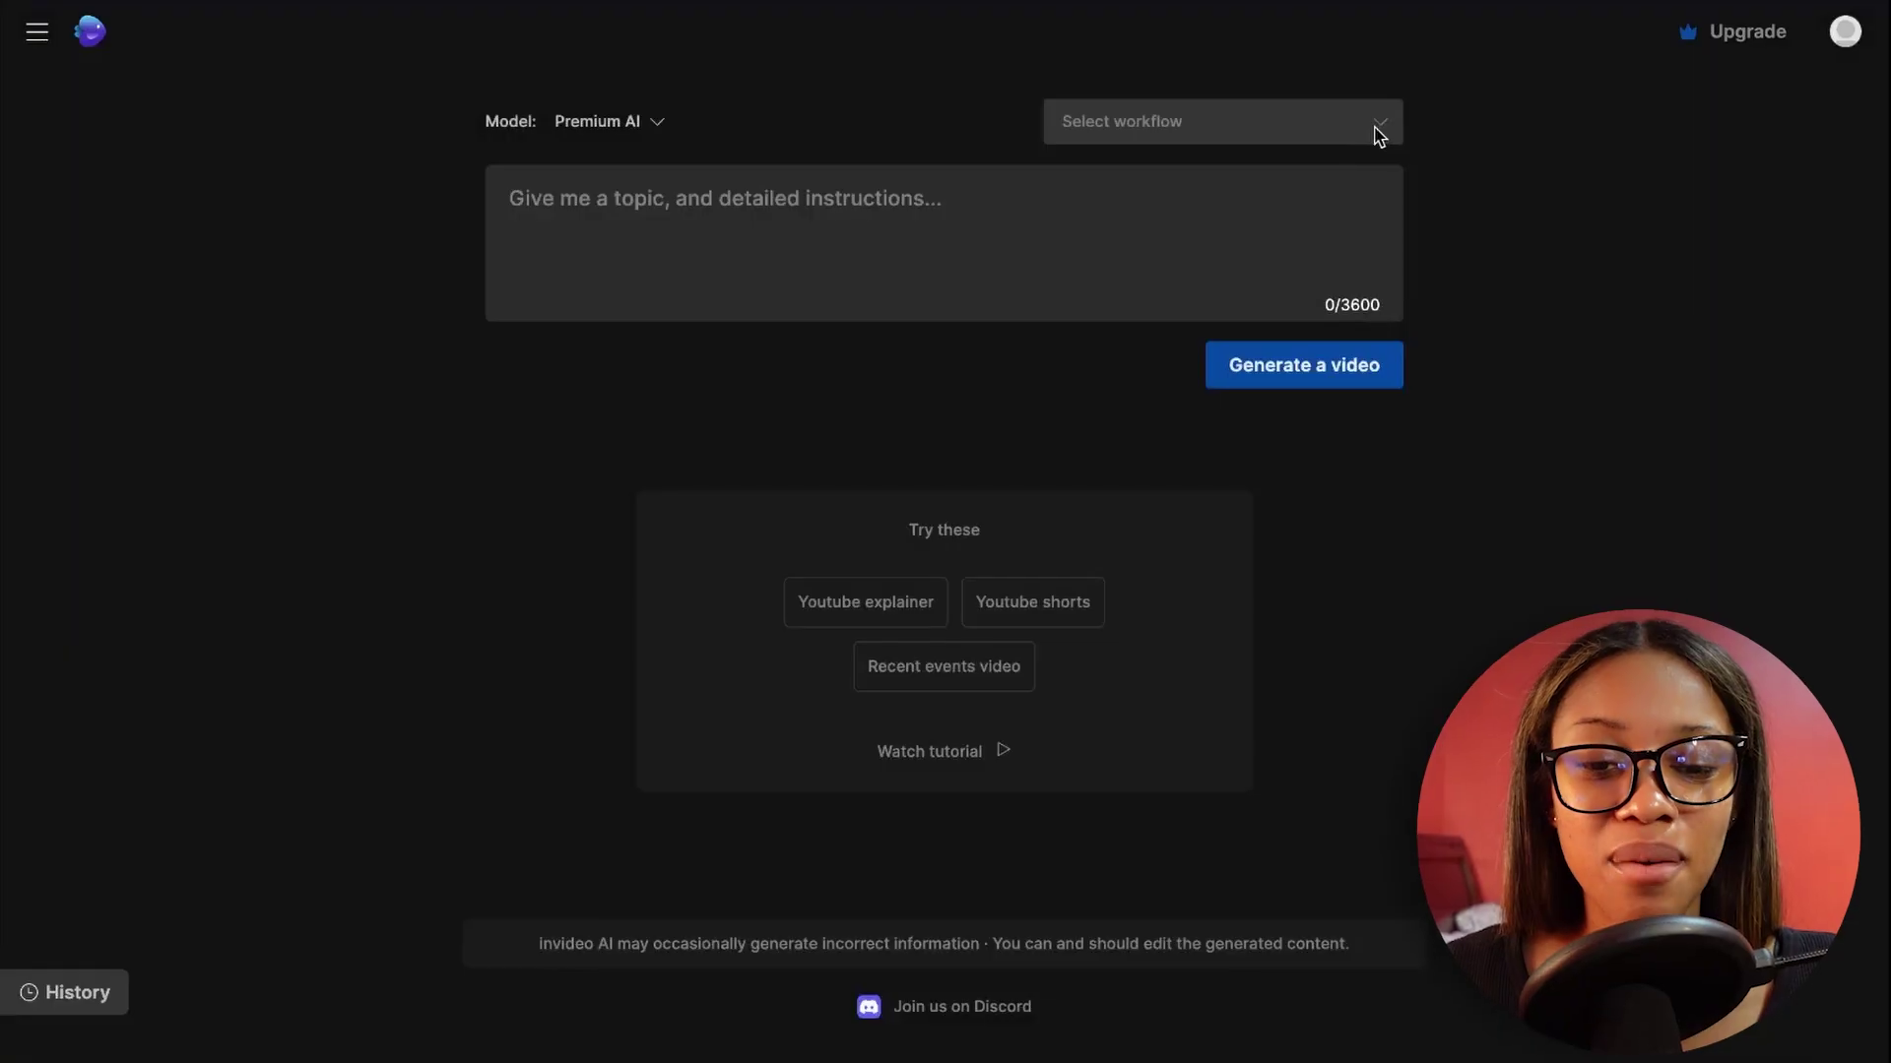
{"action": "left_click", "coordinate": [1378, 136]}
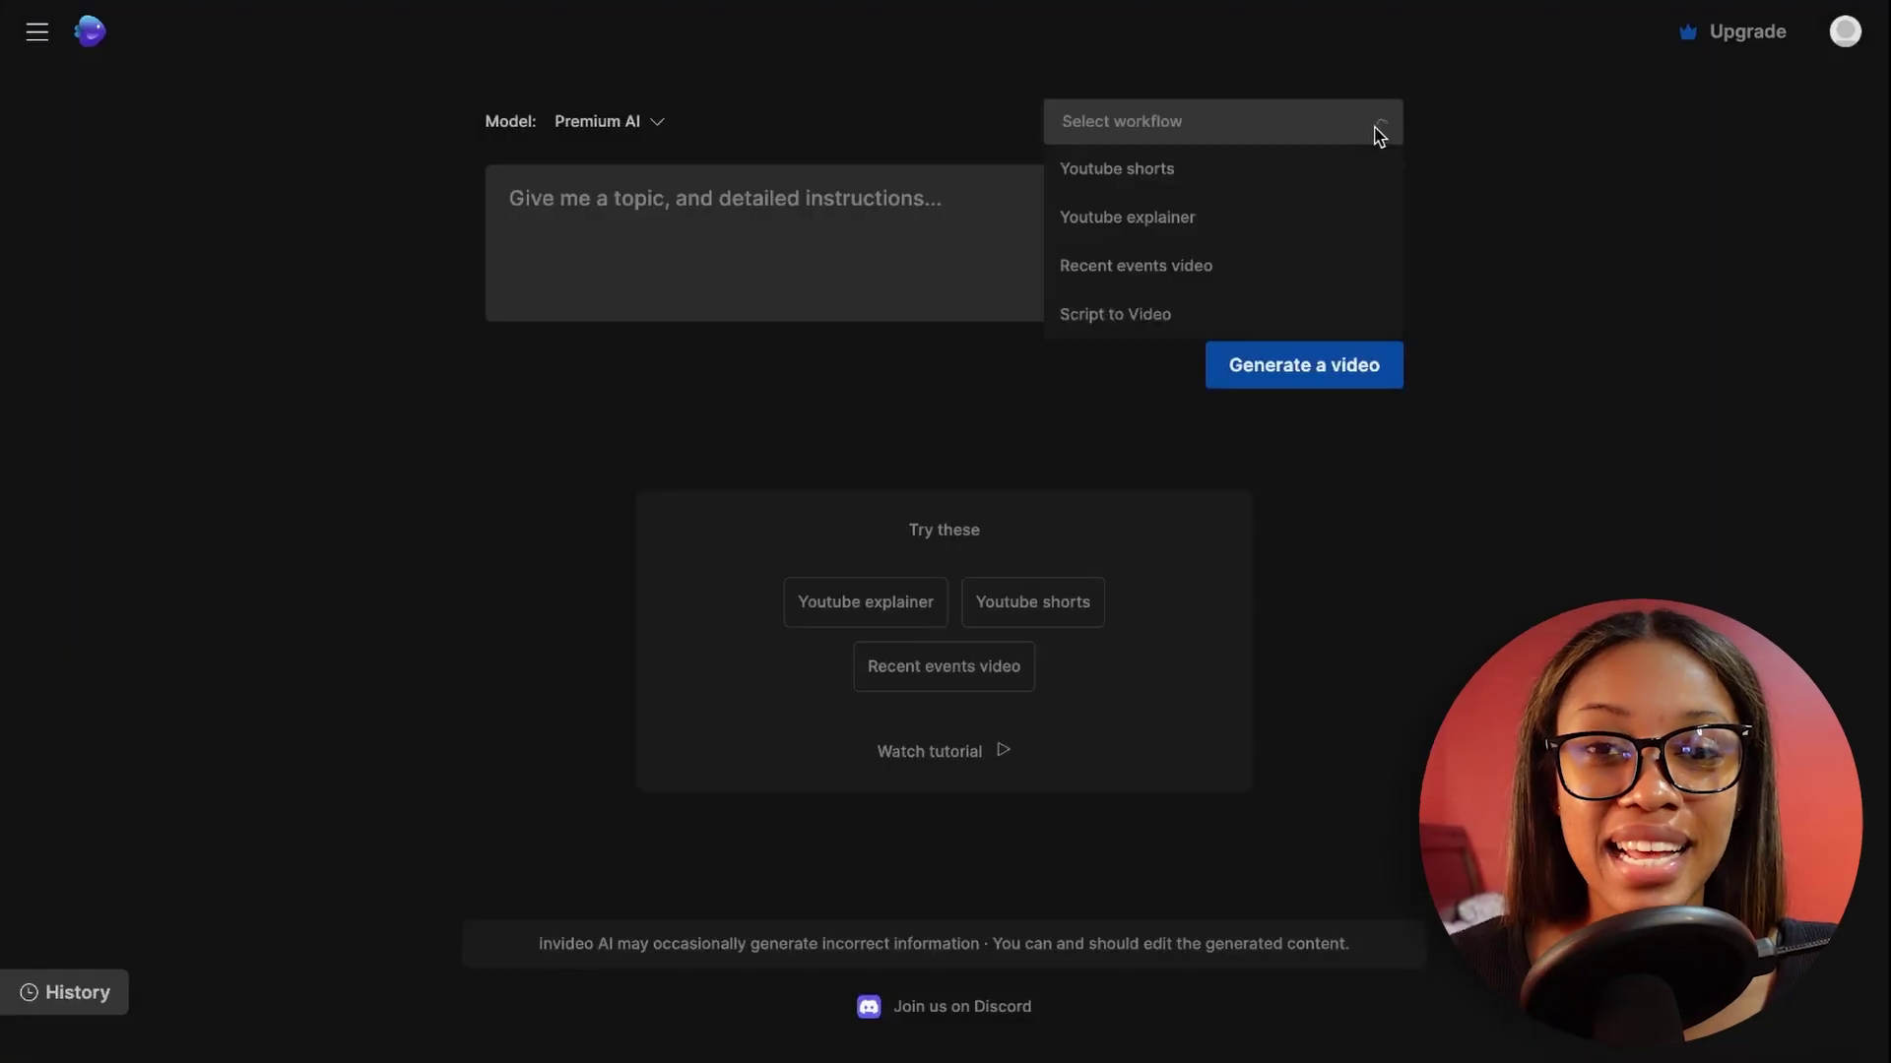
{"action": "left_click", "coordinate": [1212, 219]}
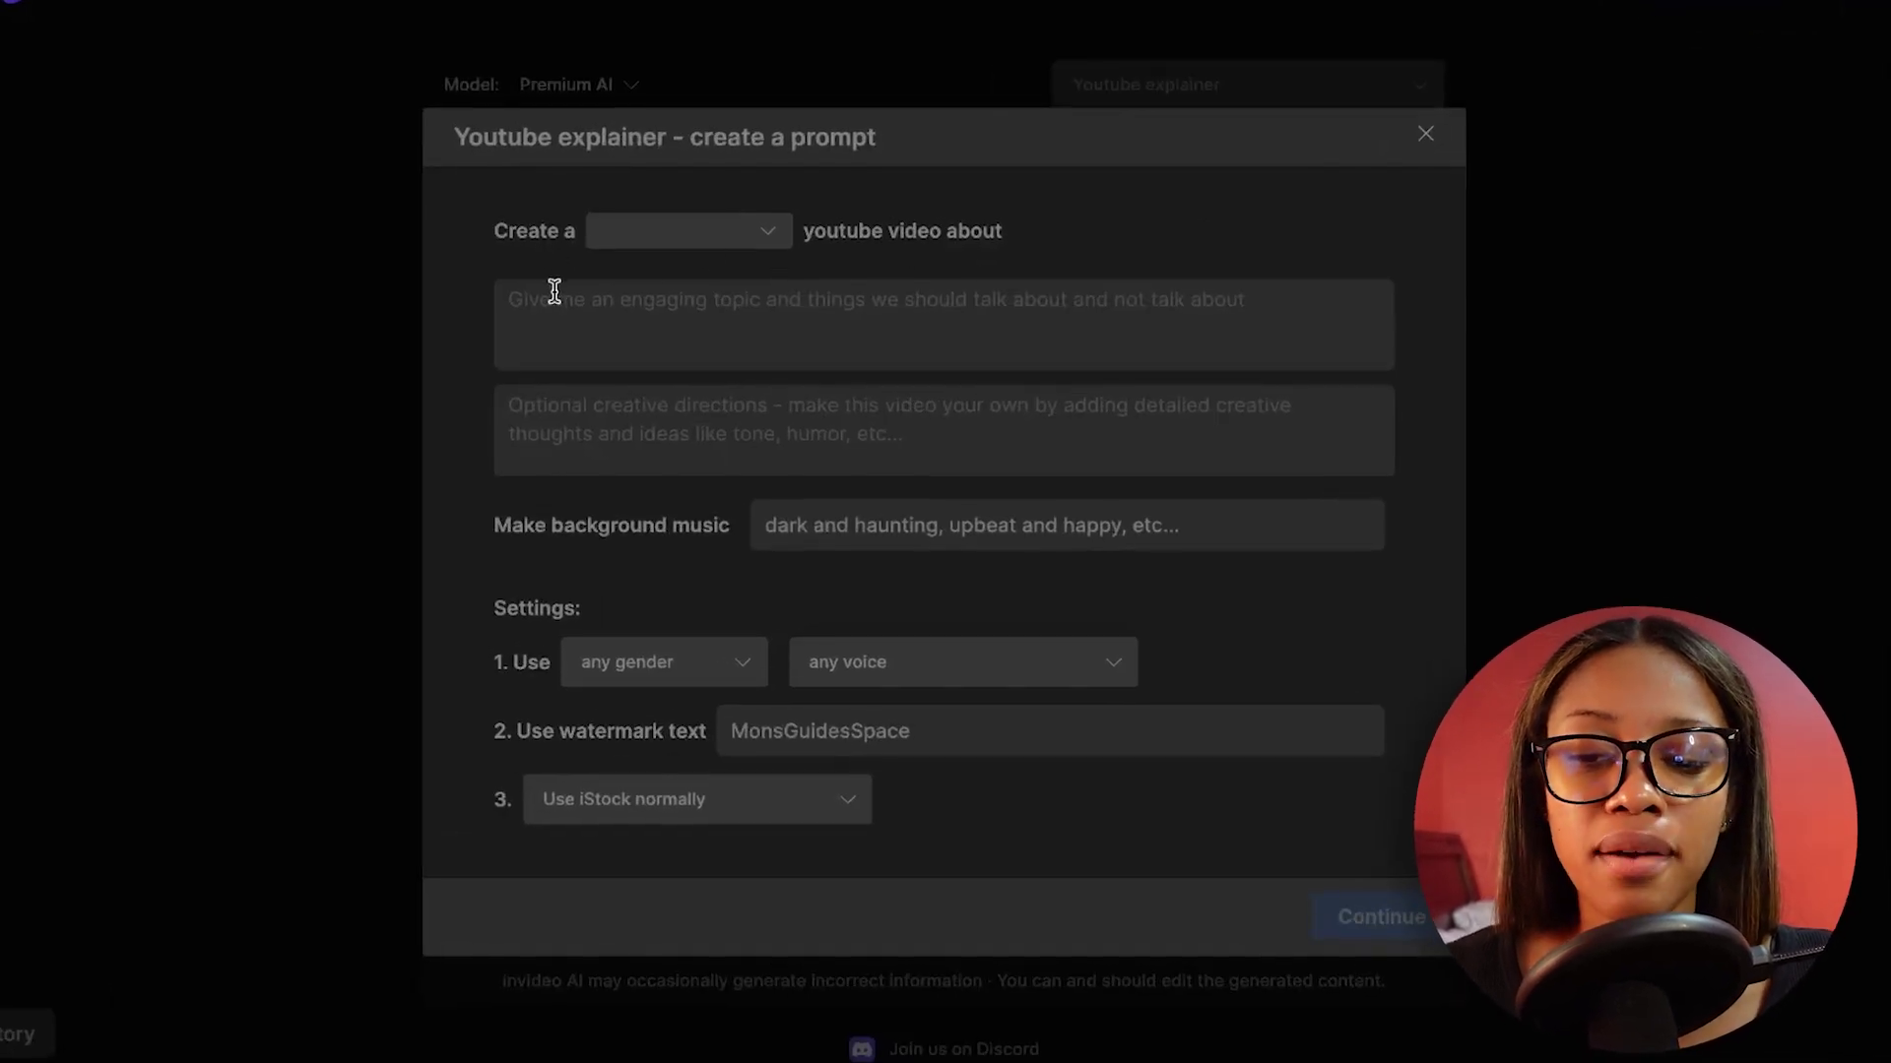
{"action": "left_click", "coordinate": [774, 210]}
{"action": "left_click", "coordinate": [728, 372]}
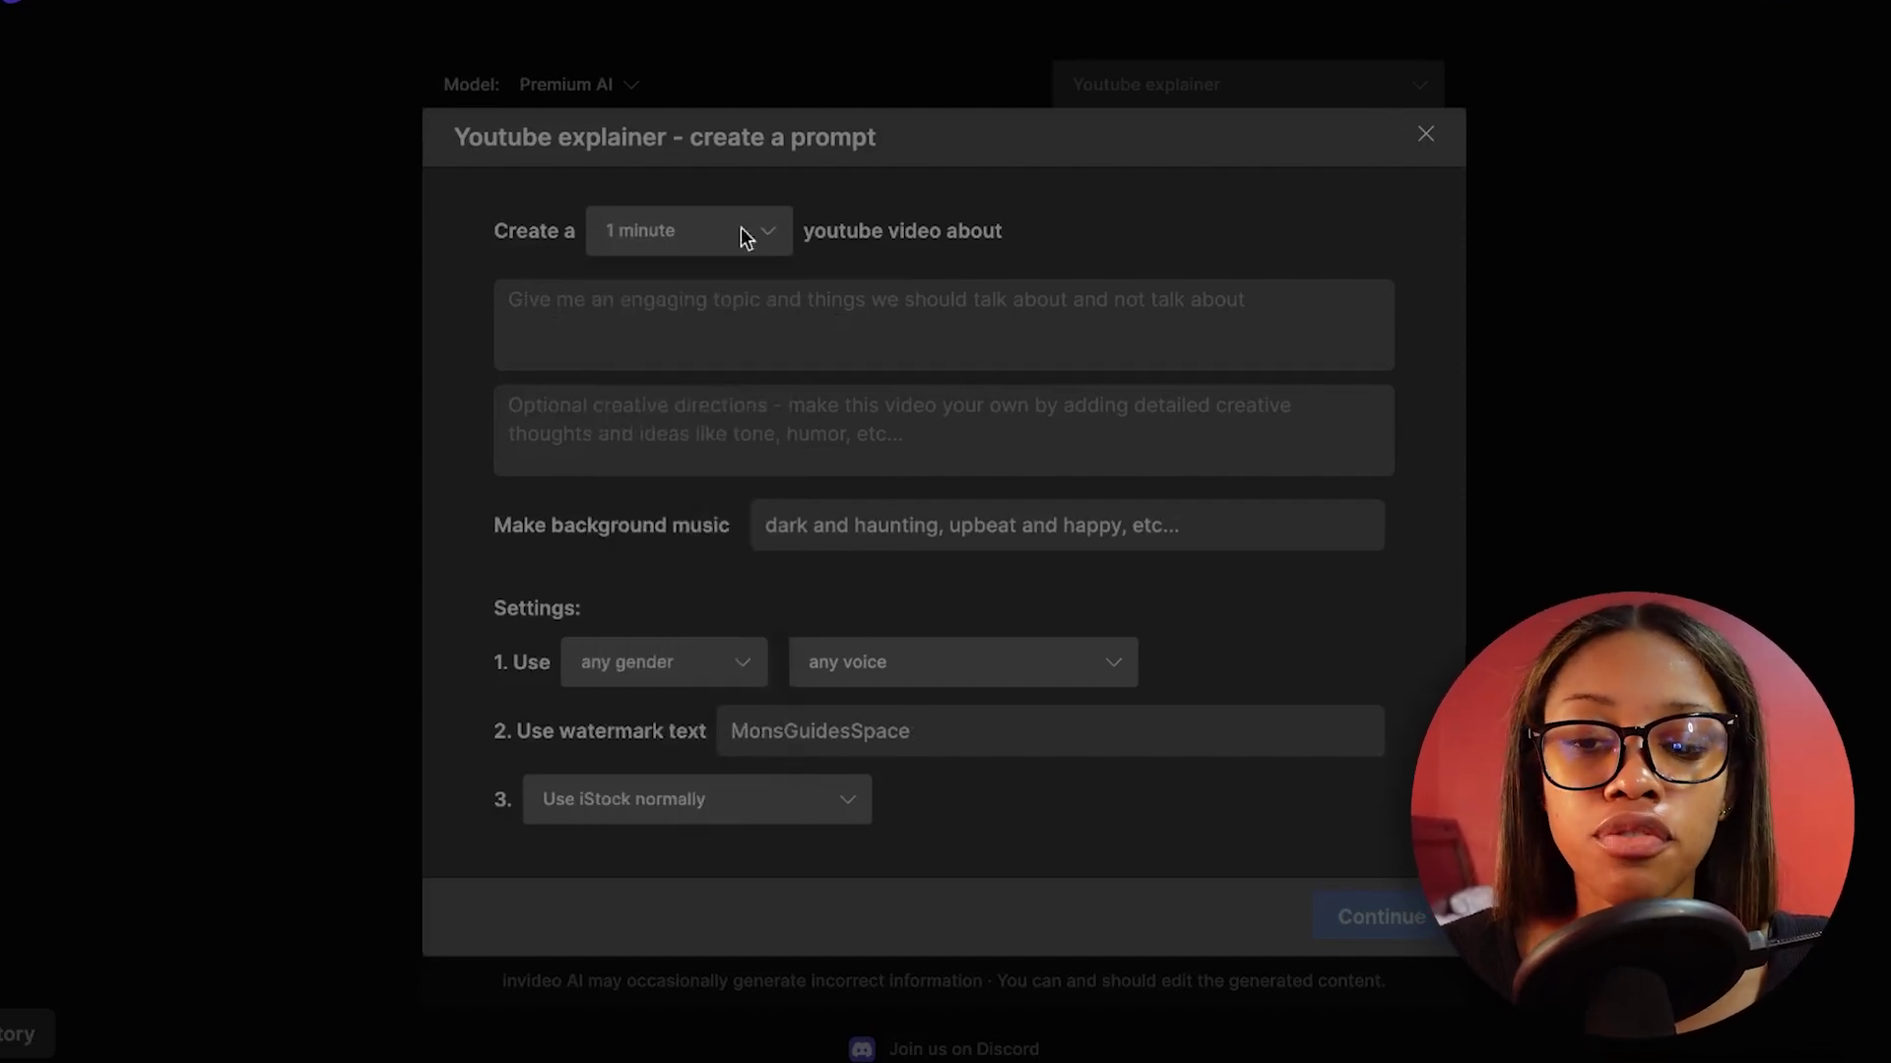
{"action": "left_click", "coordinate": [1420, 138]}
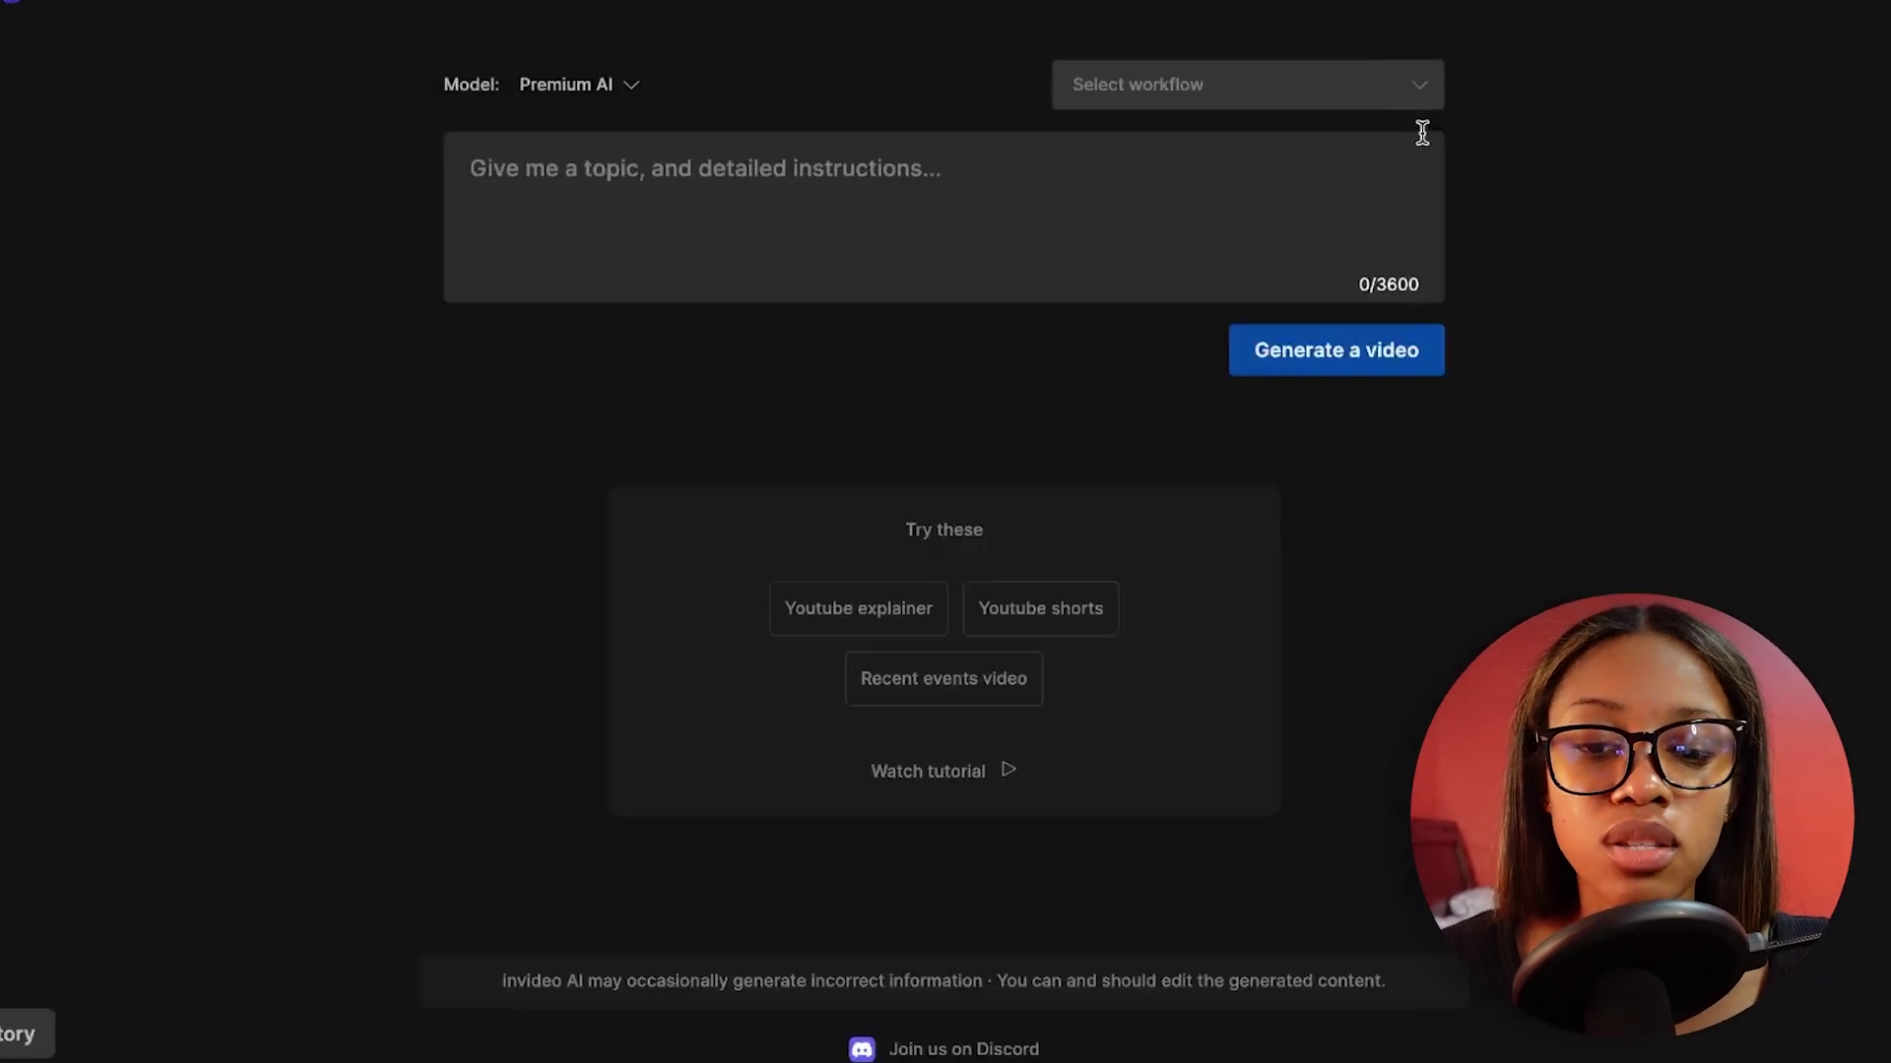
Examine the prompt forms of the Recent events video and Script to Video workflows and close them
{"action": "left_click", "coordinate": [1370, 78]}
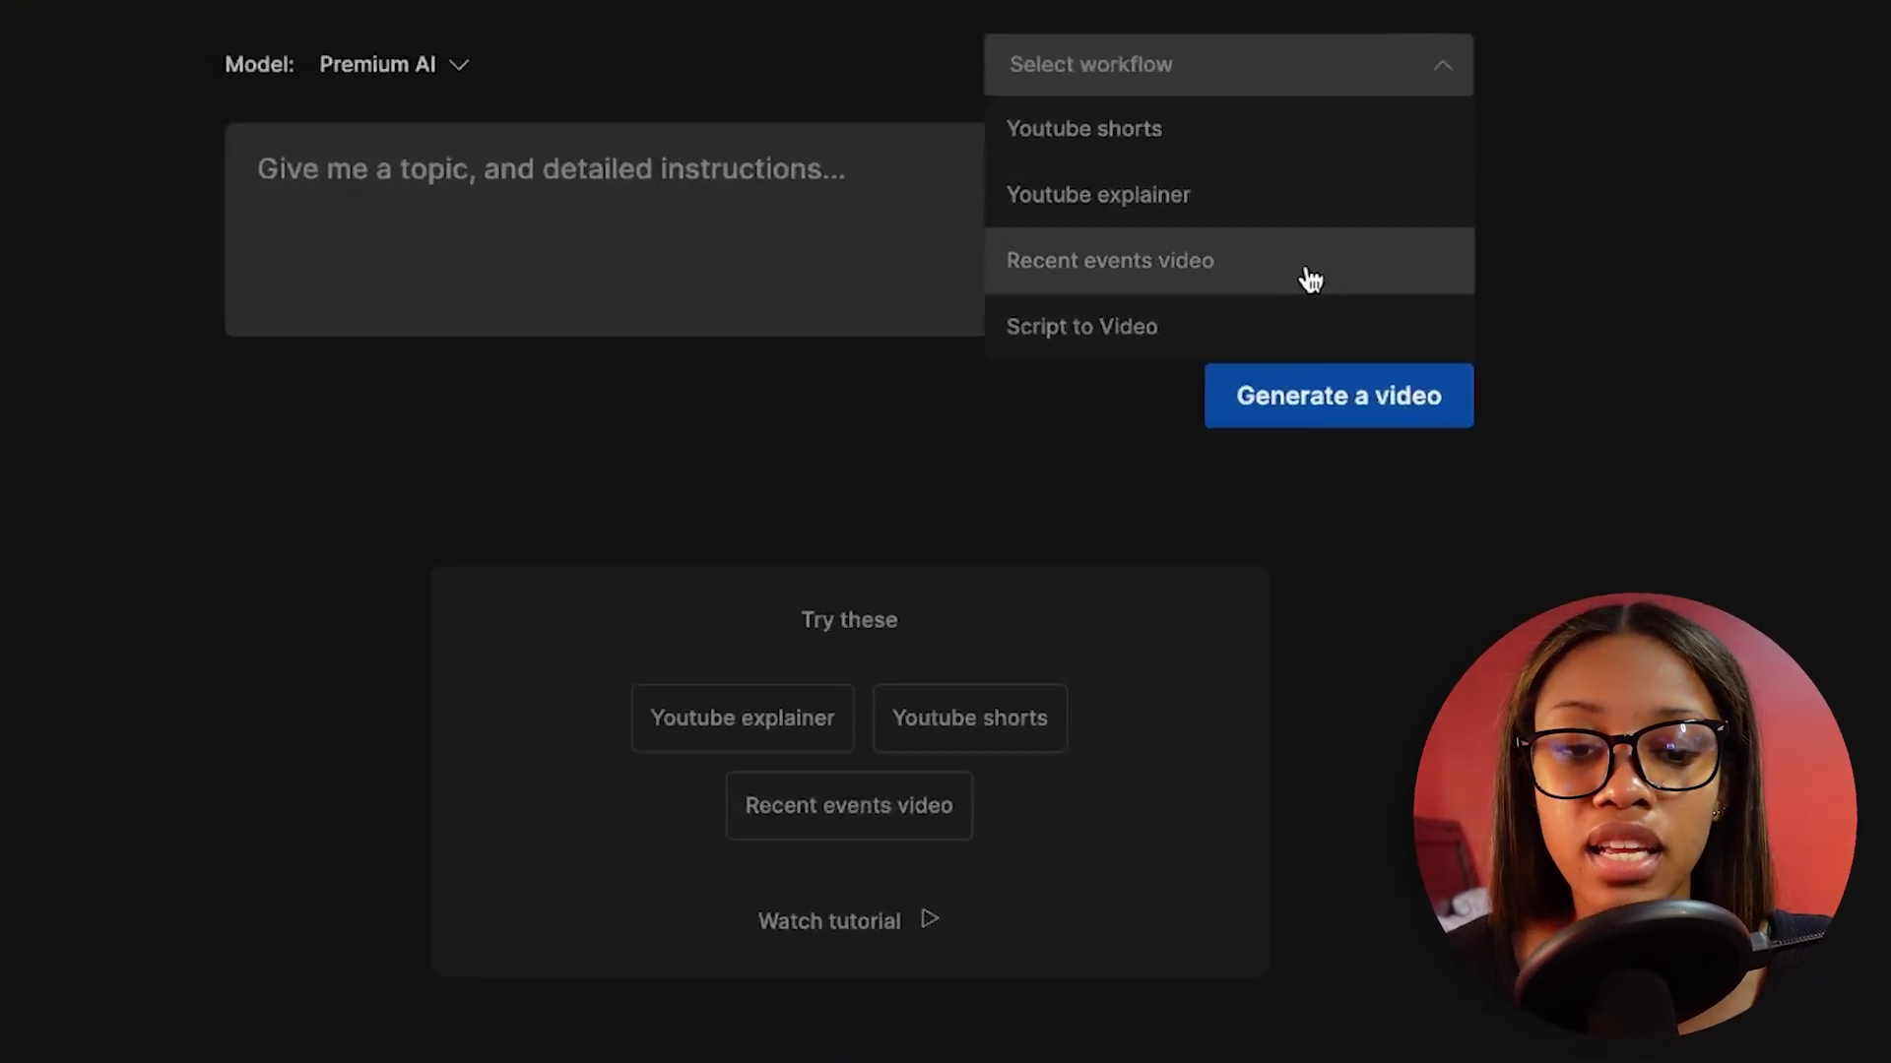
{"action": "left_click", "coordinate": [1311, 280]}
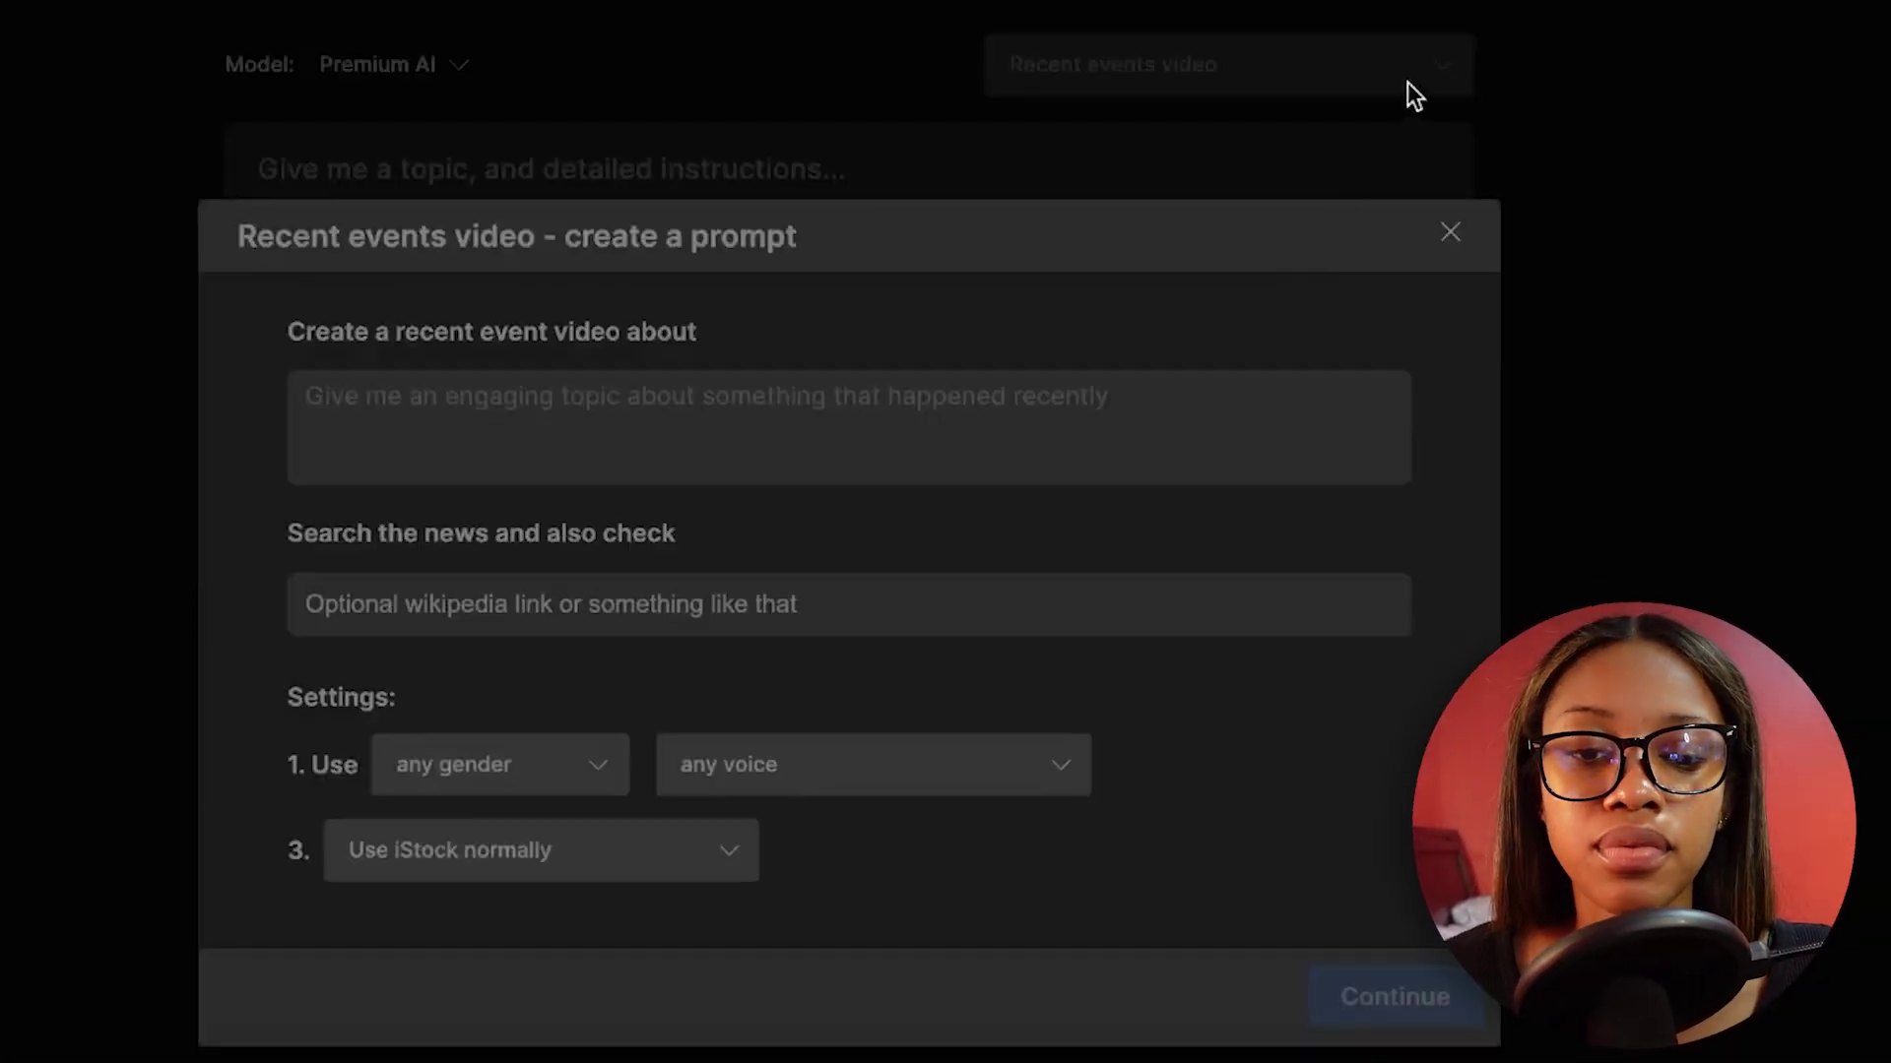
{"action": "left_click", "coordinate": [1457, 246]}
{"action": "left_click", "coordinate": [1406, 65]}
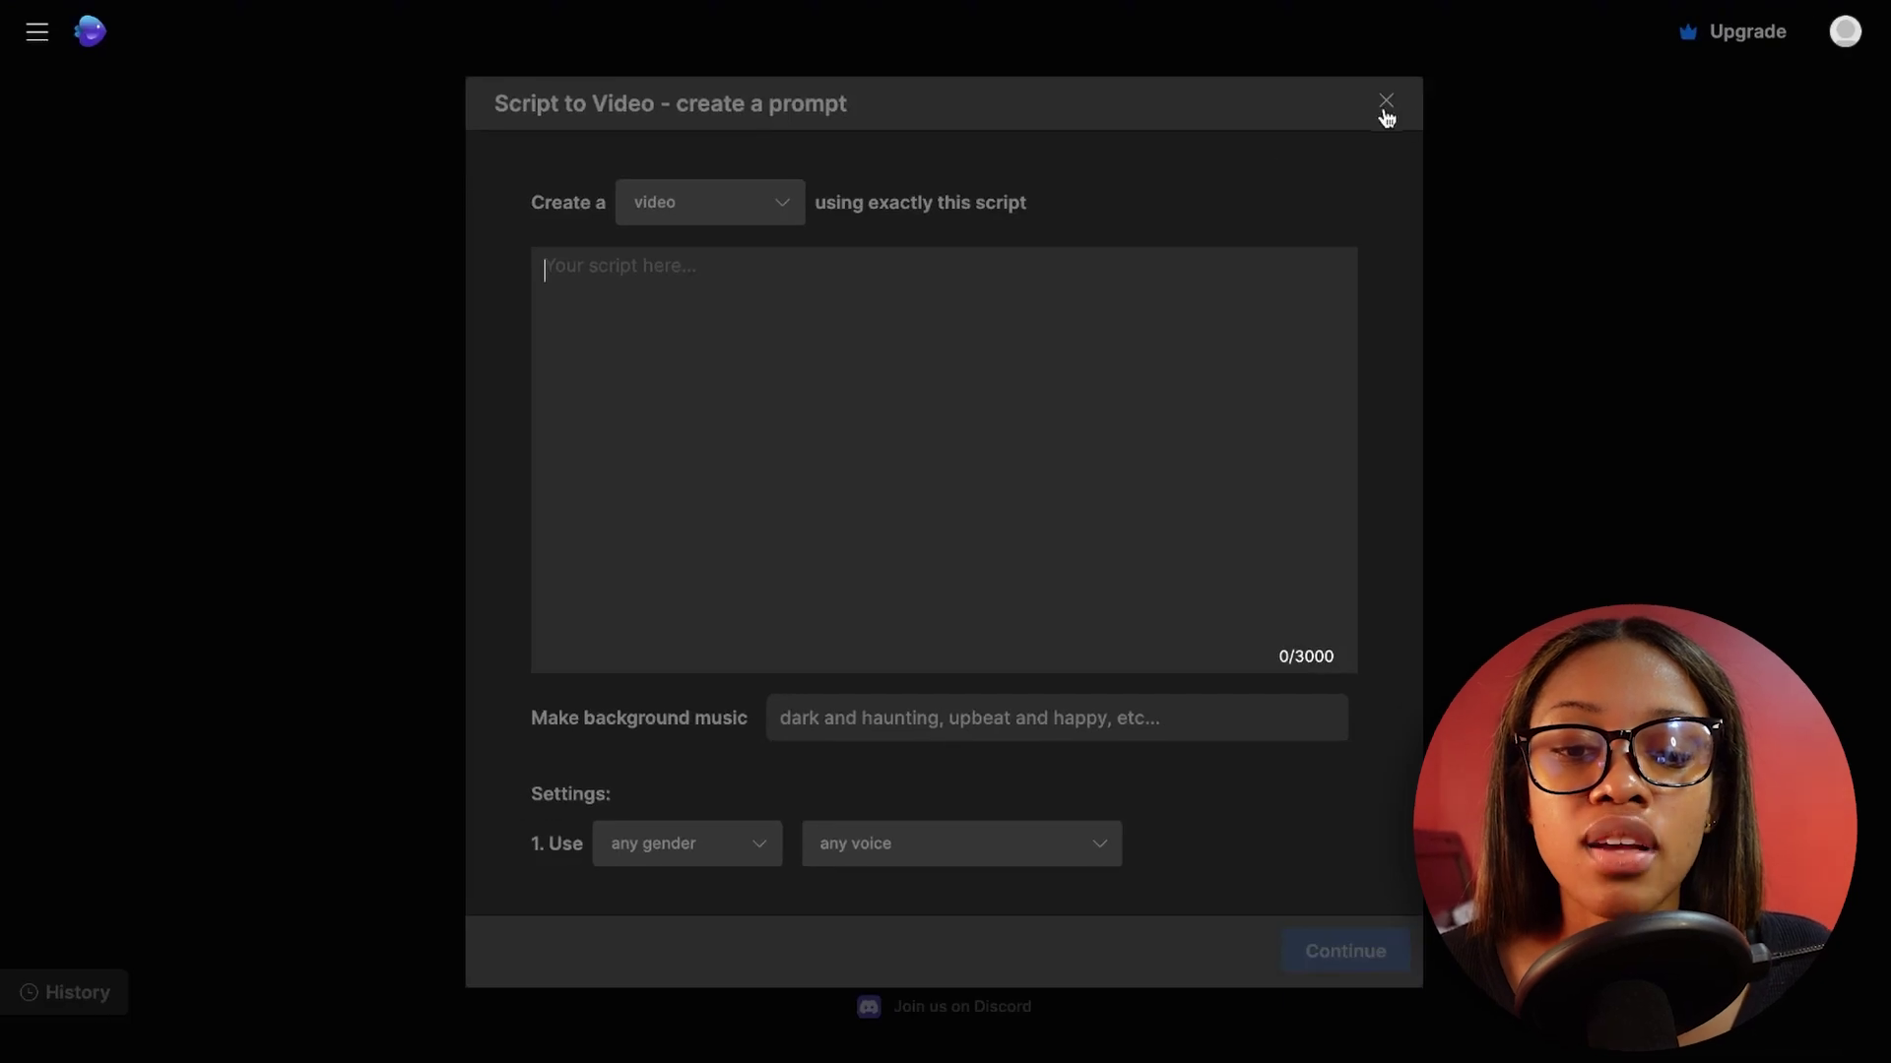
{"action": "left_click", "coordinate": [1387, 101]}
{"action": "left_click", "coordinate": [1348, 138]}
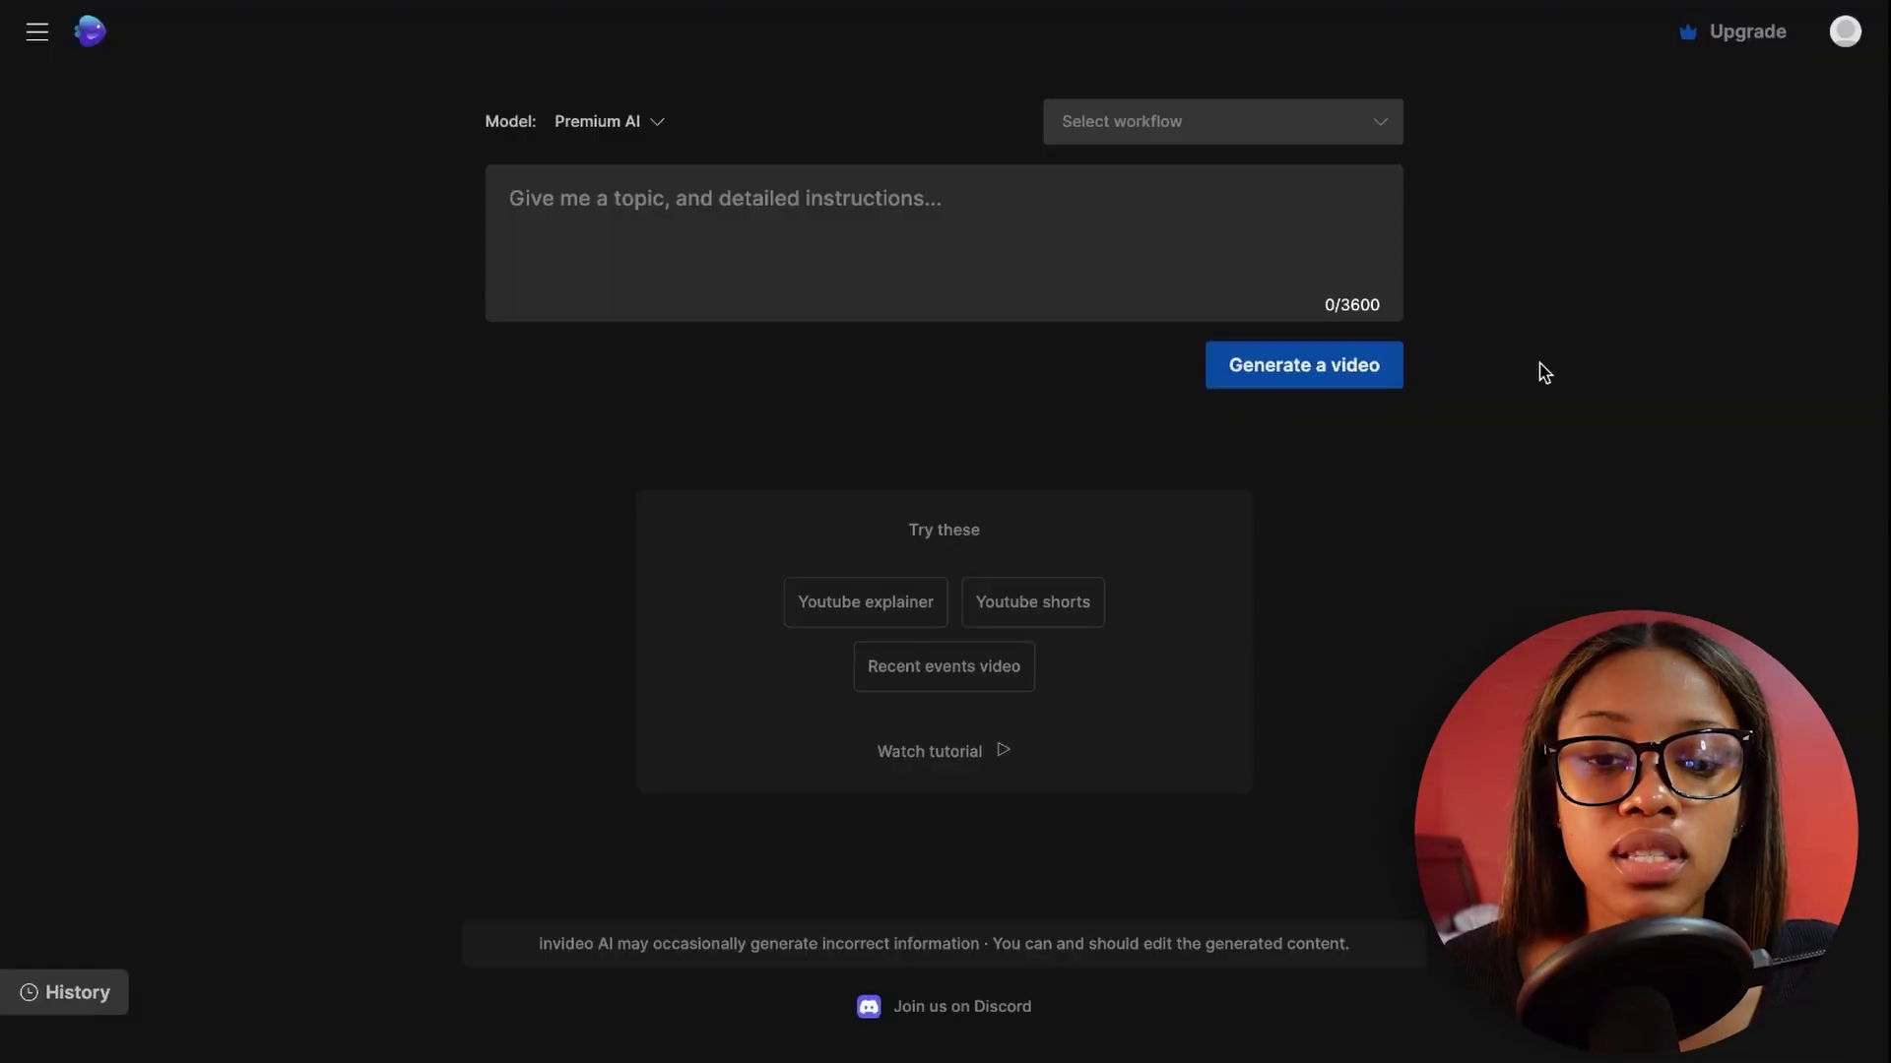
Start a Youtube explainer for a 1 minute video on the topic "a video talking about why fall is the best season of the year."
{"action": "left_click", "coordinate": [1380, 126]}
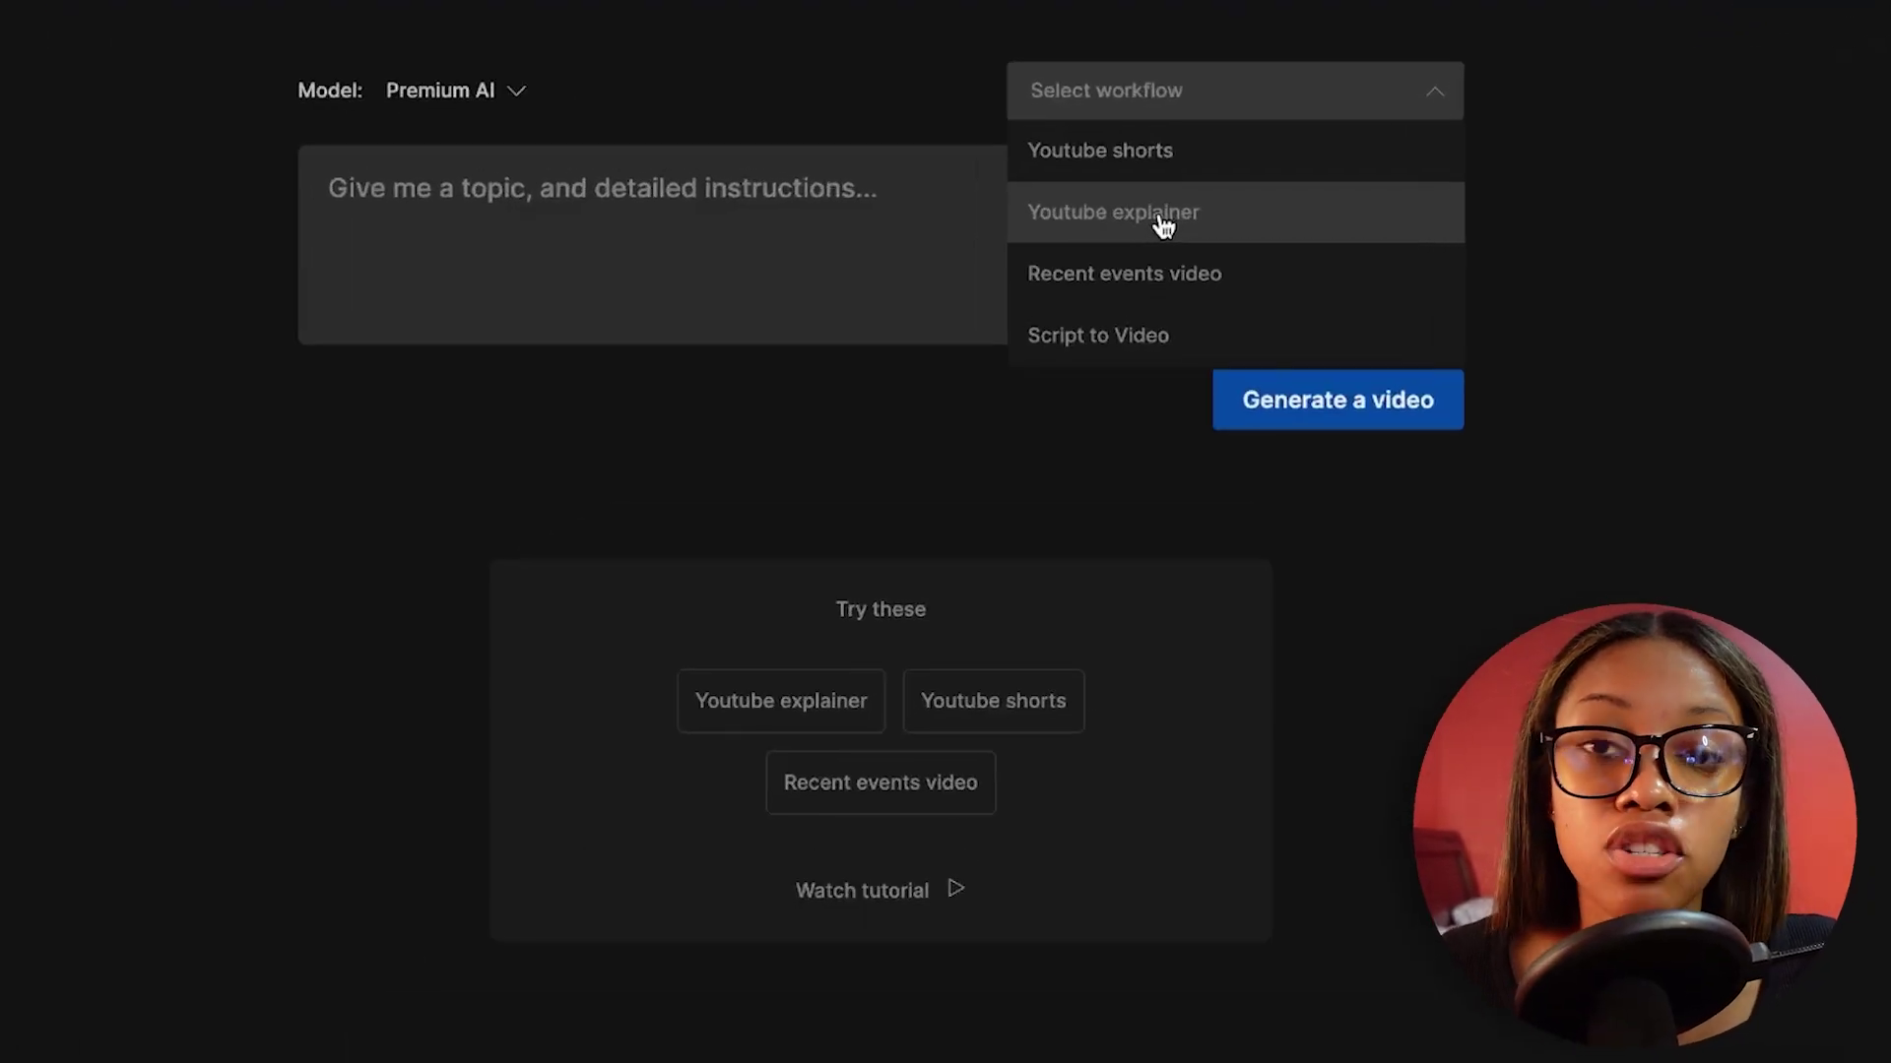
{"action": "left_click", "coordinate": [1162, 216]}
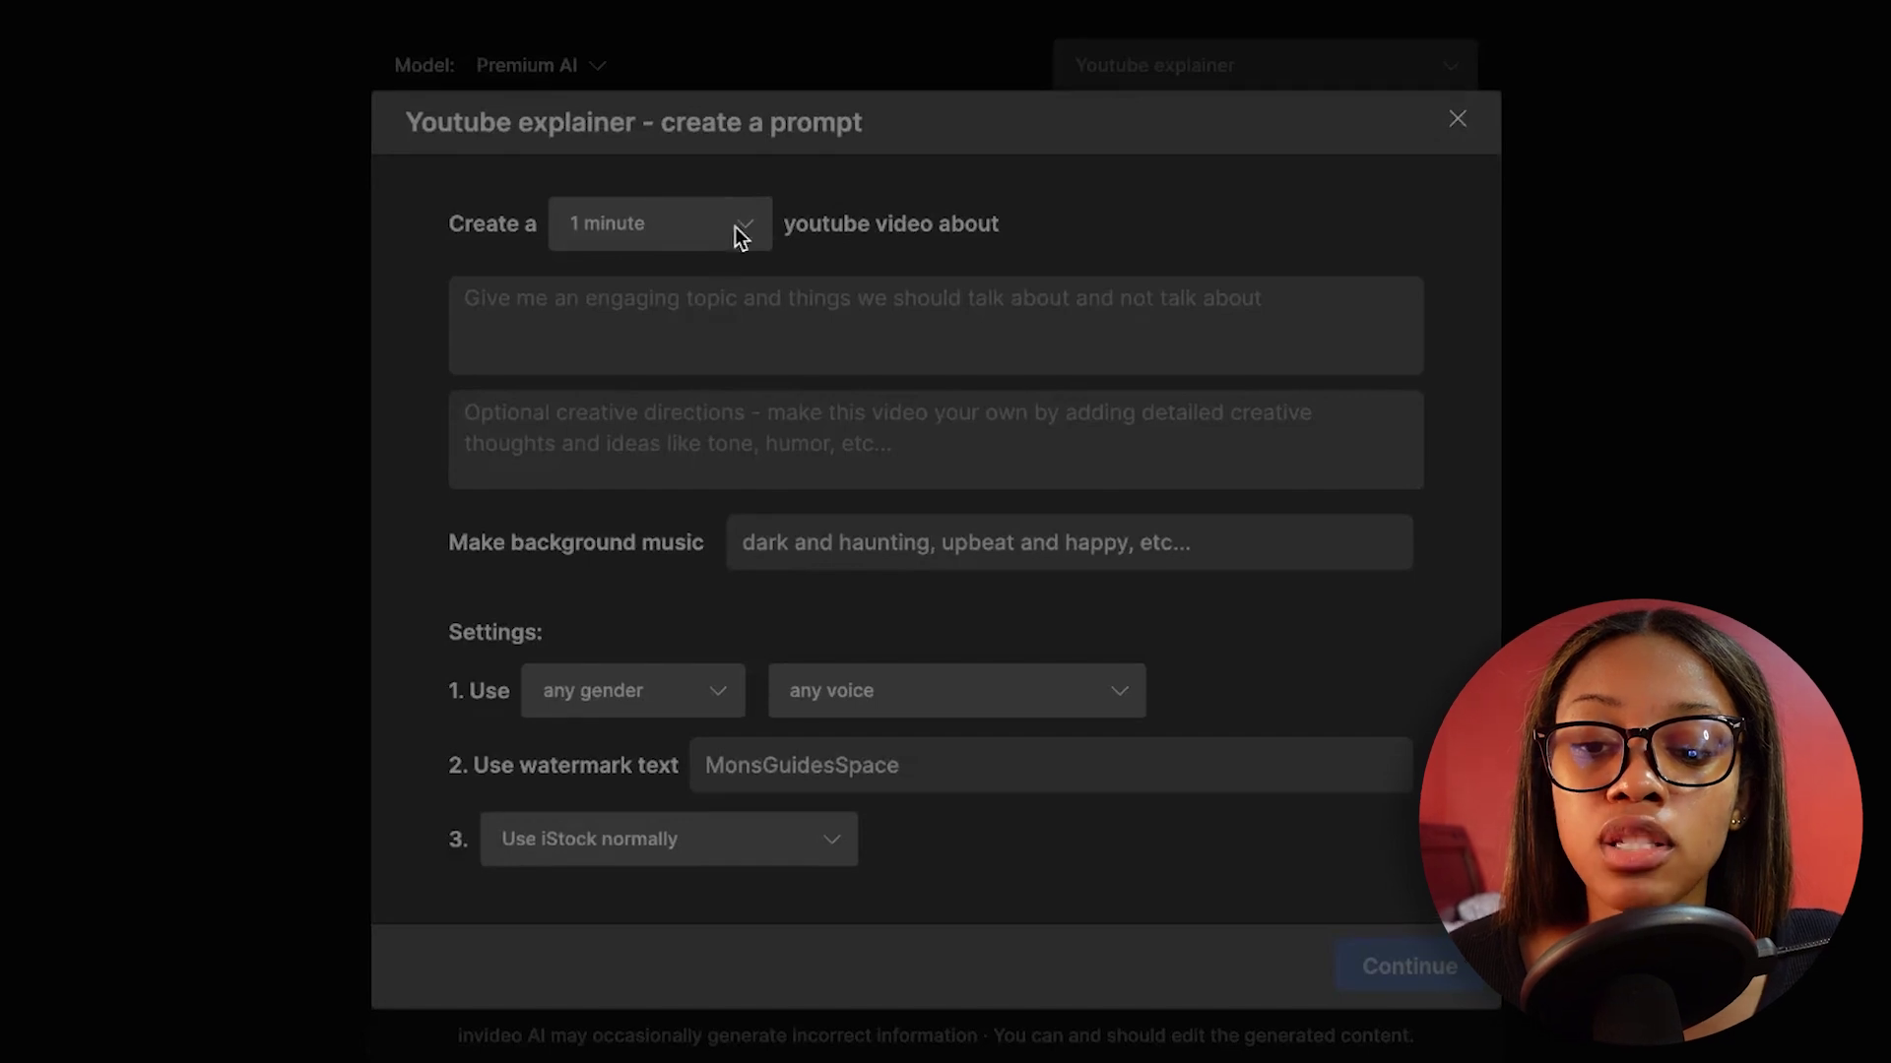
{"action": "left_click", "coordinate": [737, 228]}
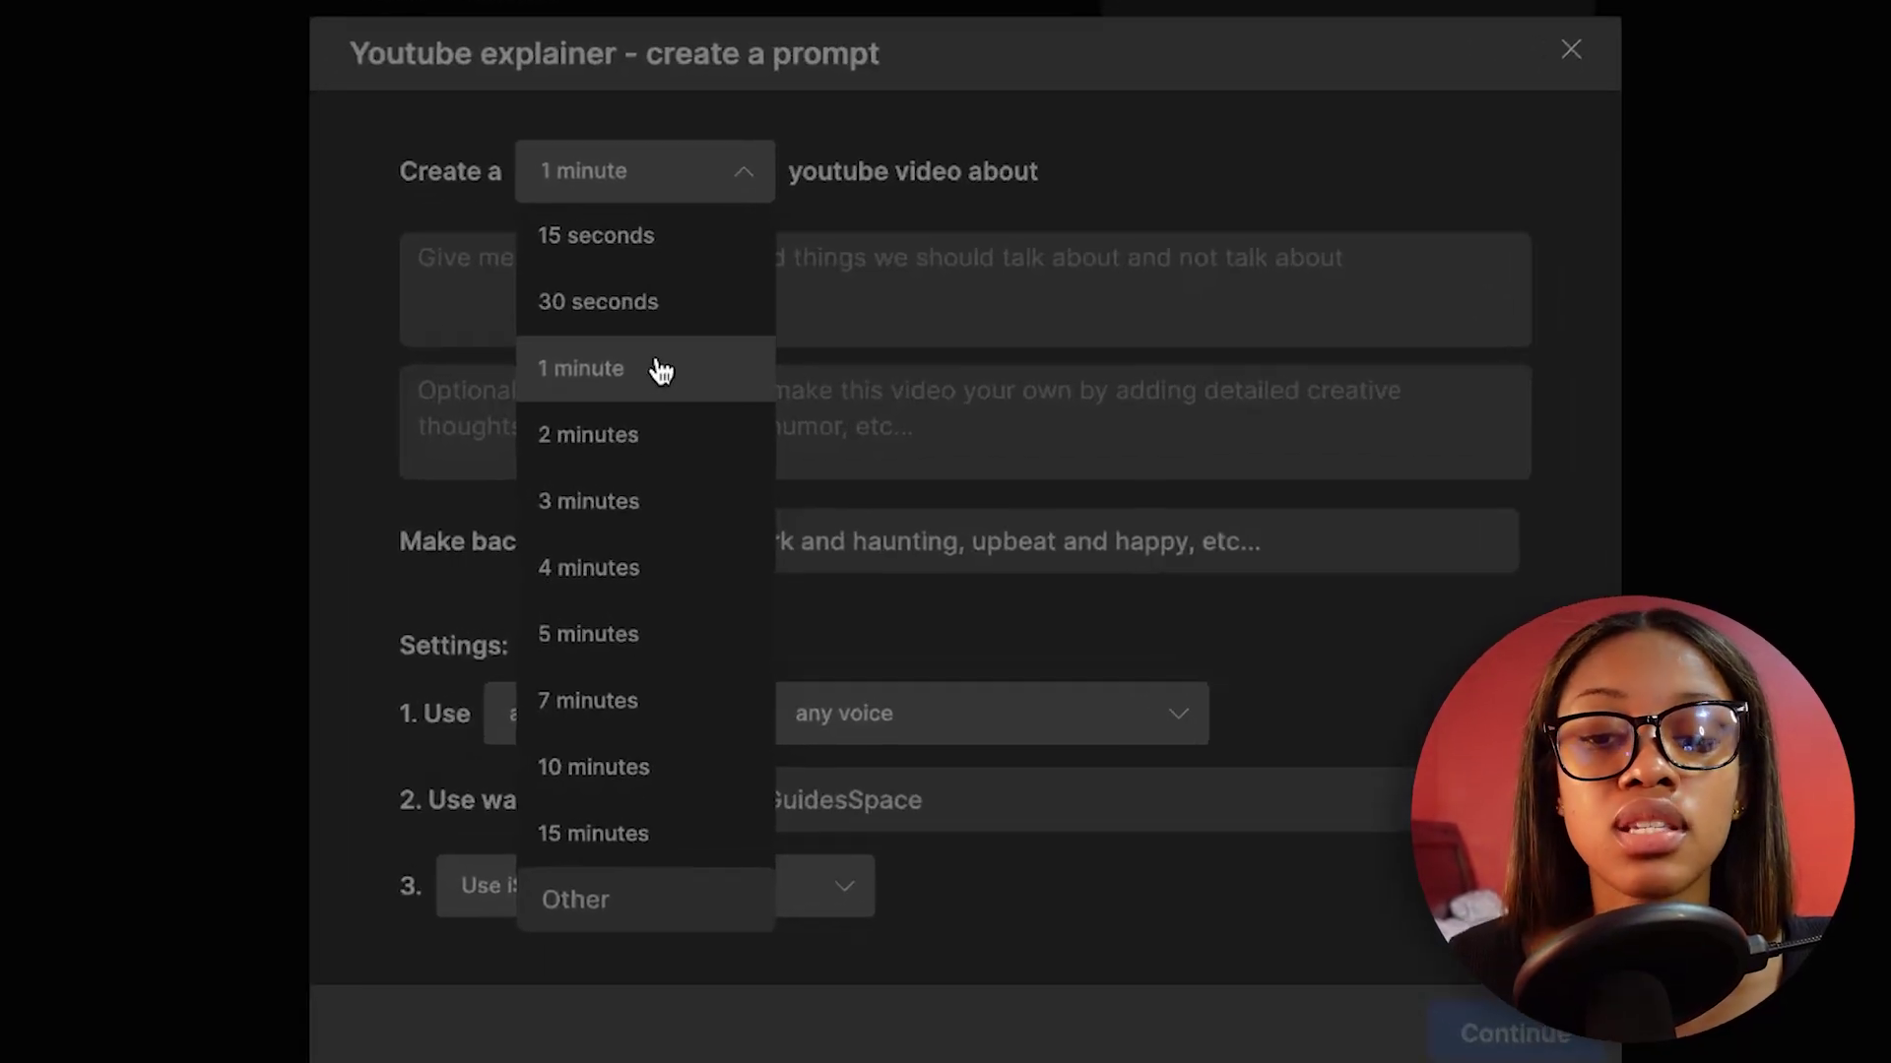
{"action": "left_click", "coordinate": [627, 374]}
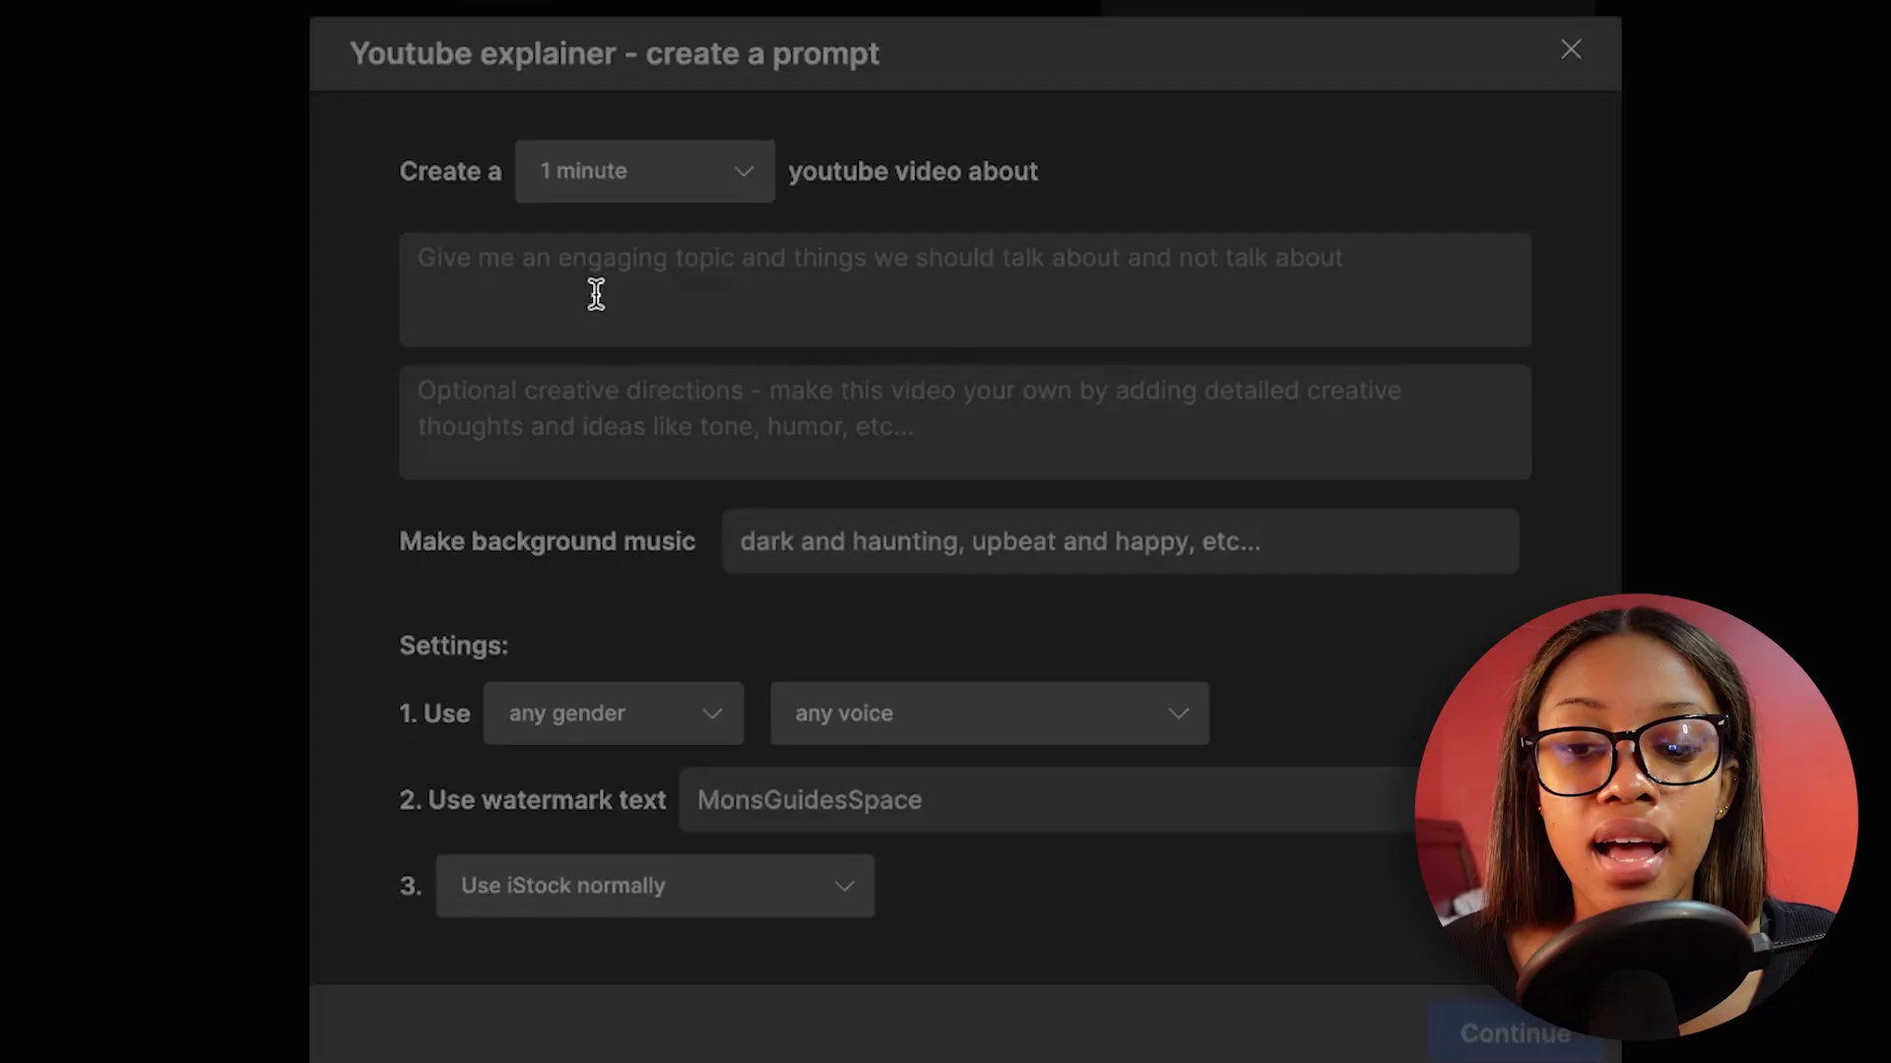
{"action": "left_click", "coordinate": [596, 294]}
{"action": "type", "text": "a  video talking about why fall is the best season of the year."}
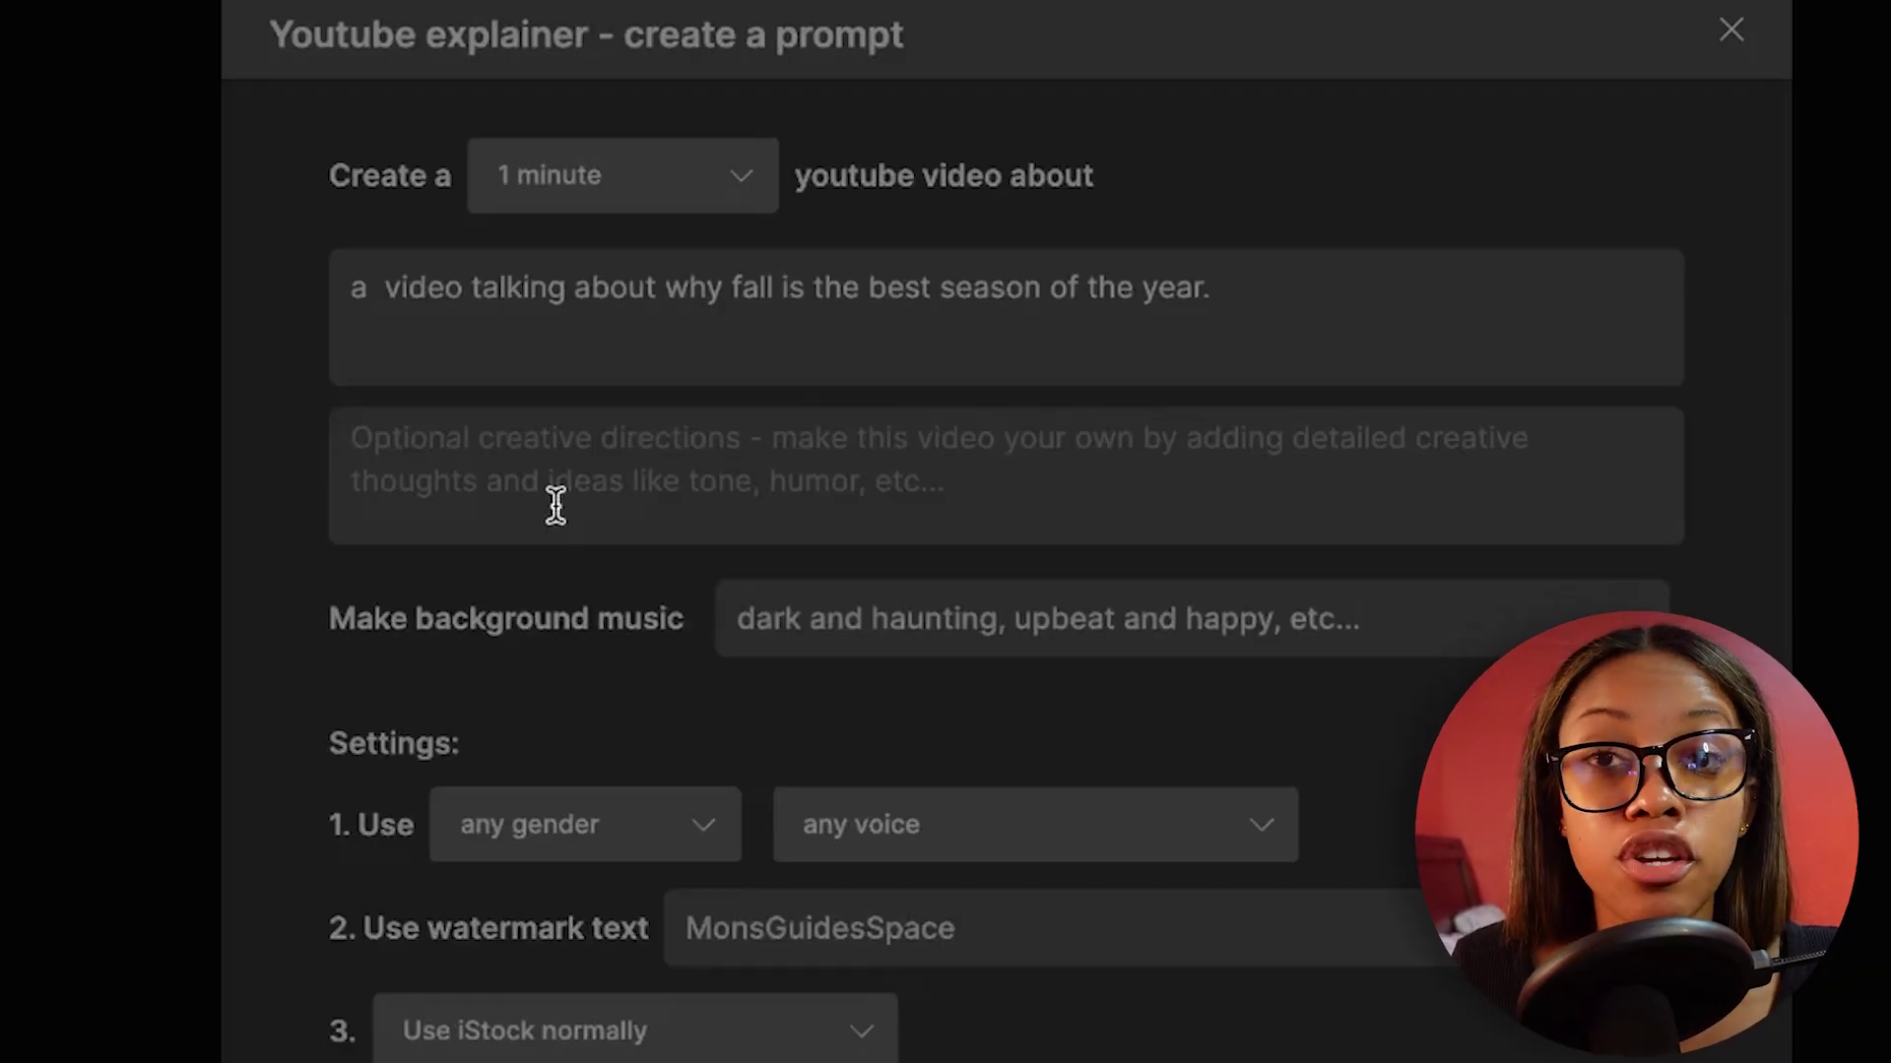
Enter creative directions: "Use humorous analogies and refer to the season like a person, make the video with a serious tone but very sarcastic and silly."
{"action": "left_click", "coordinate": [555, 505]}
{"action": "type", "text": "Use humorous analogies and refer to the season like a person, make the video with a serious tone but very sarcastic and silly."}
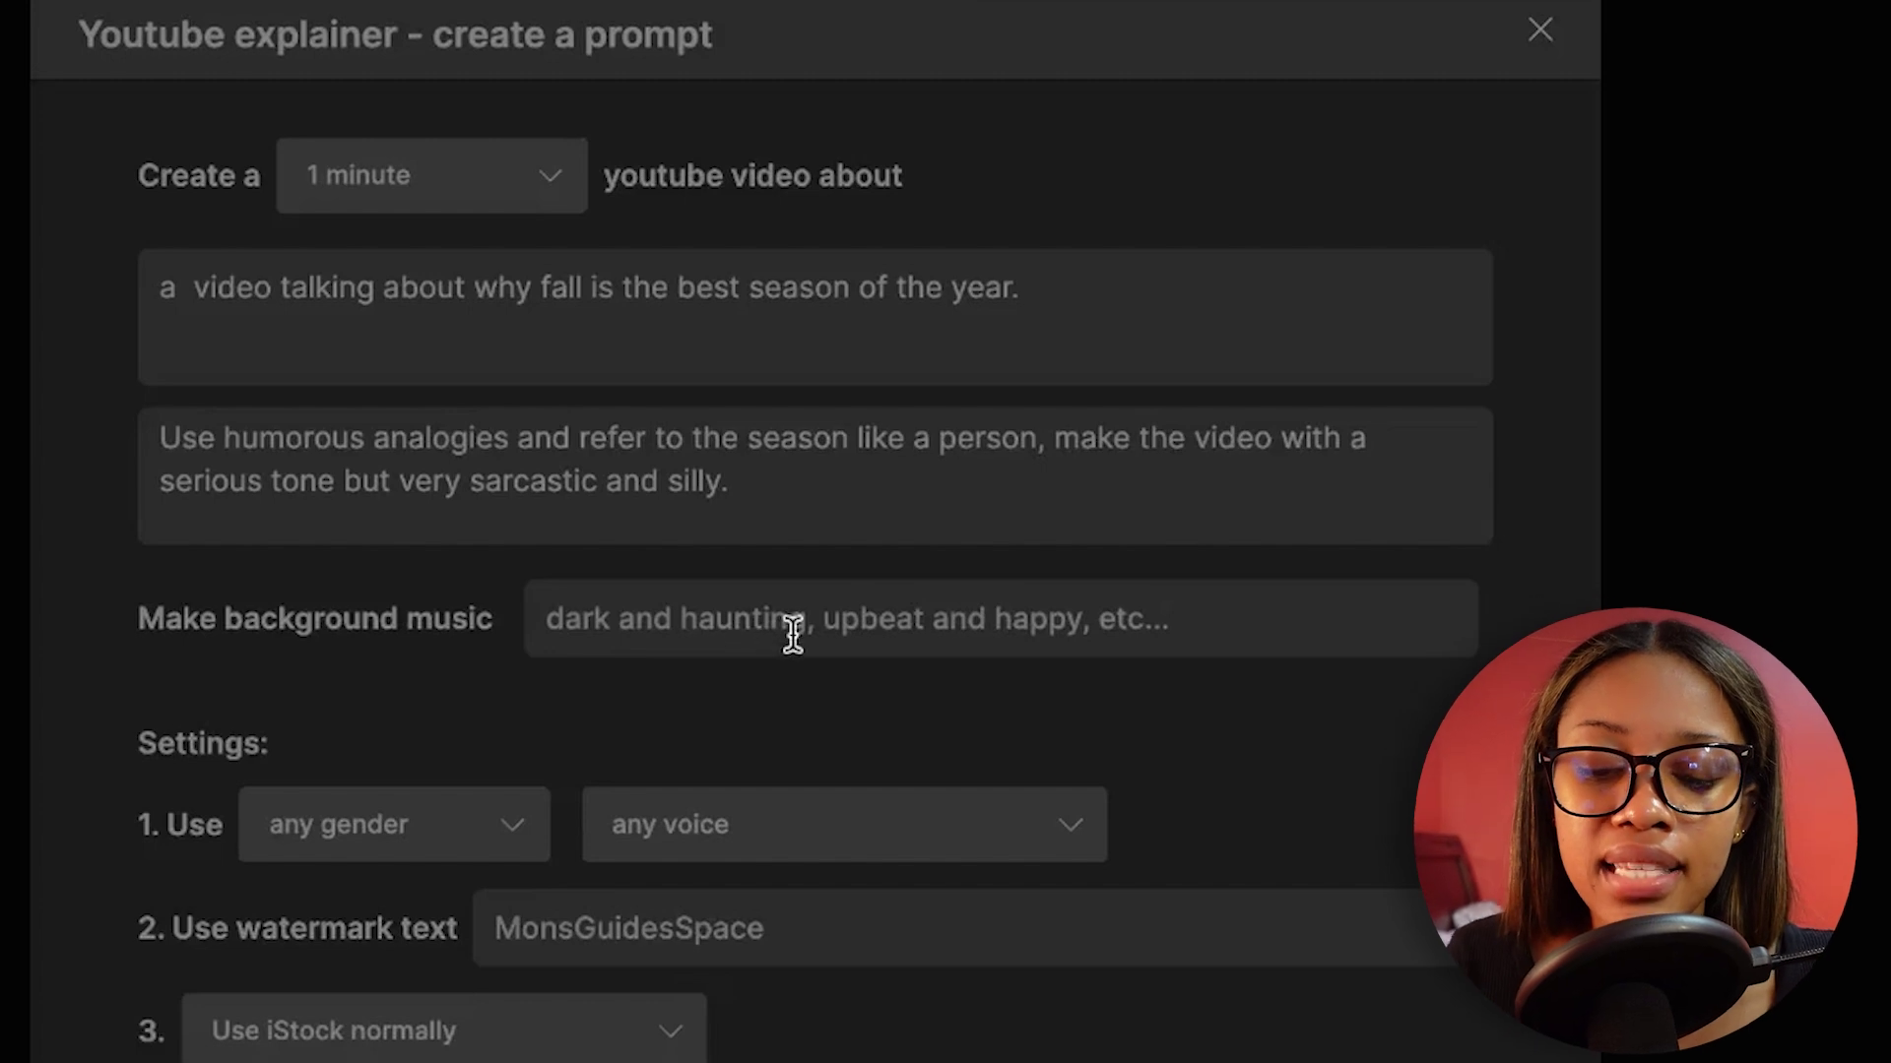
Set the background music to "happy" and the narrator's gender to male
{"action": "type", "text": "h"}
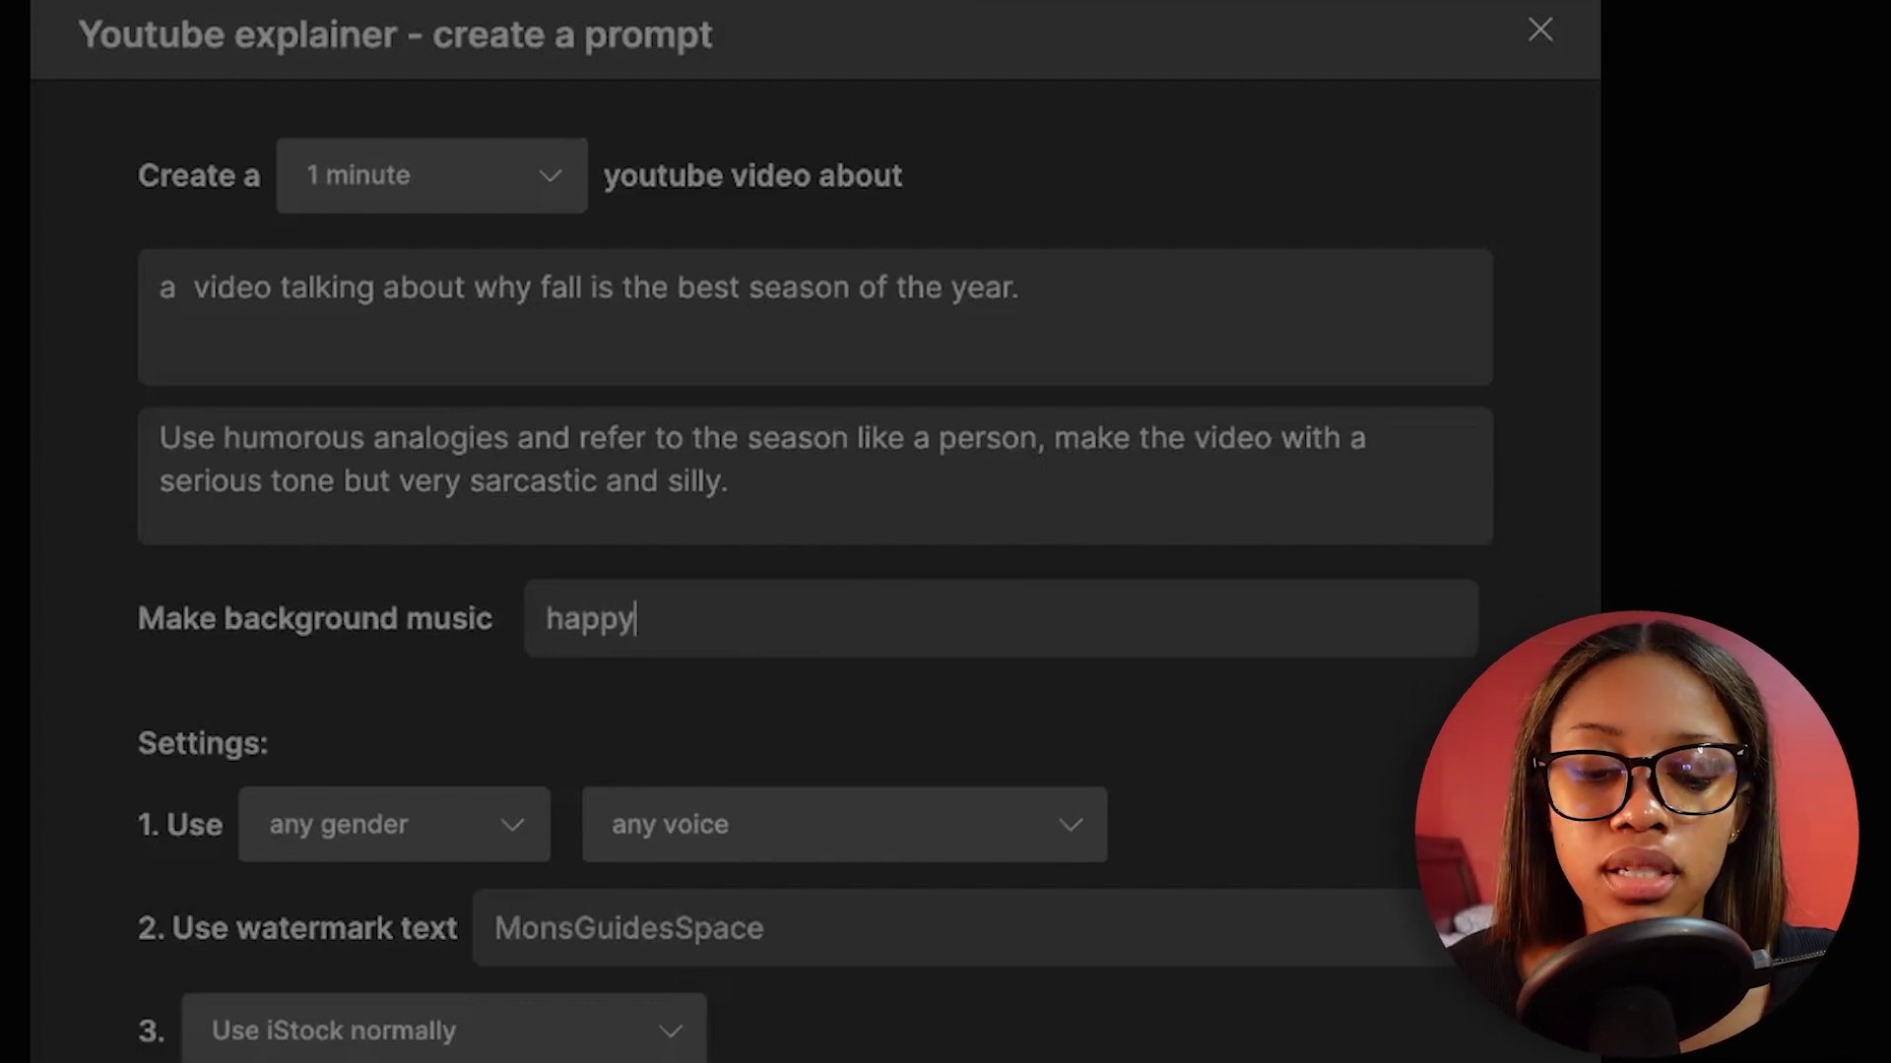
{"action": "type", "text": "appy"}
{"action": "scroll", "coordinate": [227, 700], "scroll_direction": "down", "scroll_amount": 1}
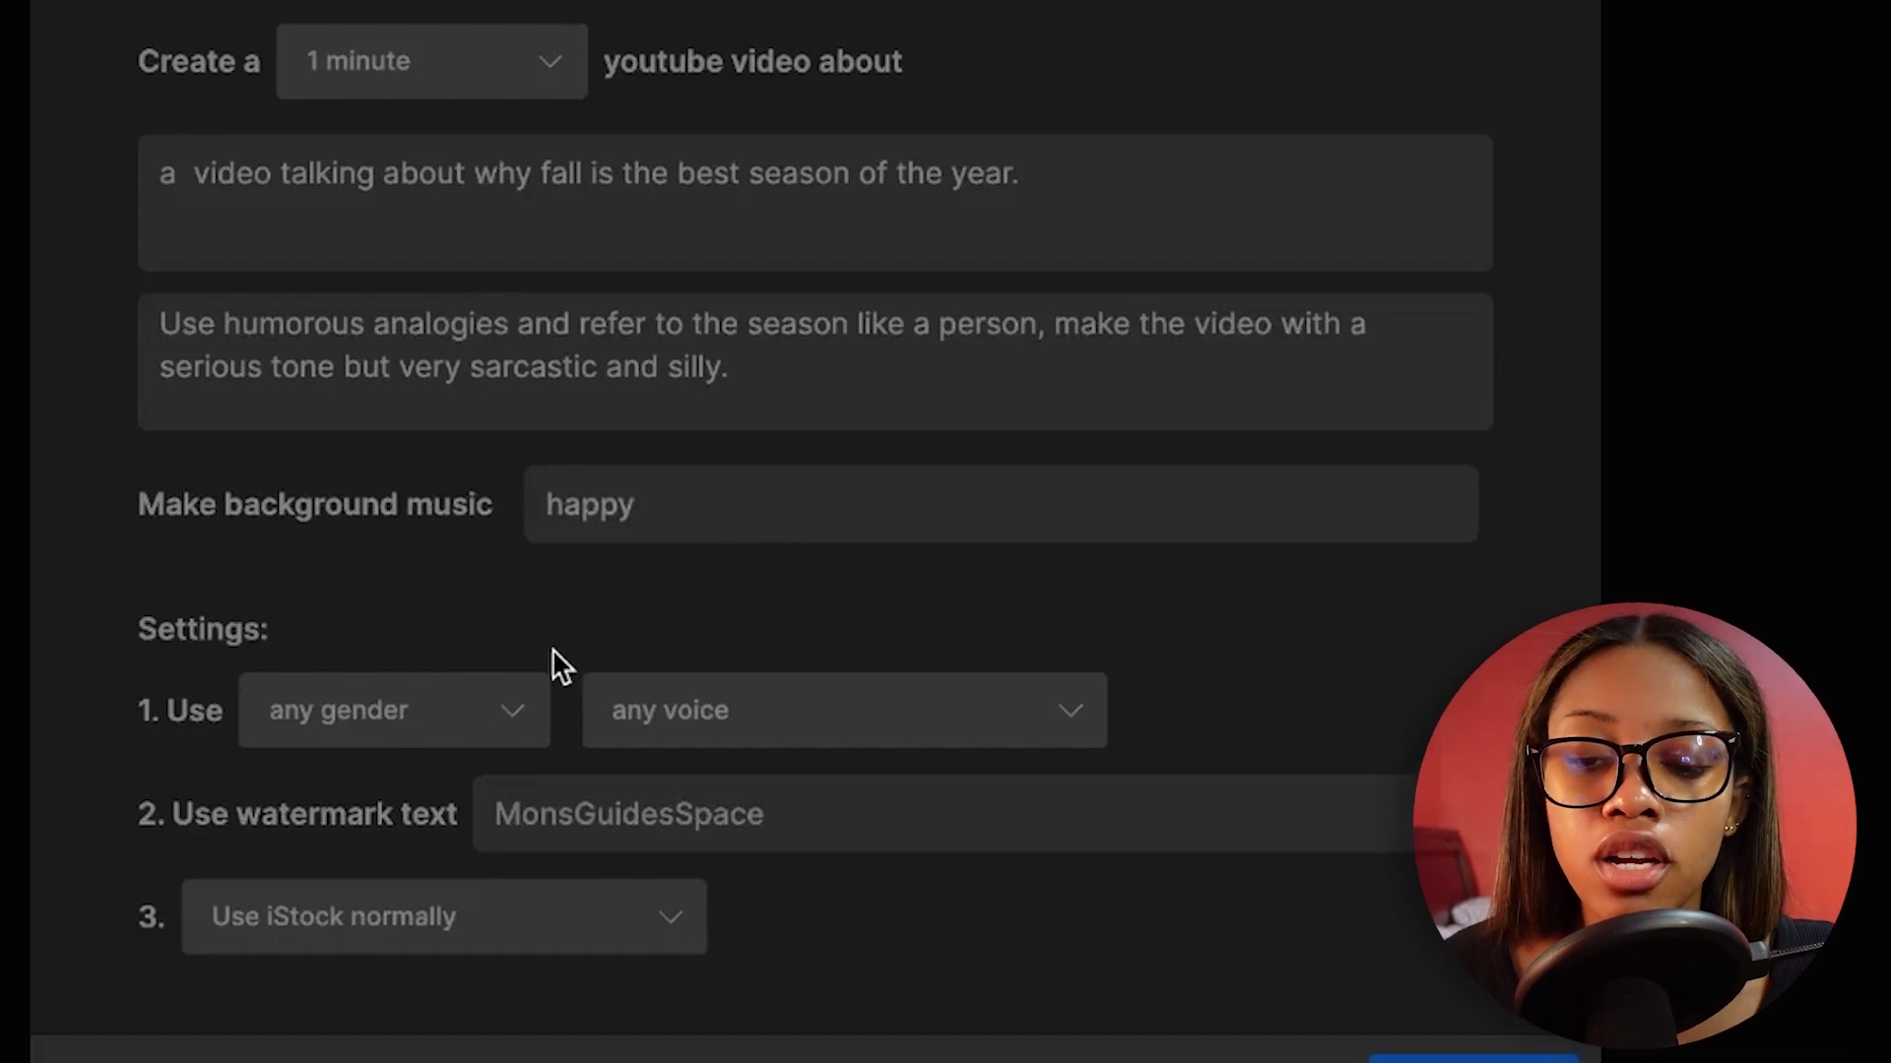
{"action": "left_click", "coordinate": [526, 711]}
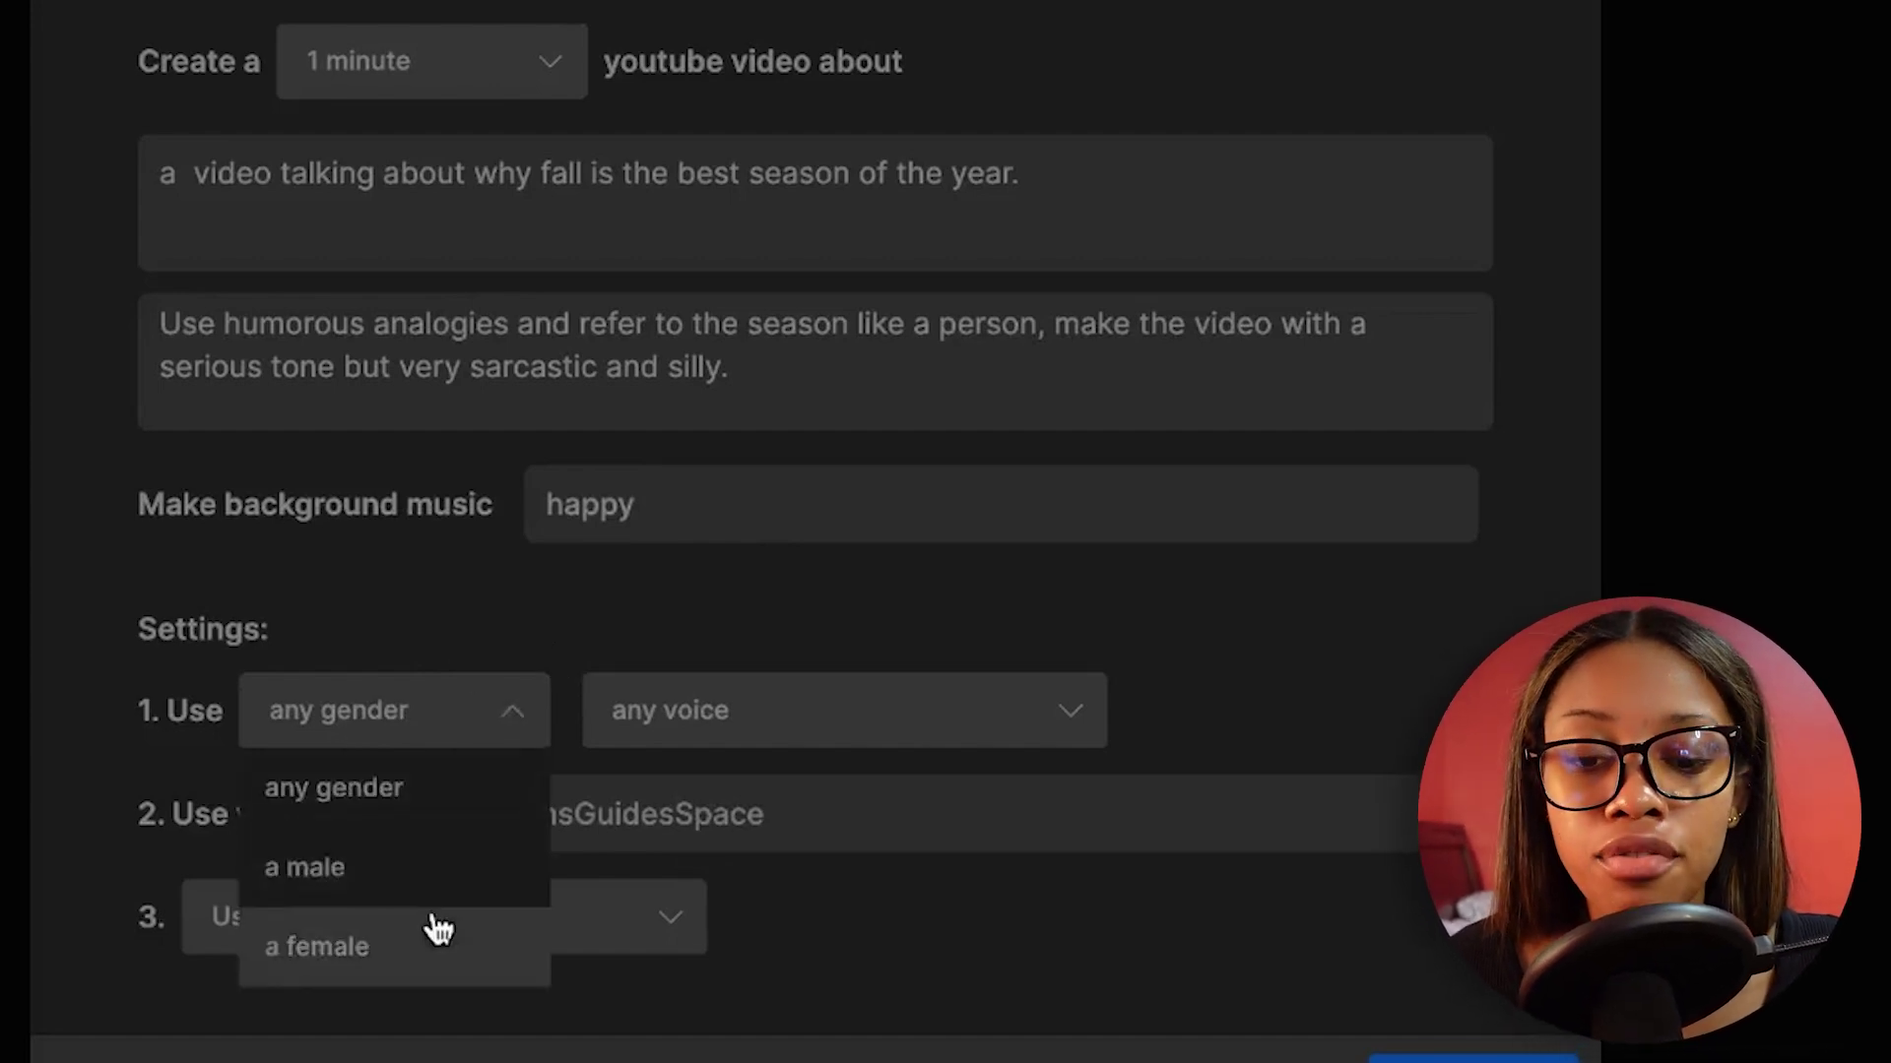
{"action": "left_click", "coordinate": [427, 881]}
Look through the available accents and set the narrator's voice to Australian voice
{"action": "left_click", "coordinate": [840, 711]}
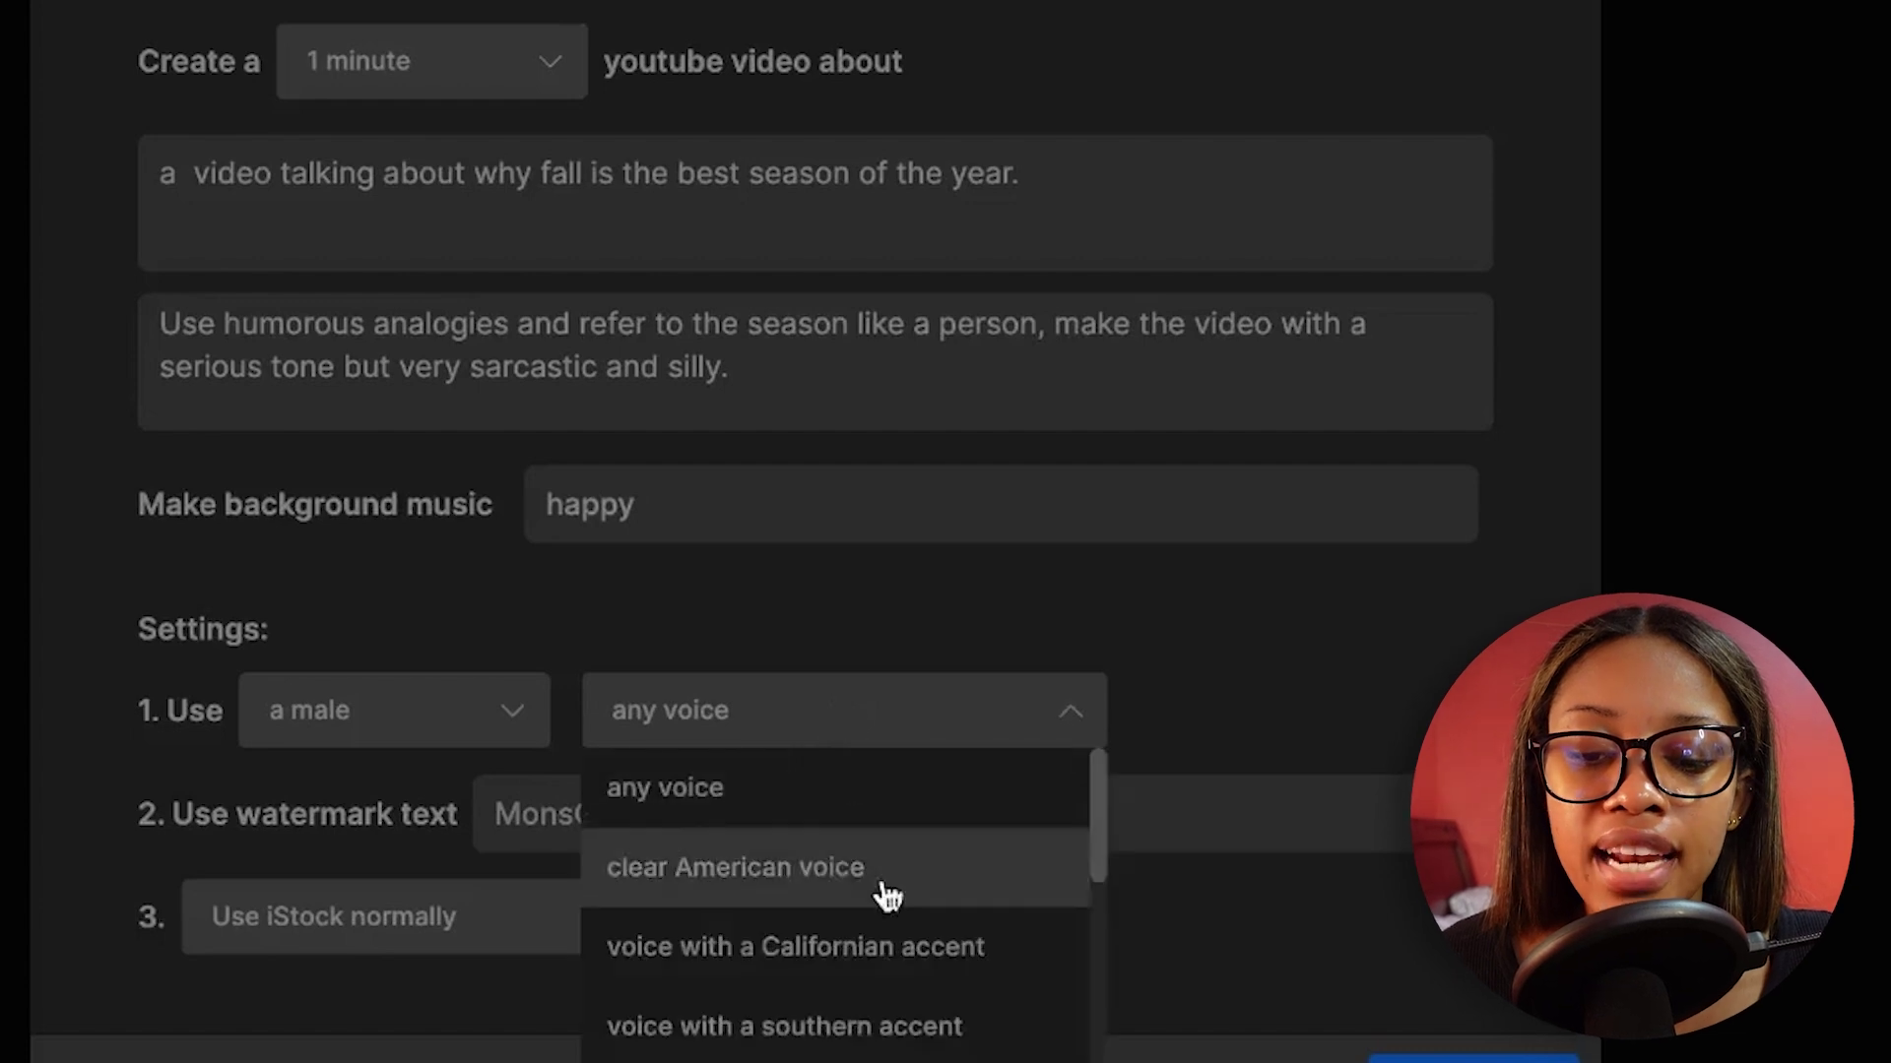
{"action": "scroll", "coordinate": [901, 925], "scroll_direction": "down", "scroll_amount": 2}
{"action": "scroll", "coordinate": [904, 930], "scroll_direction": "down", "scroll_amount": 10}
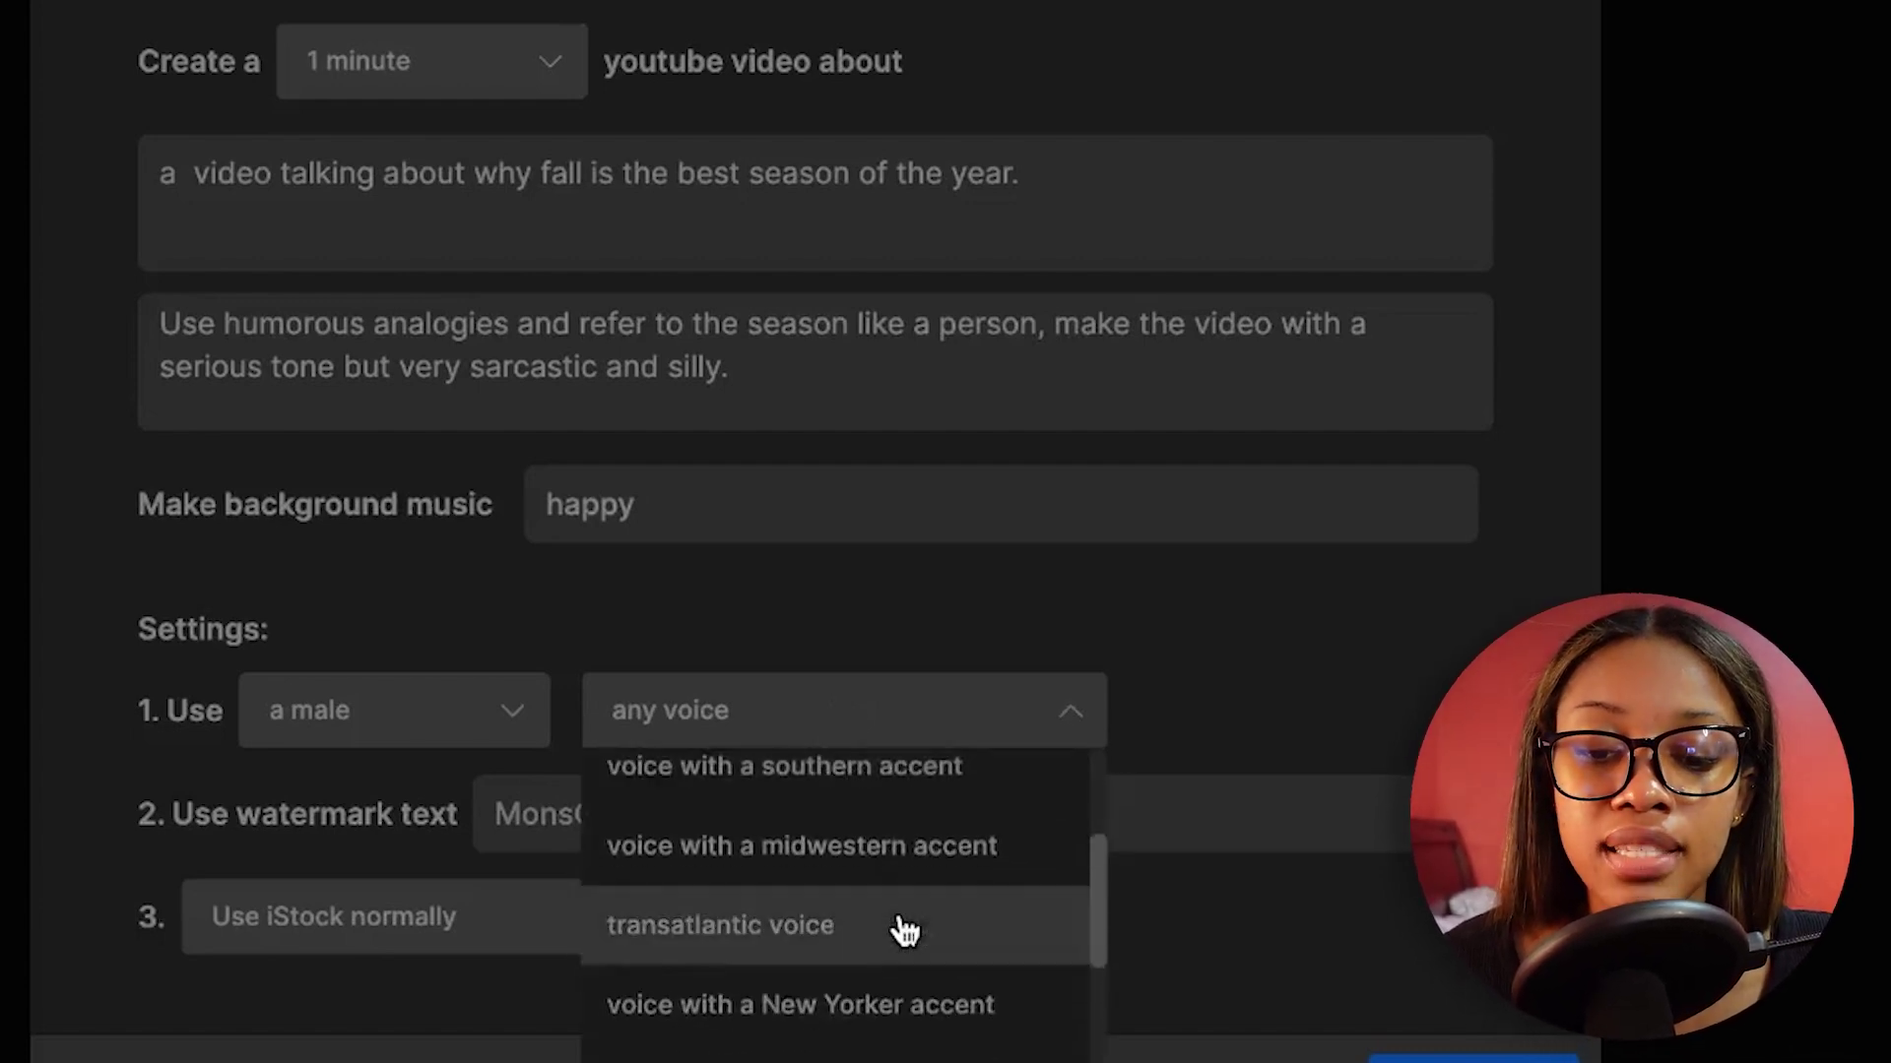
{"action": "scroll", "coordinate": [903, 930], "scroll_direction": "up", "scroll_amount": 10}
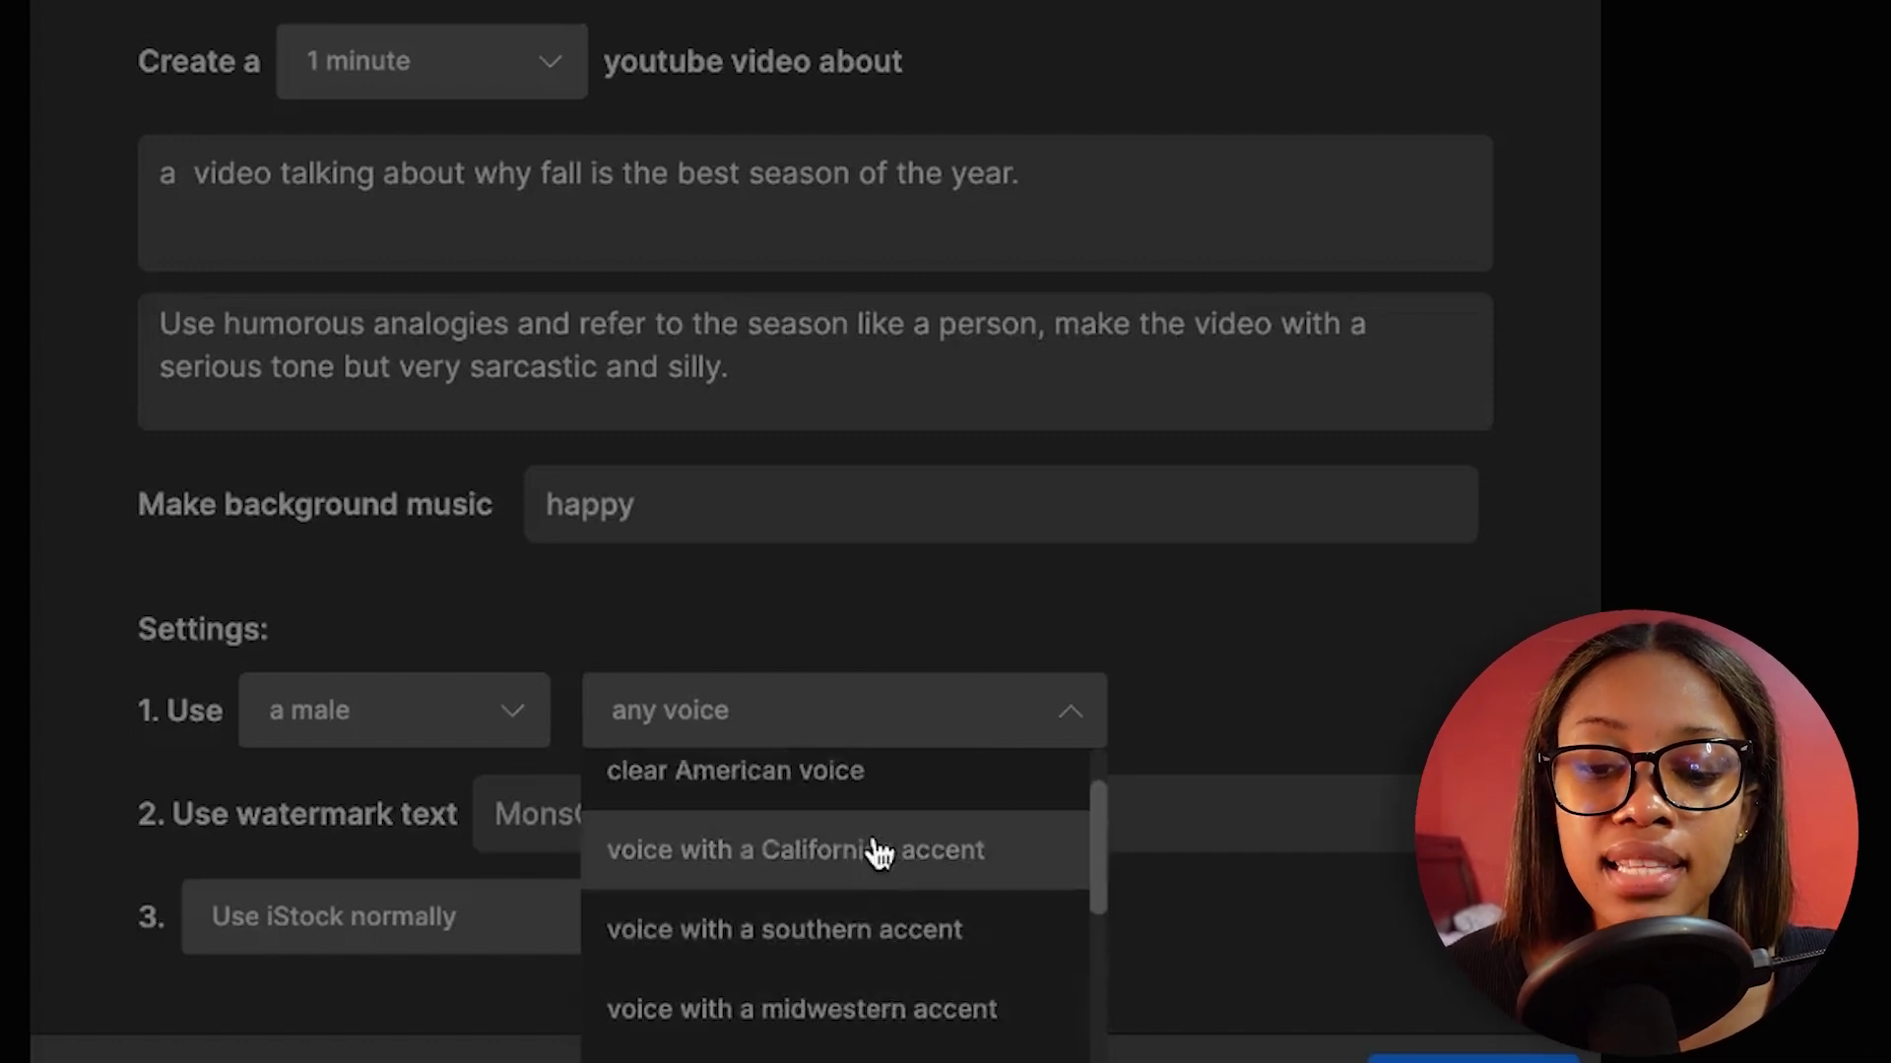
{"action": "scroll", "coordinate": [871, 852], "scroll_direction": "down", "scroll_amount": 7}
{"action": "scroll", "coordinate": [852, 897], "scroll_direction": "up", "scroll_amount": 4}
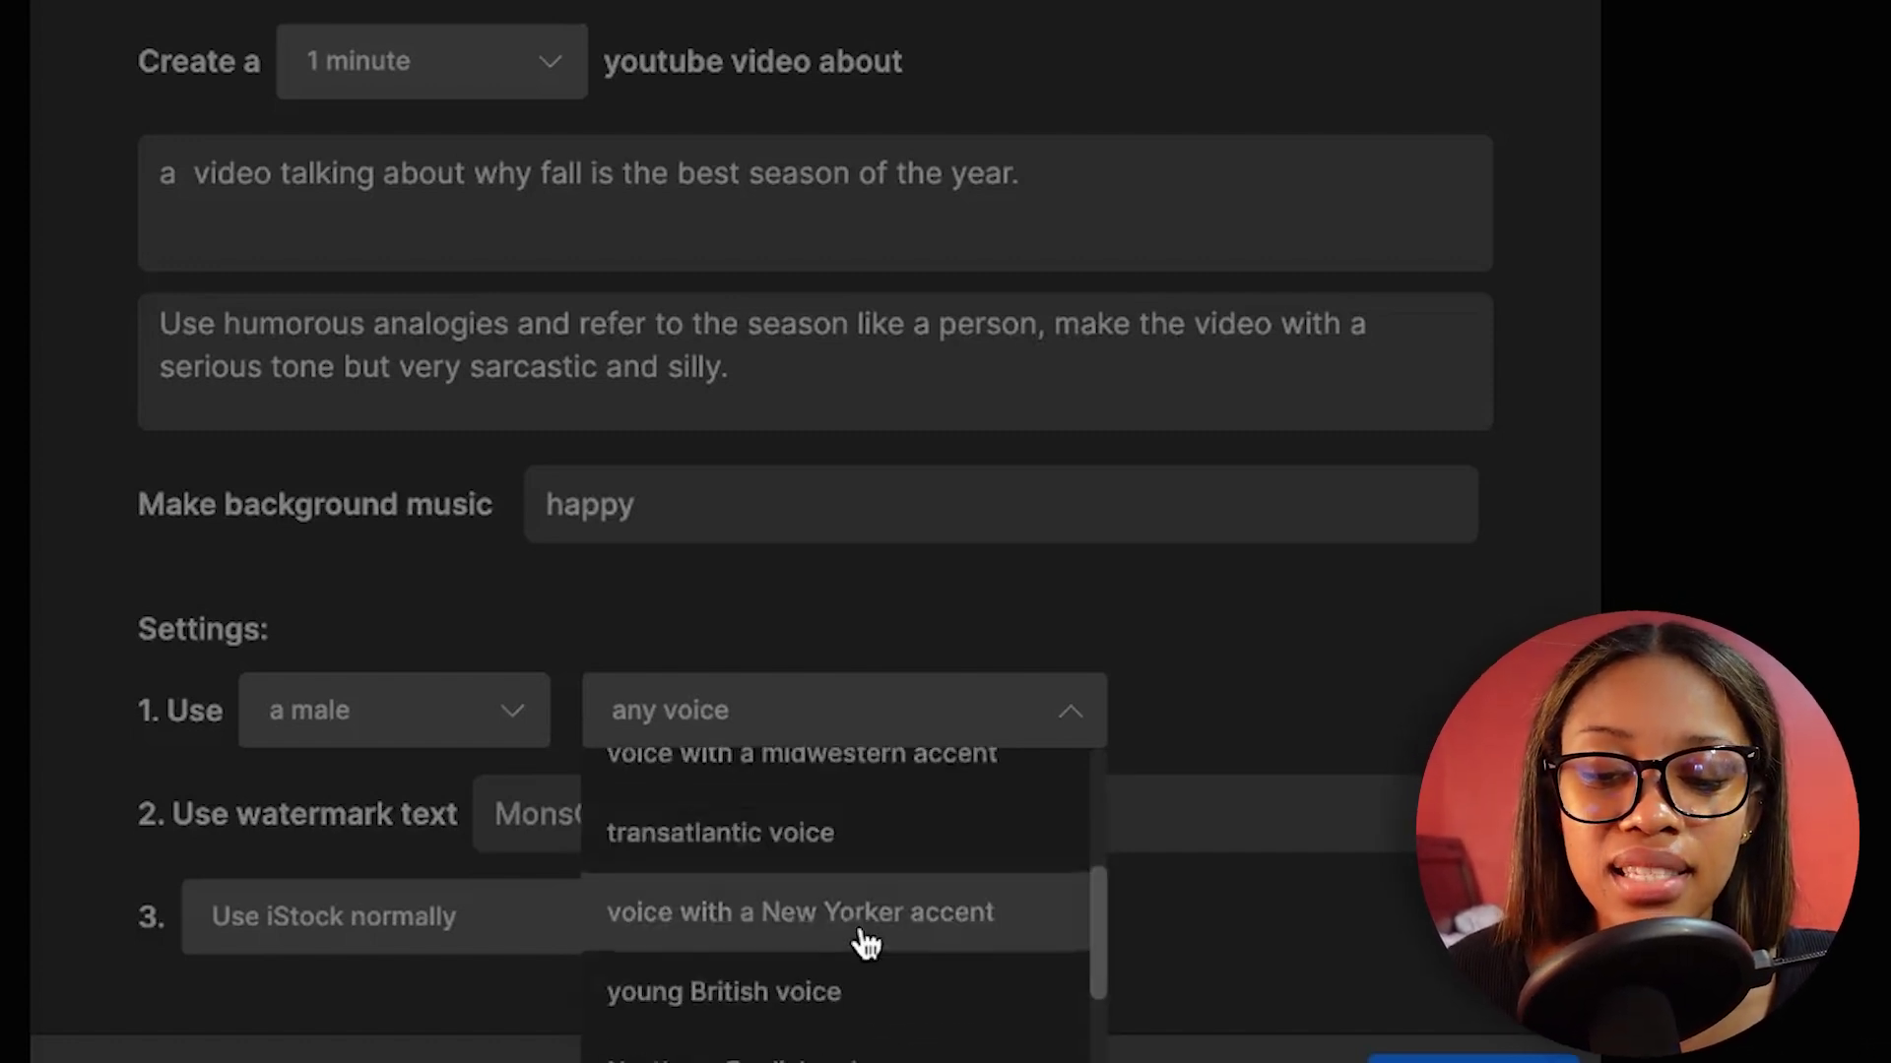
{"action": "scroll", "coordinate": [858, 940], "scroll_direction": "down", "scroll_amount": 5}
{"action": "scroll", "coordinate": [854, 963], "scroll_direction": "down", "scroll_amount": 1}
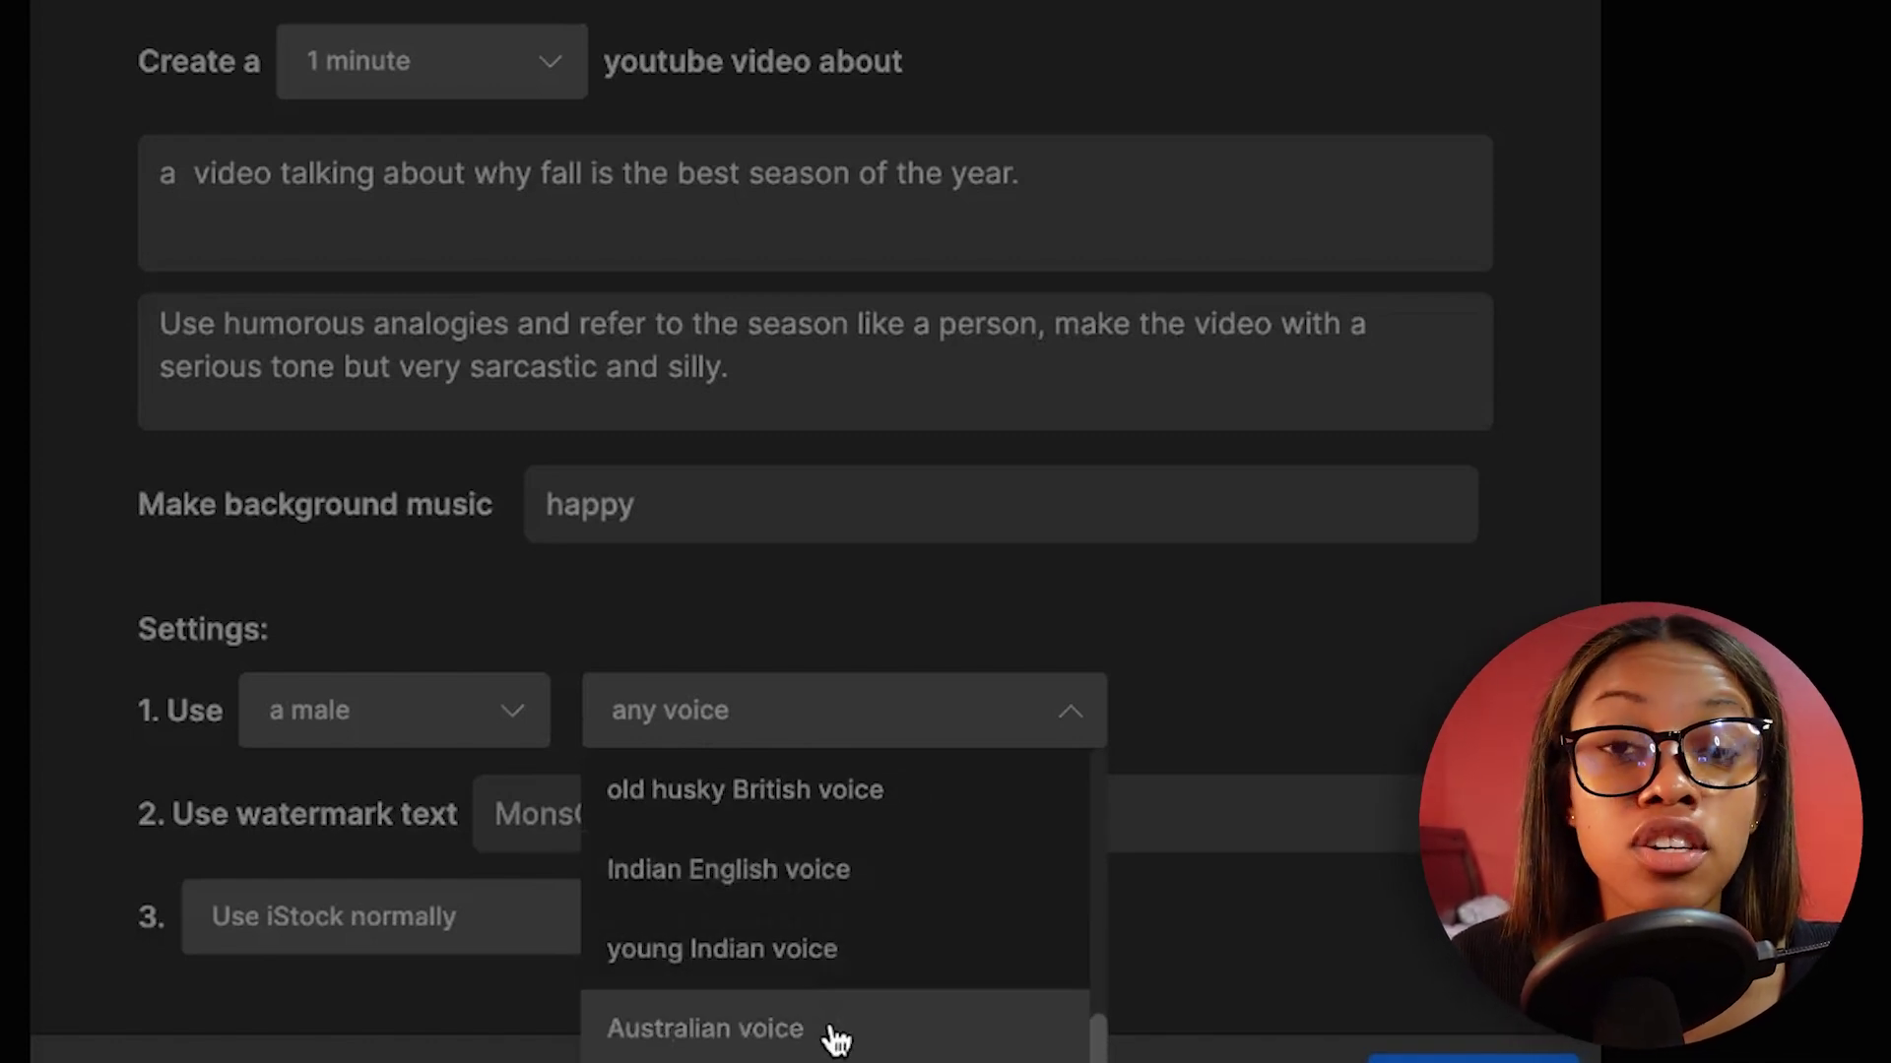
{"action": "left_click", "coordinate": [835, 1034]}
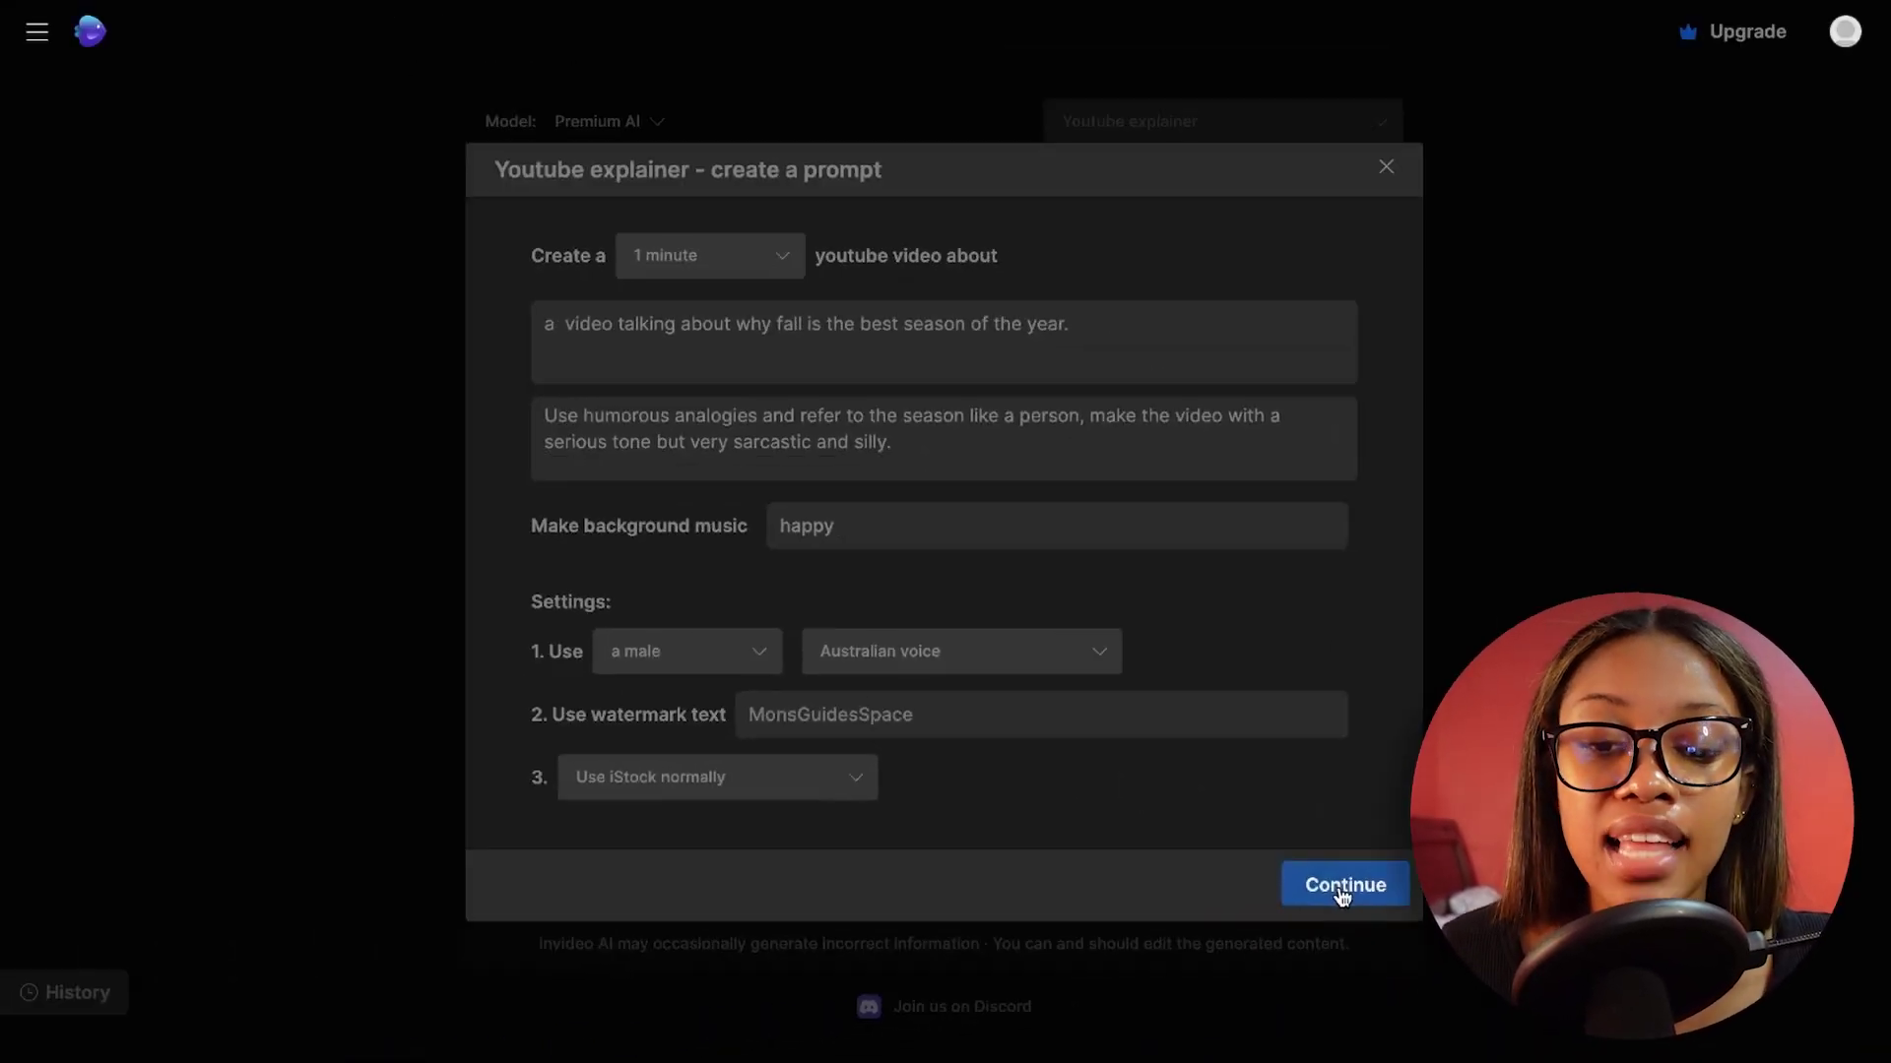
Generate the video from the completed explainer prompt, choosing Humor Enthusiasts as the audience
{"action": "left_click", "coordinate": [1150, 886]}
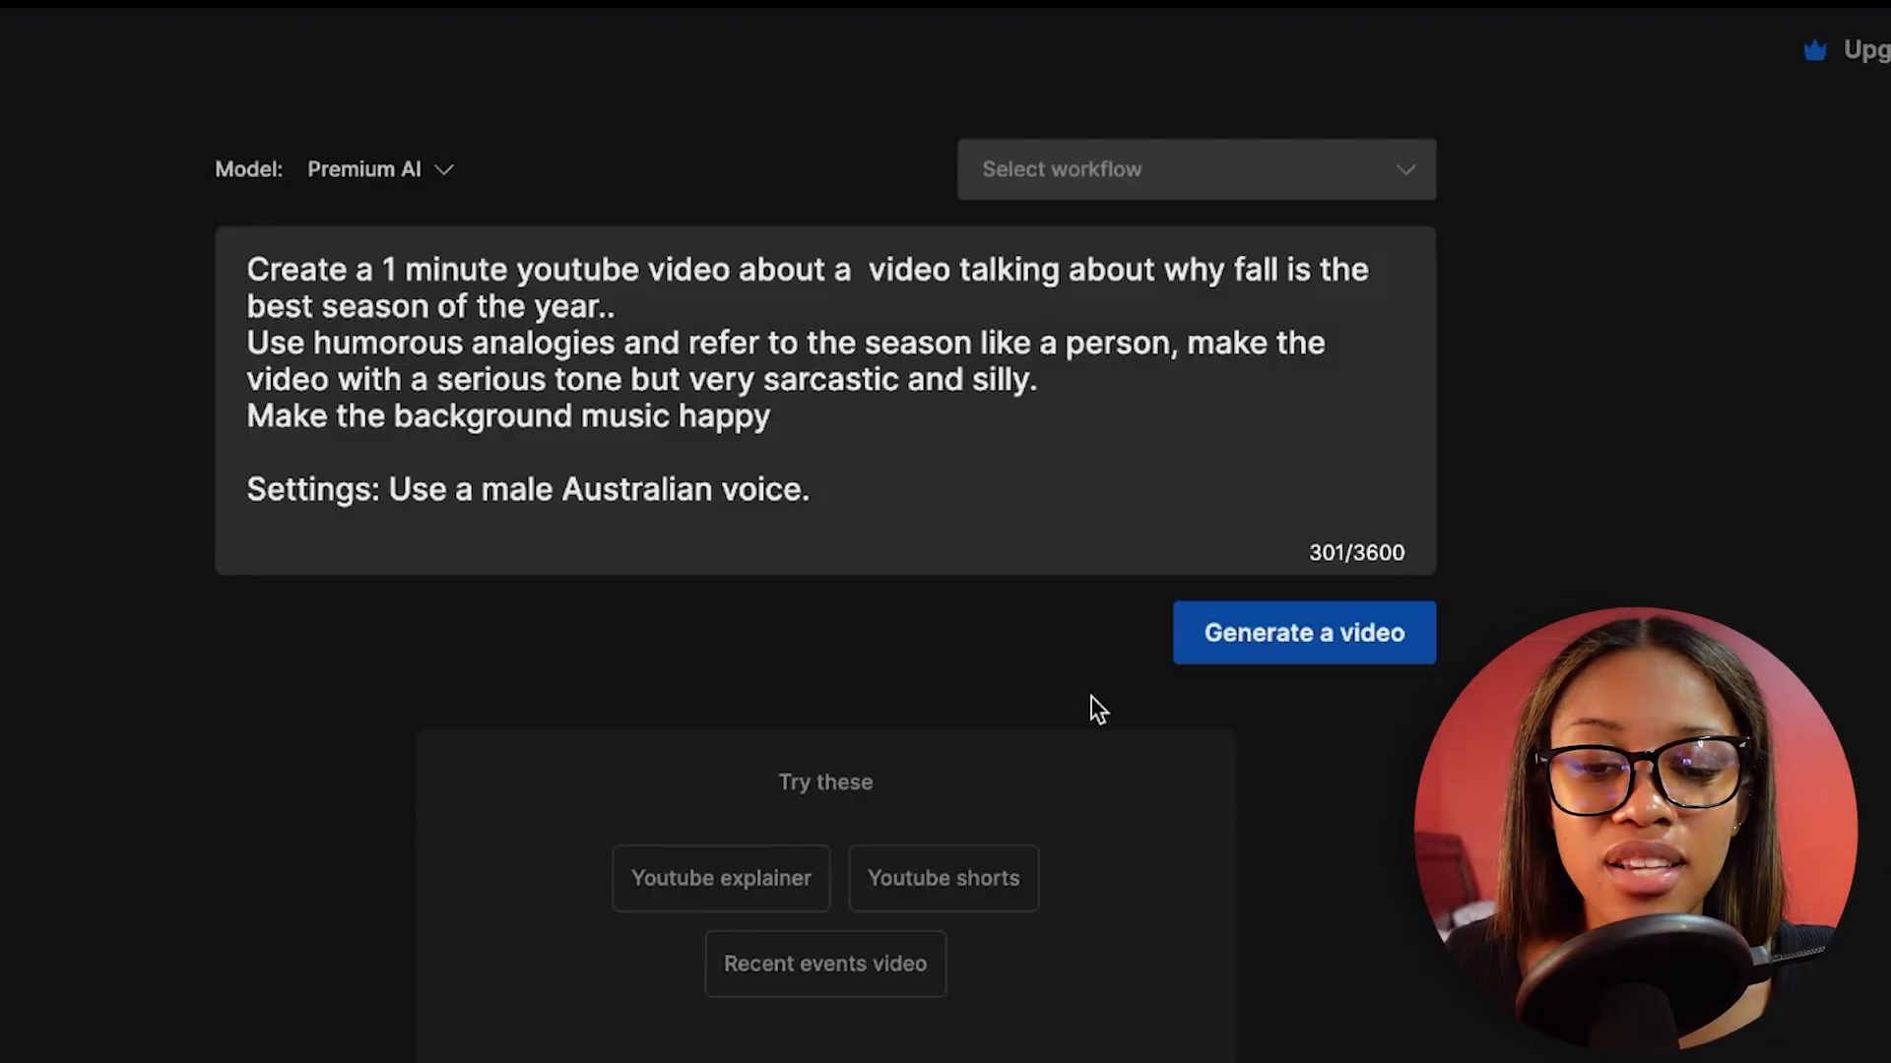
{"action": "left_click", "coordinate": [1317, 657]}
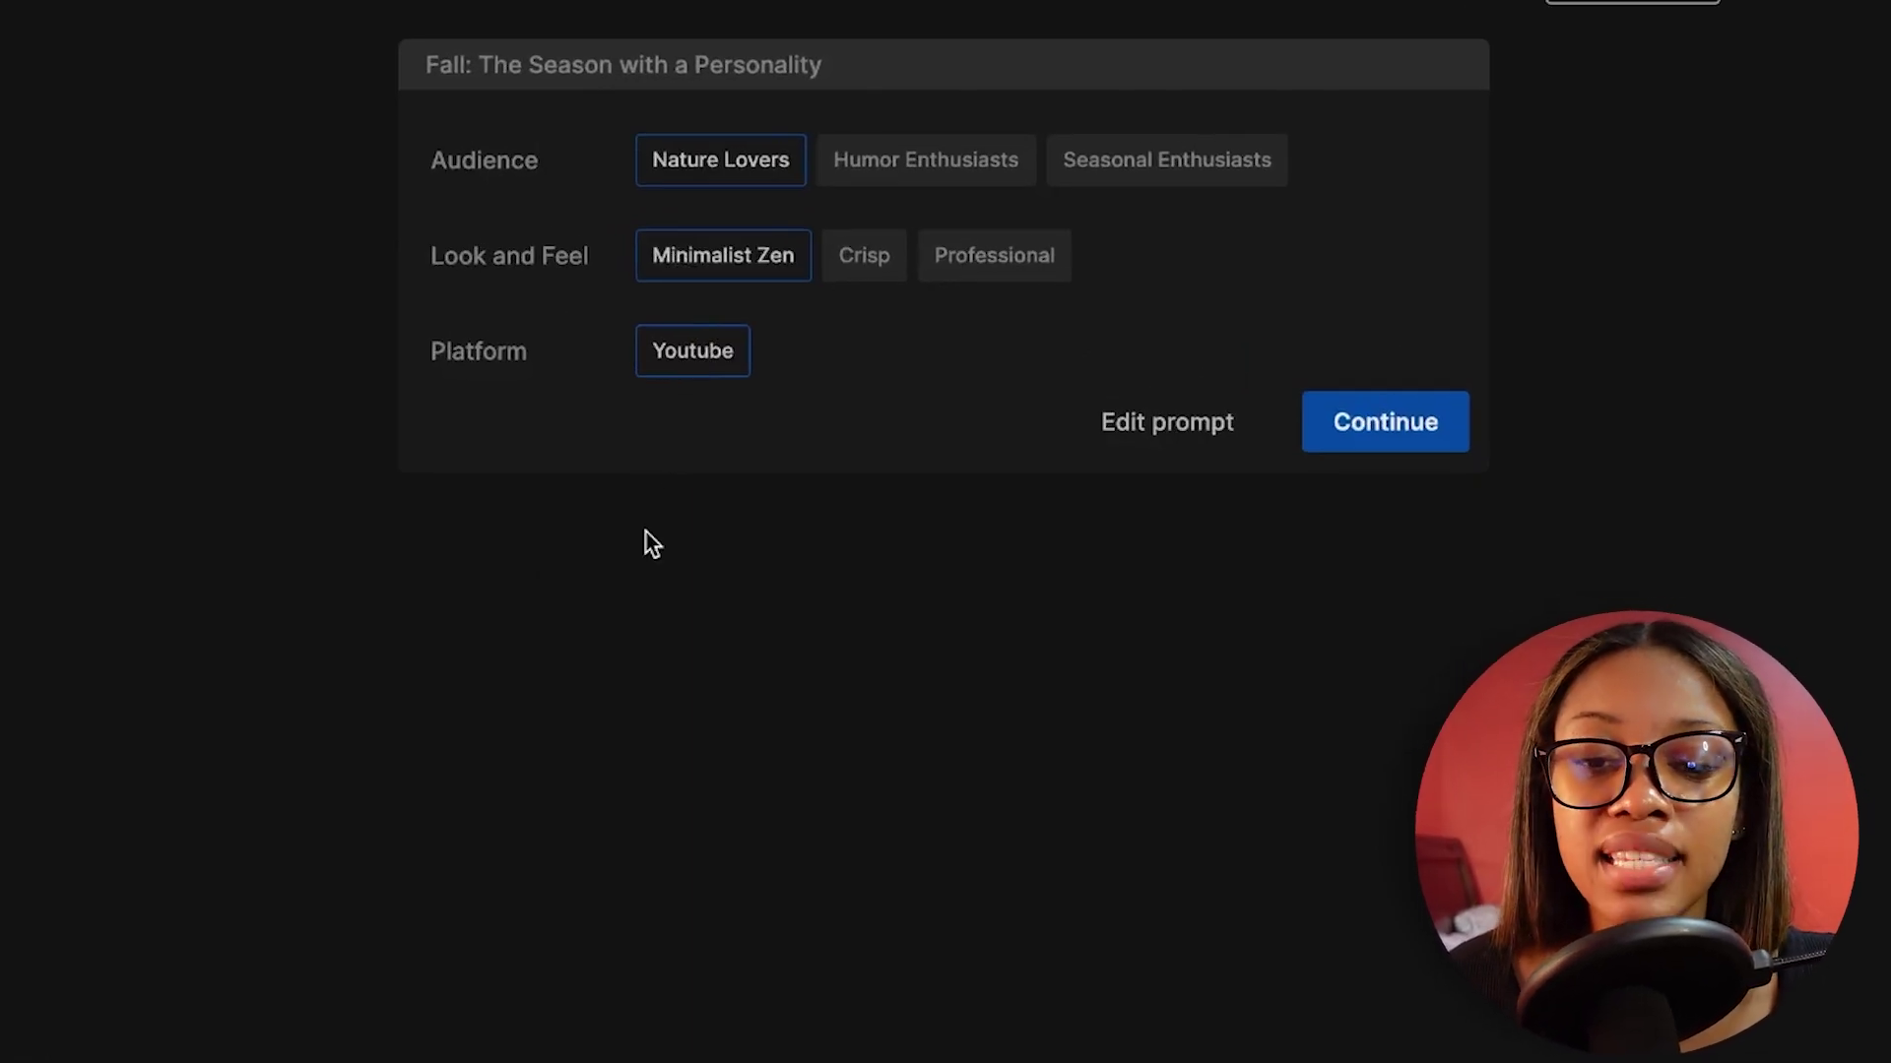
{"action": "left_click", "coordinate": [925, 177]}
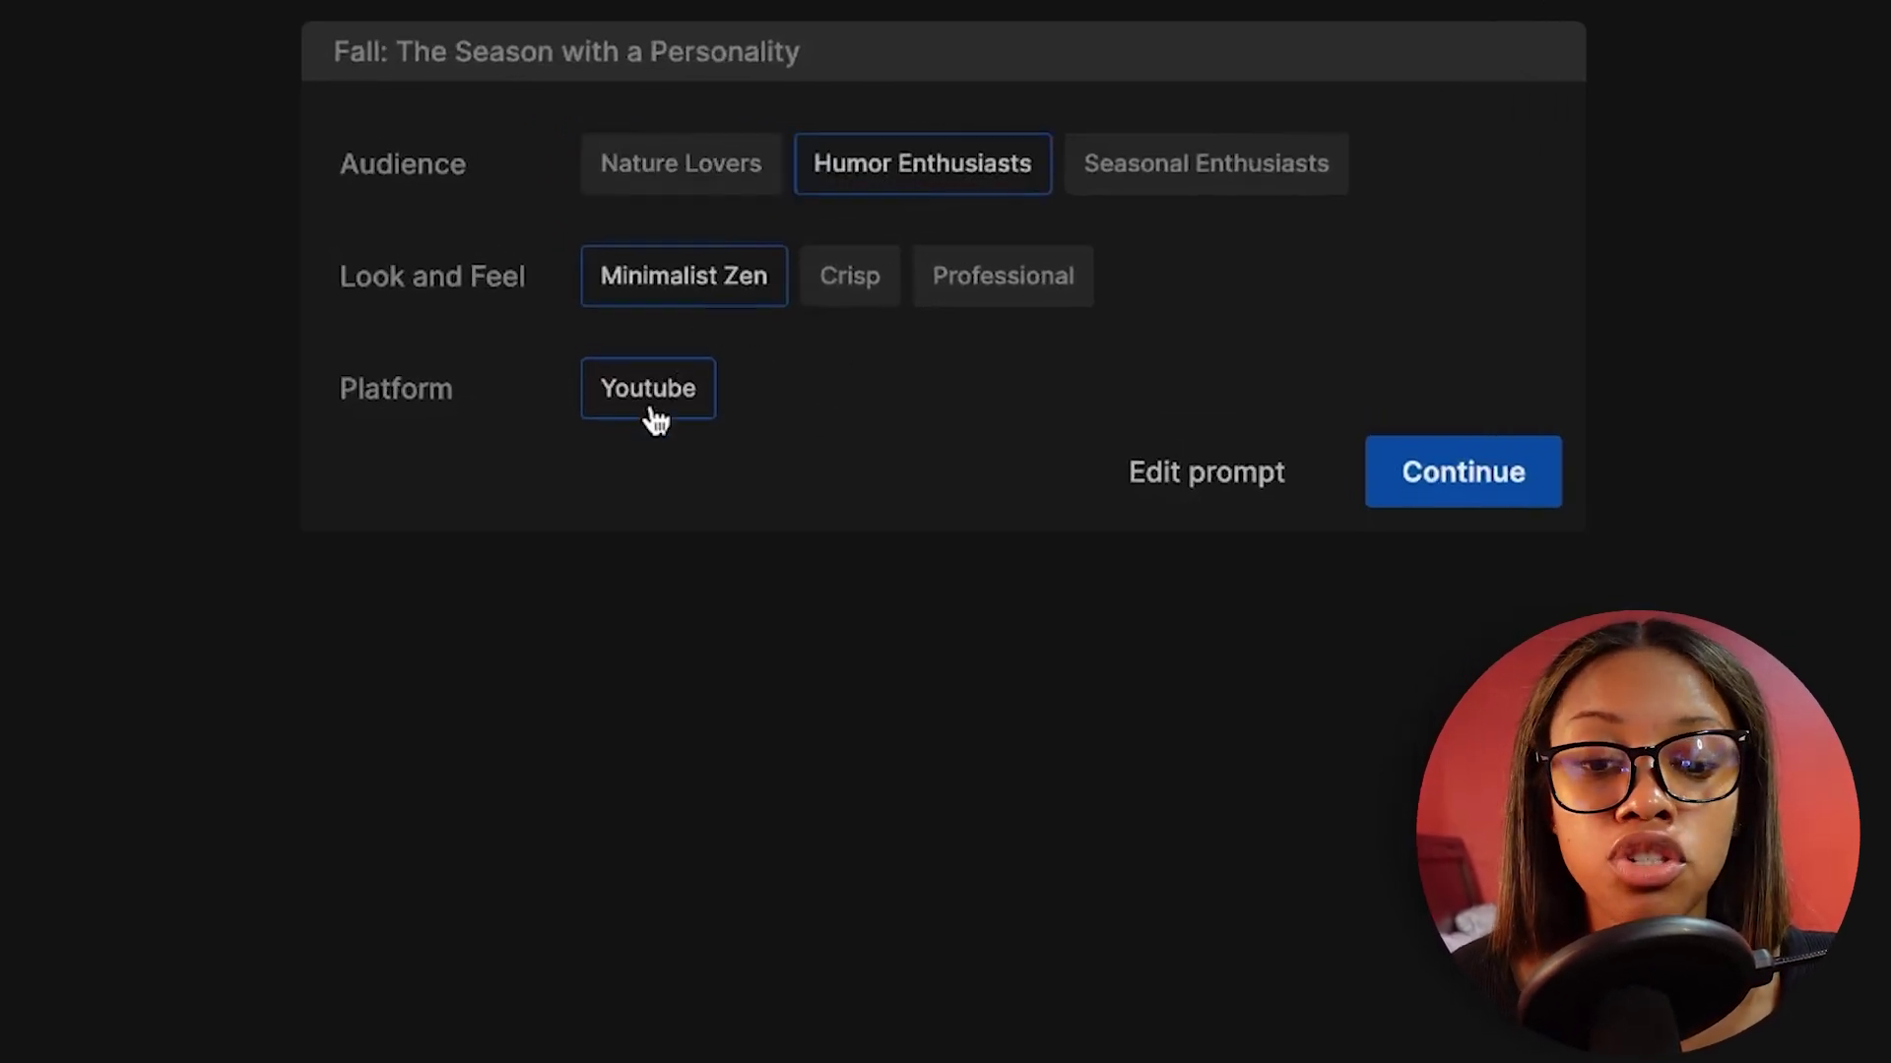
{"action": "left_click", "coordinate": [1460, 473]}
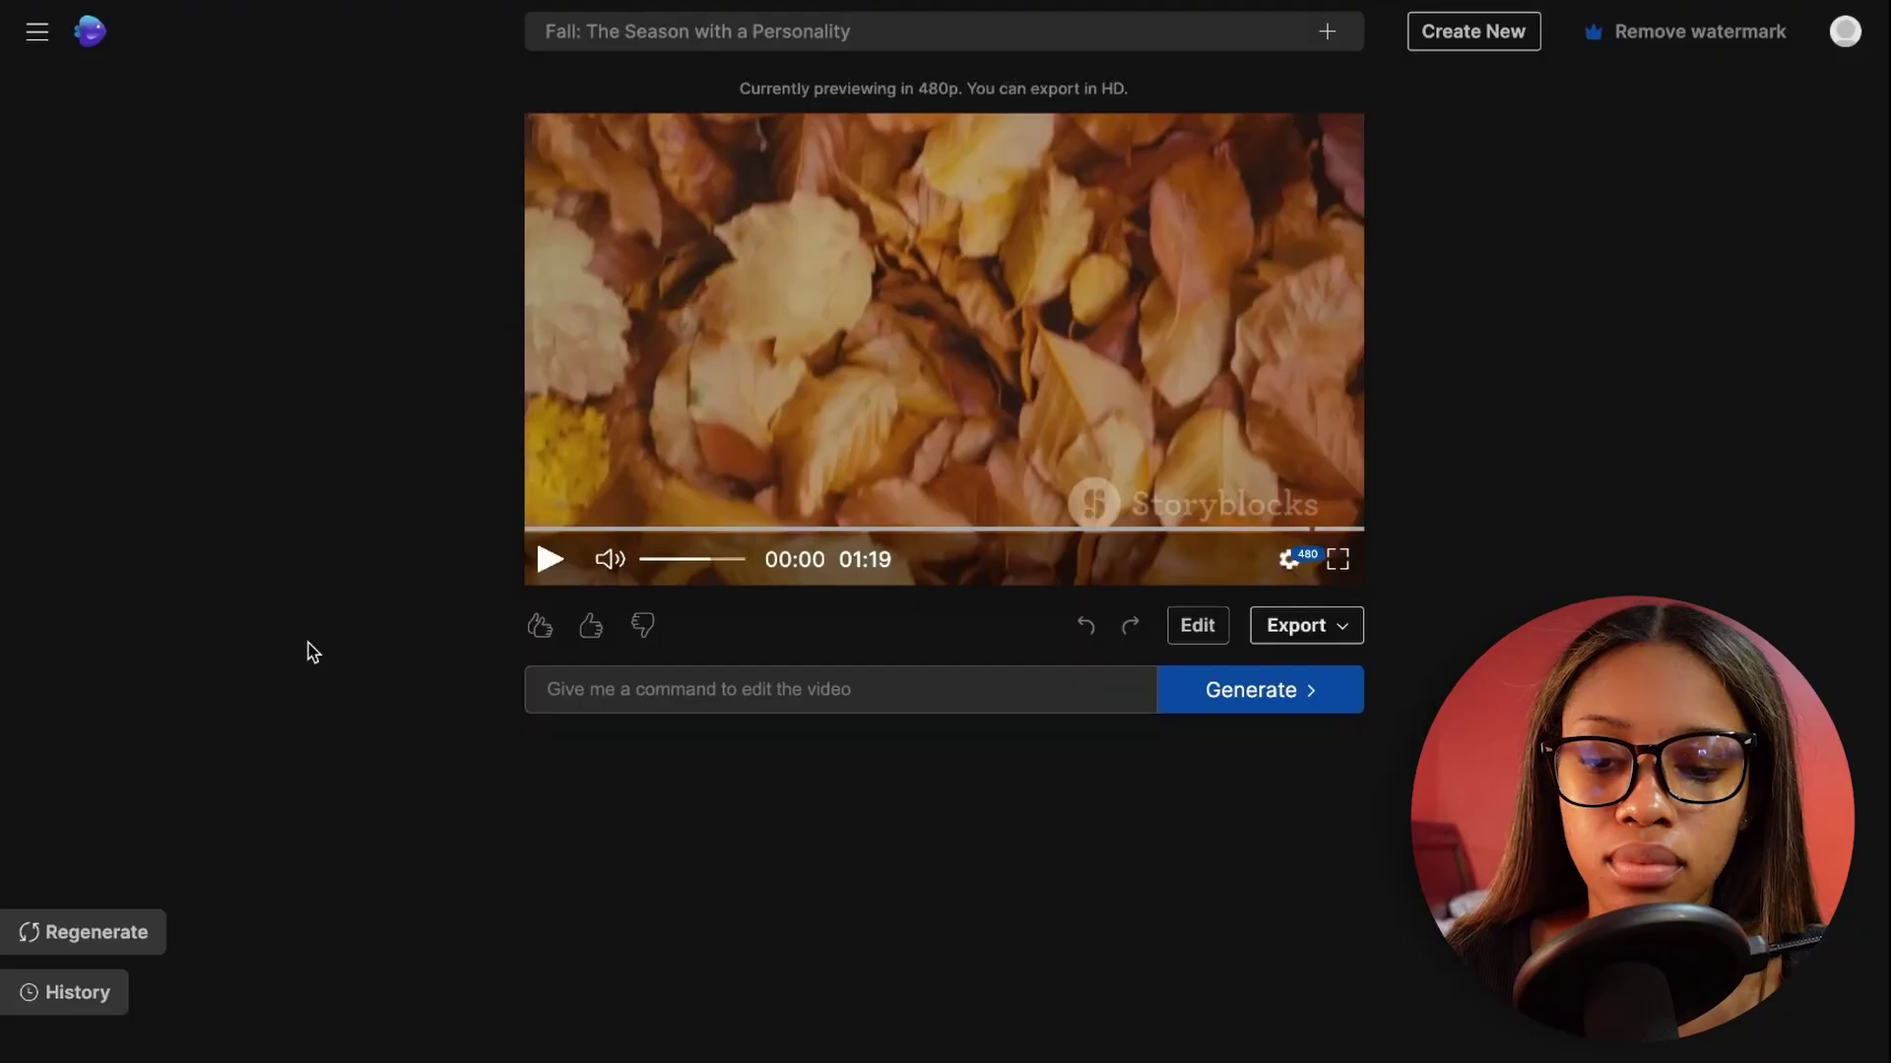
Play the generated fall video and skip through it to about 00:23
{"action": "key", "text": "space"}
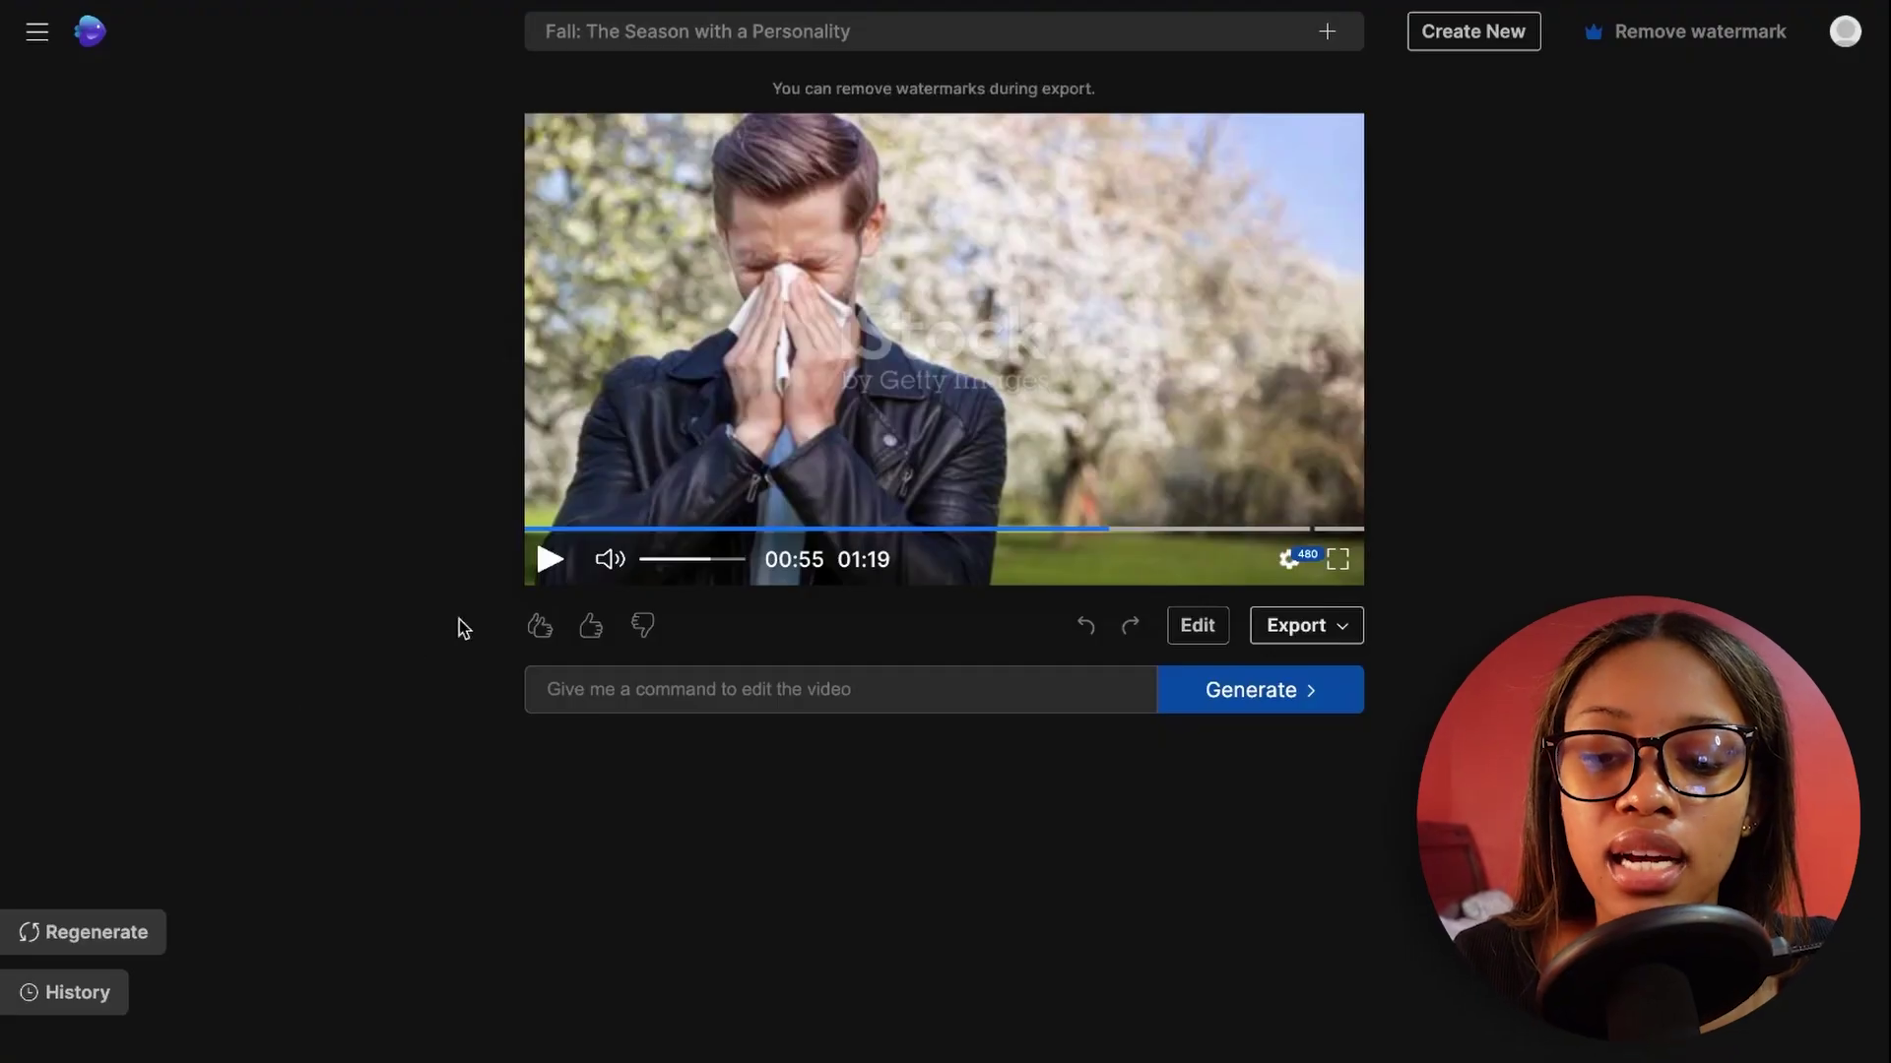
{"action": "left_click_drag", "start_coordinate": [552, 529], "coordinate": [766, 531]}
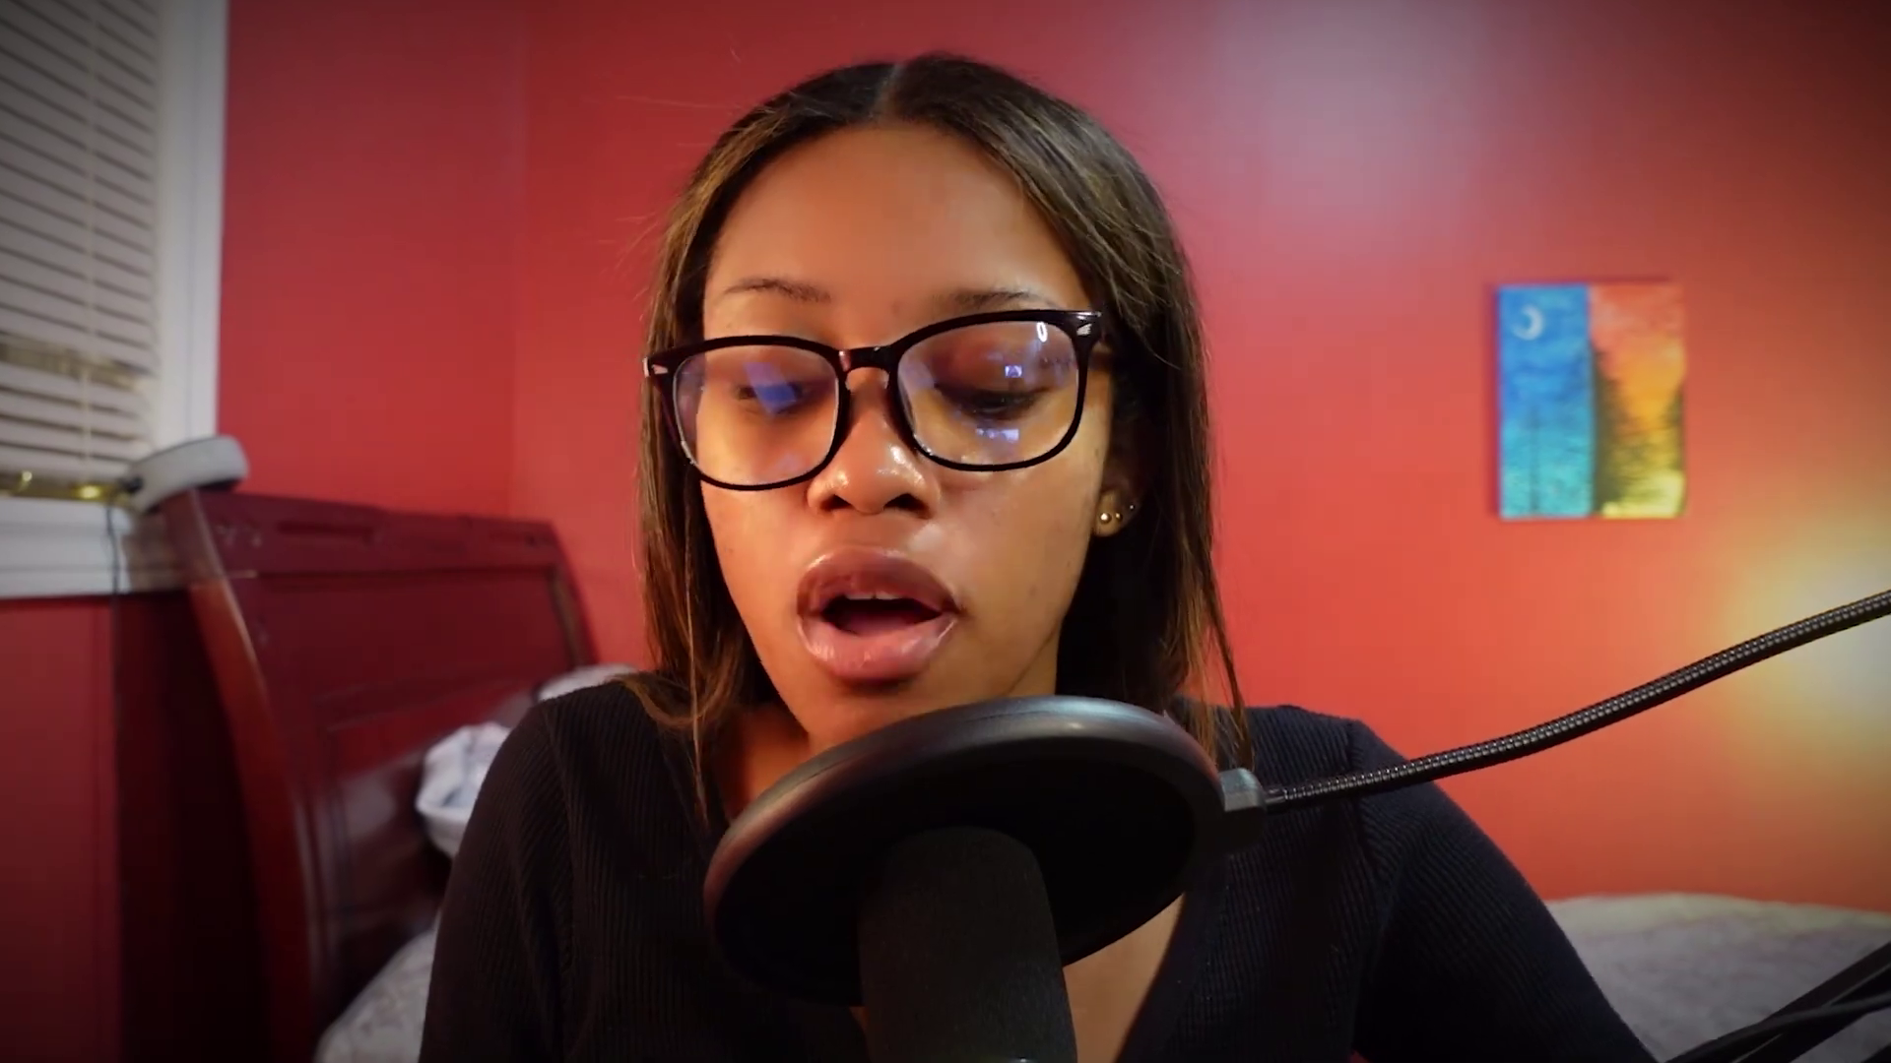
Apply the edit command "add in subtitles under full video" and play through the updated video to check the subtitles
{"action": "type", "text": "add in subtitles under full video"}
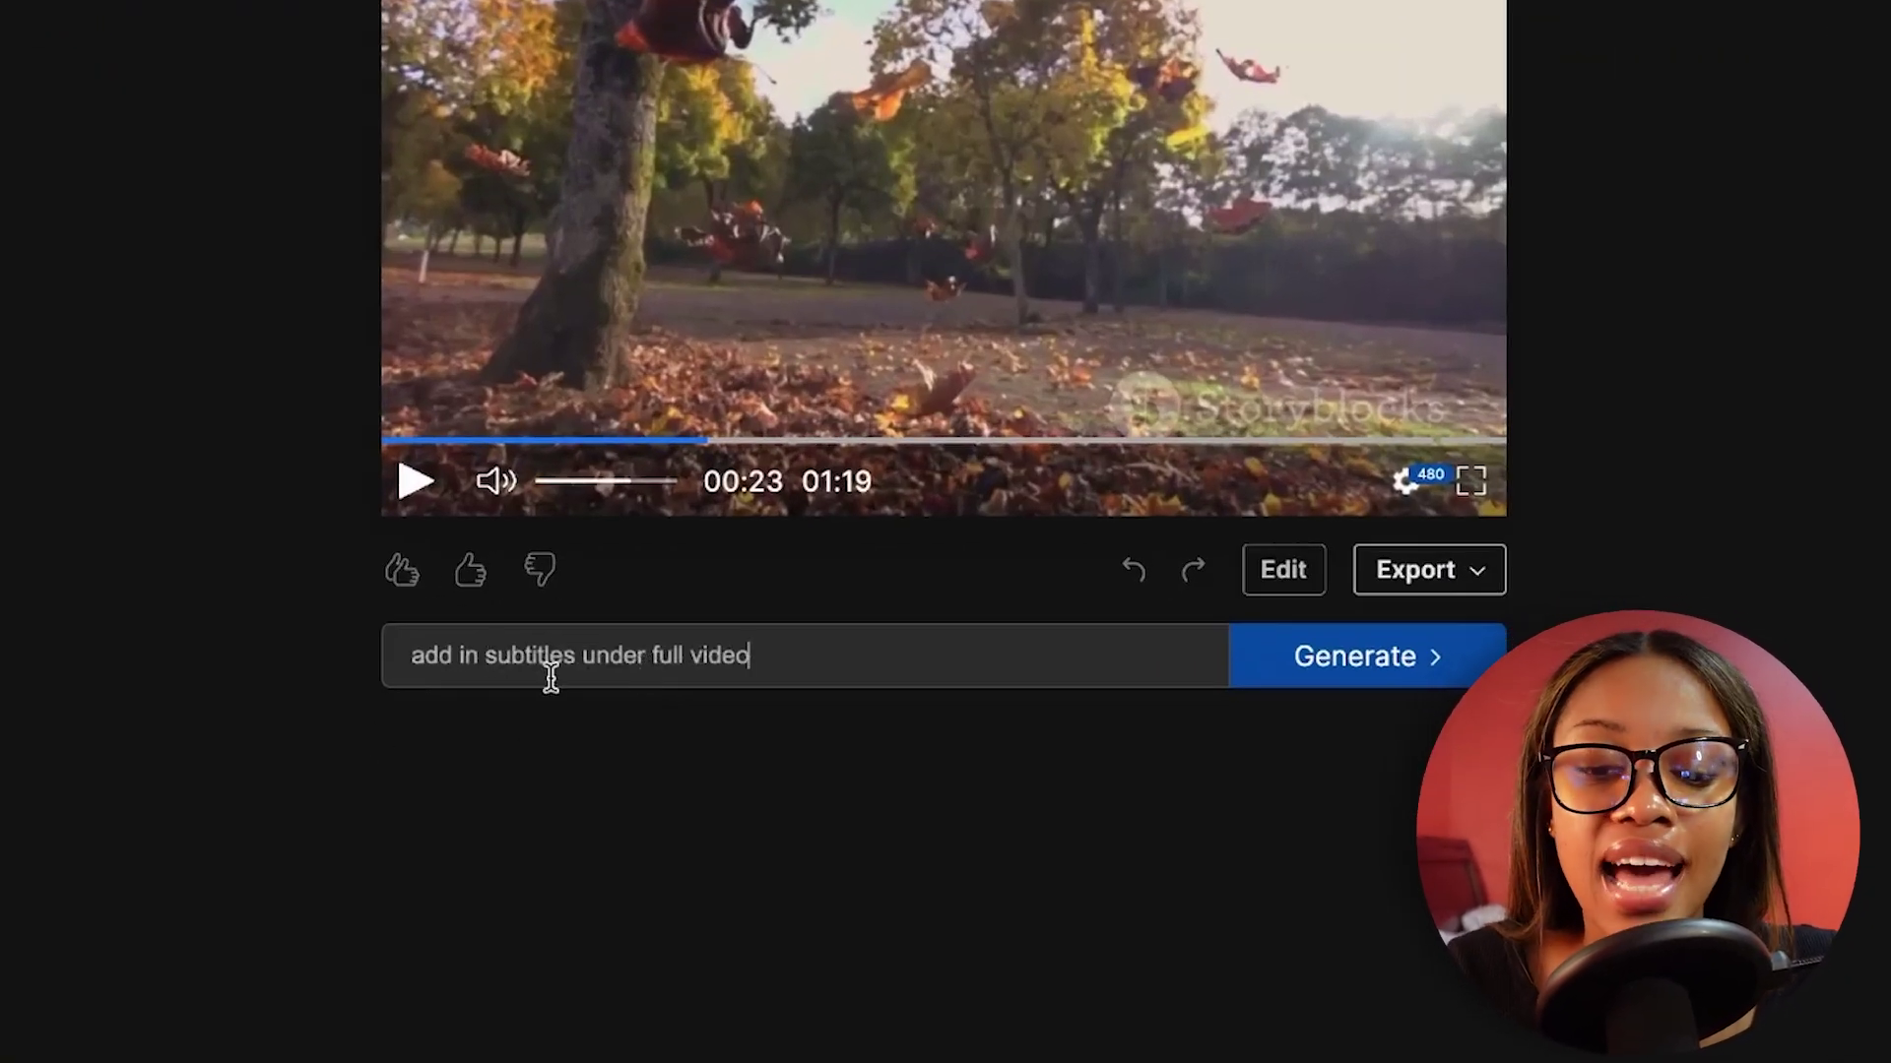
{"action": "left_click", "coordinate": [1388, 662]}
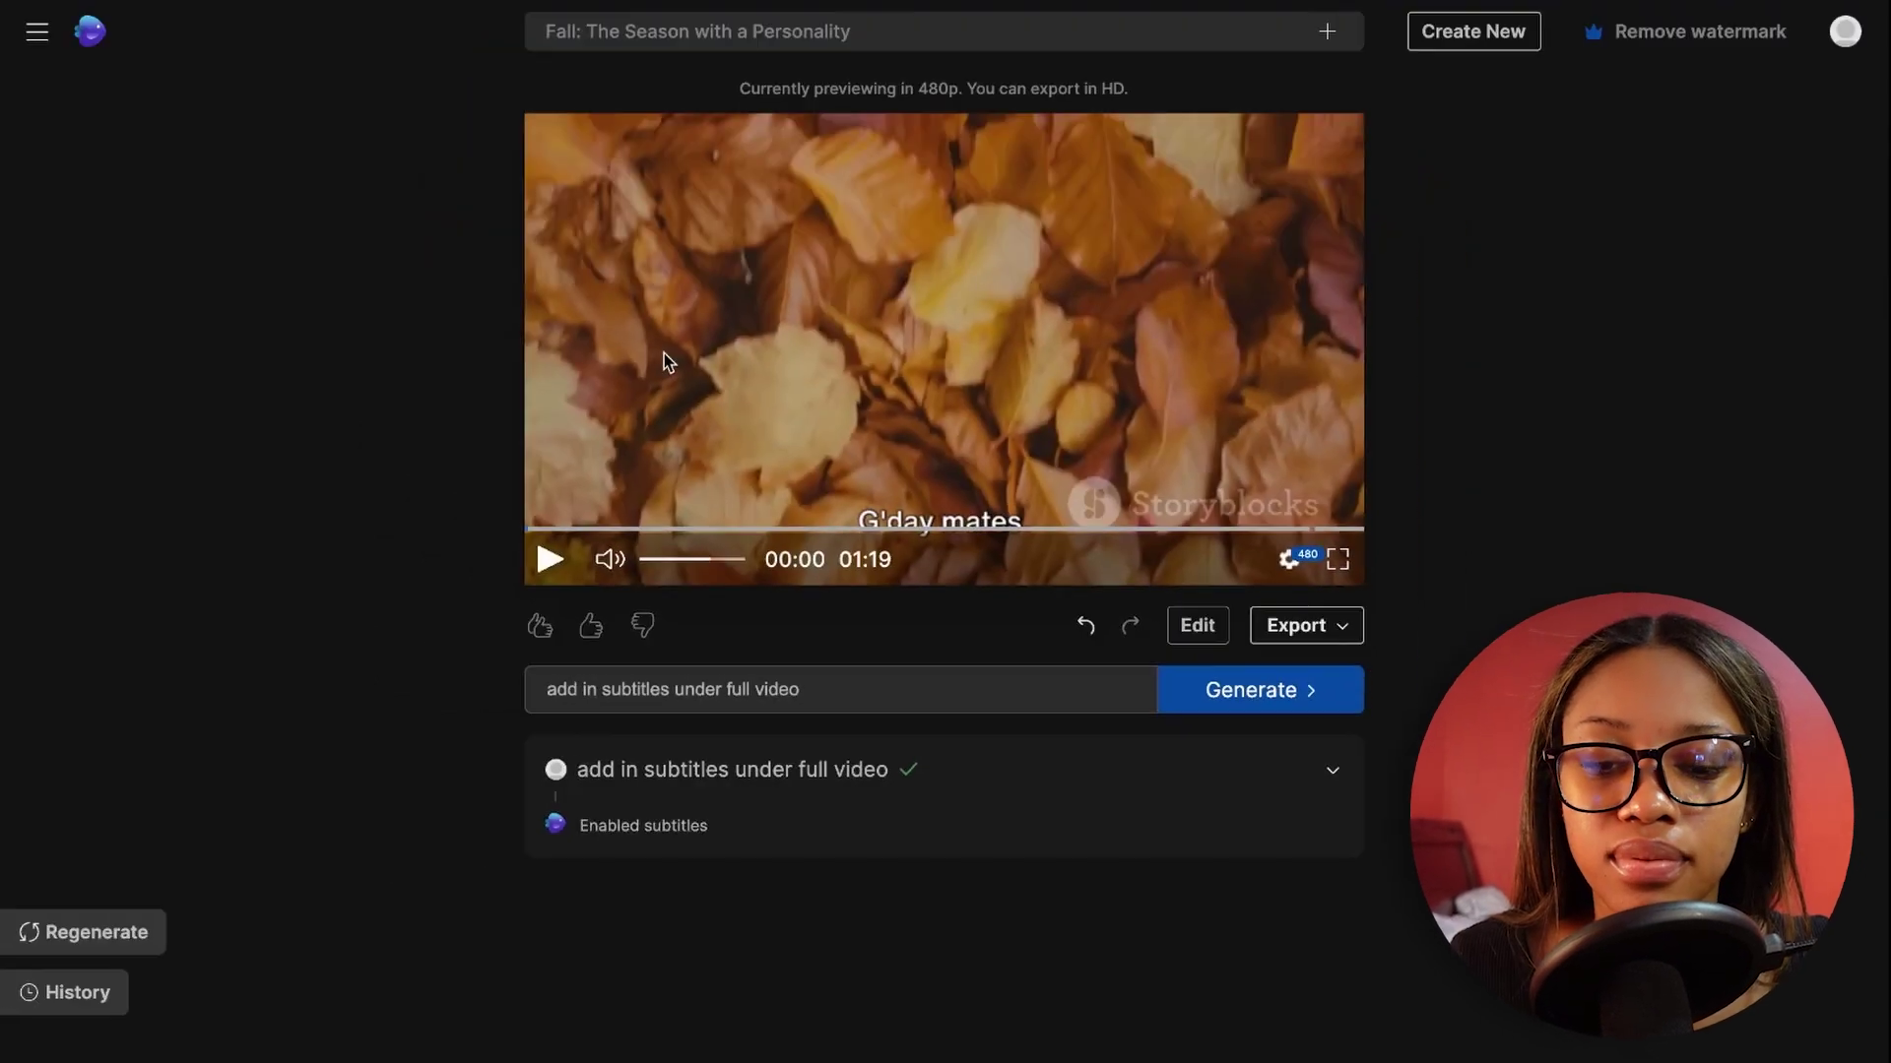
{"action": "left_click", "coordinate": [667, 362]}
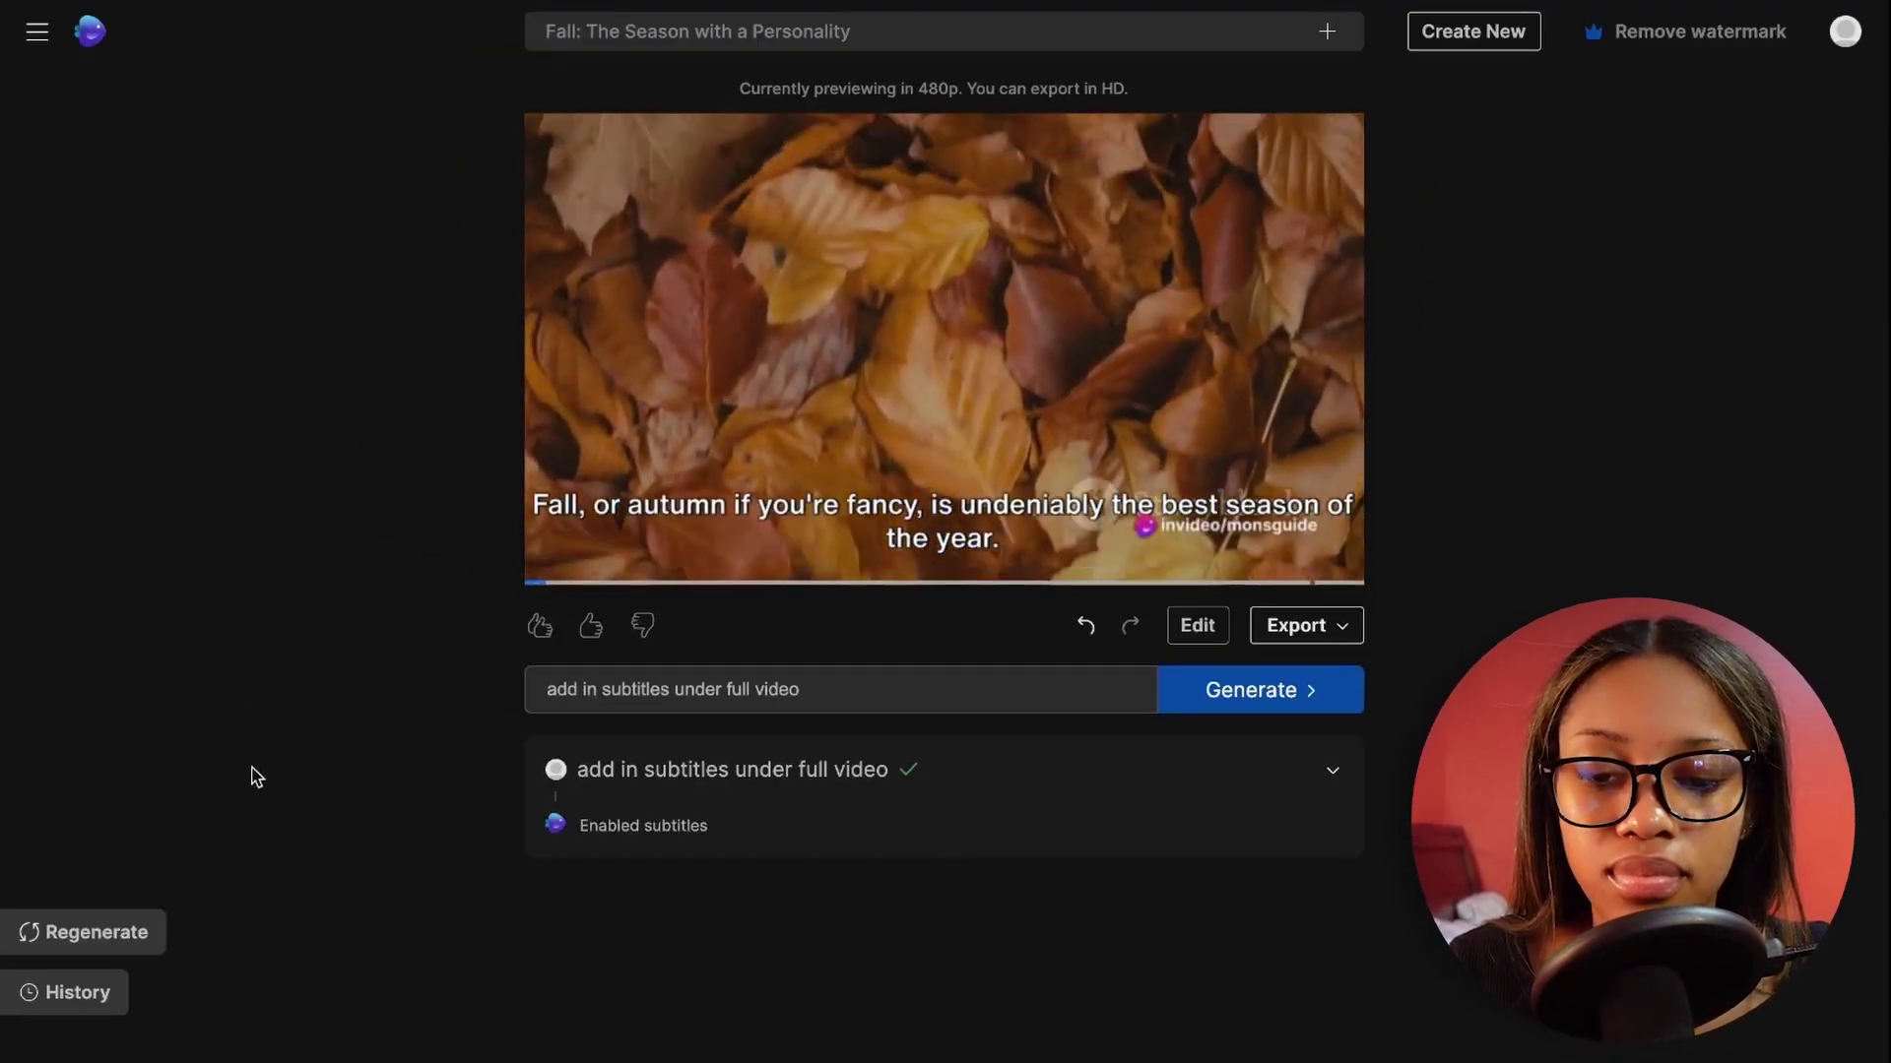
{"action": "left_click_drag", "start_coordinate": [585, 524], "coordinate": [1148, 532]}
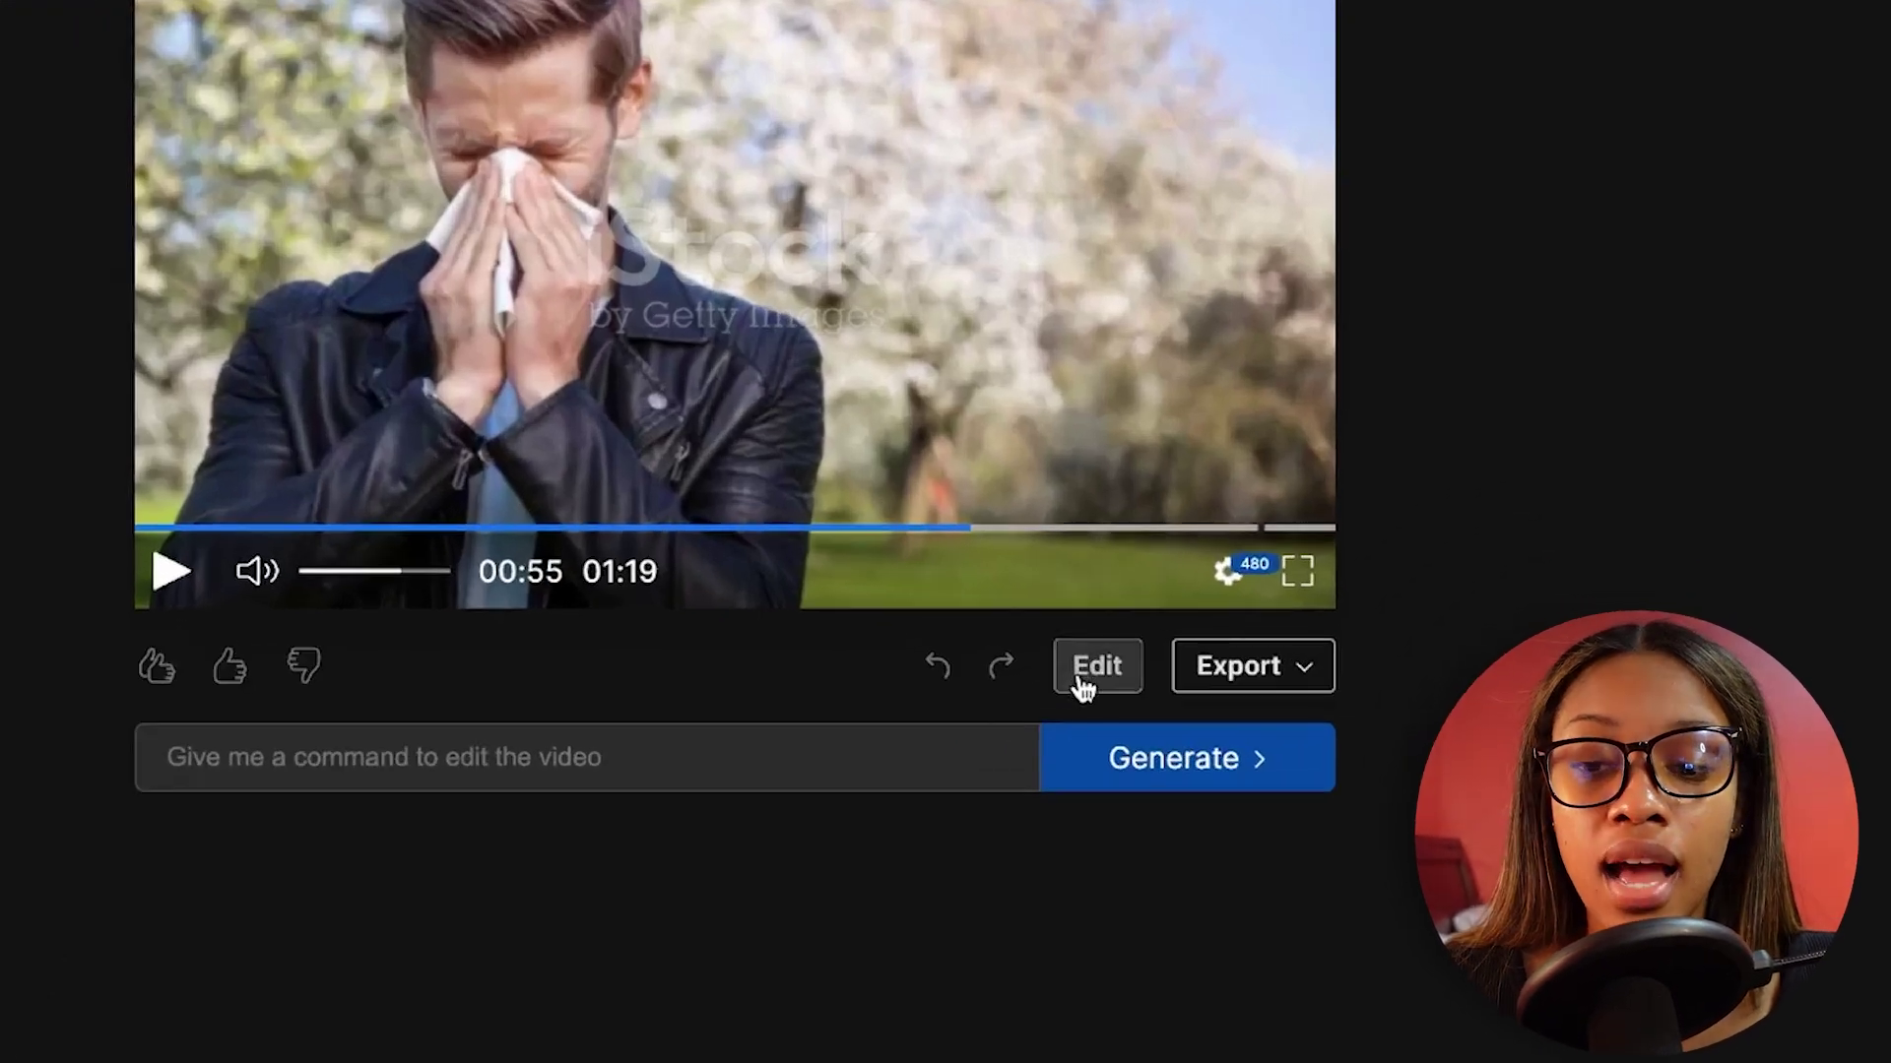
Open the fall video's media editor, select the hot cocoa clip, and search stock media for "fall" as replacement footage
{"action": "left_click", "coordinate": [1087, 672]}
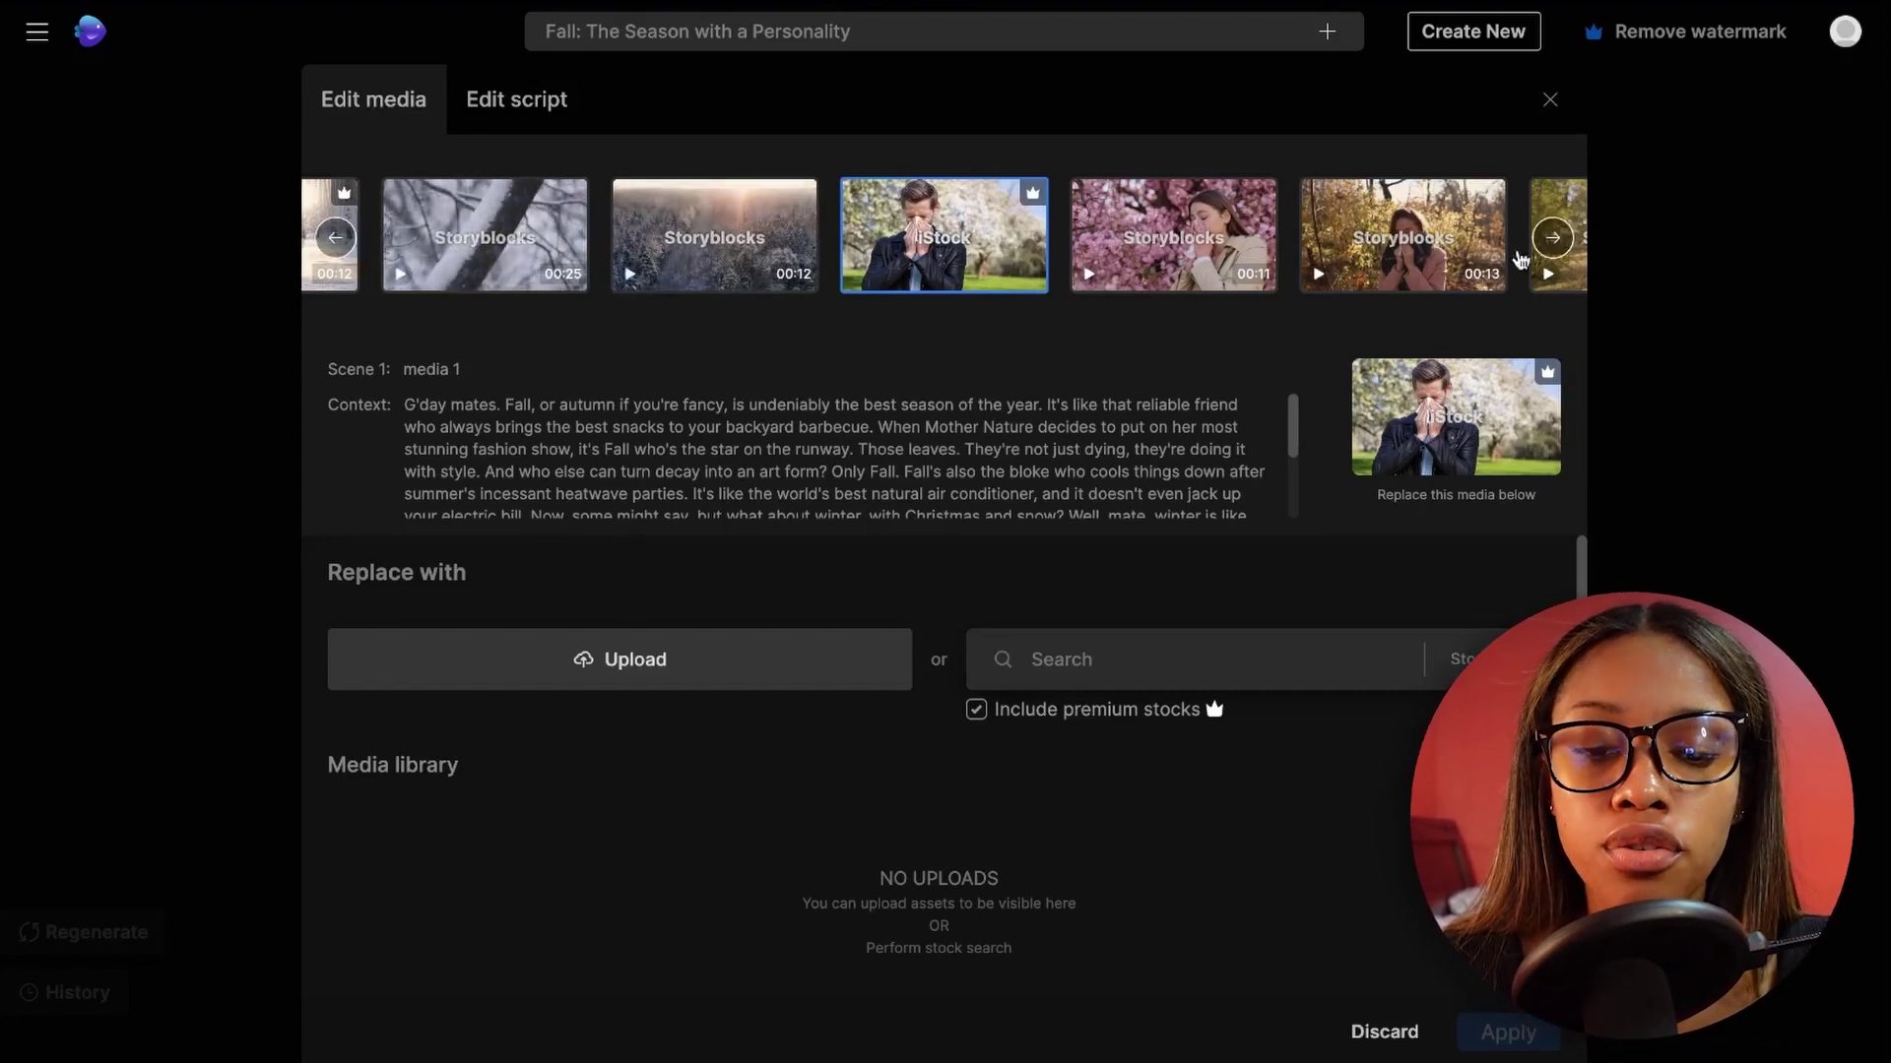
{"action": "left_click", "coordinate": [1556, 246]}
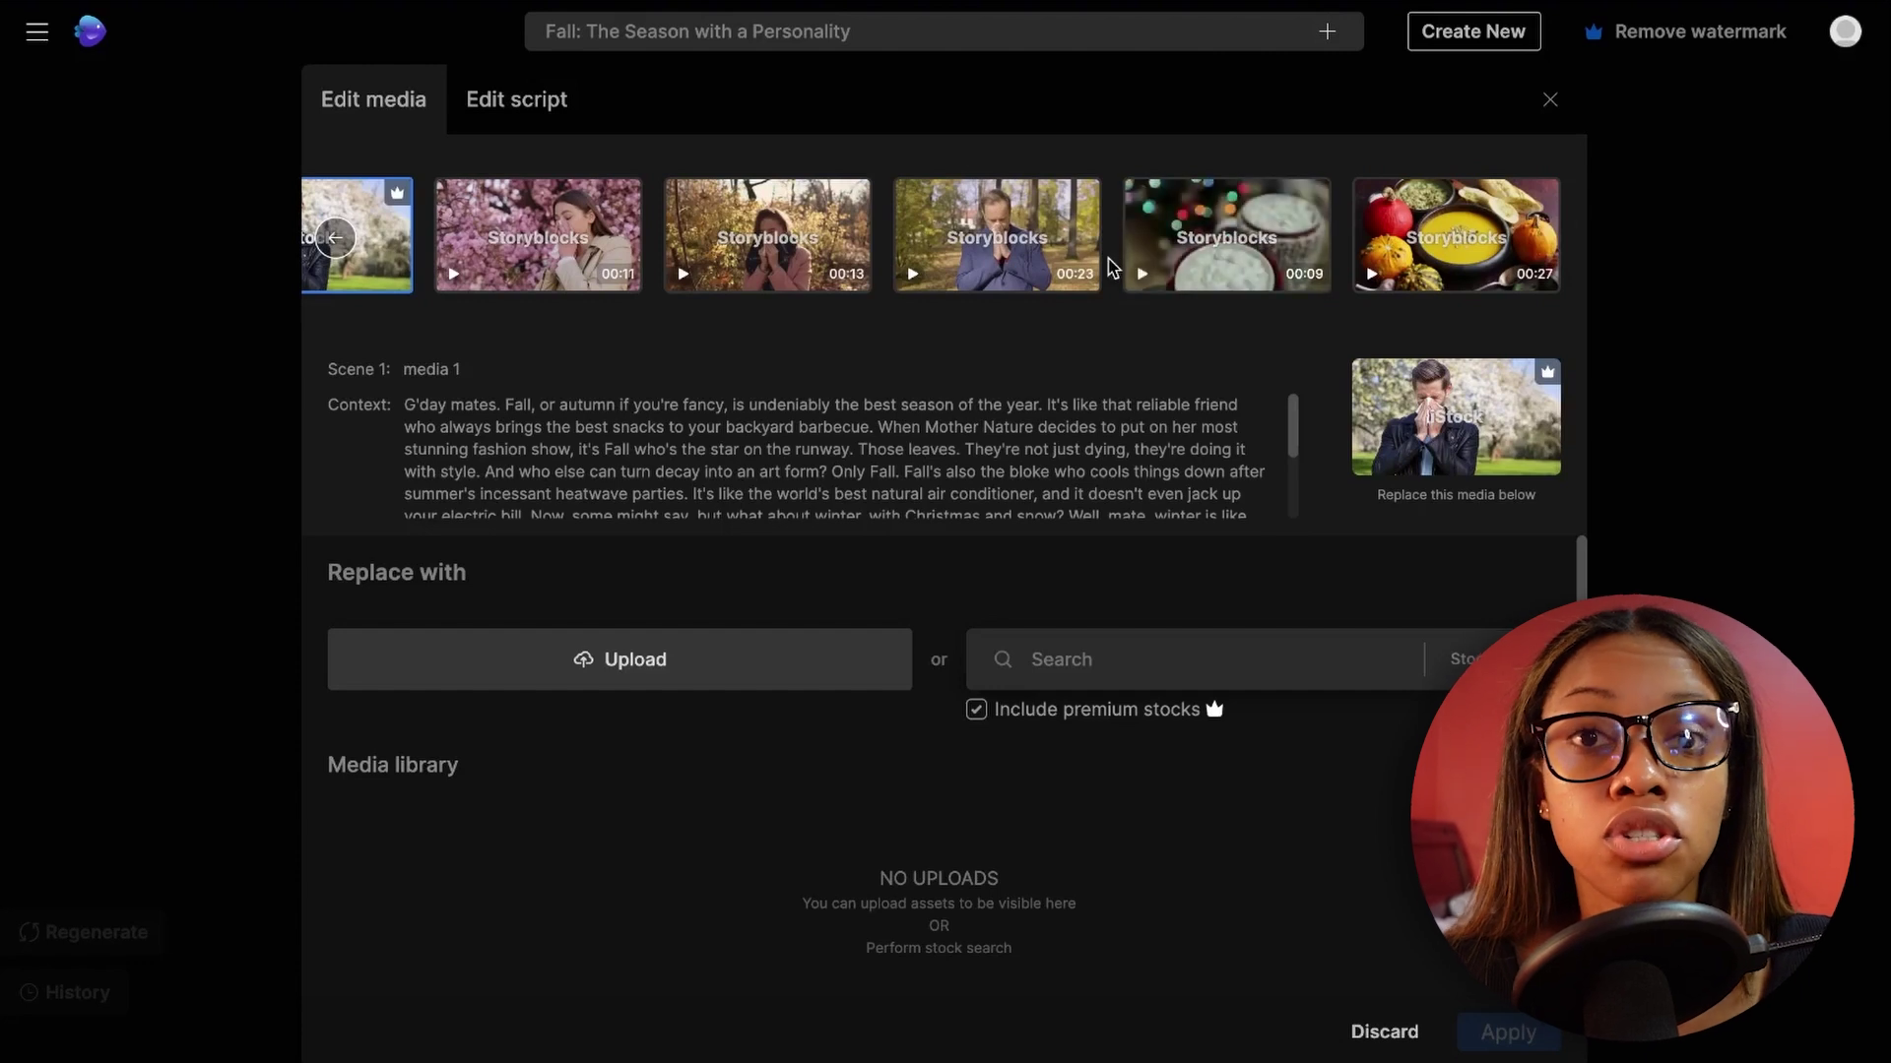
{"action": "left_click", "coordinate": [1135, 261]}
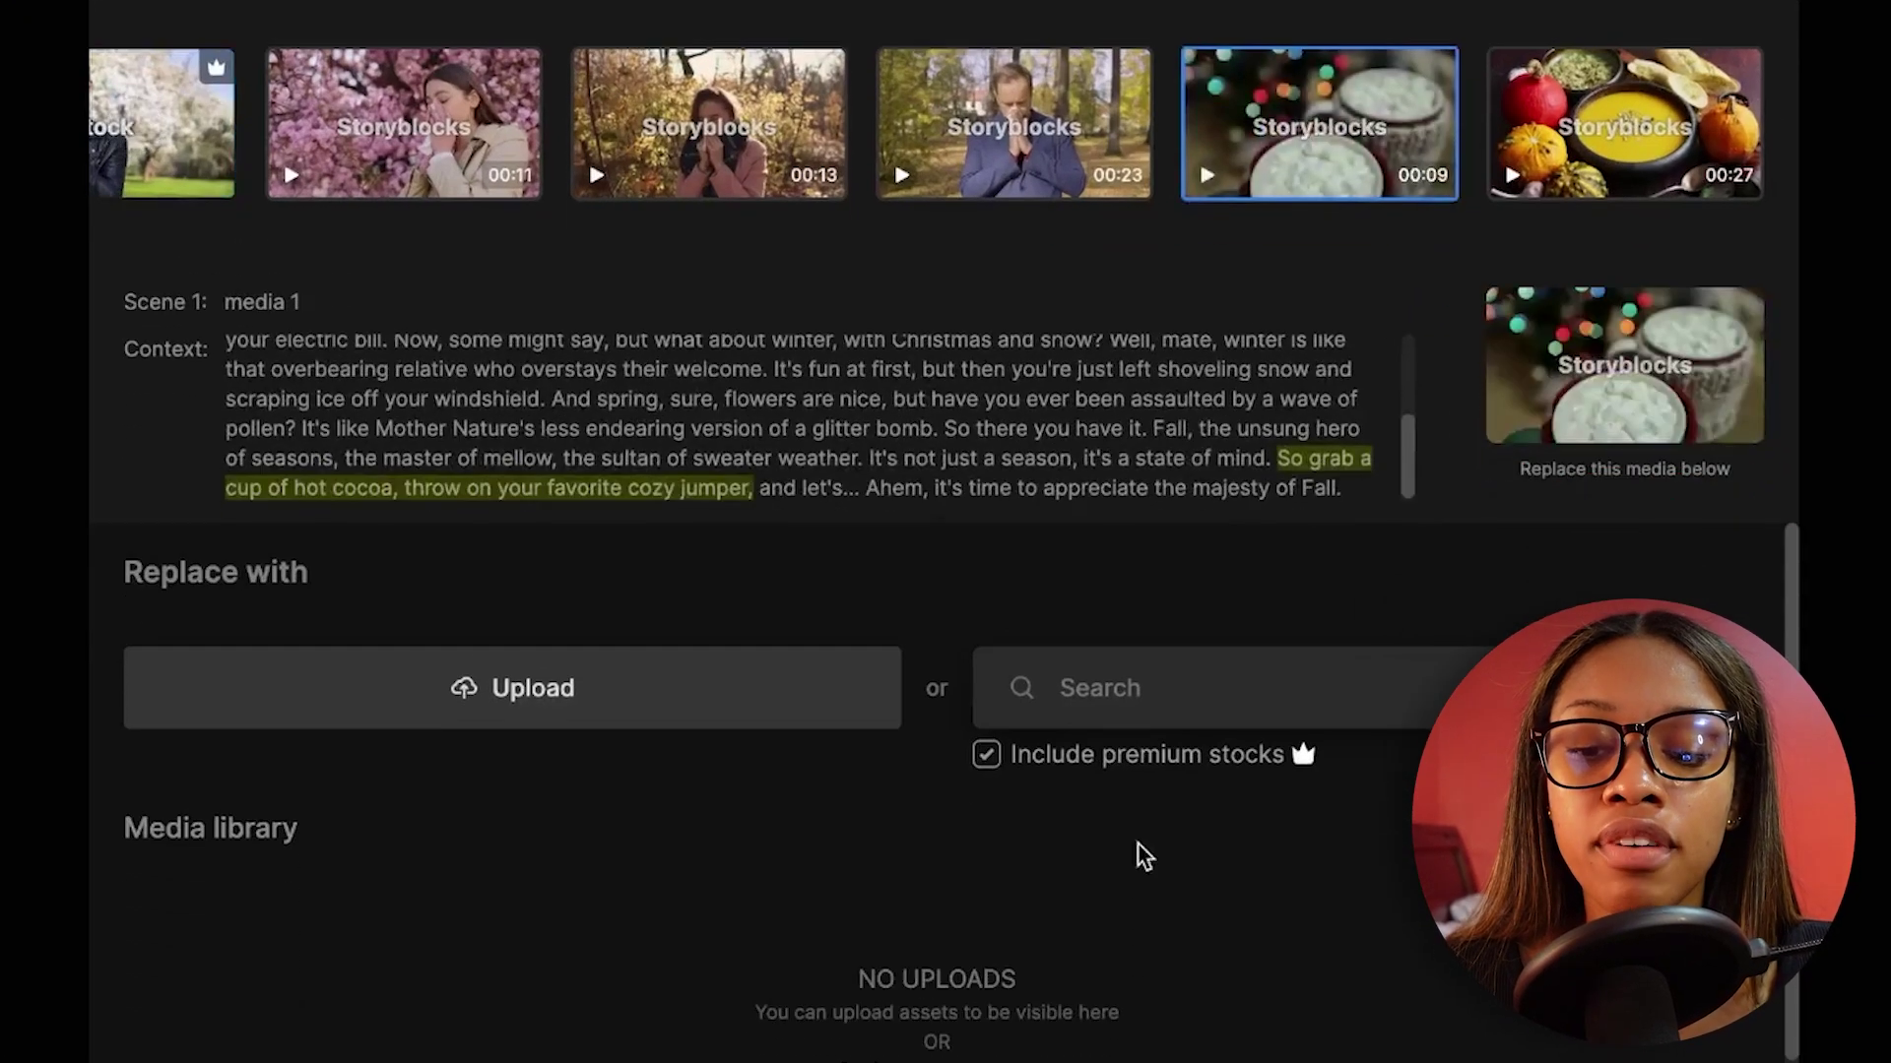
{"action": "scroll", "coordinate": [1143, 855], "scroll_direction": "down", "scroll_amount": 1}
{"action": "scroll", "coordinate": [823, 761], "scroll_direction": "up", "scroll_amount": 1}
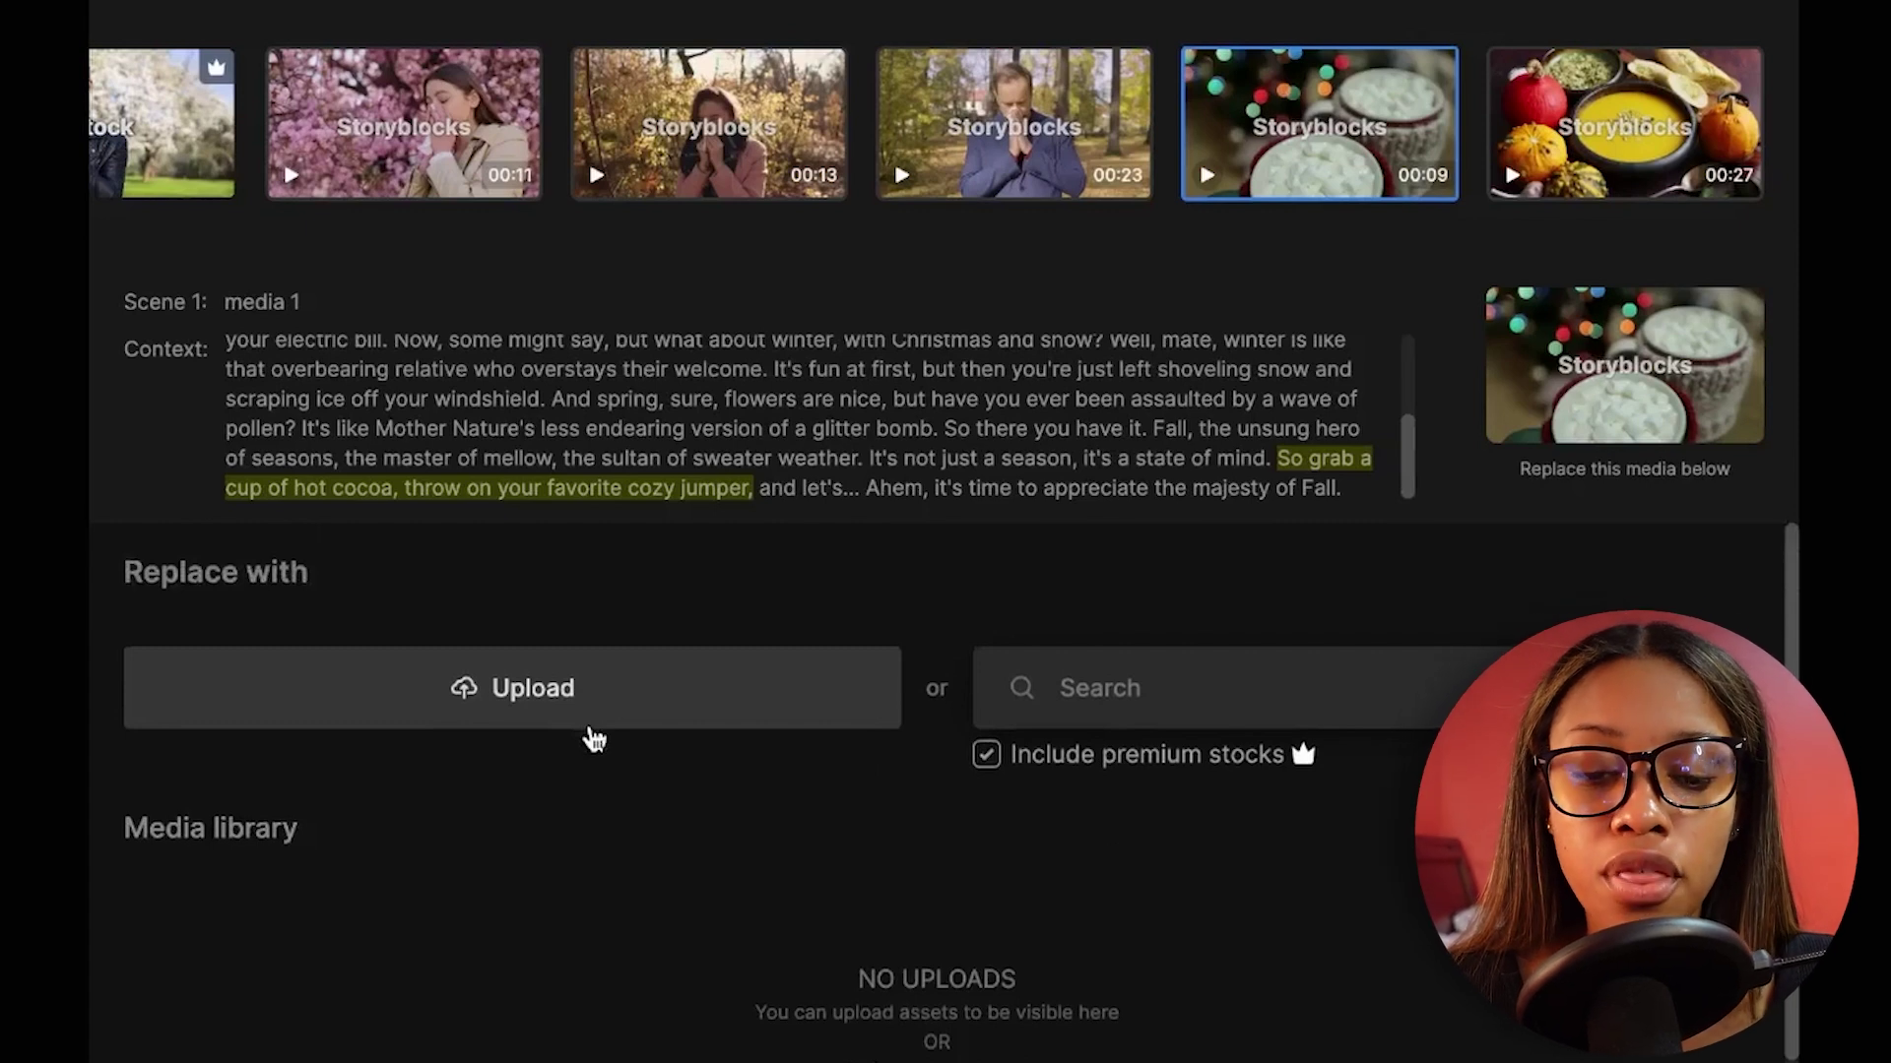
{"action": "type", "text": "fall"}
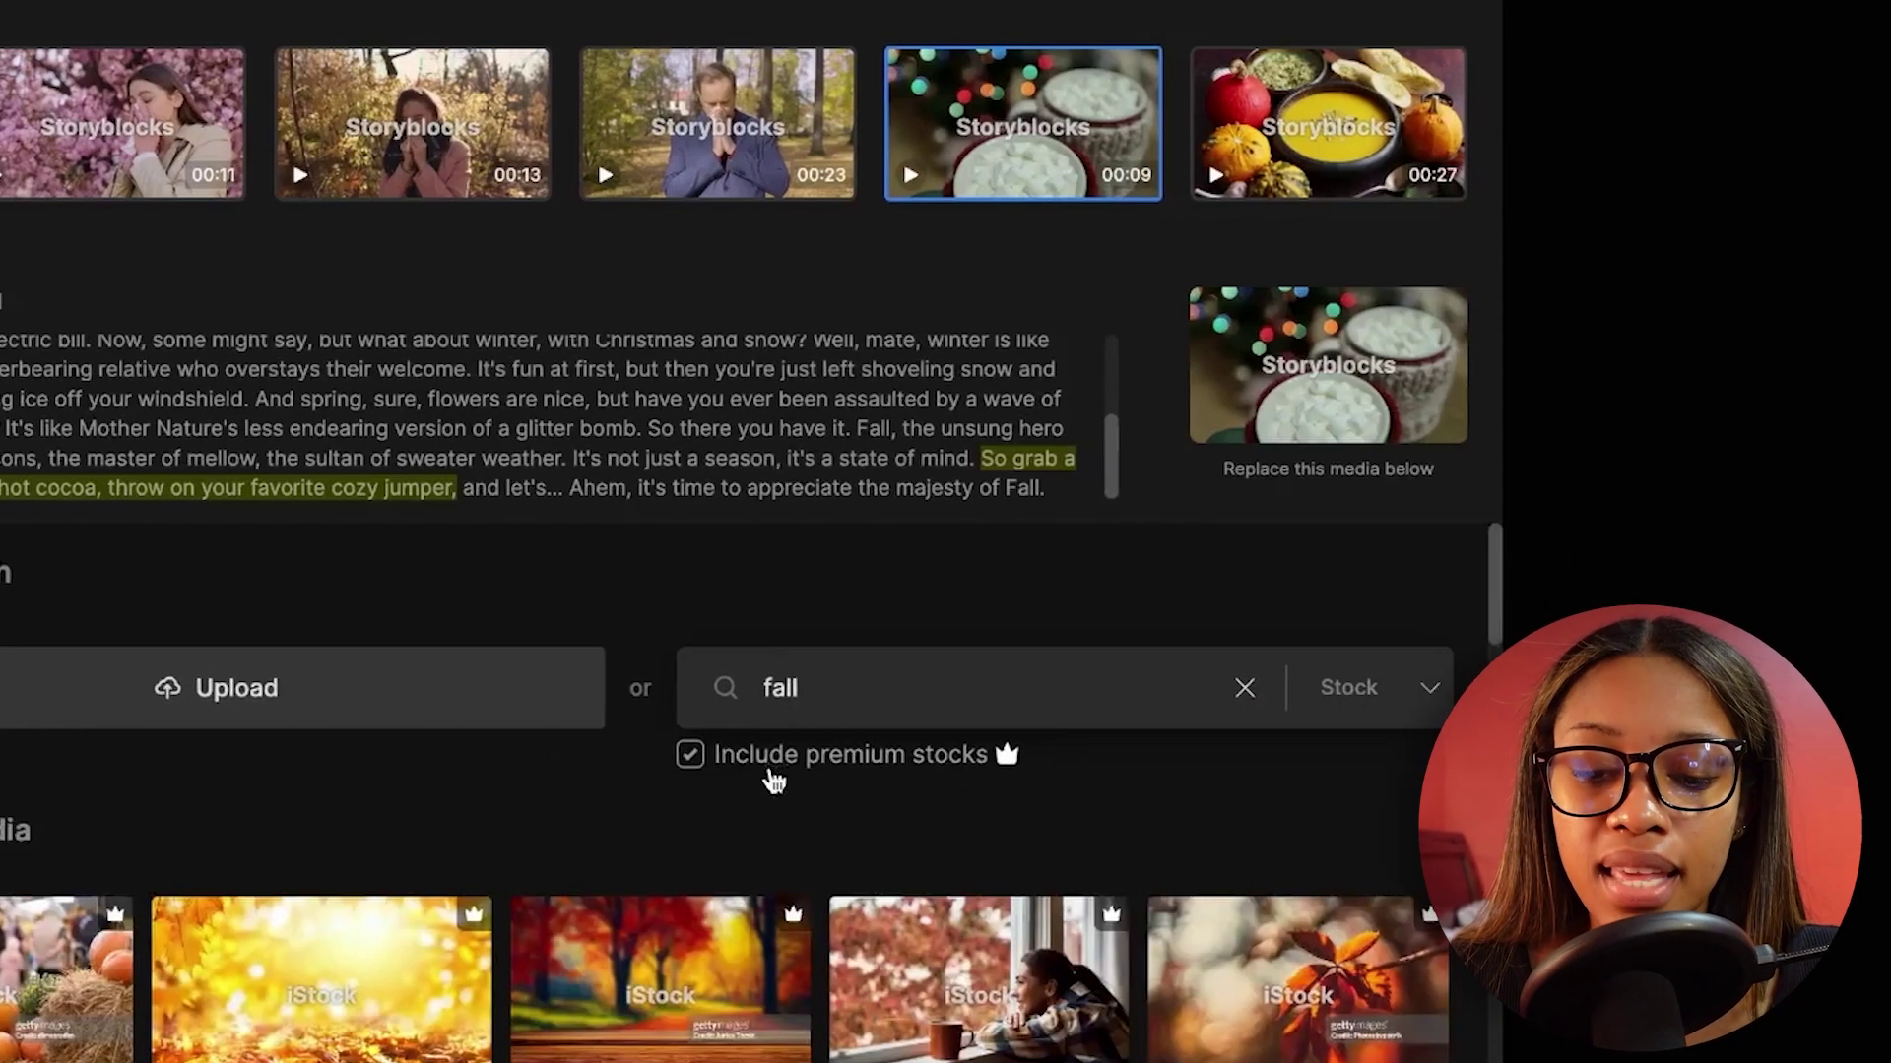
{"action": "scroll", "coordinate": [844, 758], "scroll_direction": "down", "scroll_amount": 2}
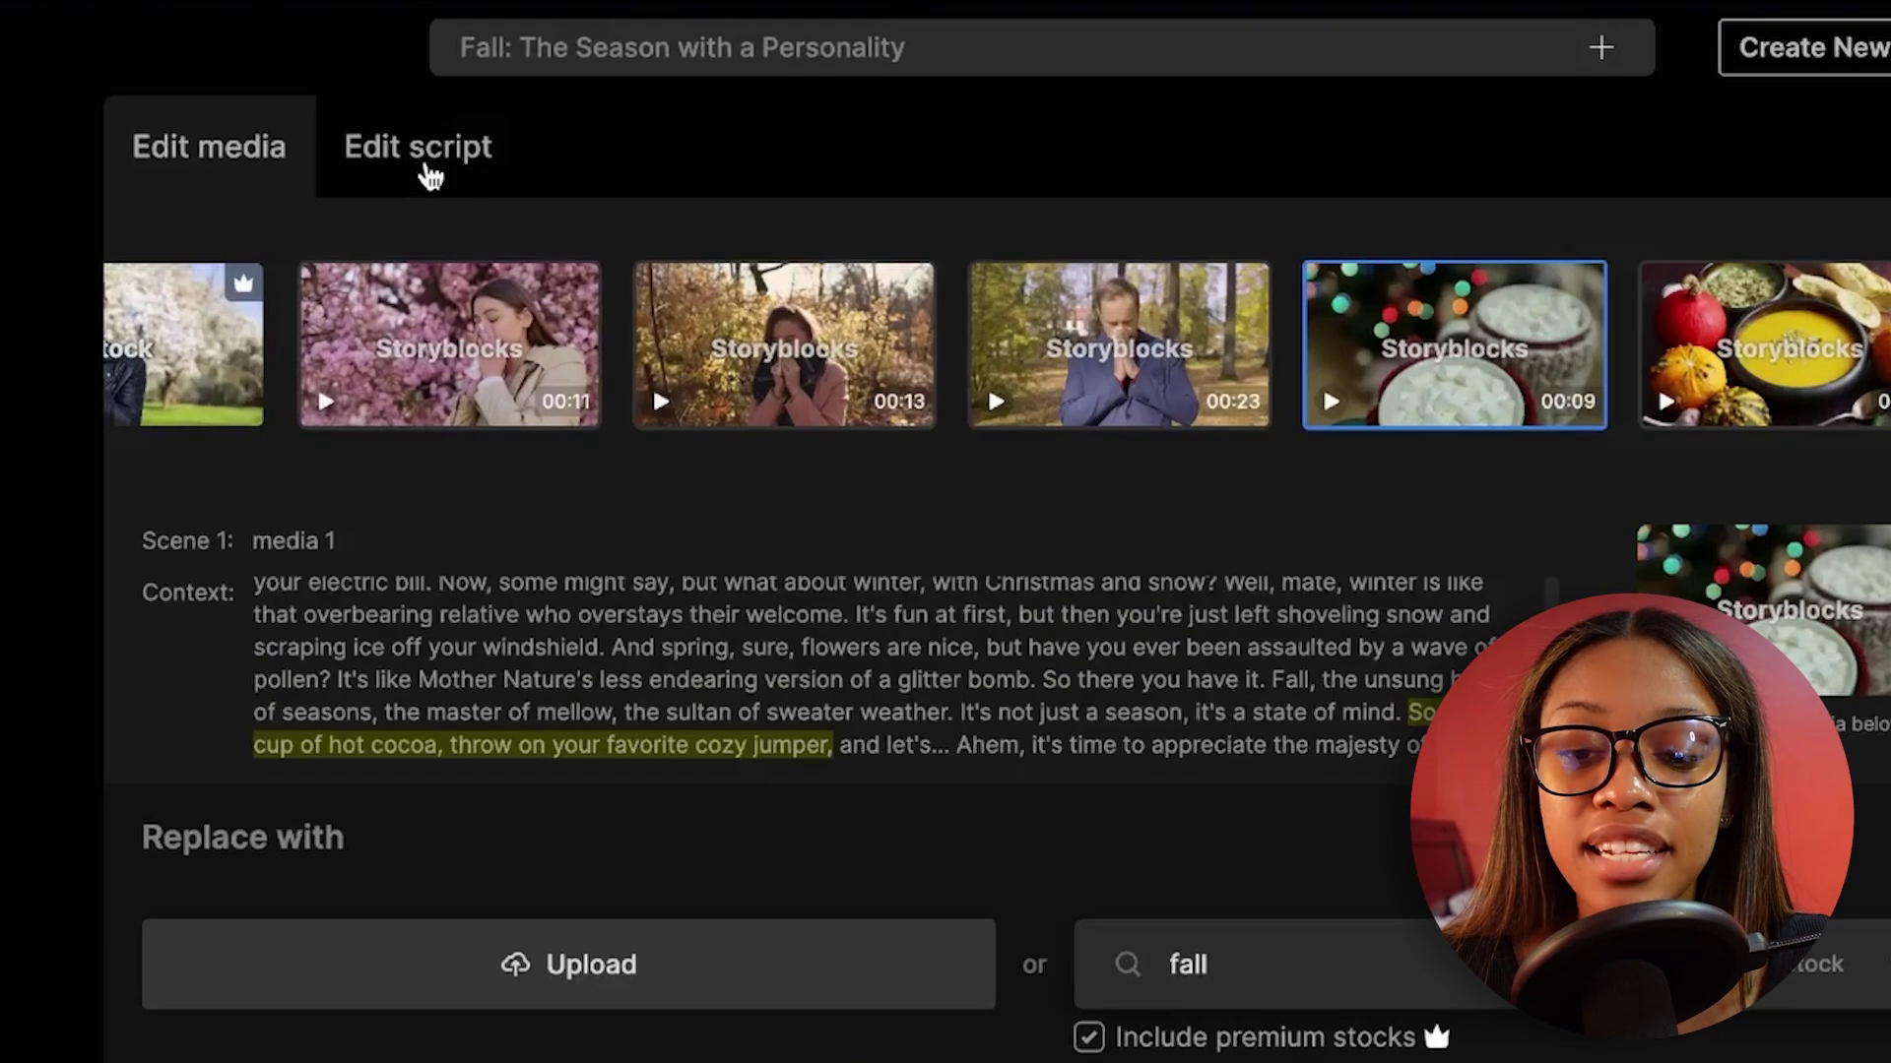
Open the script for editing, try deleting text in the opening line, and try adding a block after the last line
{"action": "left_click", "coordinate": [461, 183]}
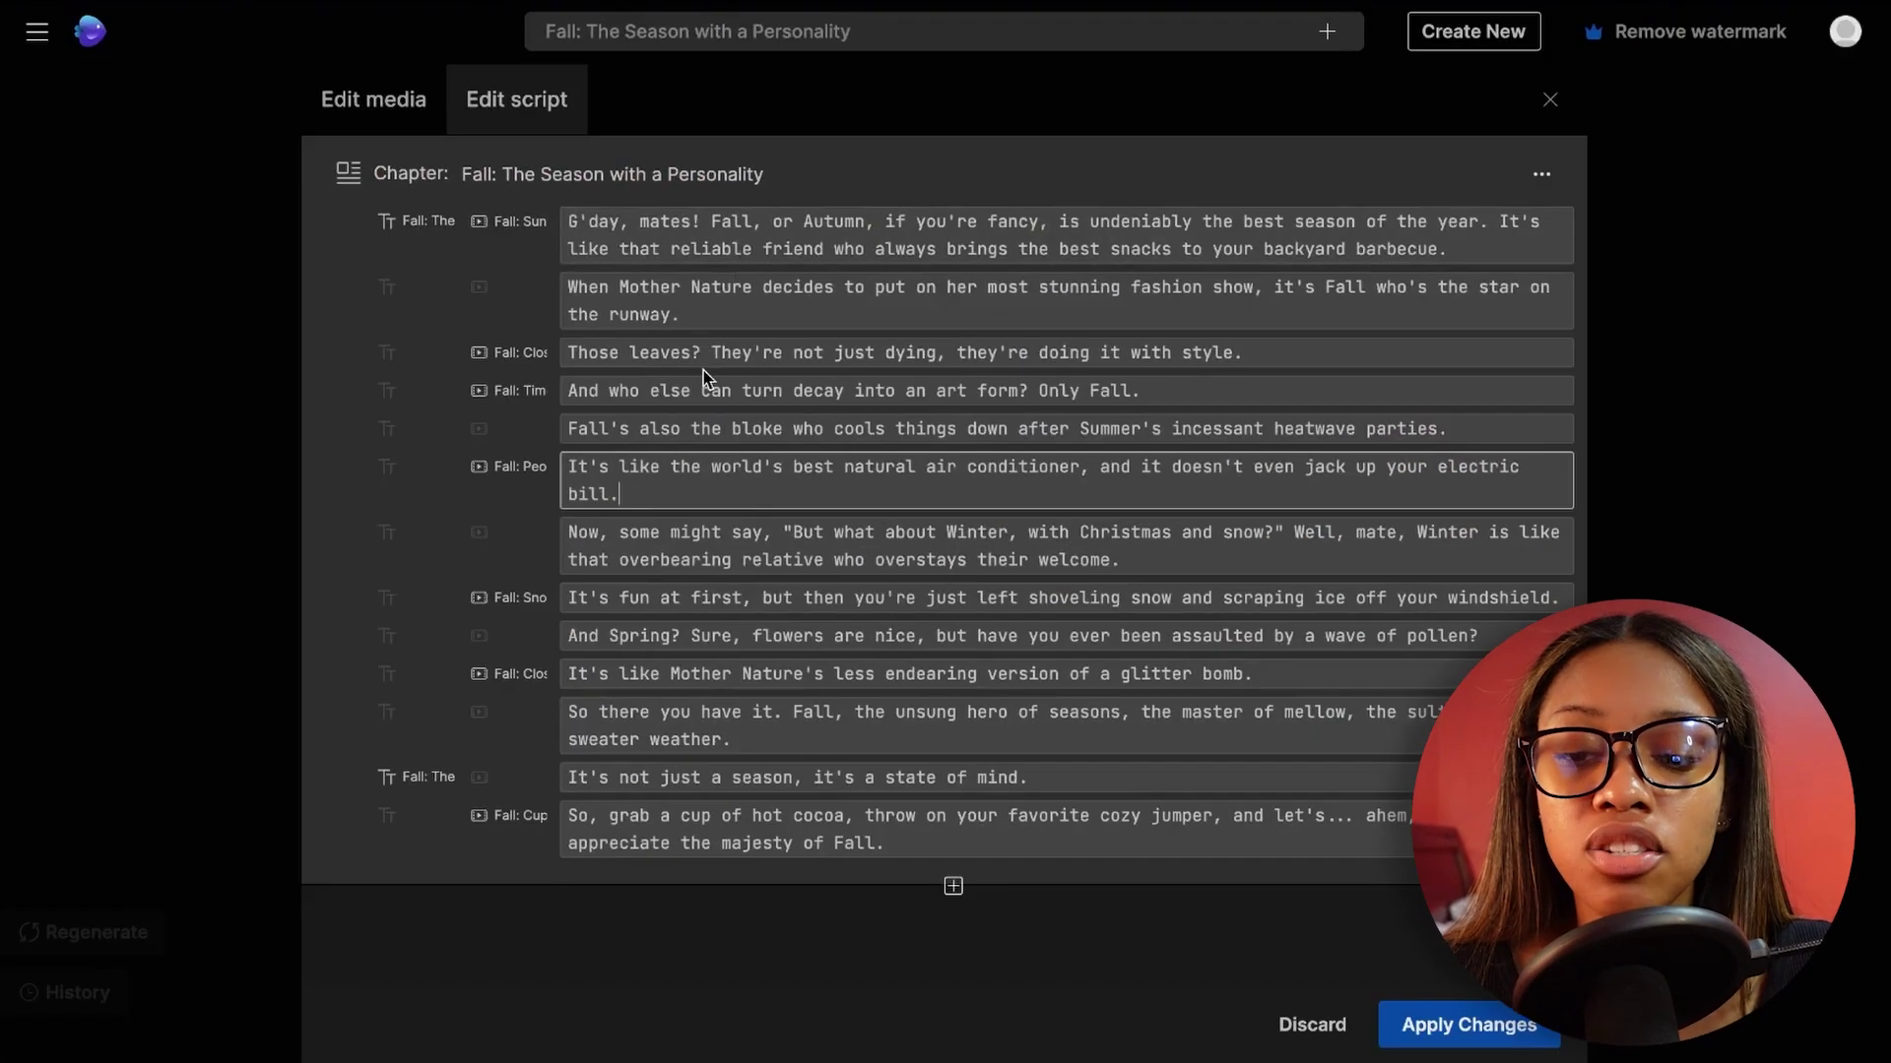
{"action": "left_click", "coordinate": [697, 227]}
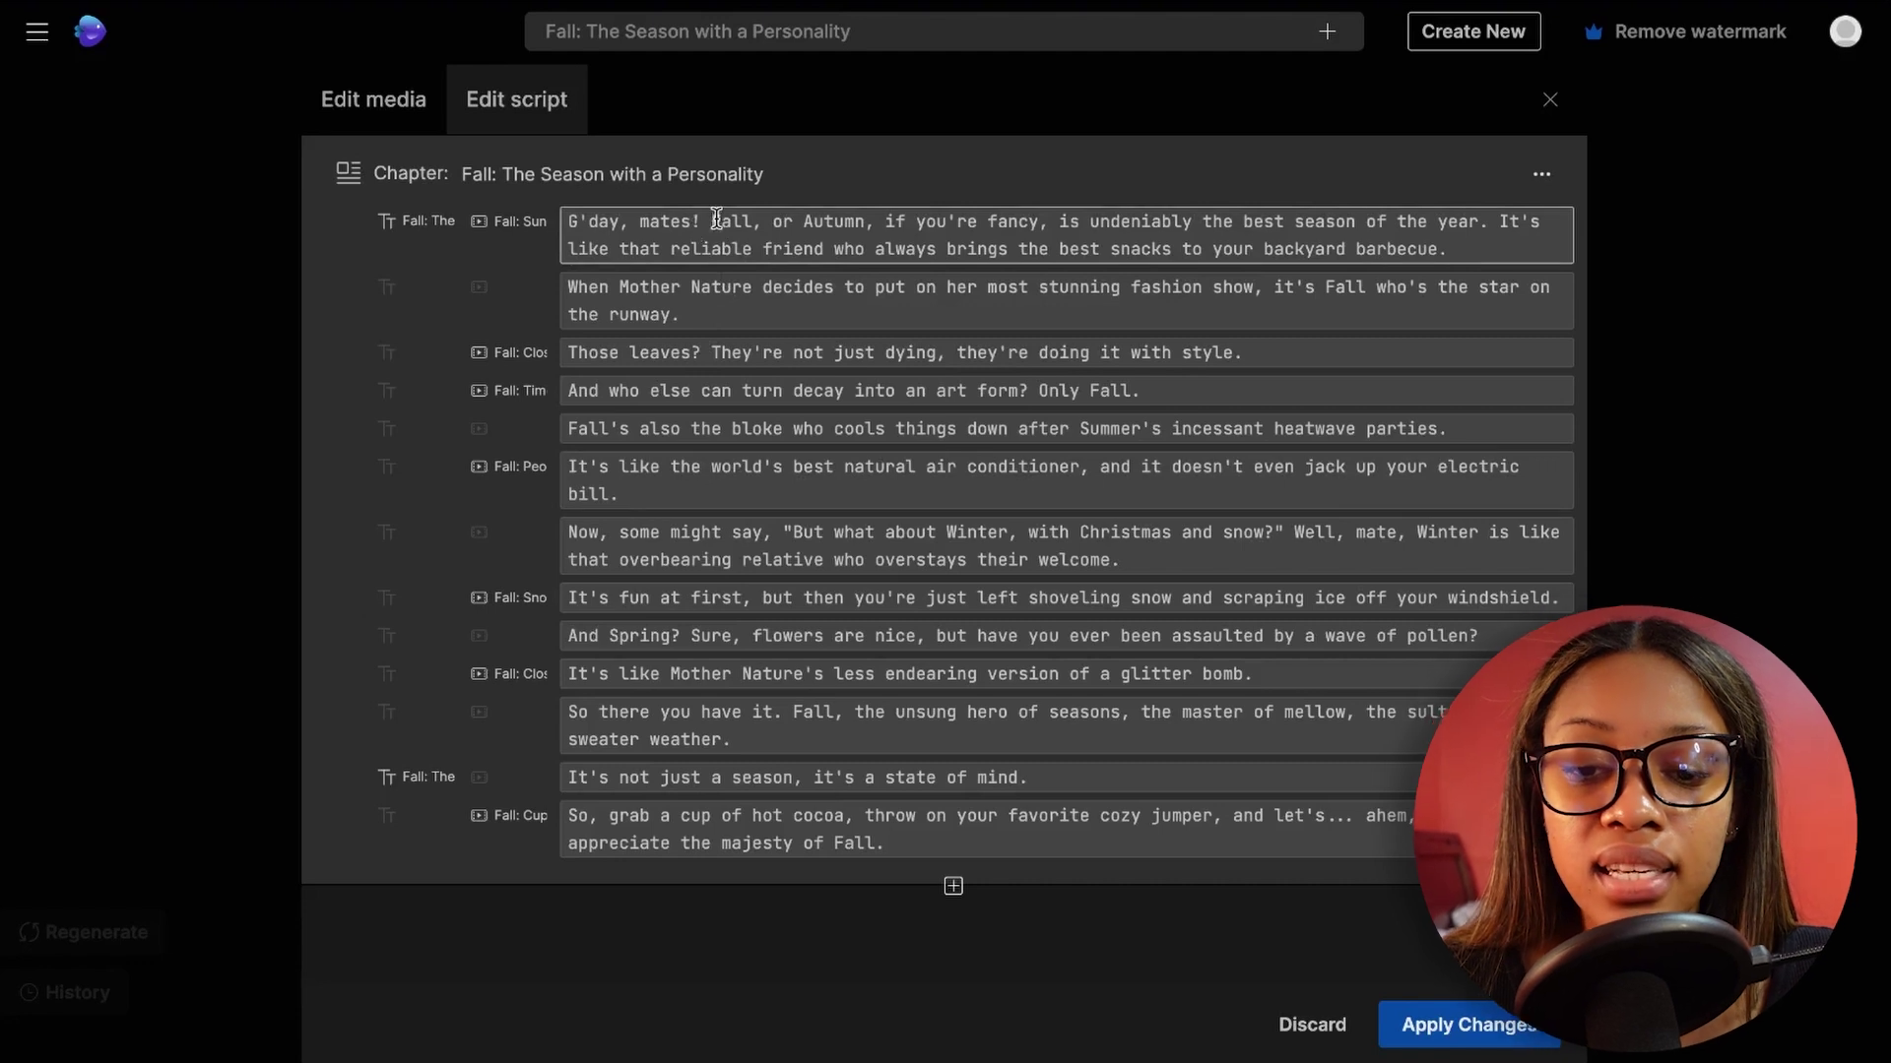
{"action": "key", "text": "BackSpace"}
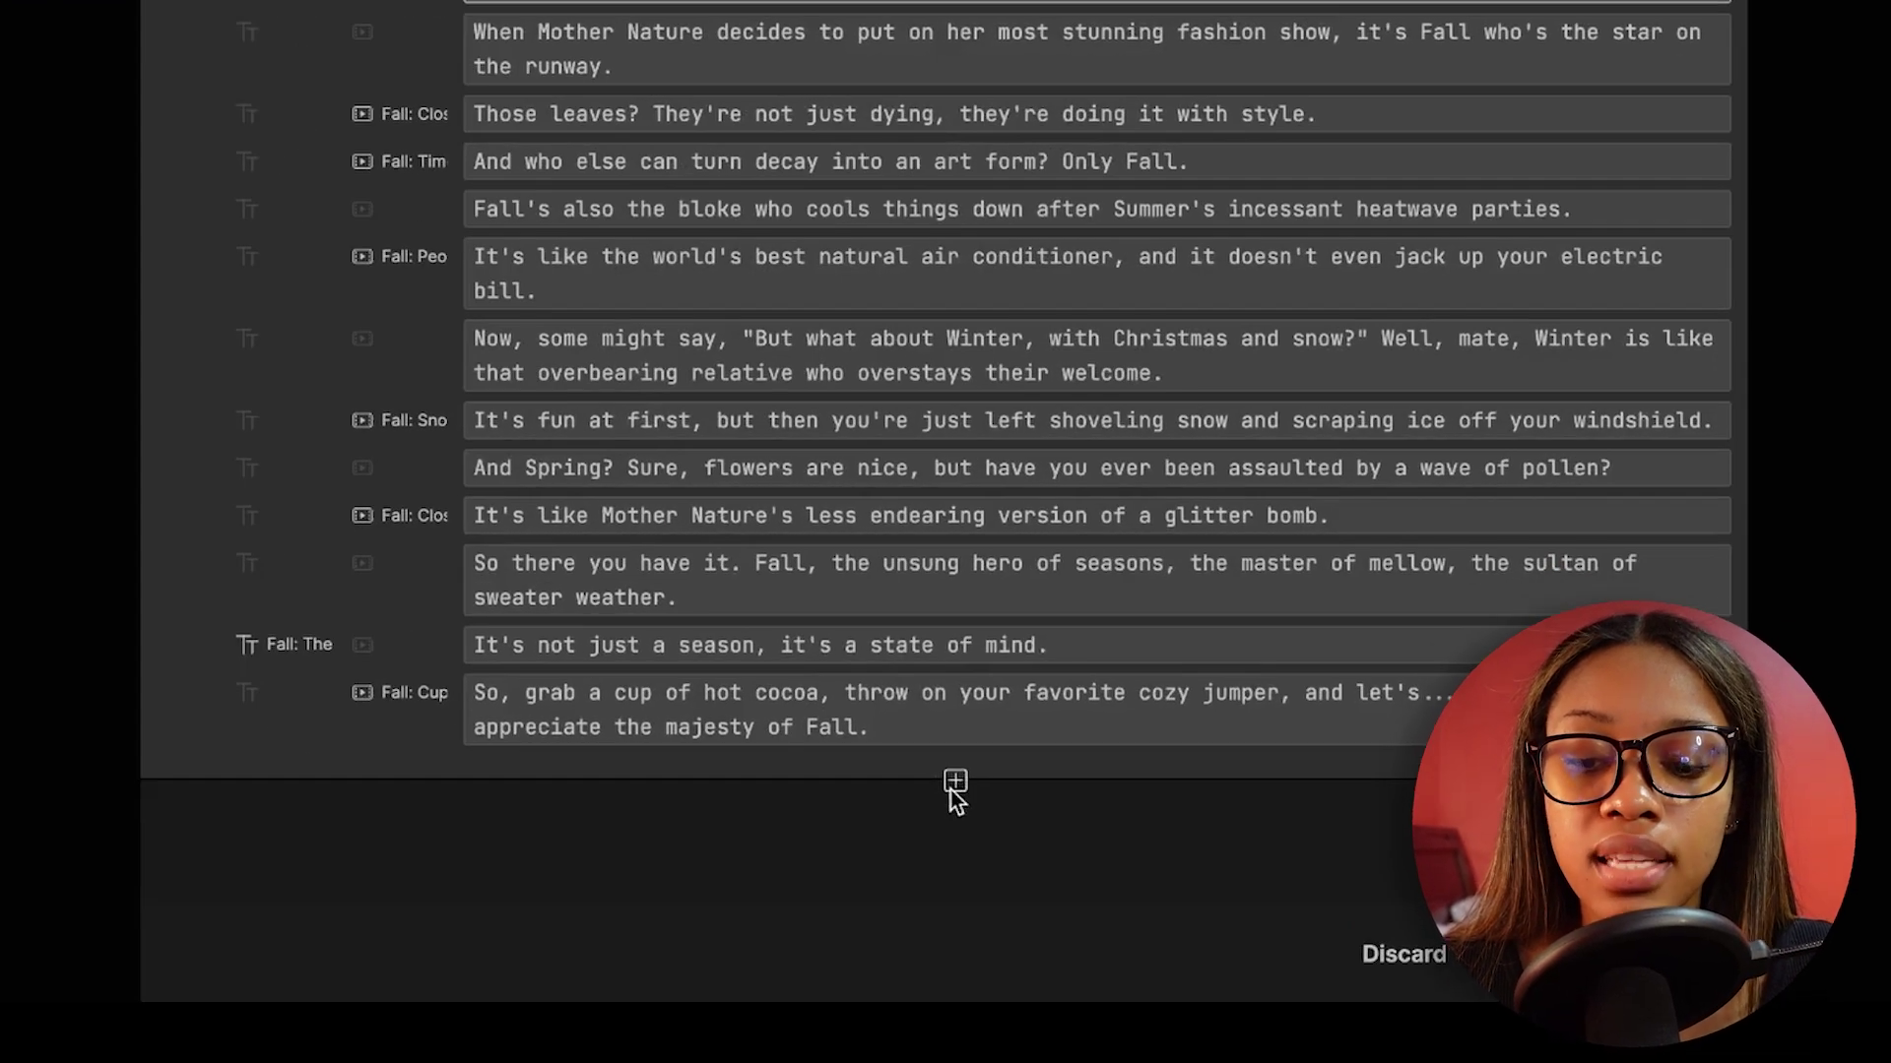
{"action": "left_click", "coordinate": [955, 782]}
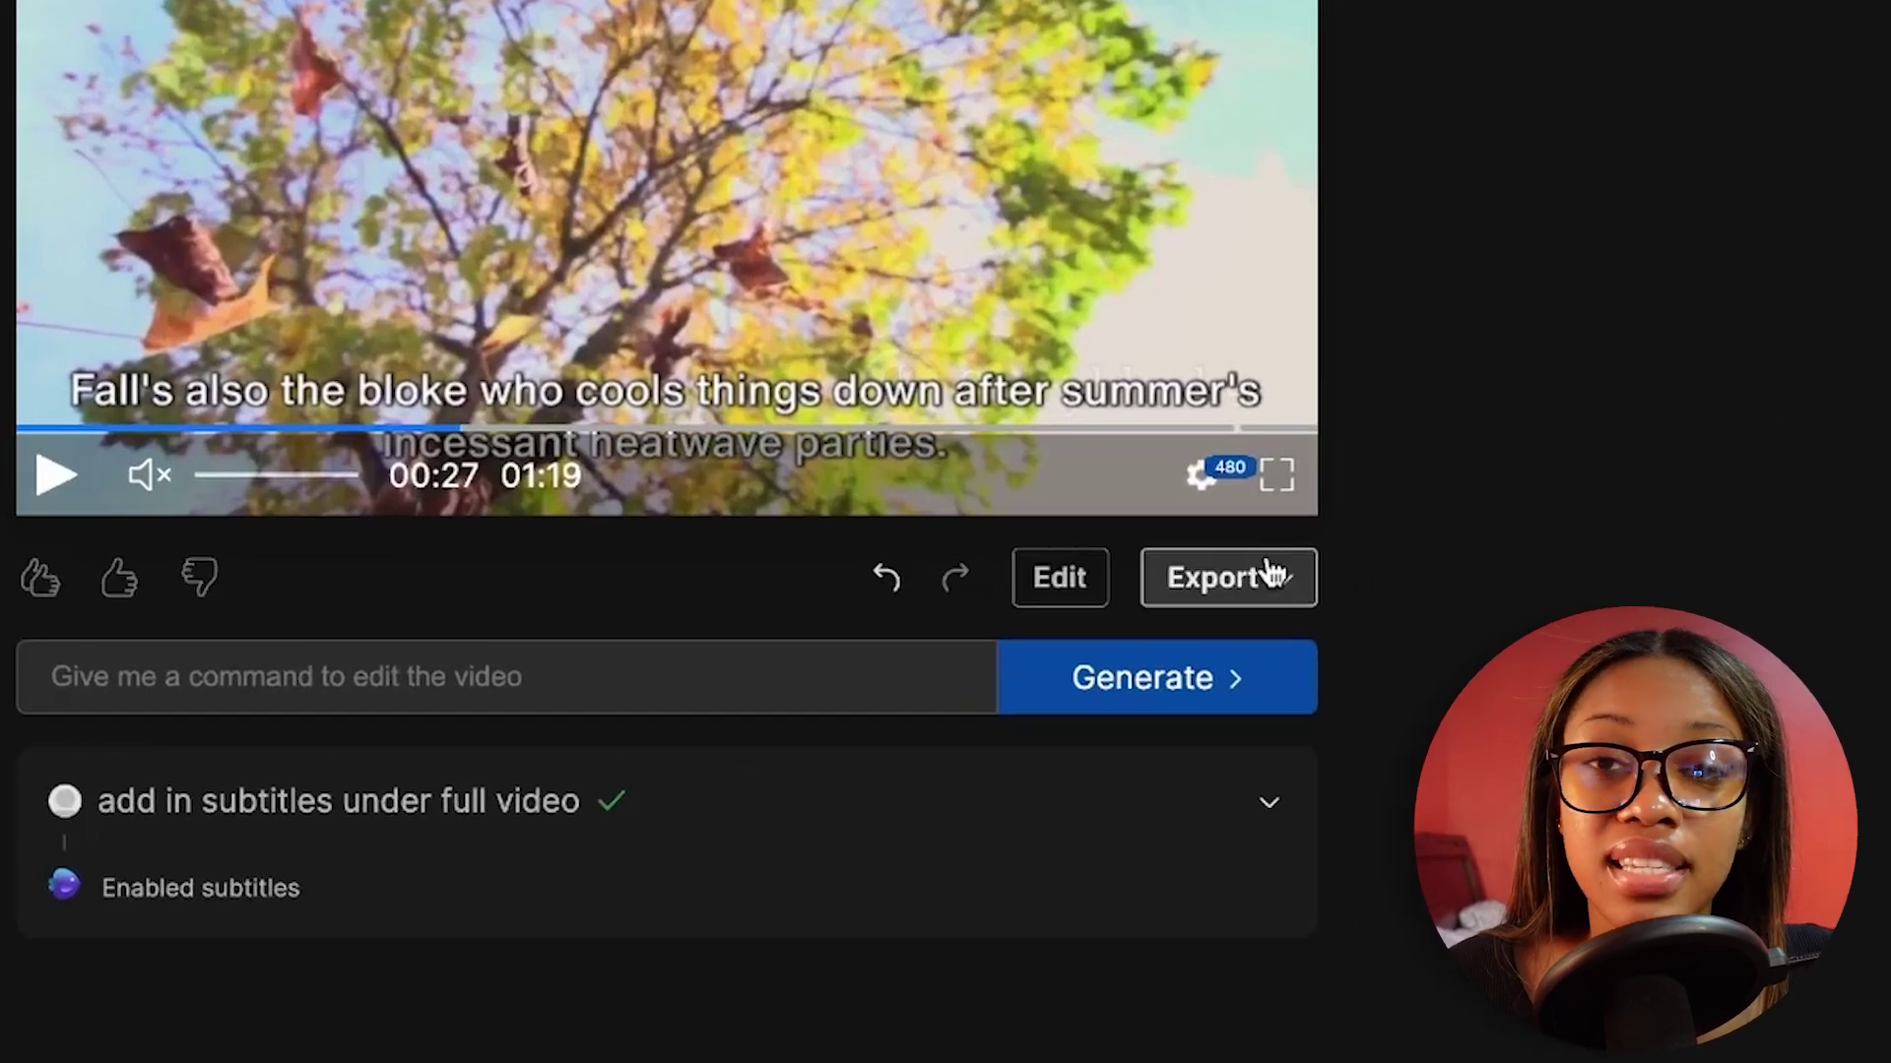
Export the video for YouTube at 1080p with stock watermarks and Normal invideo AI branding
{"action": "left_click", "coordinate": [1279, 589]}
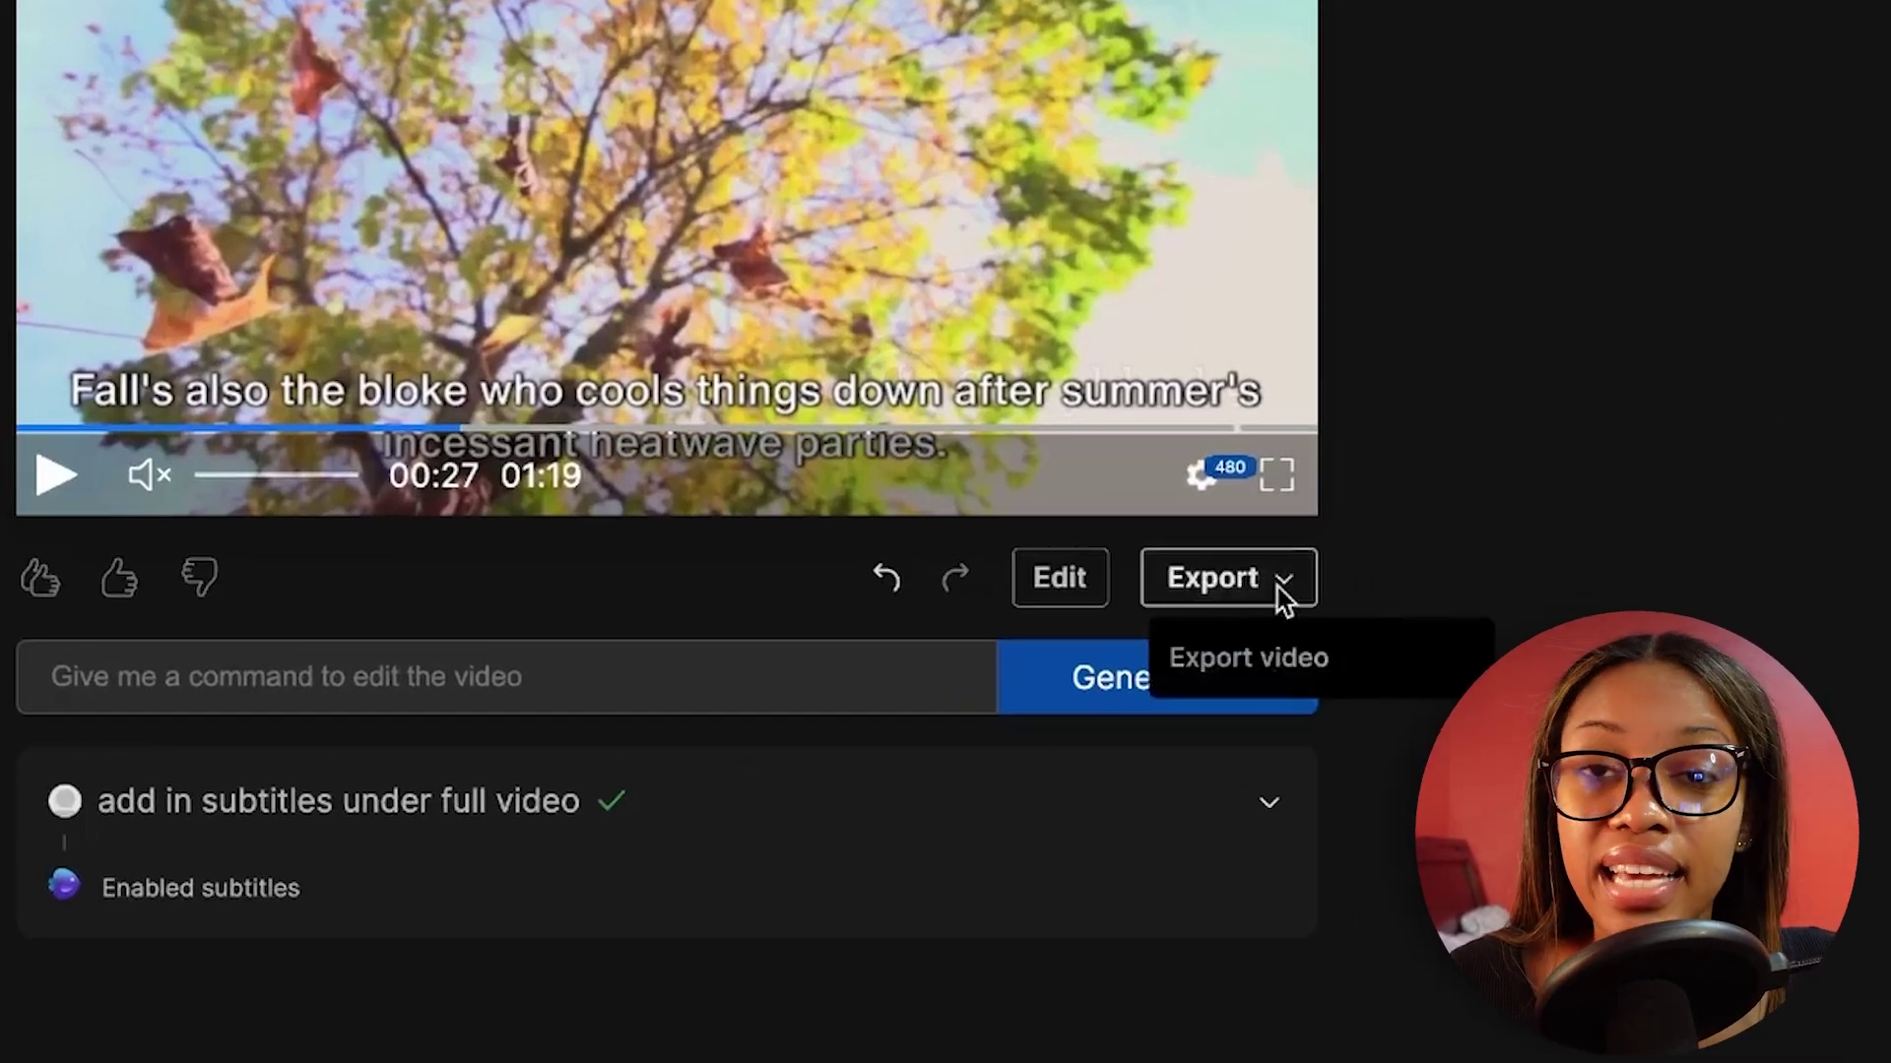
{"action": "left_click", "coordinate": [1280, 674]}
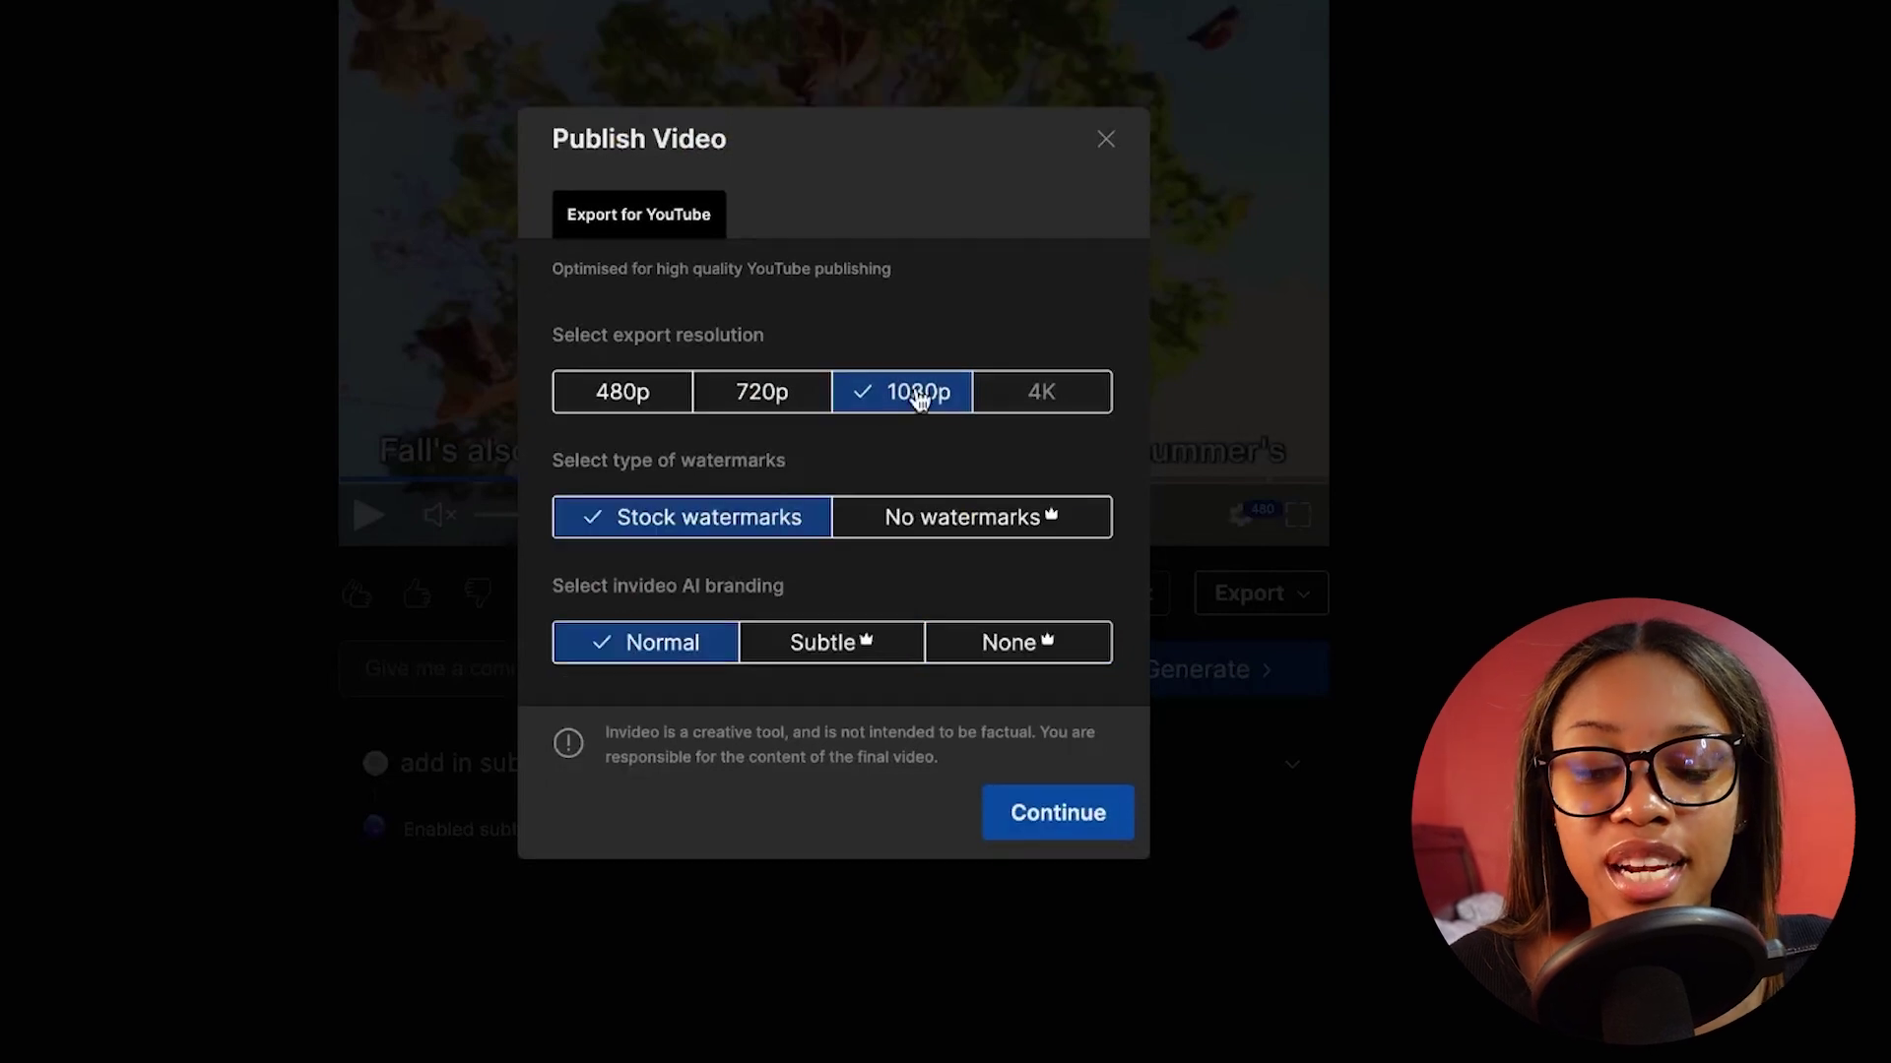
{"action": "left_click", "coordinate": [1059, 813]}
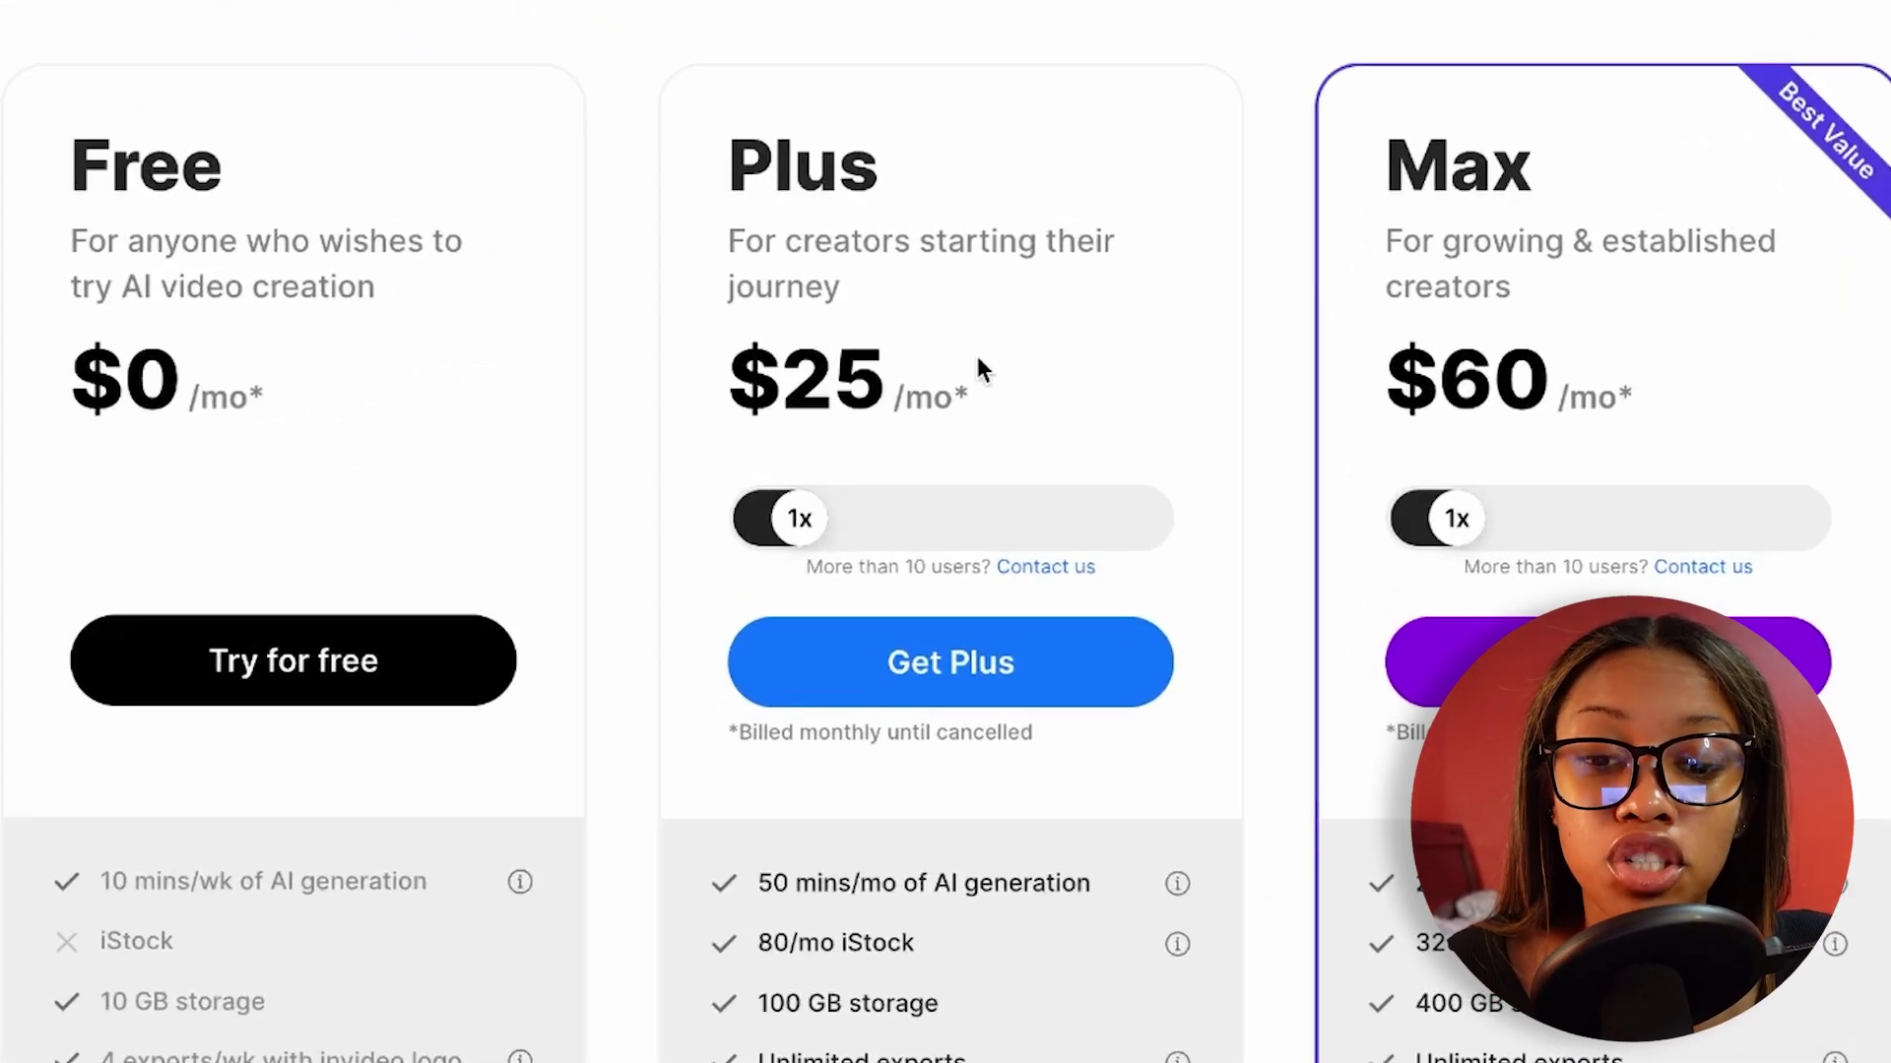
Compare the Free, Plus and Max plans on the invideo AI pricing page, including the details of Plus's iStock allowance
{"action": "scroll", "coordinate": [972, 443], "scroll_direction": "up", "scroll_amount": 1}
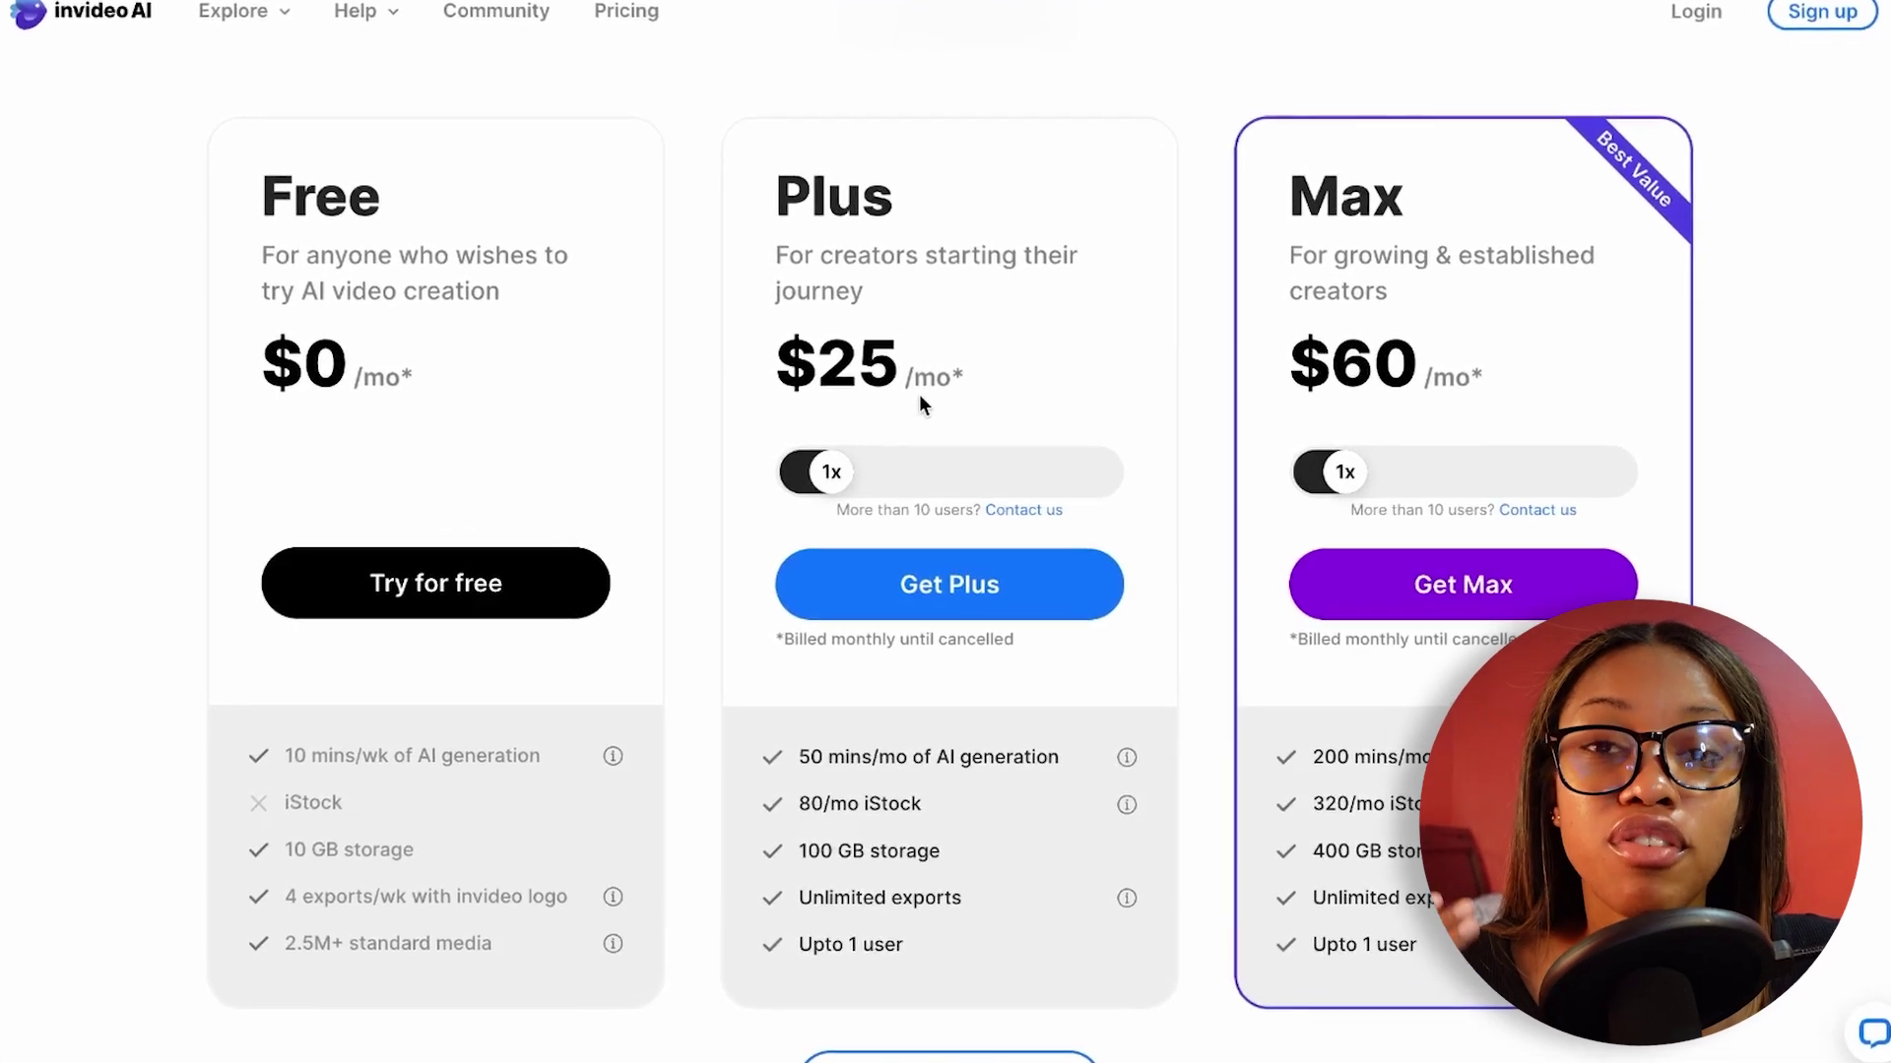
{"action": "scroll", "coordinate": [1127, 782], "scroll_direction": "down", "scroll_amount": 2}
{"action": "mouse_move", "coordinate": [1131, 605]}
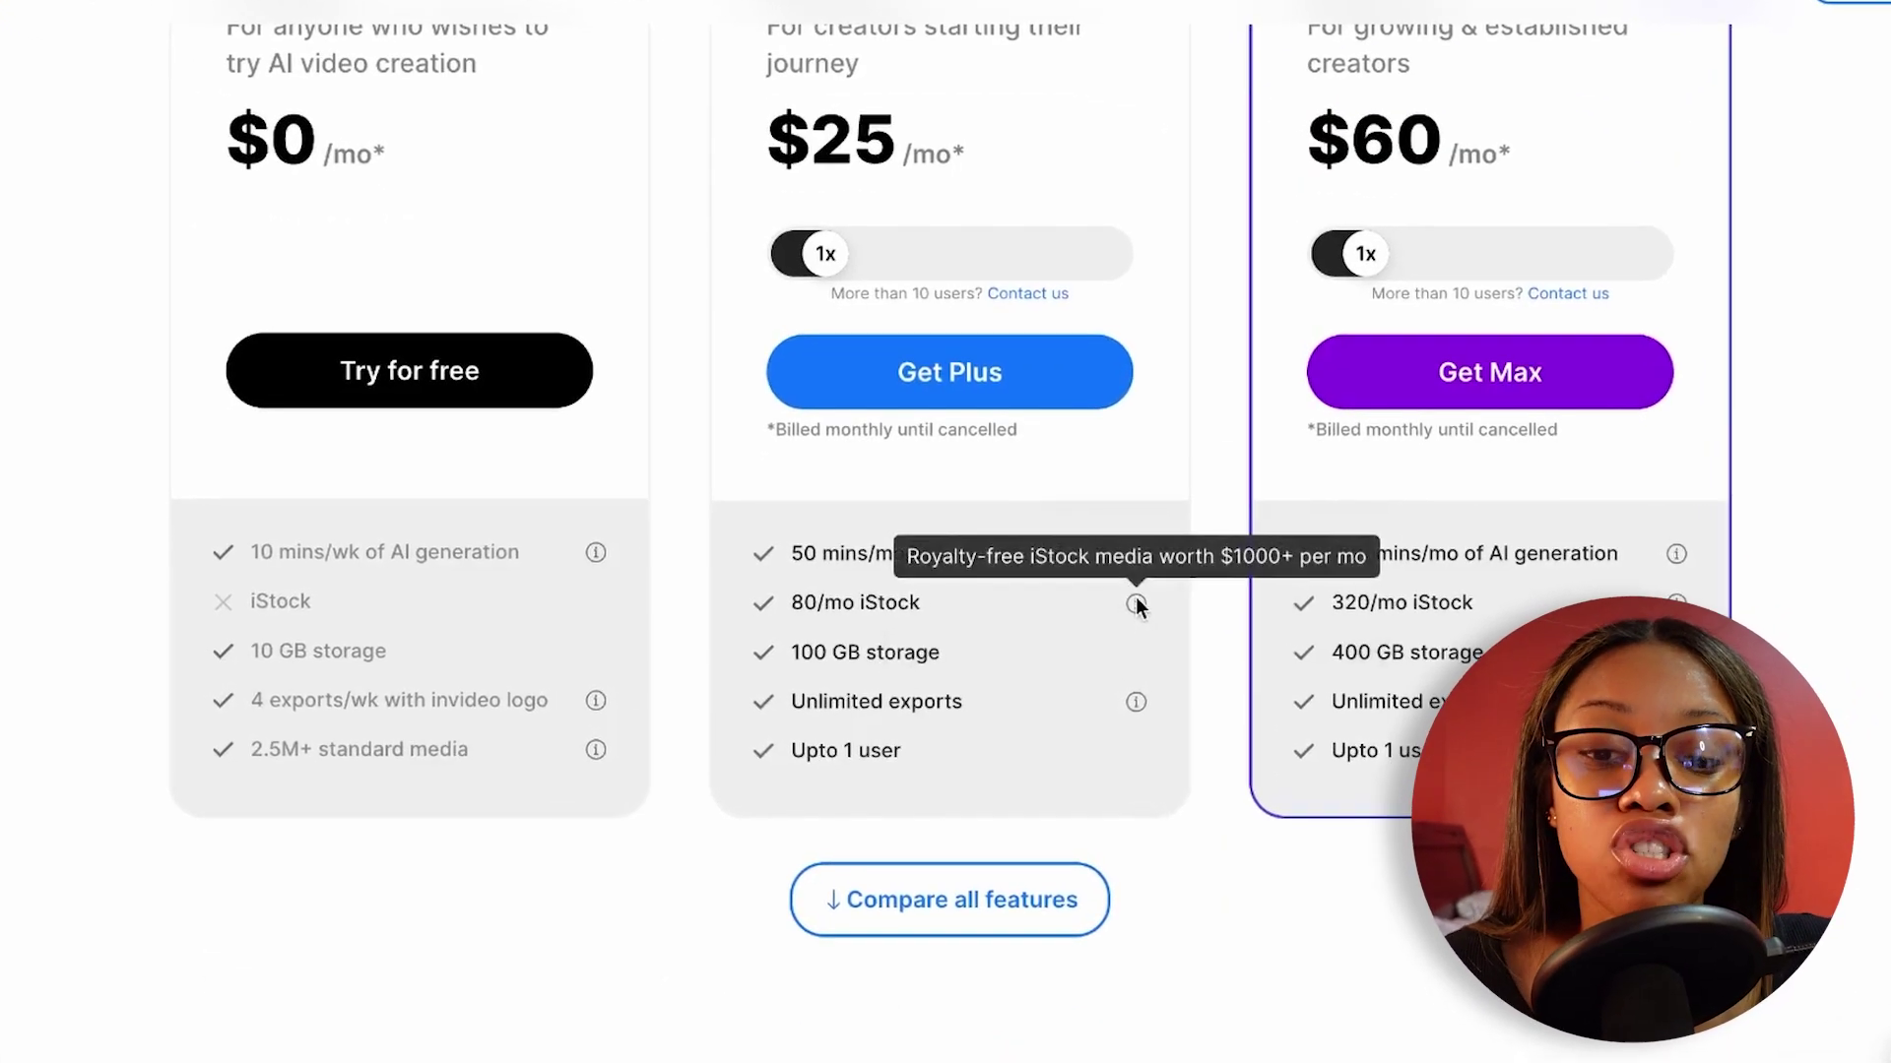
{"action": "scroll", "coordinate": [1136, 602], "scroll_direction": "up", "scroll_amount": 3}
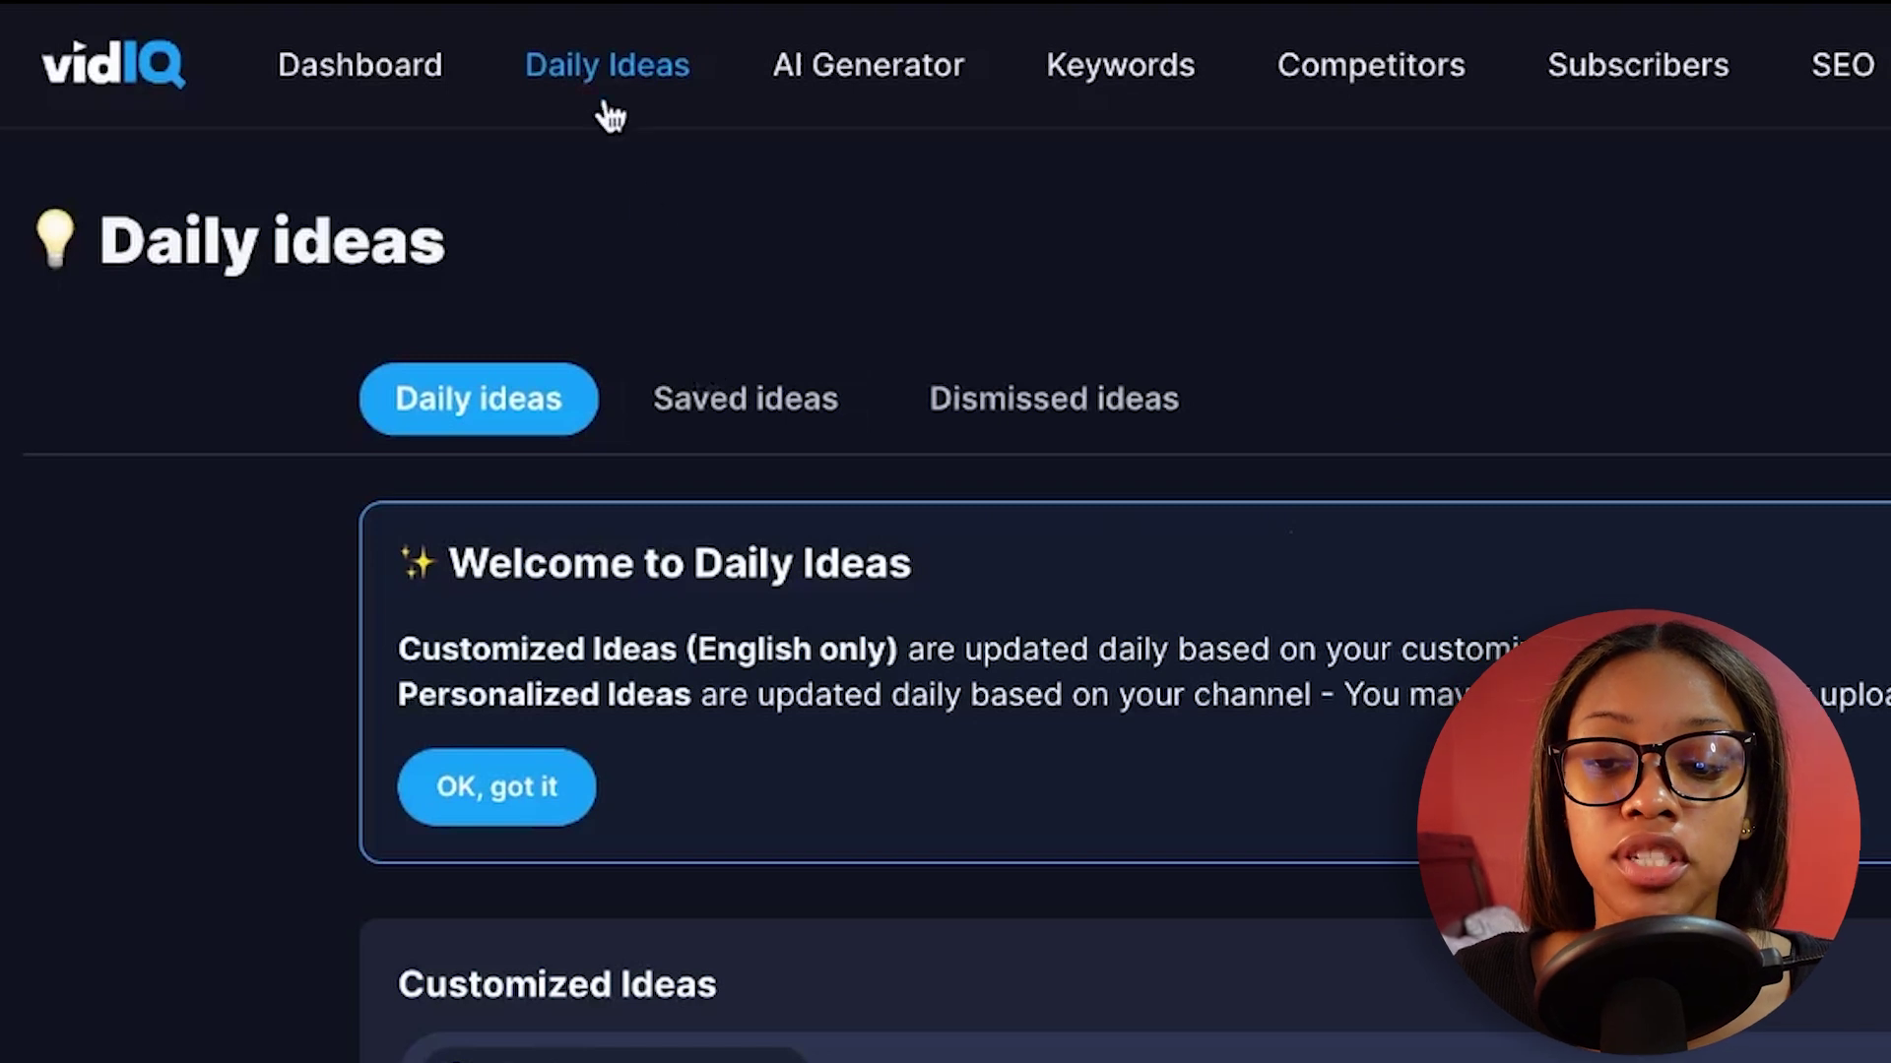
Switch to vidIQ and look through the customized daily ideas and the keyword overview
{"action": "scroll", "coordinate": [945, 590], "scroll_direction": "down", "scroll_amount": 3}
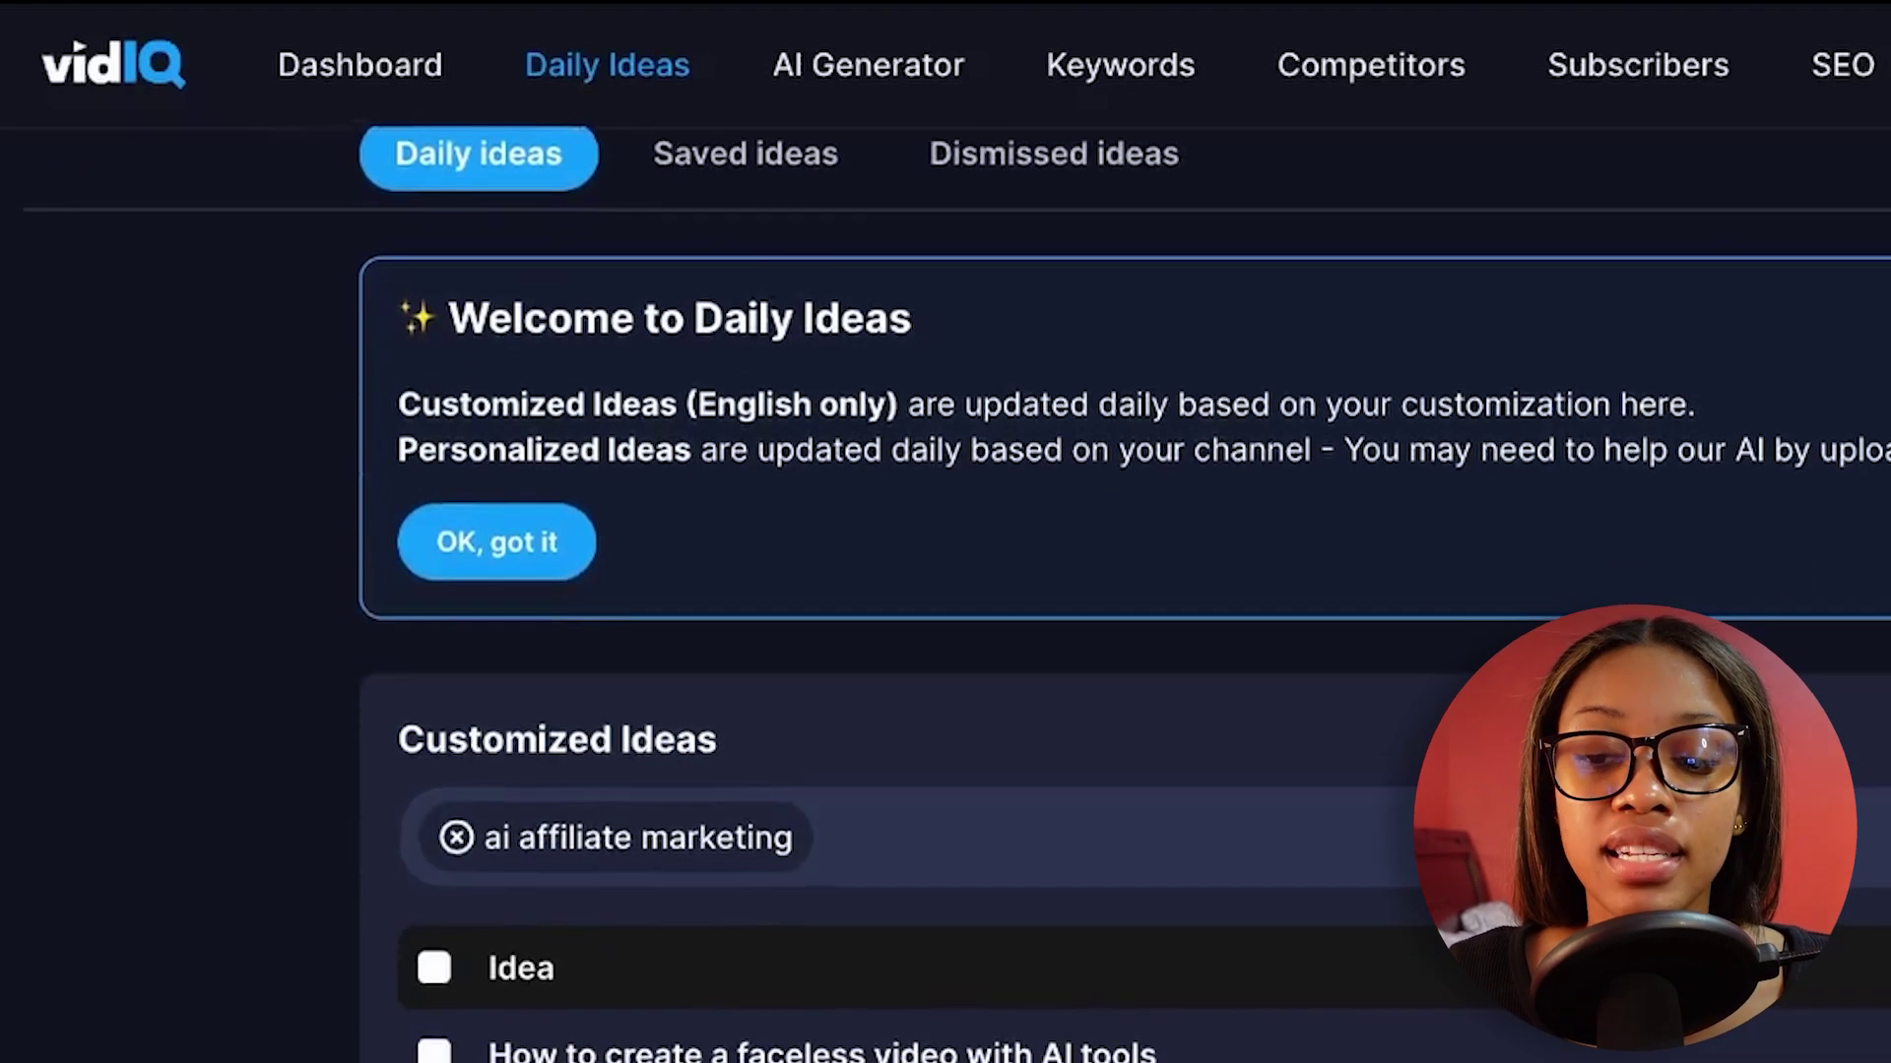
{"action": "scroll", "coordinate": [1280, 926], "scroll_direction": "down", "scroll_amount": 2}
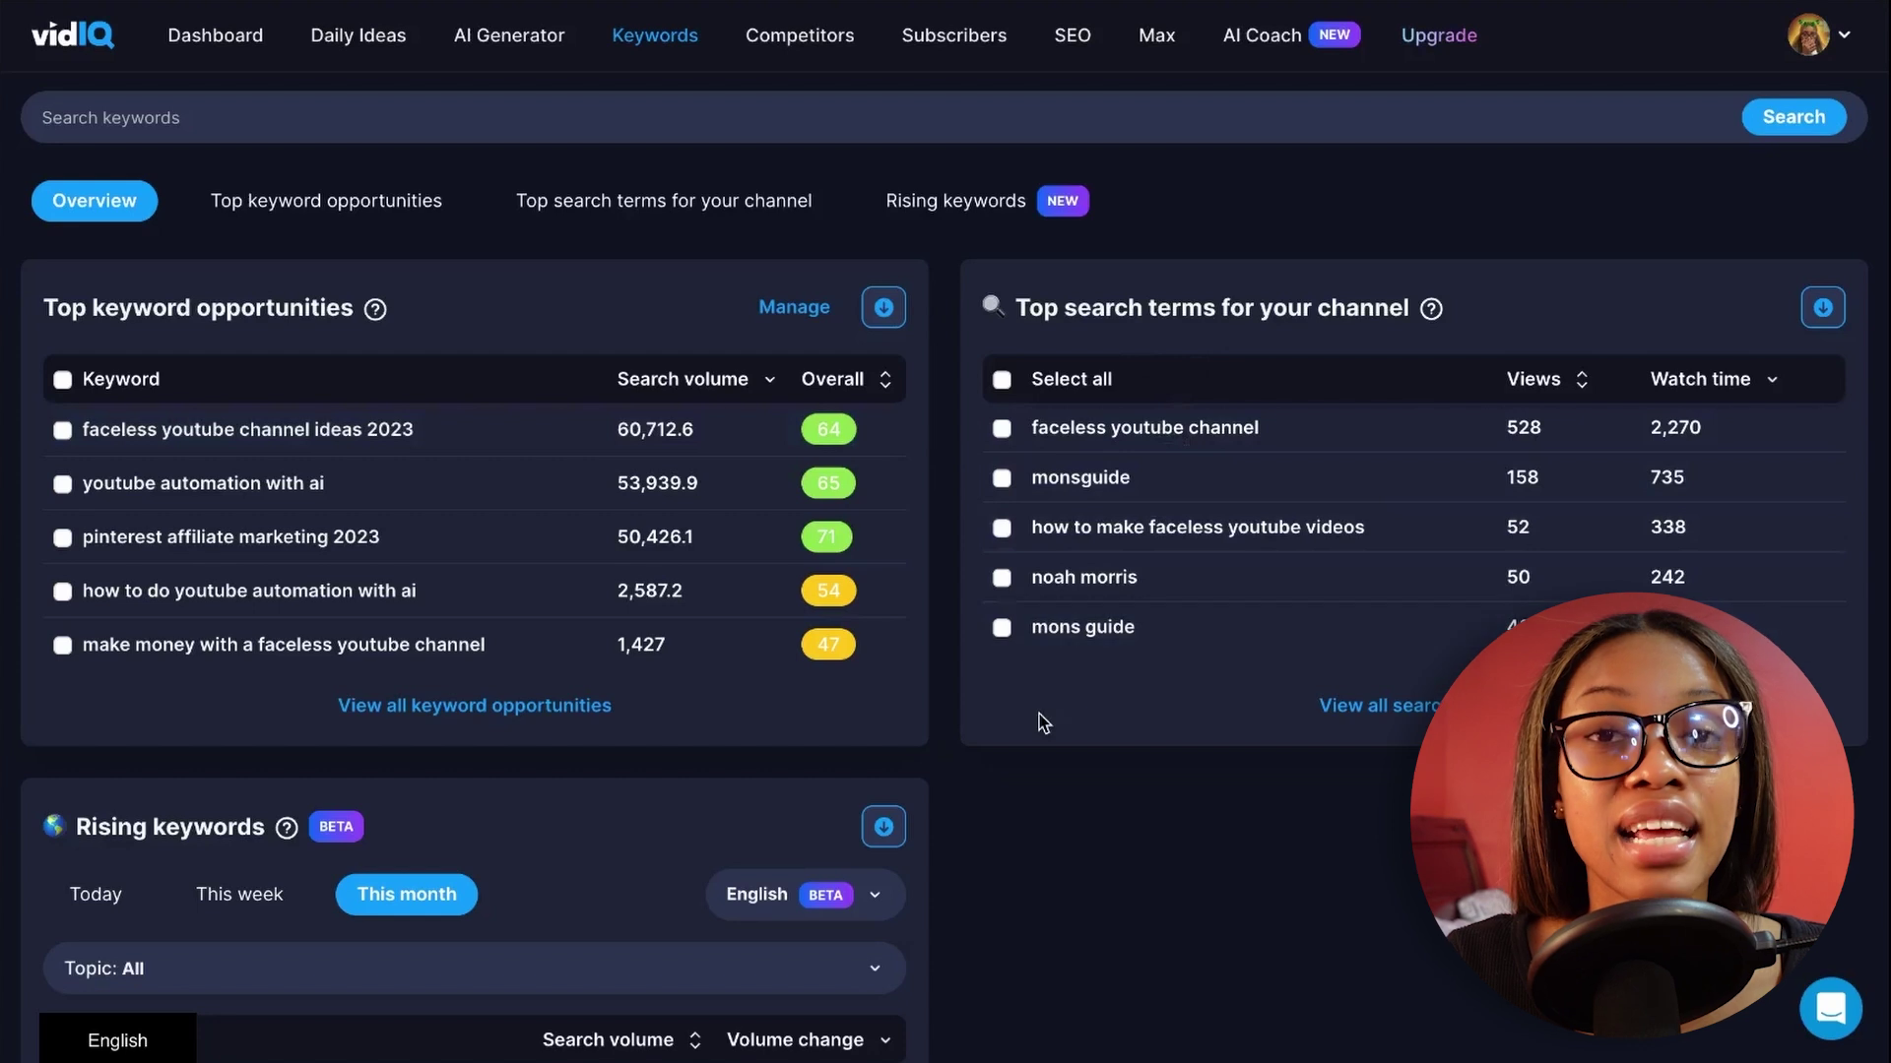
{"action": "scroll", "coordinate": [901, 581], "scroll_direction": "down", "scroll_amount": 3}
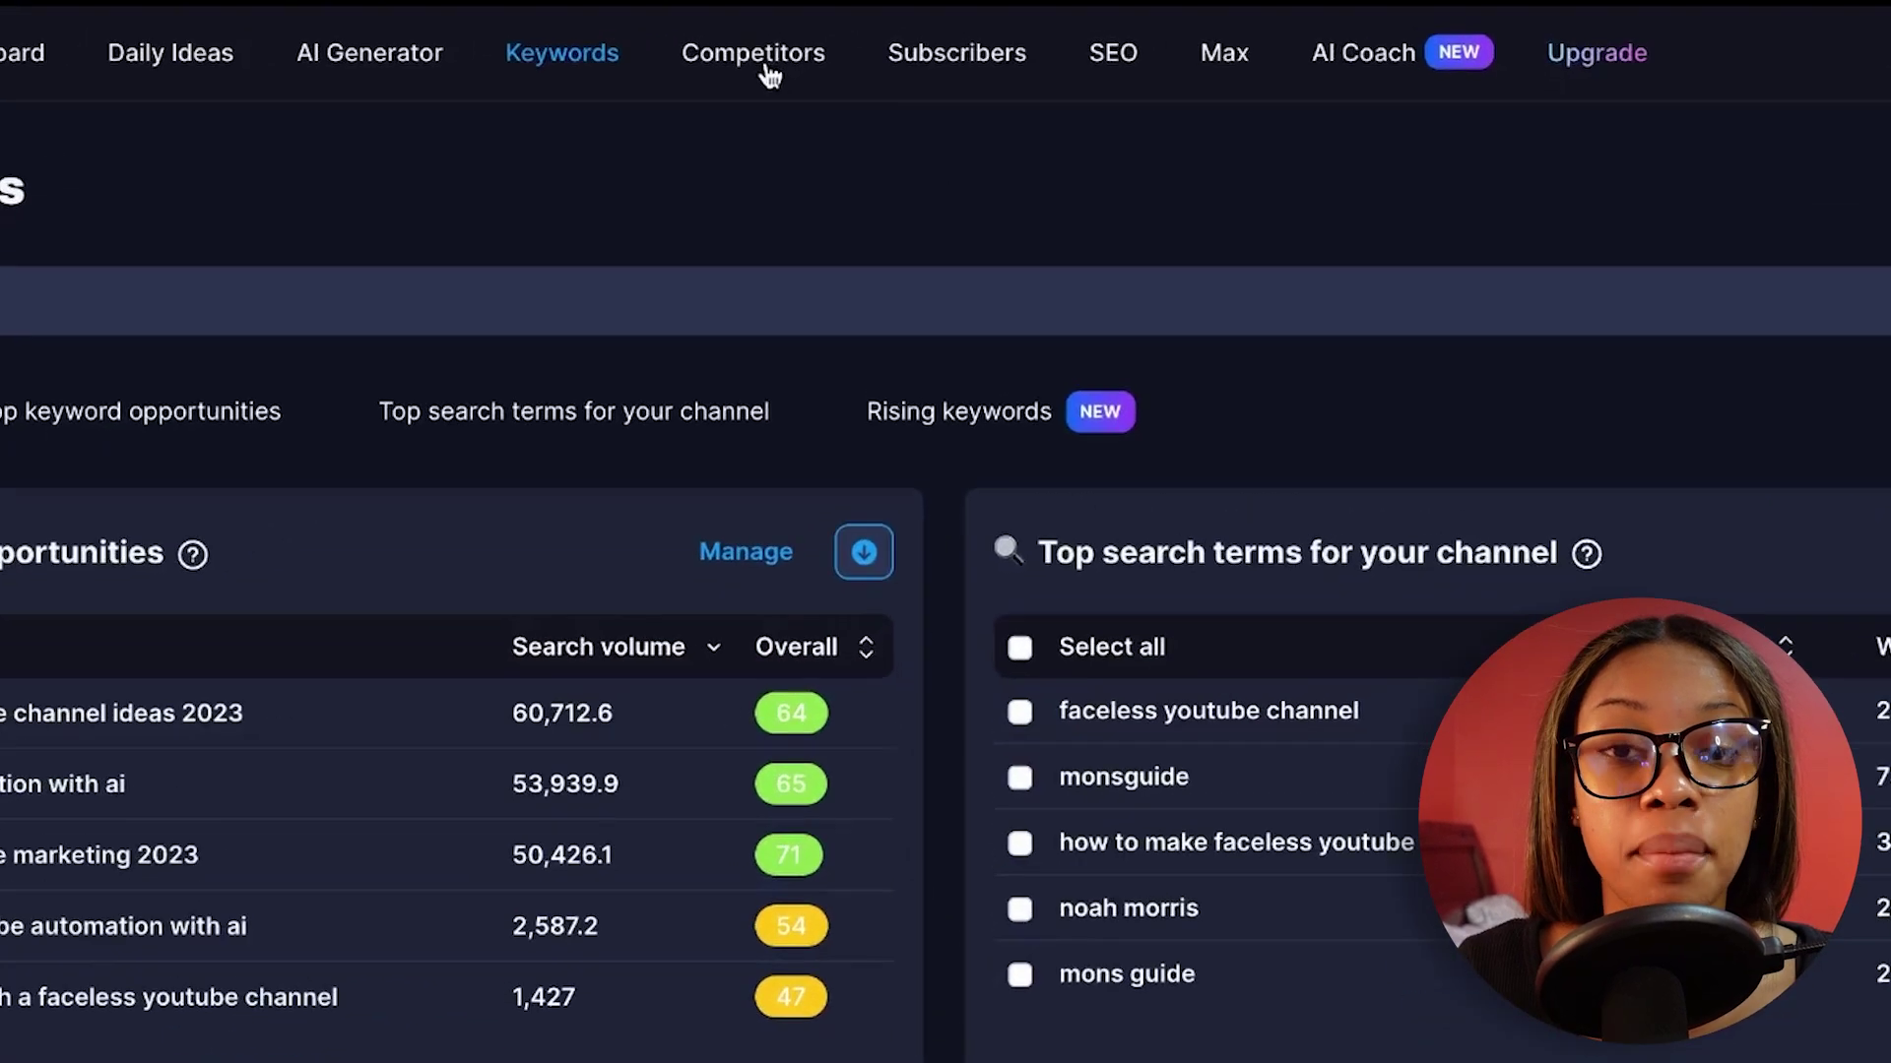
Open the Subscribers page and look through the videos and channels the channel's subscribers watch
{"action": "left_click", "coordinate": [953, 55]}
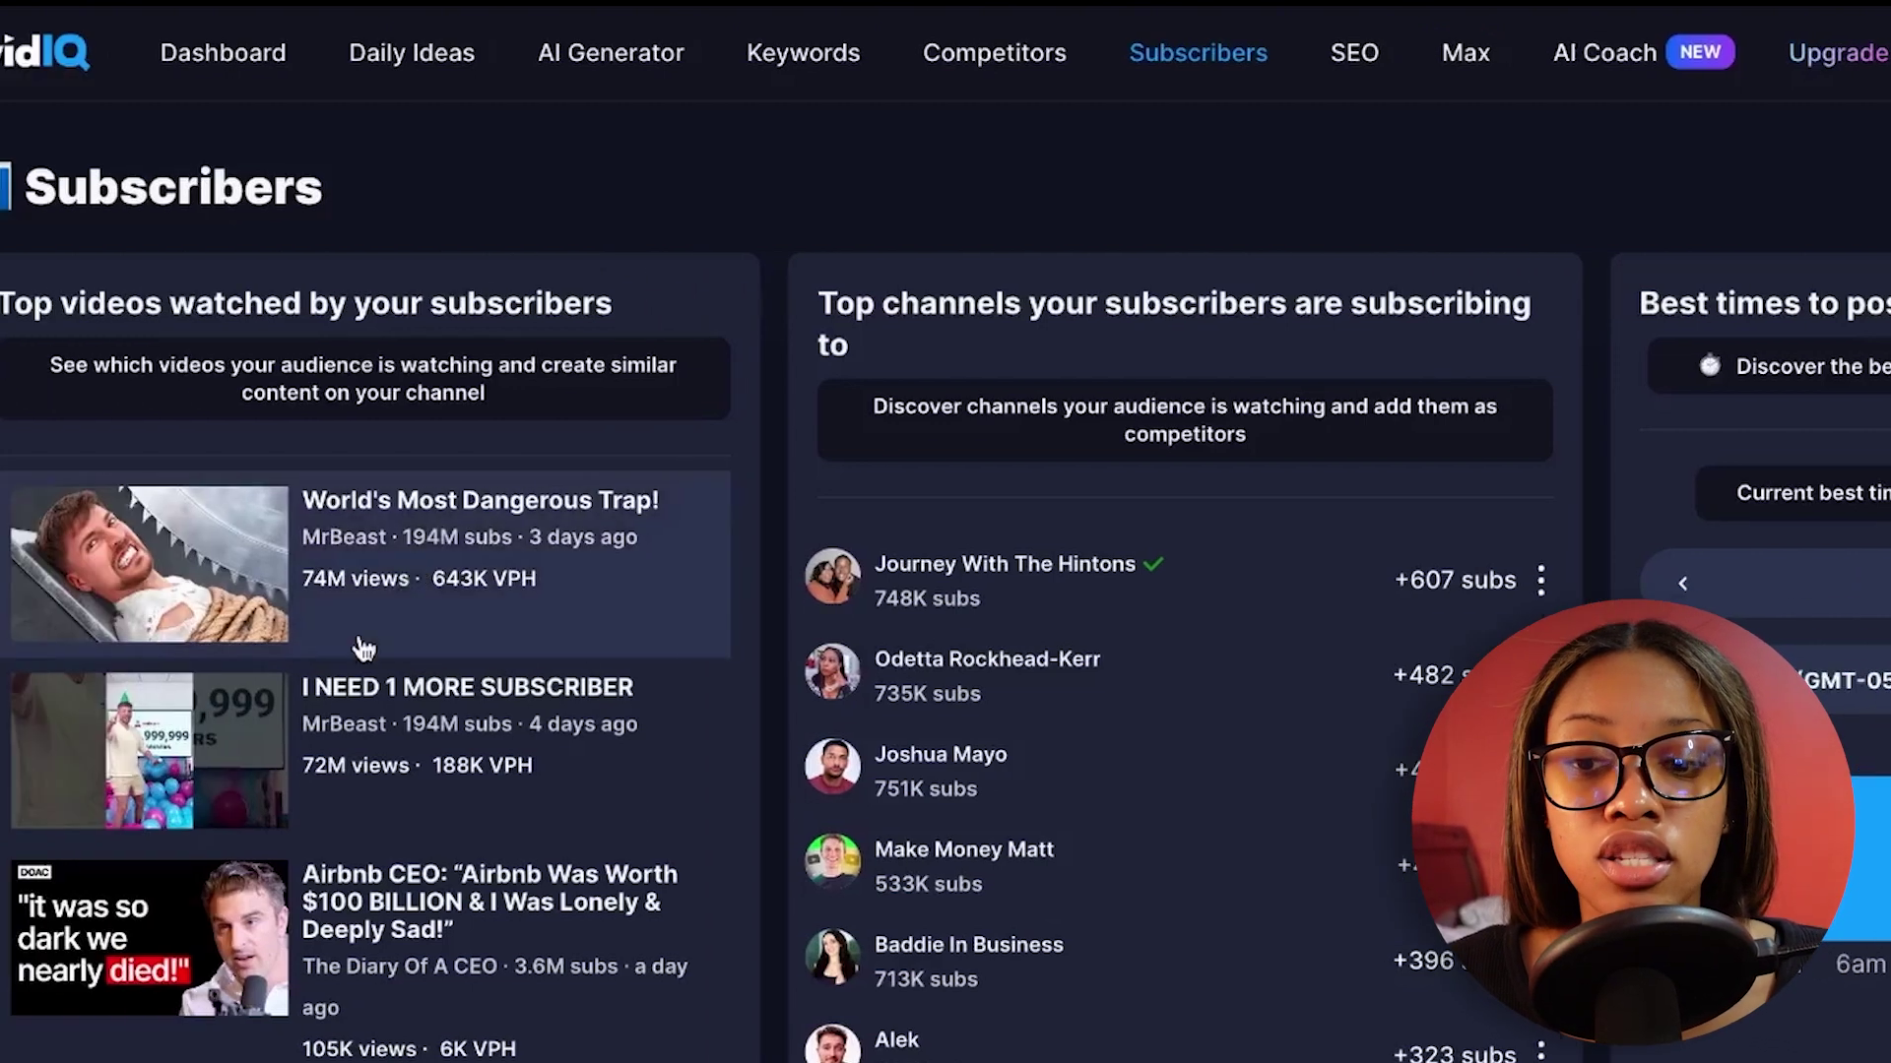
{"action": "scroll", "coordinate": [87, 729], "scroll_direction": "down", "scroll_amount": 3}
{"action": "scroll", "coordinate": [87, 739], "scroll_direction": "up", "scroll_amount": 3}
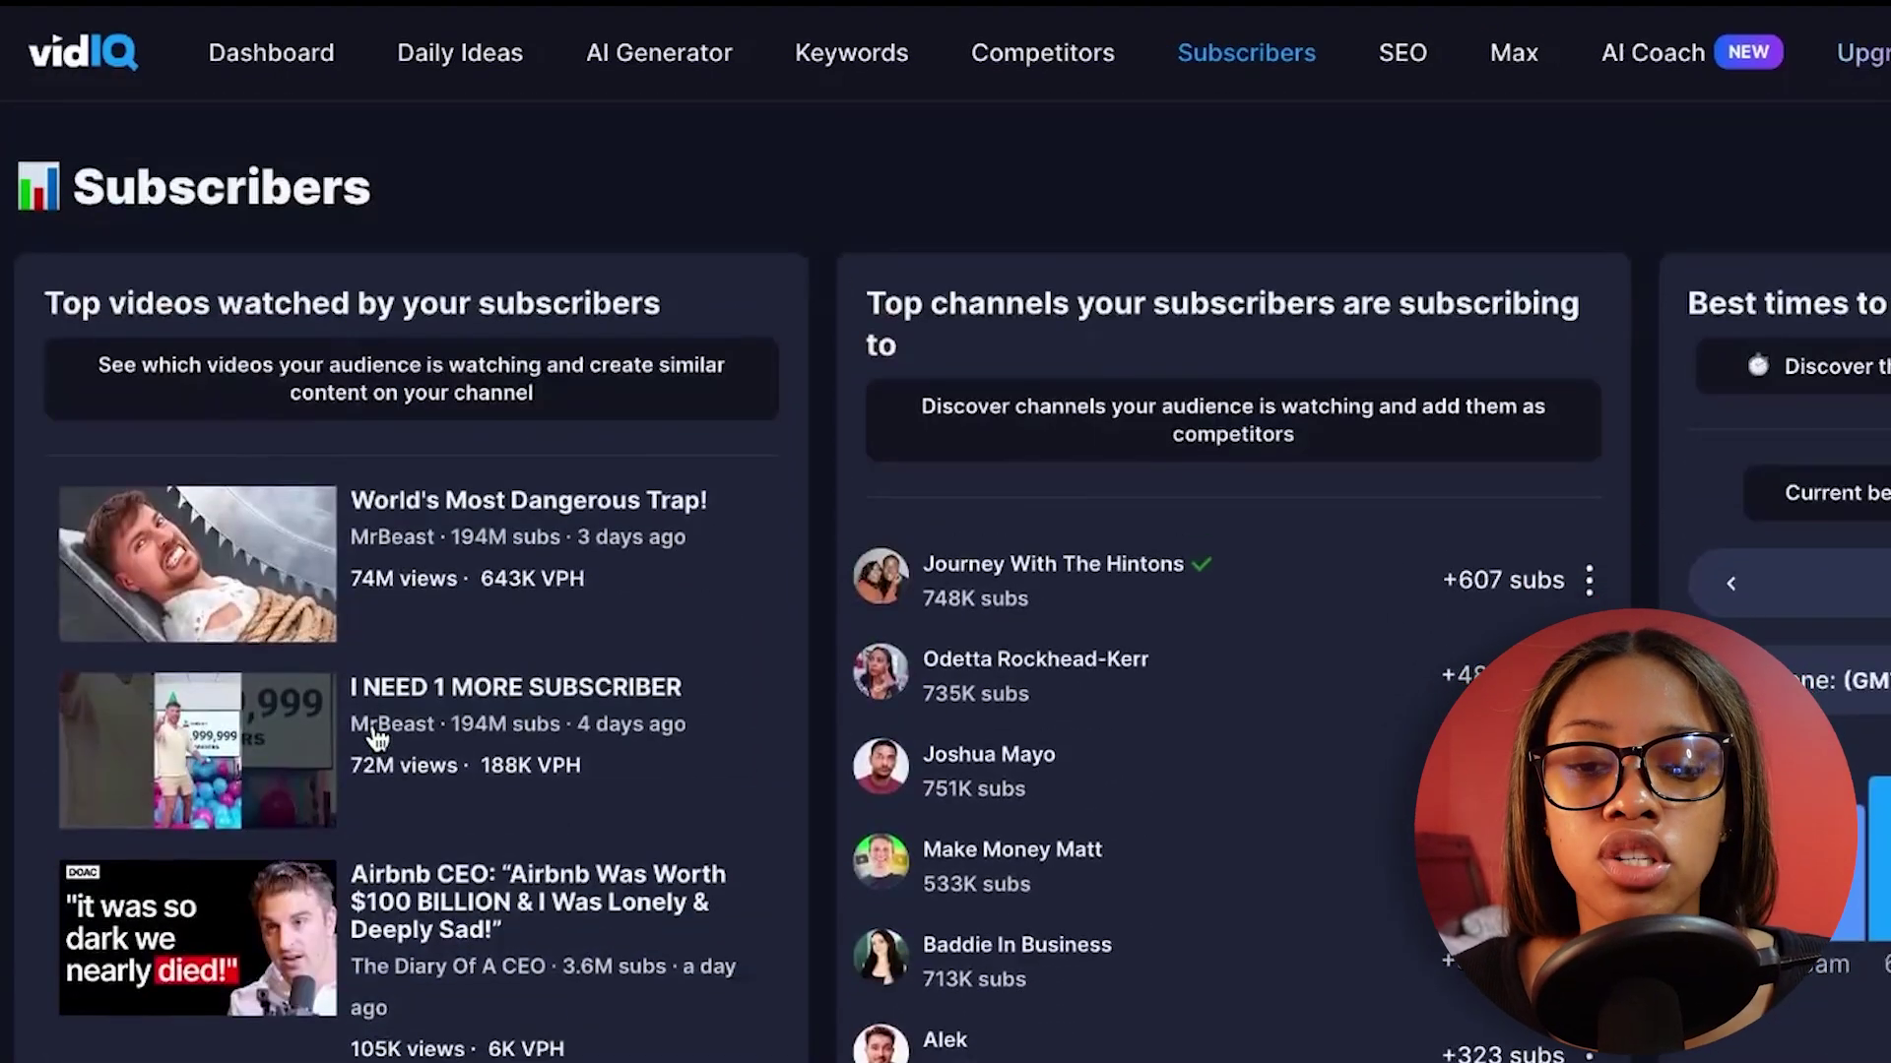
{"action": "scroll", "coordinate": [963, 612], "scroll_direction": "down", "scroll_amount": 3}
{"action": "scroll", "coordinate": [963, 612], "scroll_direction": "up", "scroll_amount": 3}
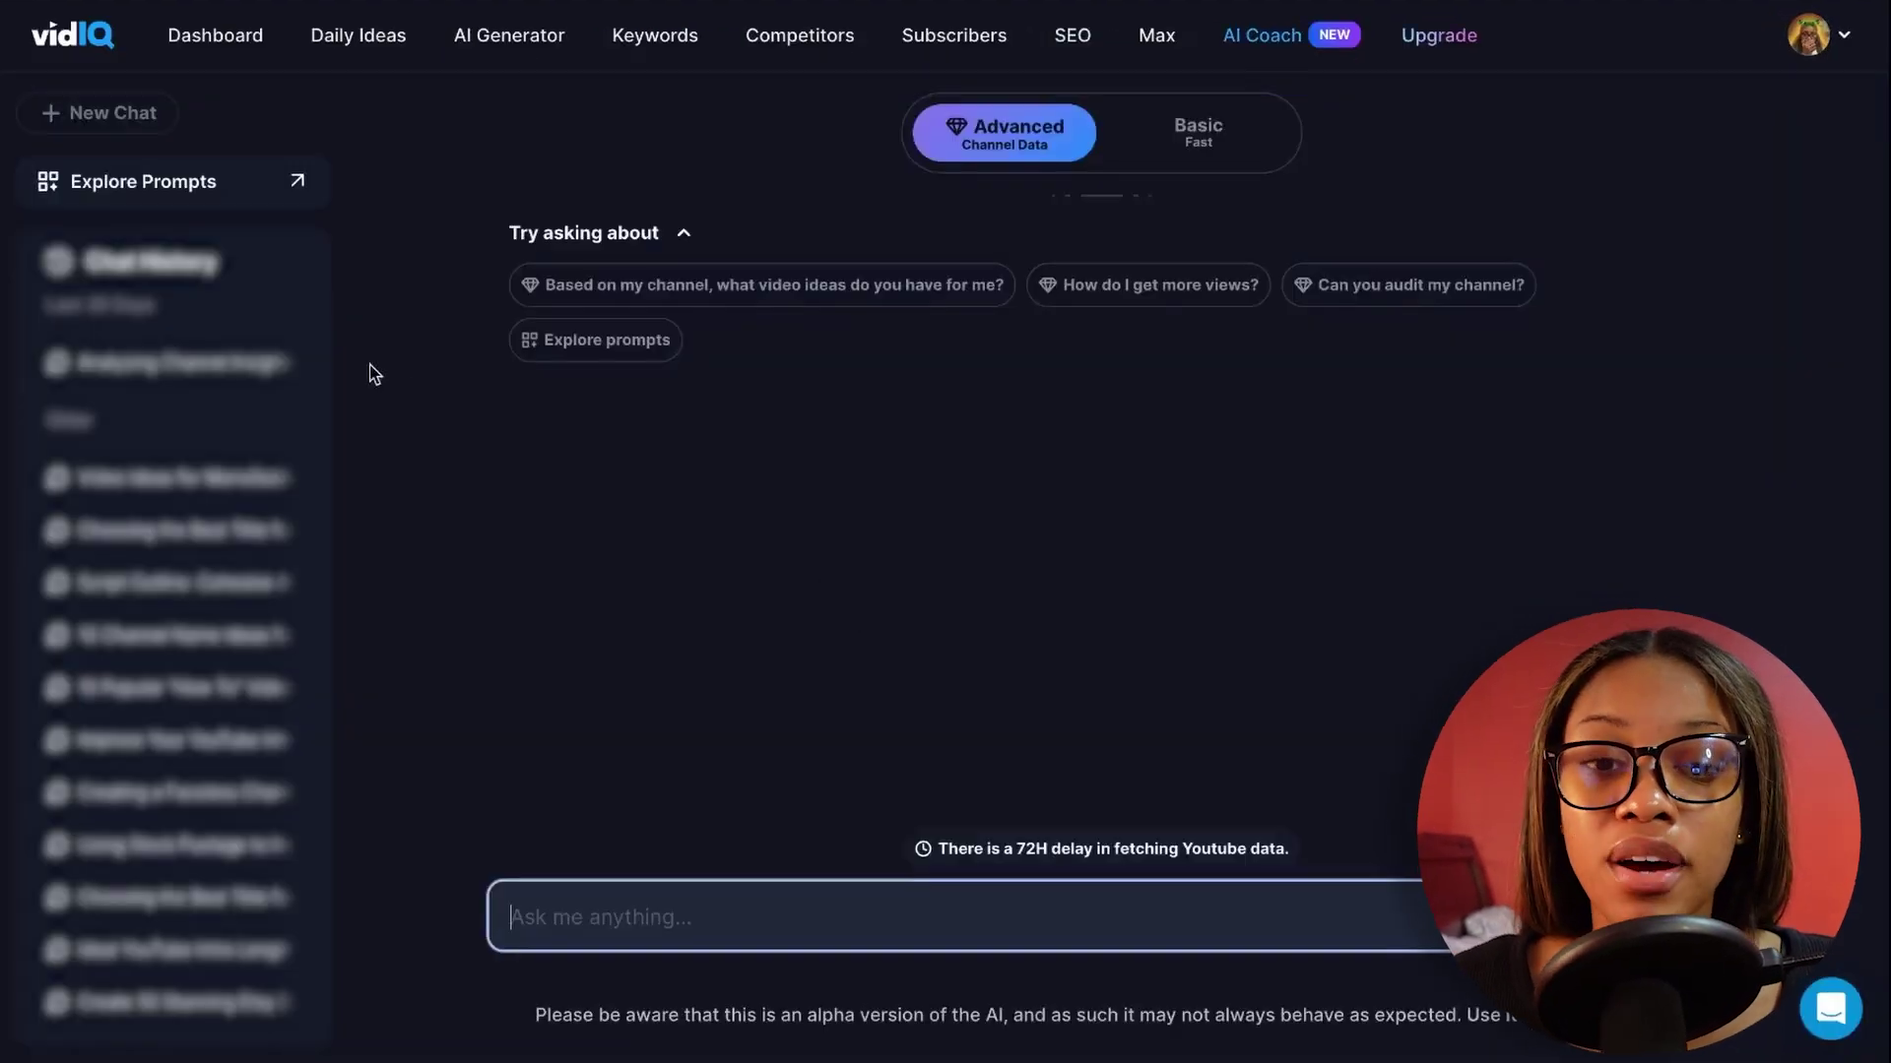
Look at the bulk SEO page, and compare the AI Coach's suggested prompts in Basic and Advanced modes
{"action": "left_click", "coordinate": [1072, 34]}
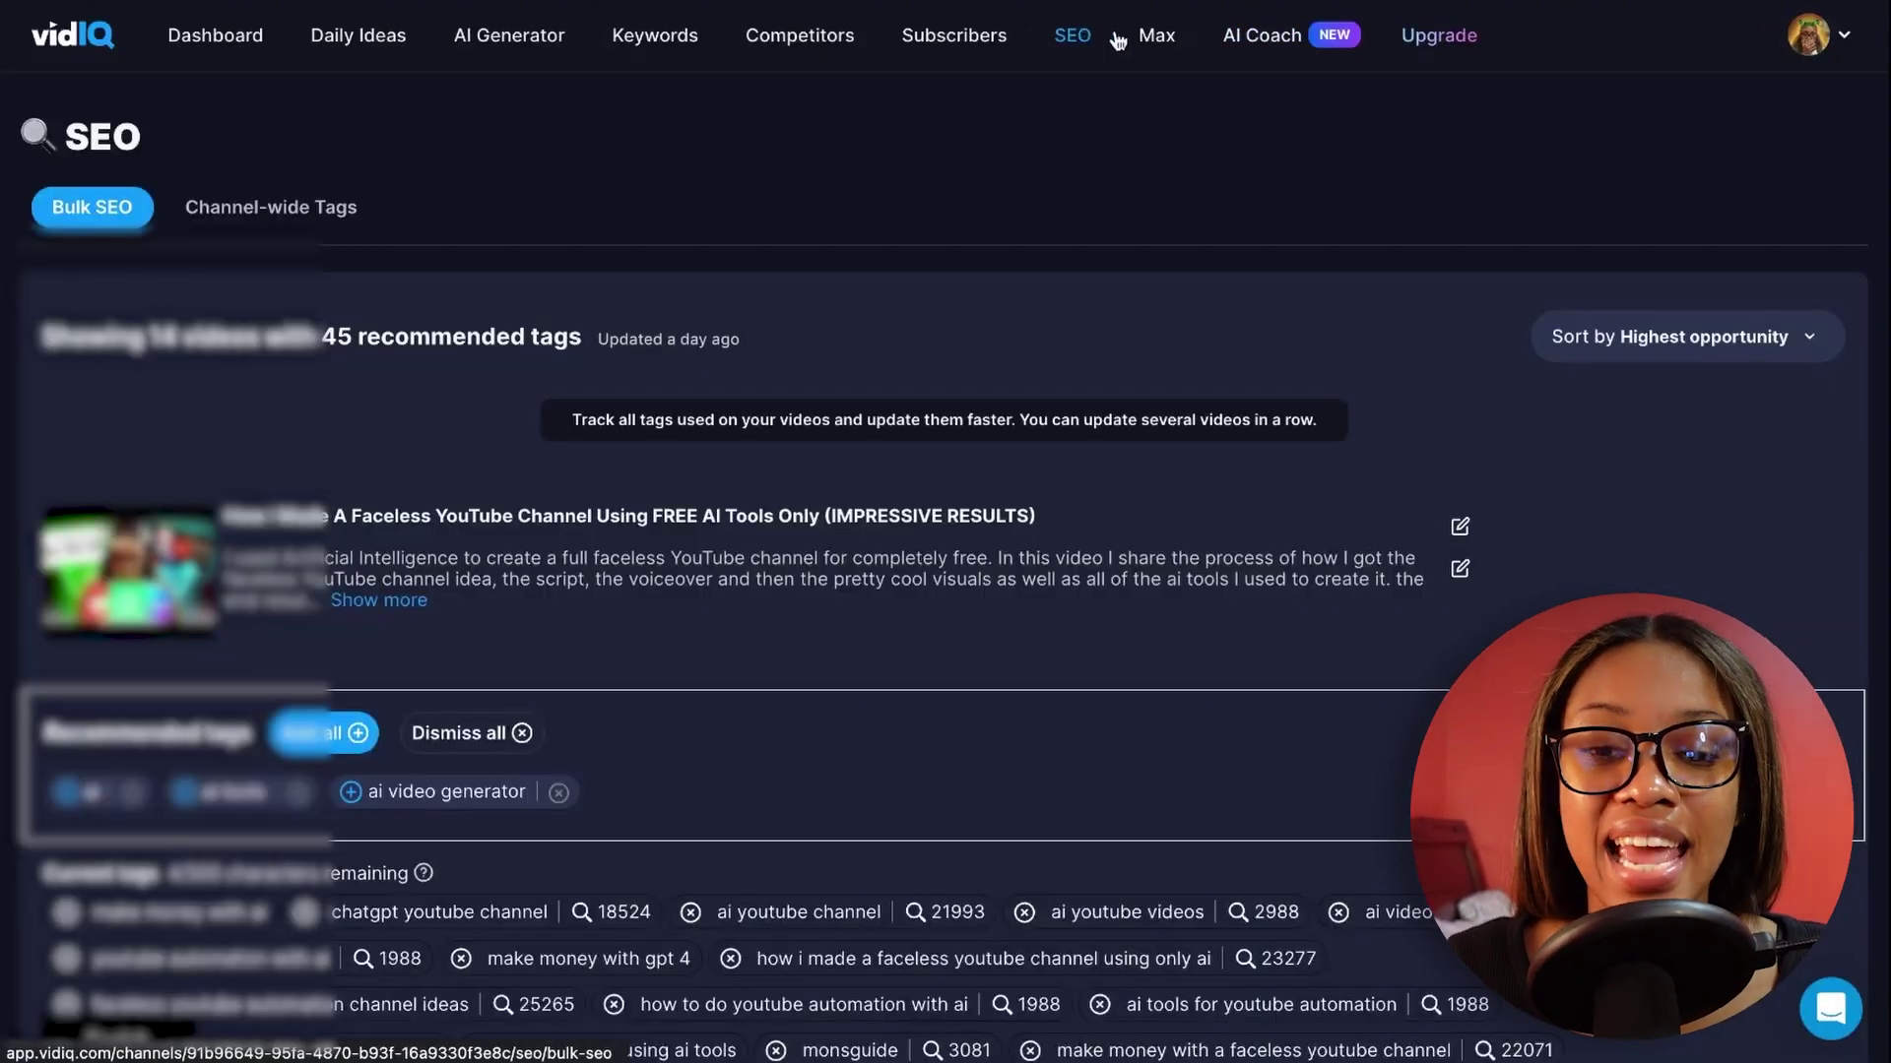
{"action": "left_click", "coordinate": [1263, 35]}
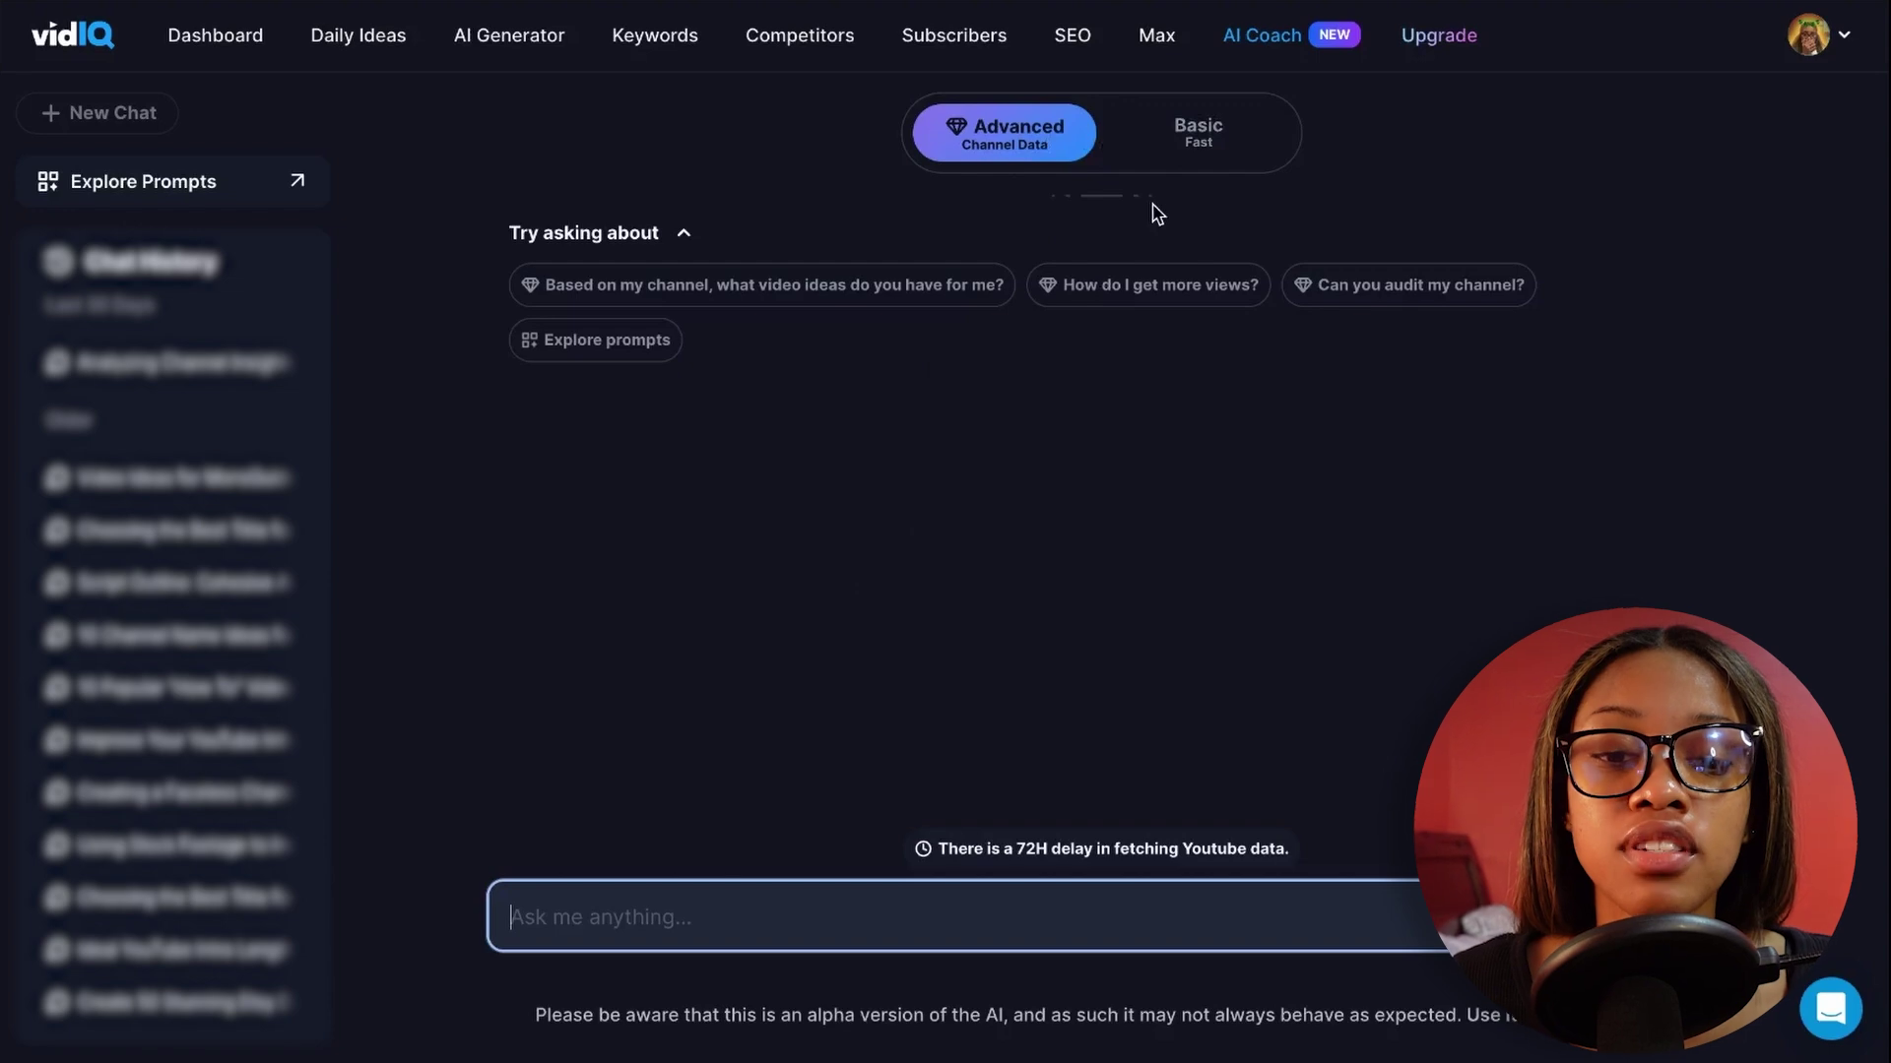
{"action": "left_click", "coordinate": [1226, 145]}
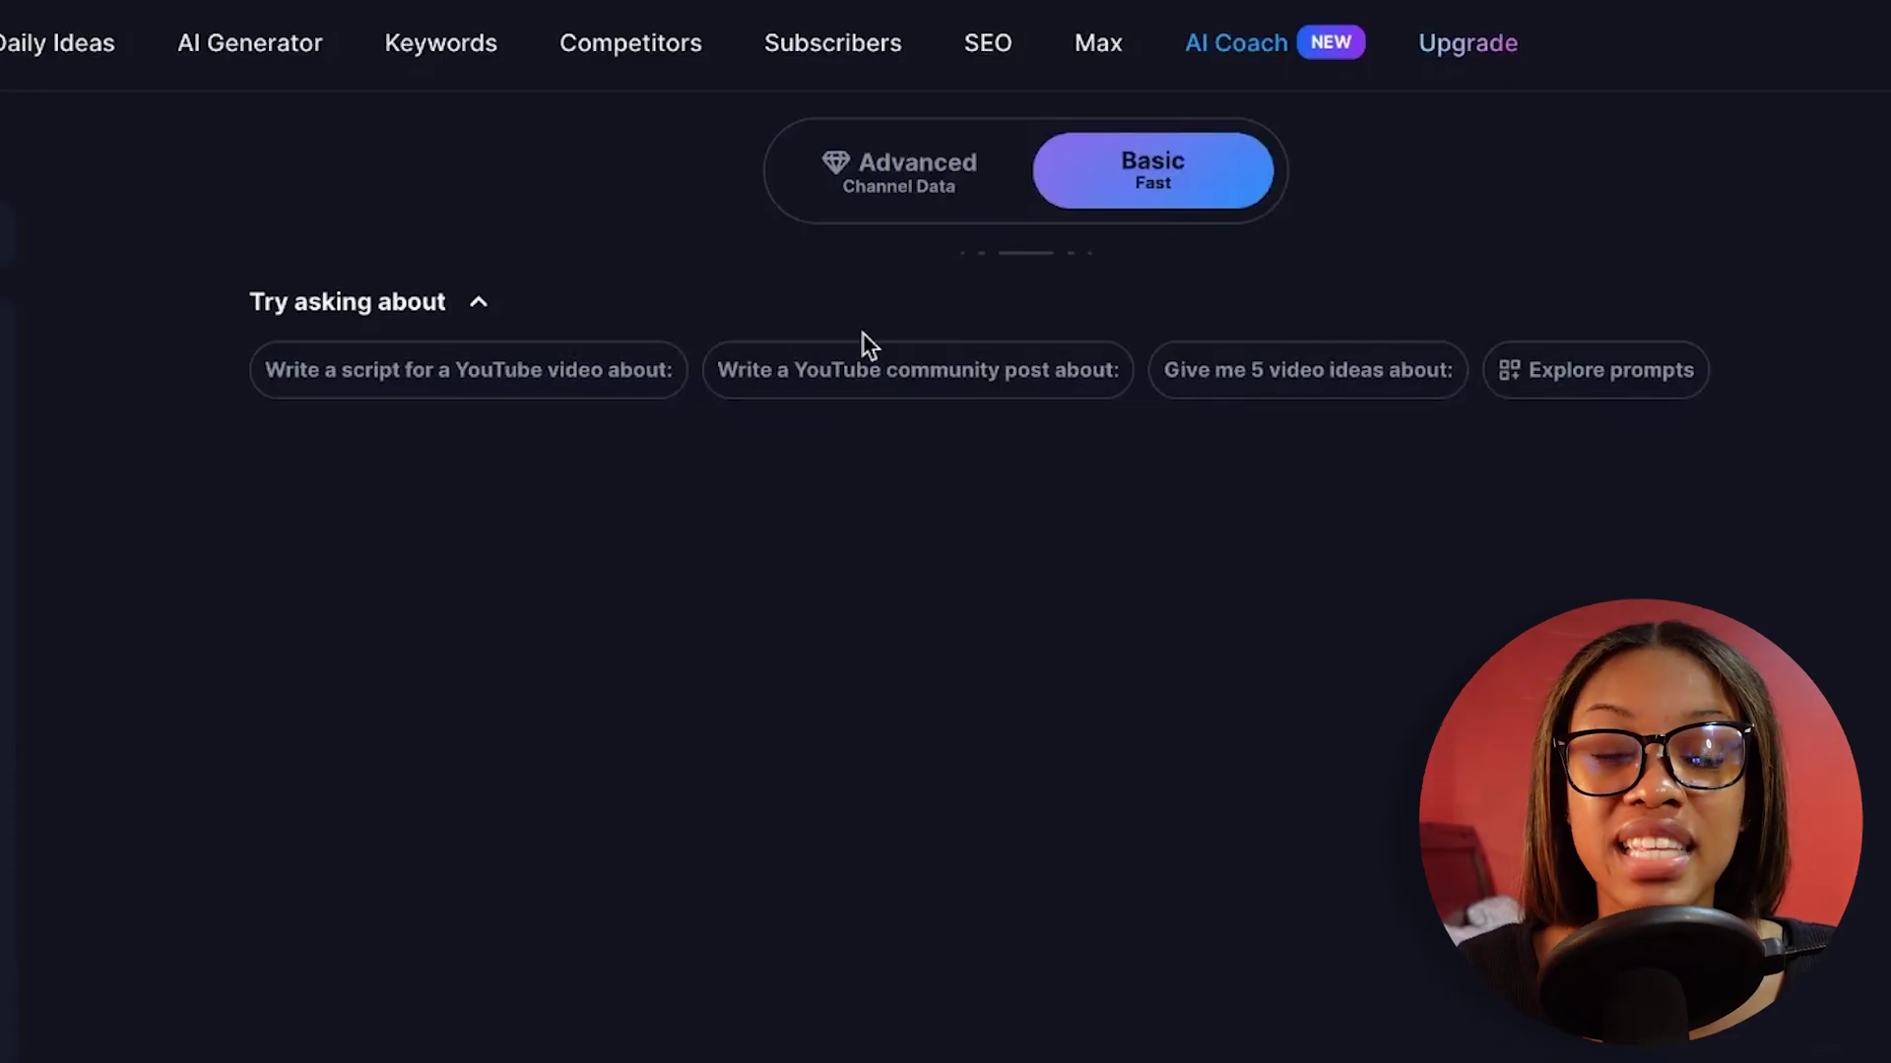
{"action": "left_click", "coordinate": [913, 204]}
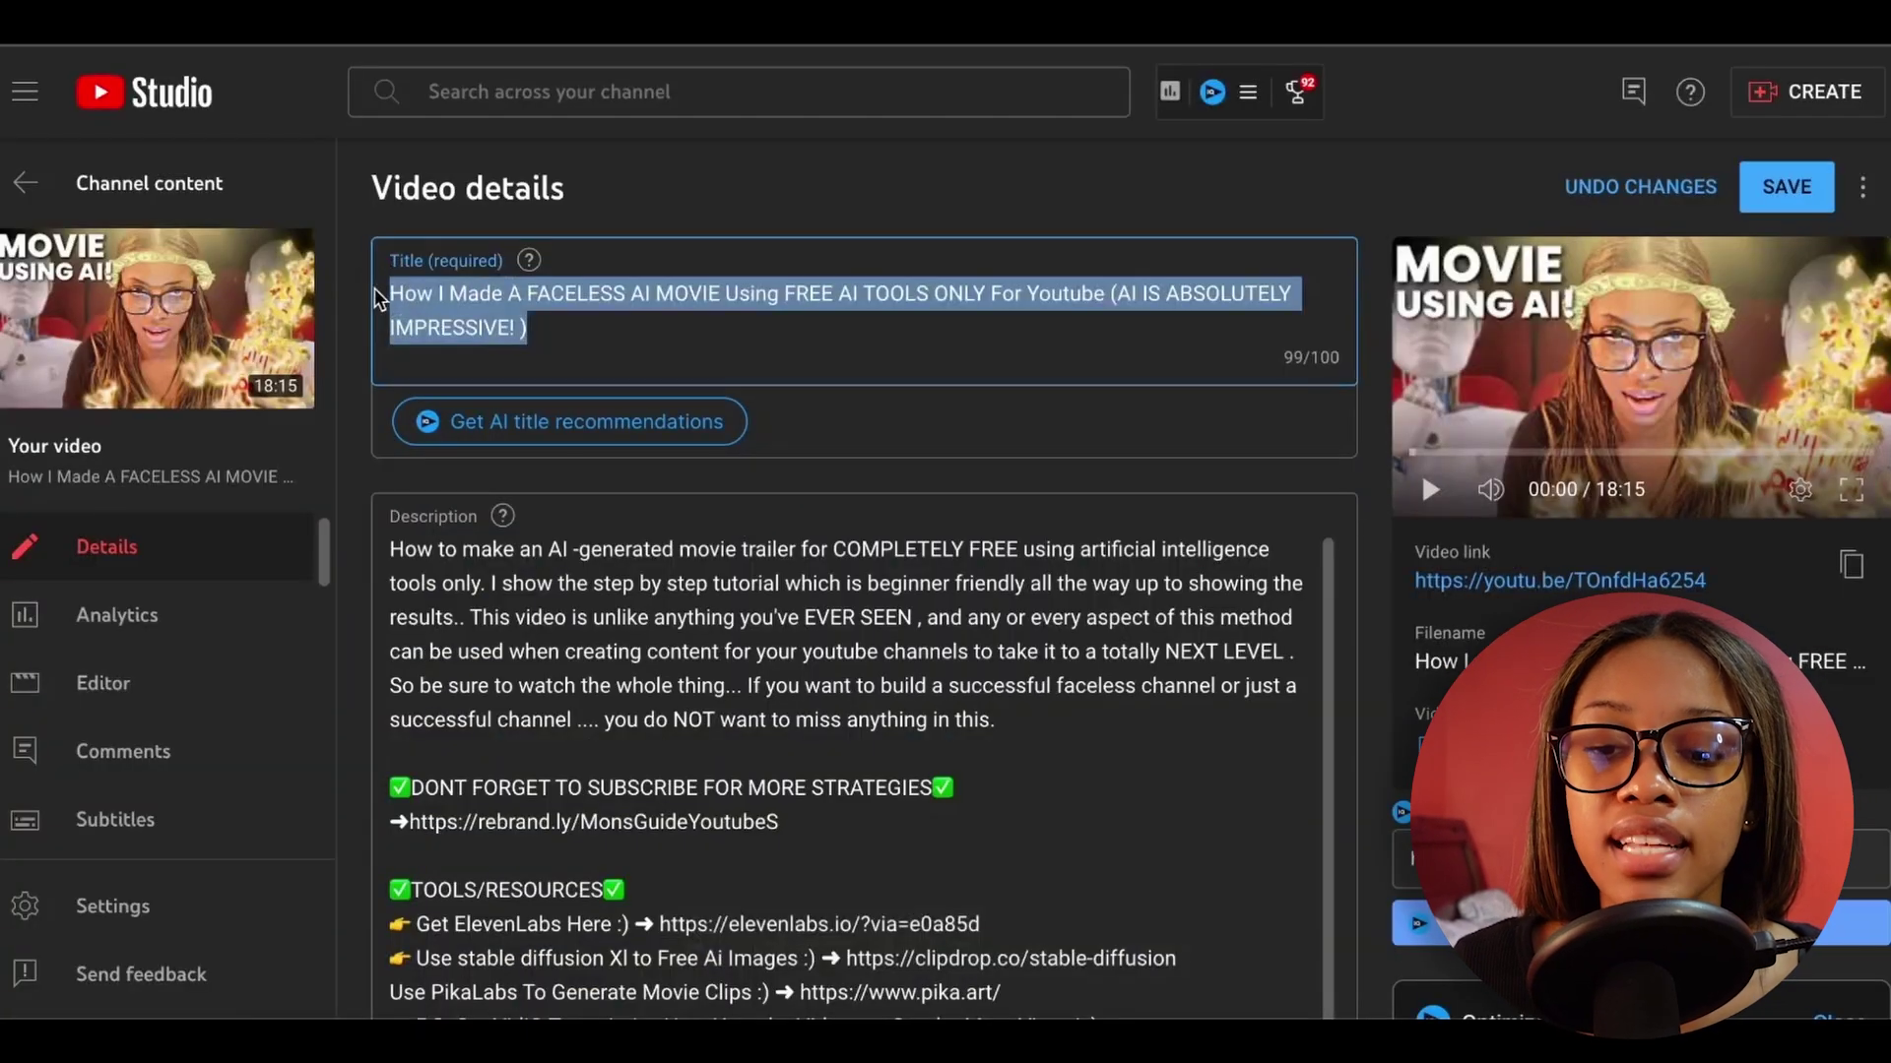
In YouTube Studio, generate AI title recommendations for the faceless AI movie video and refresh them for a new set
{"action": "key", "text": "BackSpace"}
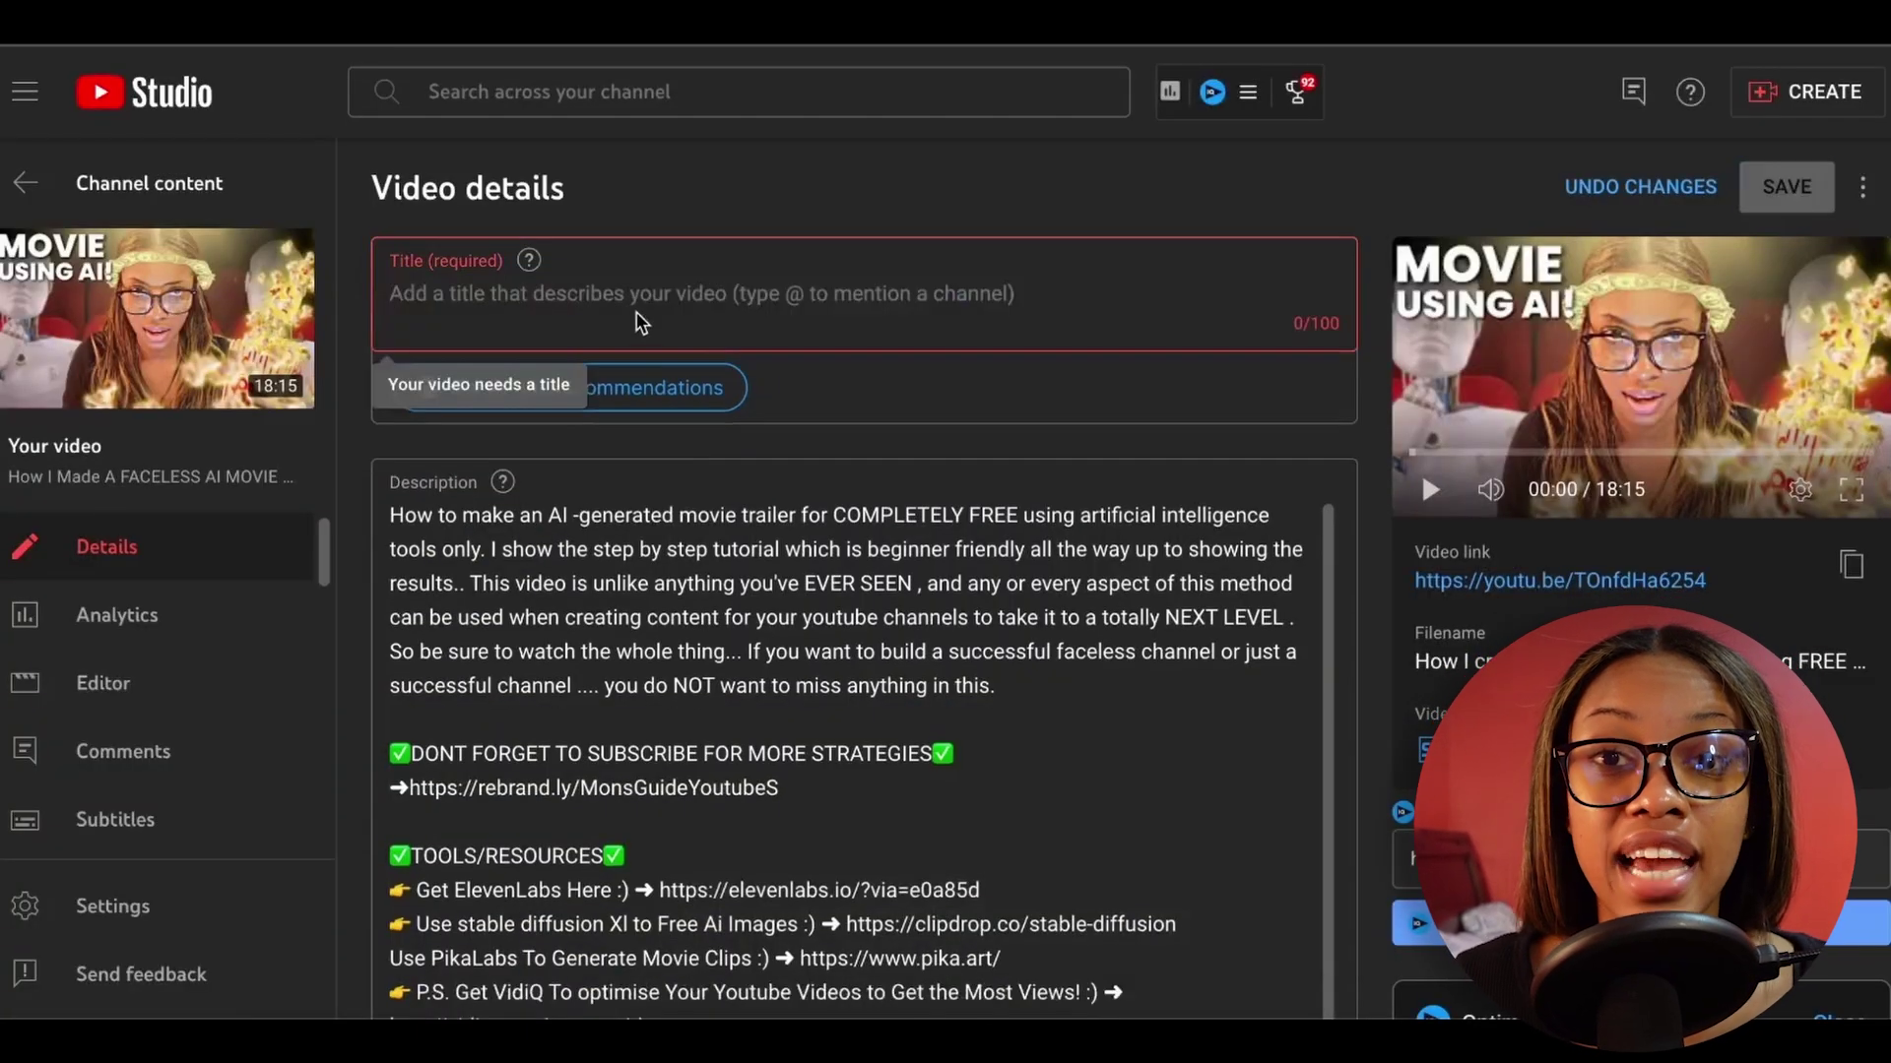
{"action": "key", "text": "ctrl+z"}
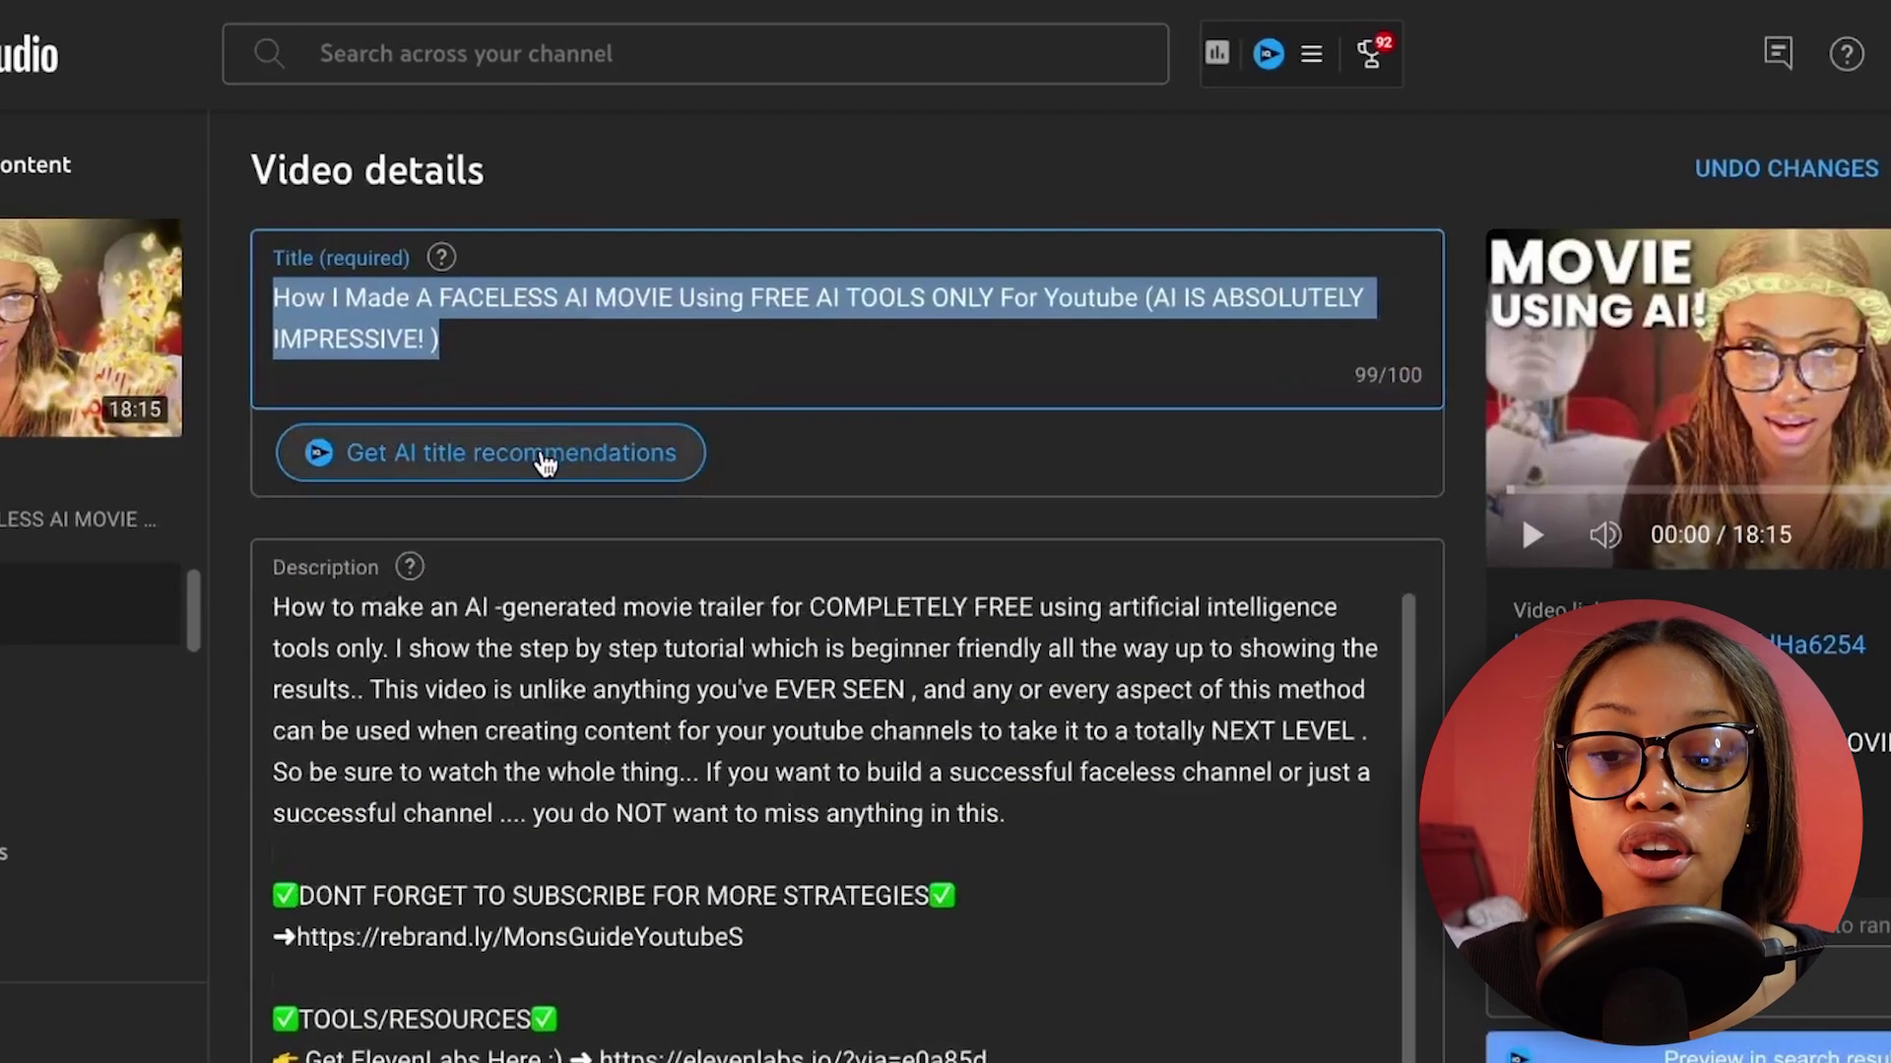
{"action": "left_click", "coordinate": [488, 468]}
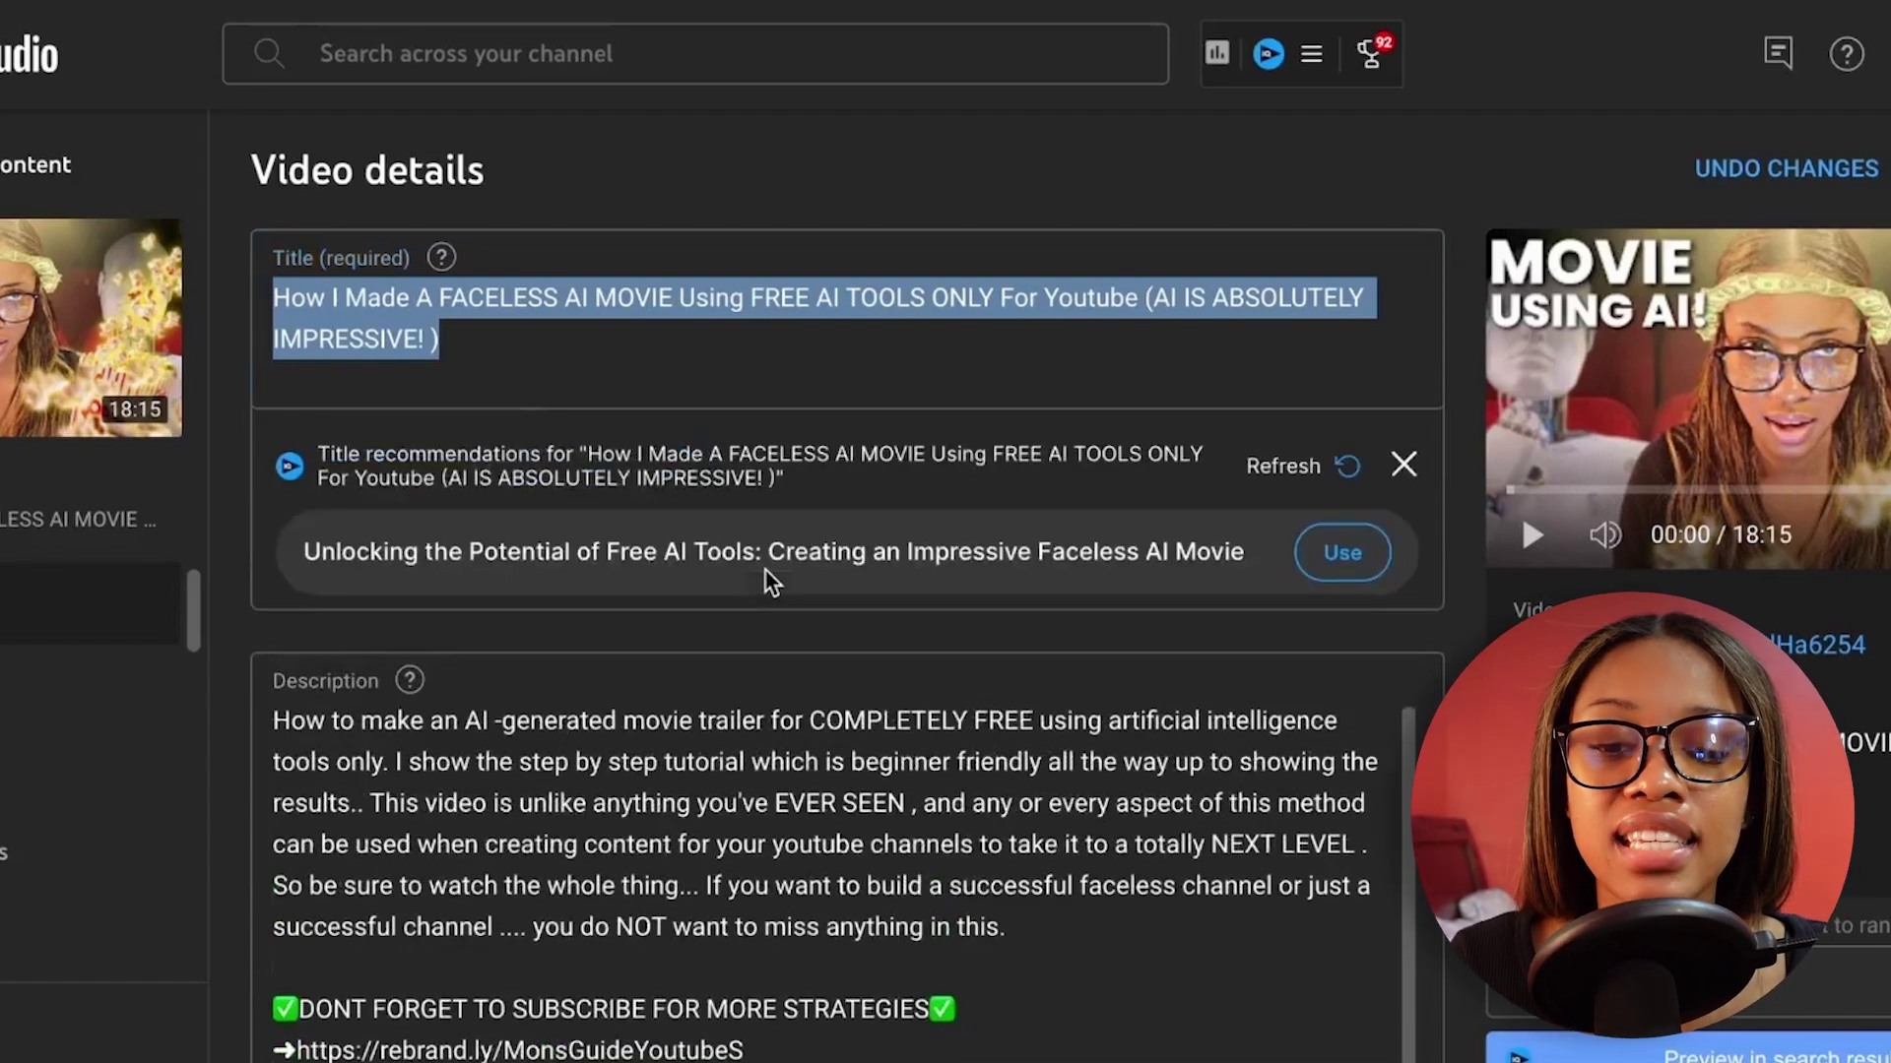
{"action": "left_click", "coordinate": [1346, 470]}
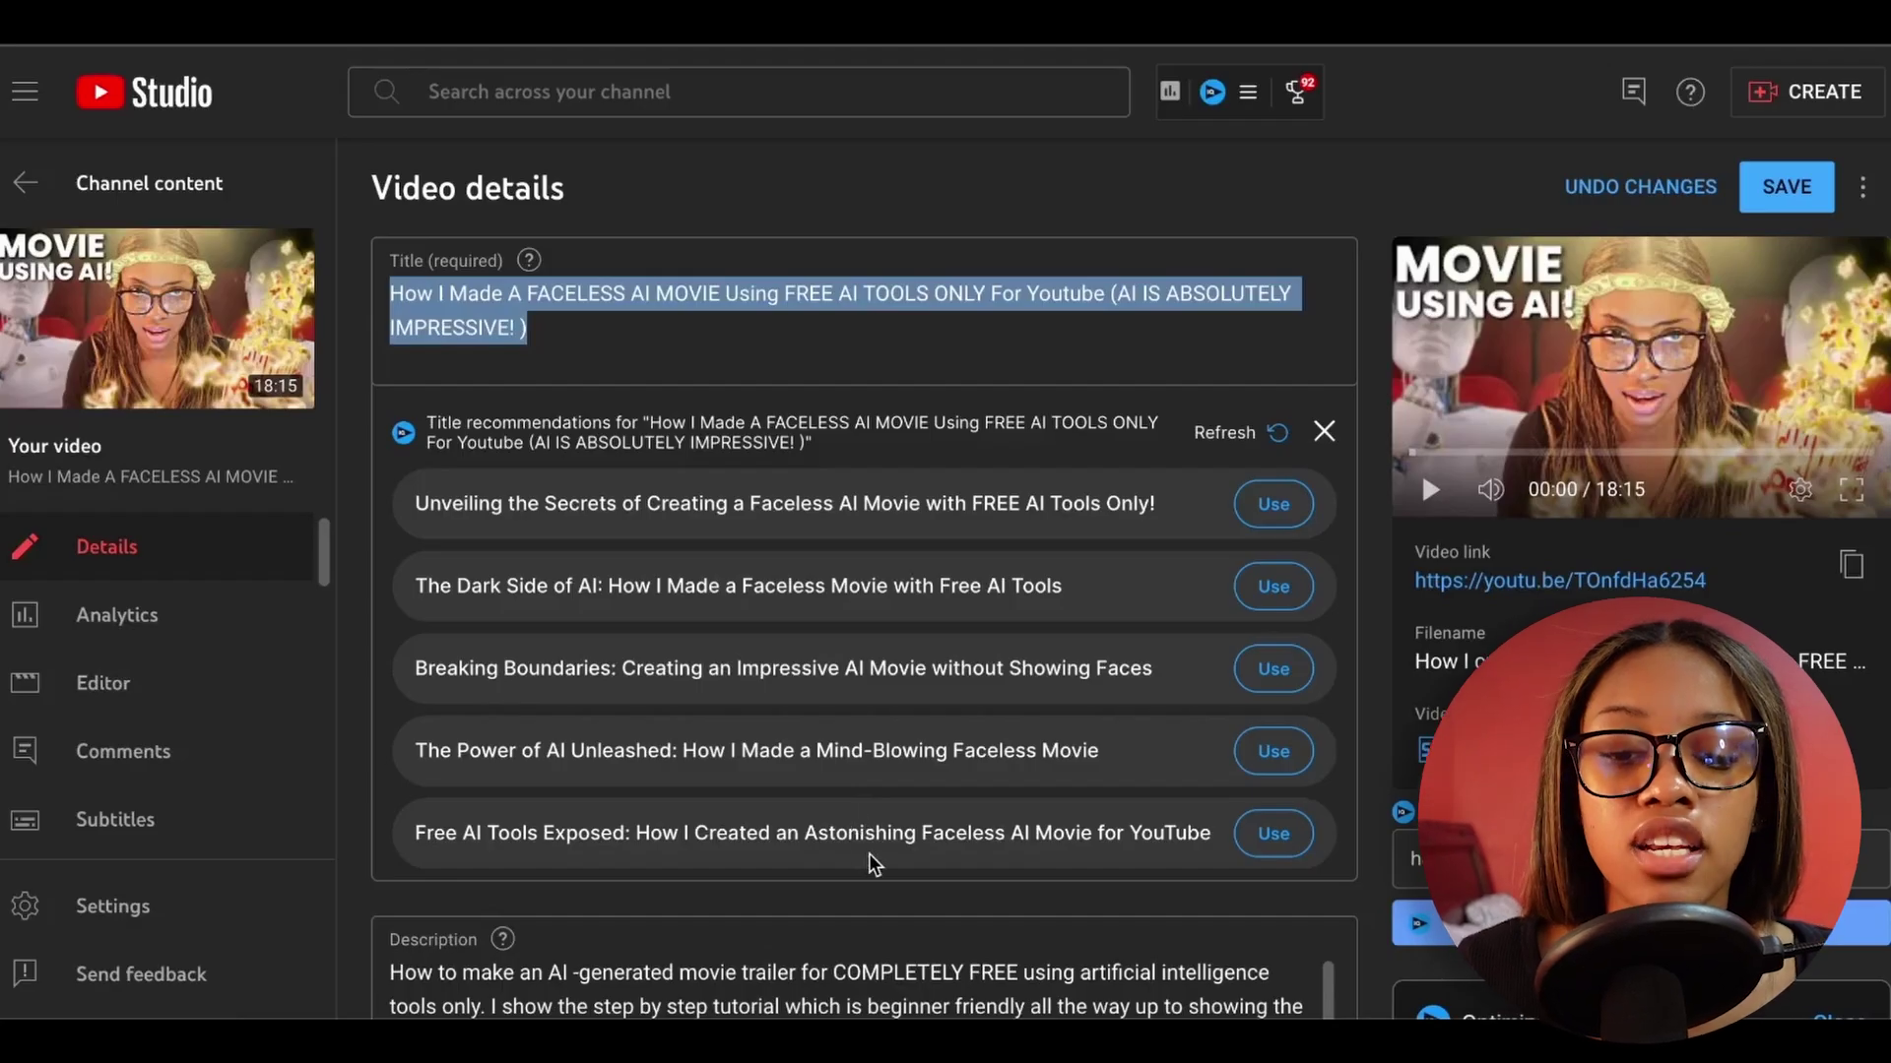
Clear the video's description and generate new description suggestions with the AI Description Generator
{"action": "left_click", "coordinate": [798, 1049]}
{"action": "left_click", "coordinate": [989, 791]}
{"action": "left_click", "coordinate": [1351, 798]}
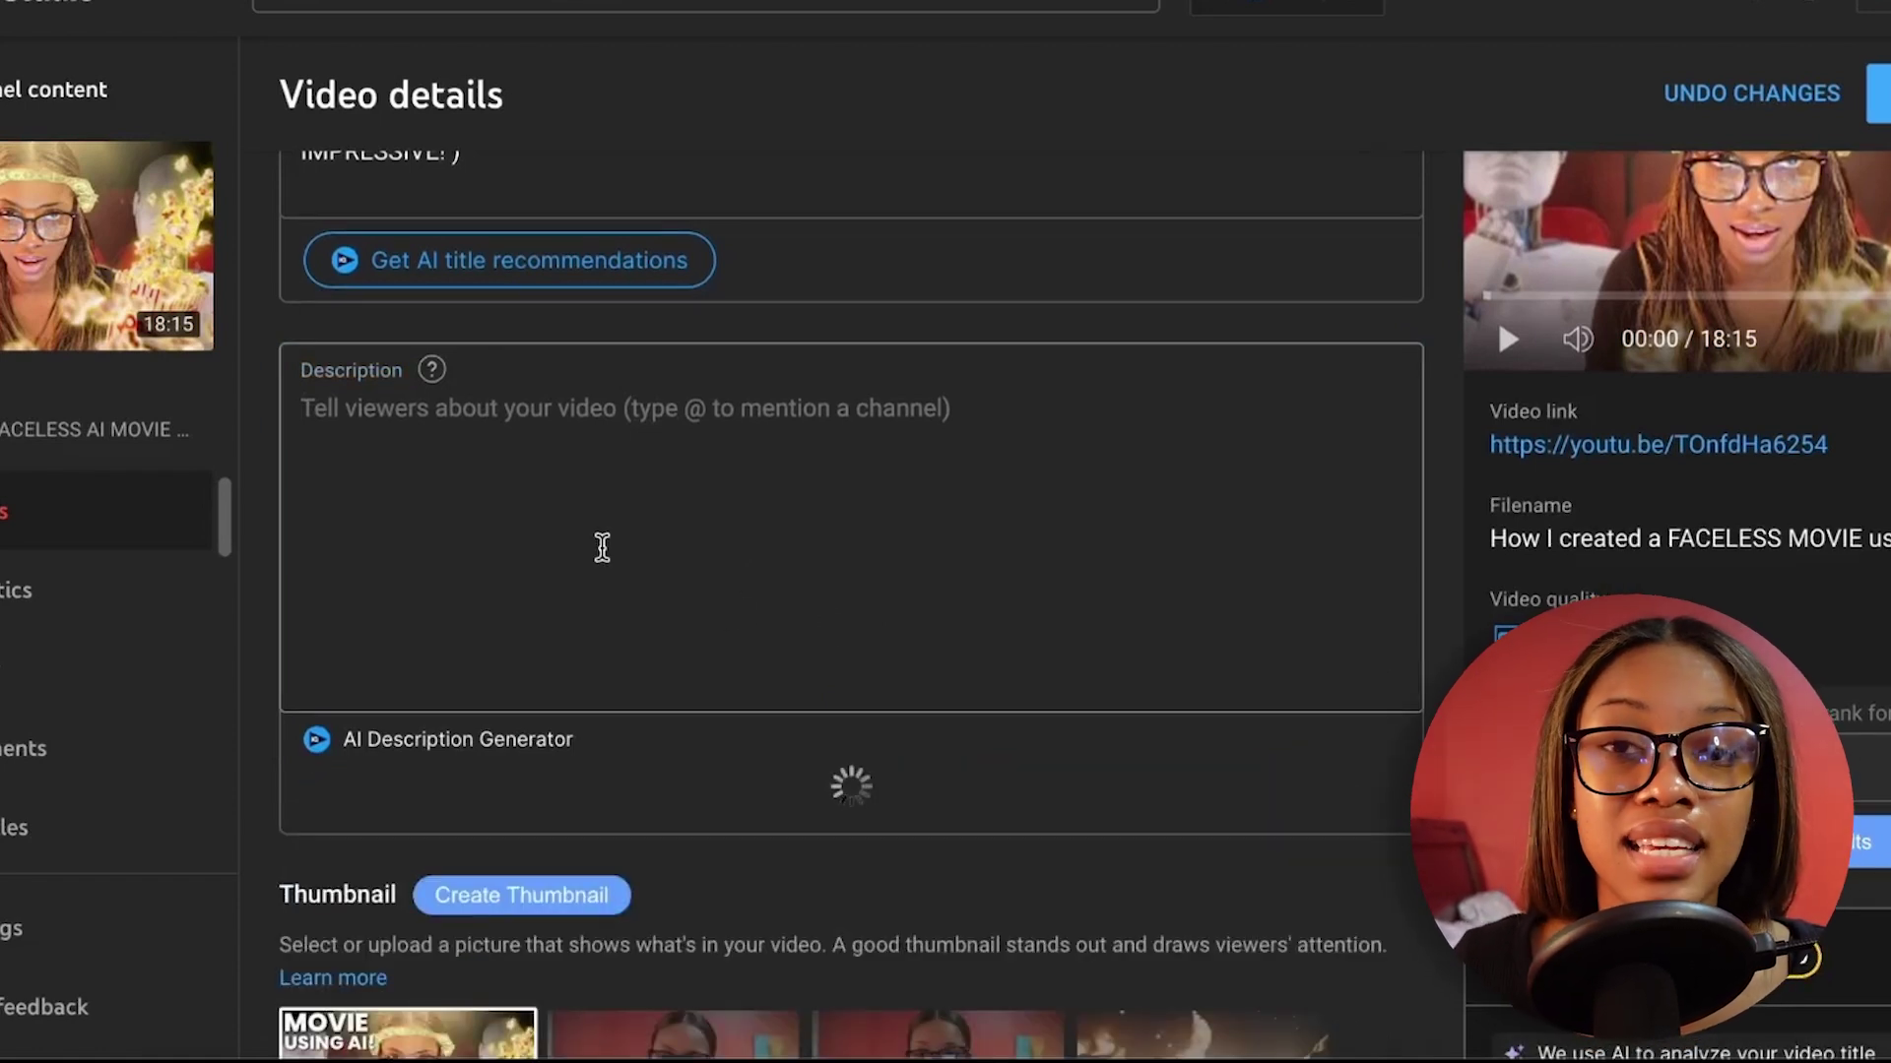
Look over the generated description, the AI Thumbnail Builder and the scored tags in the video details
{"action": "scroll", "coordinate": [714, 832], "scroll_direction": "down", "scroll_amount": 2}
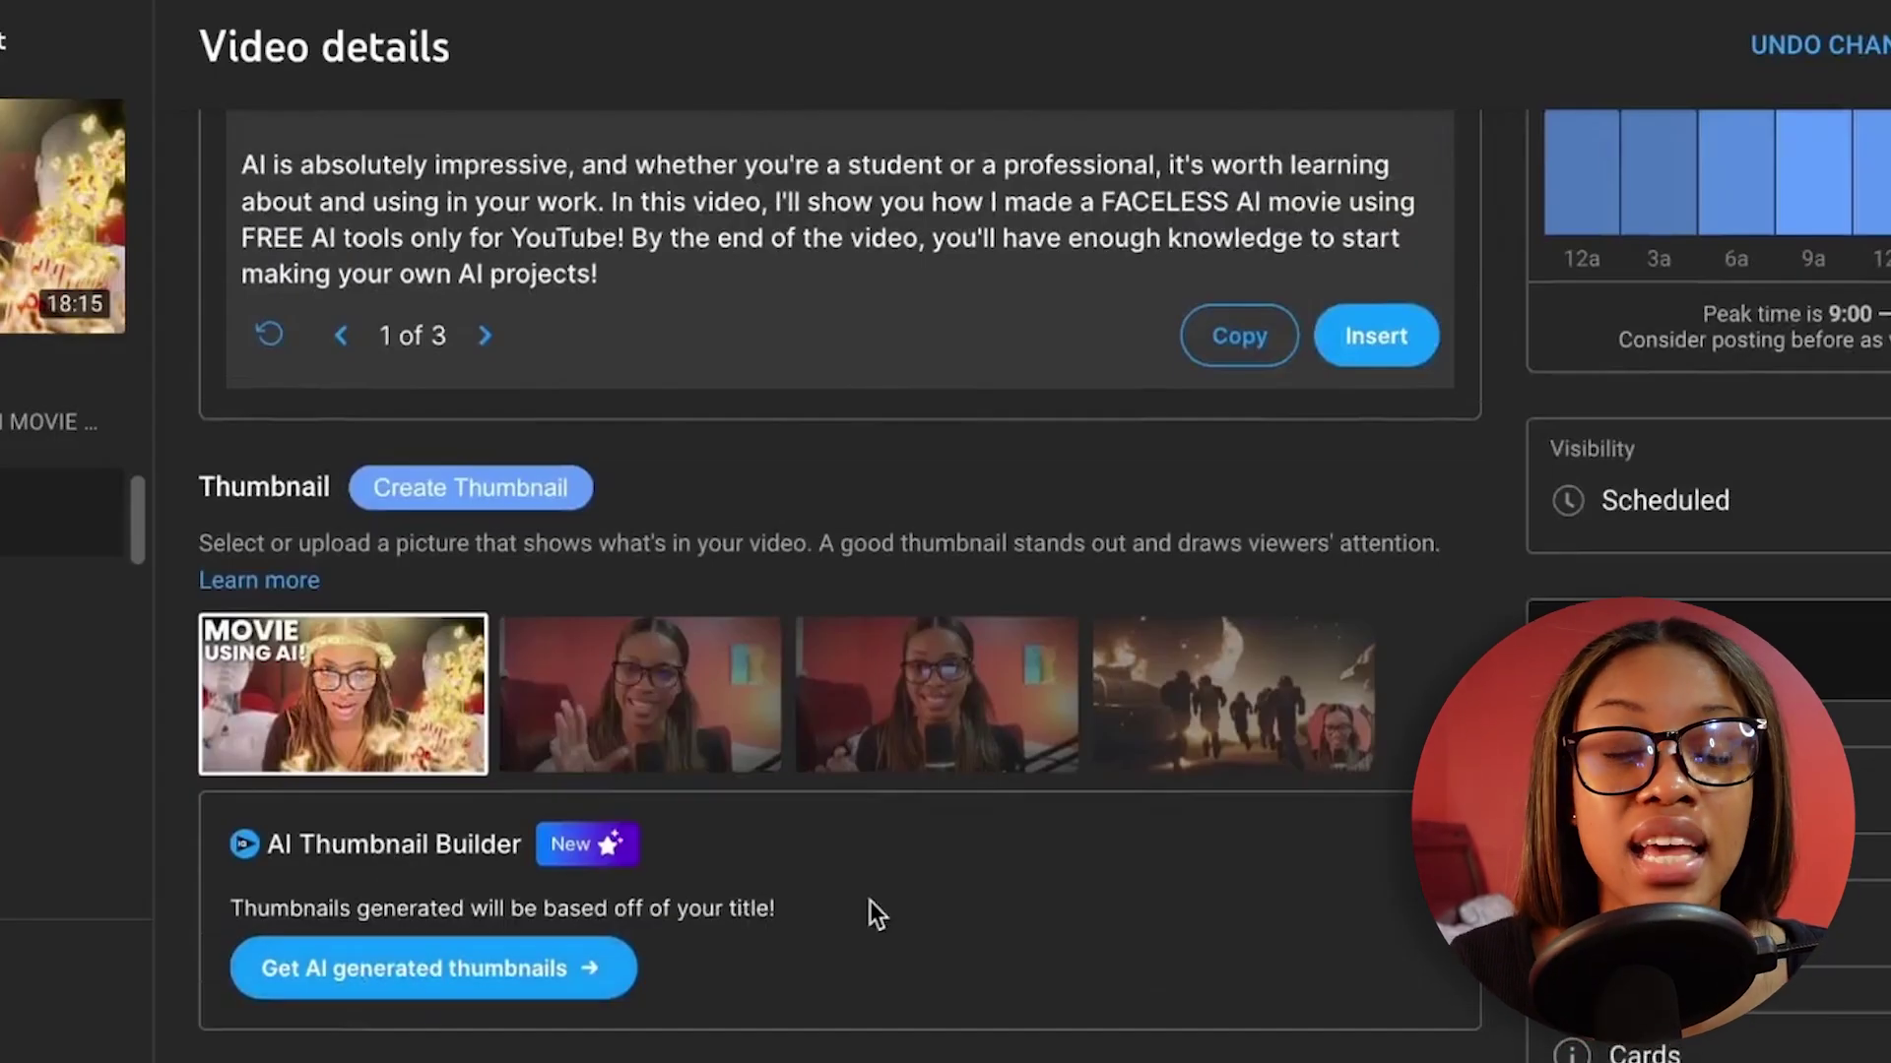
{"action": "scroll", "coordinate": [870, 901], "scroll_direction": "down", "scroll_amount": 15}
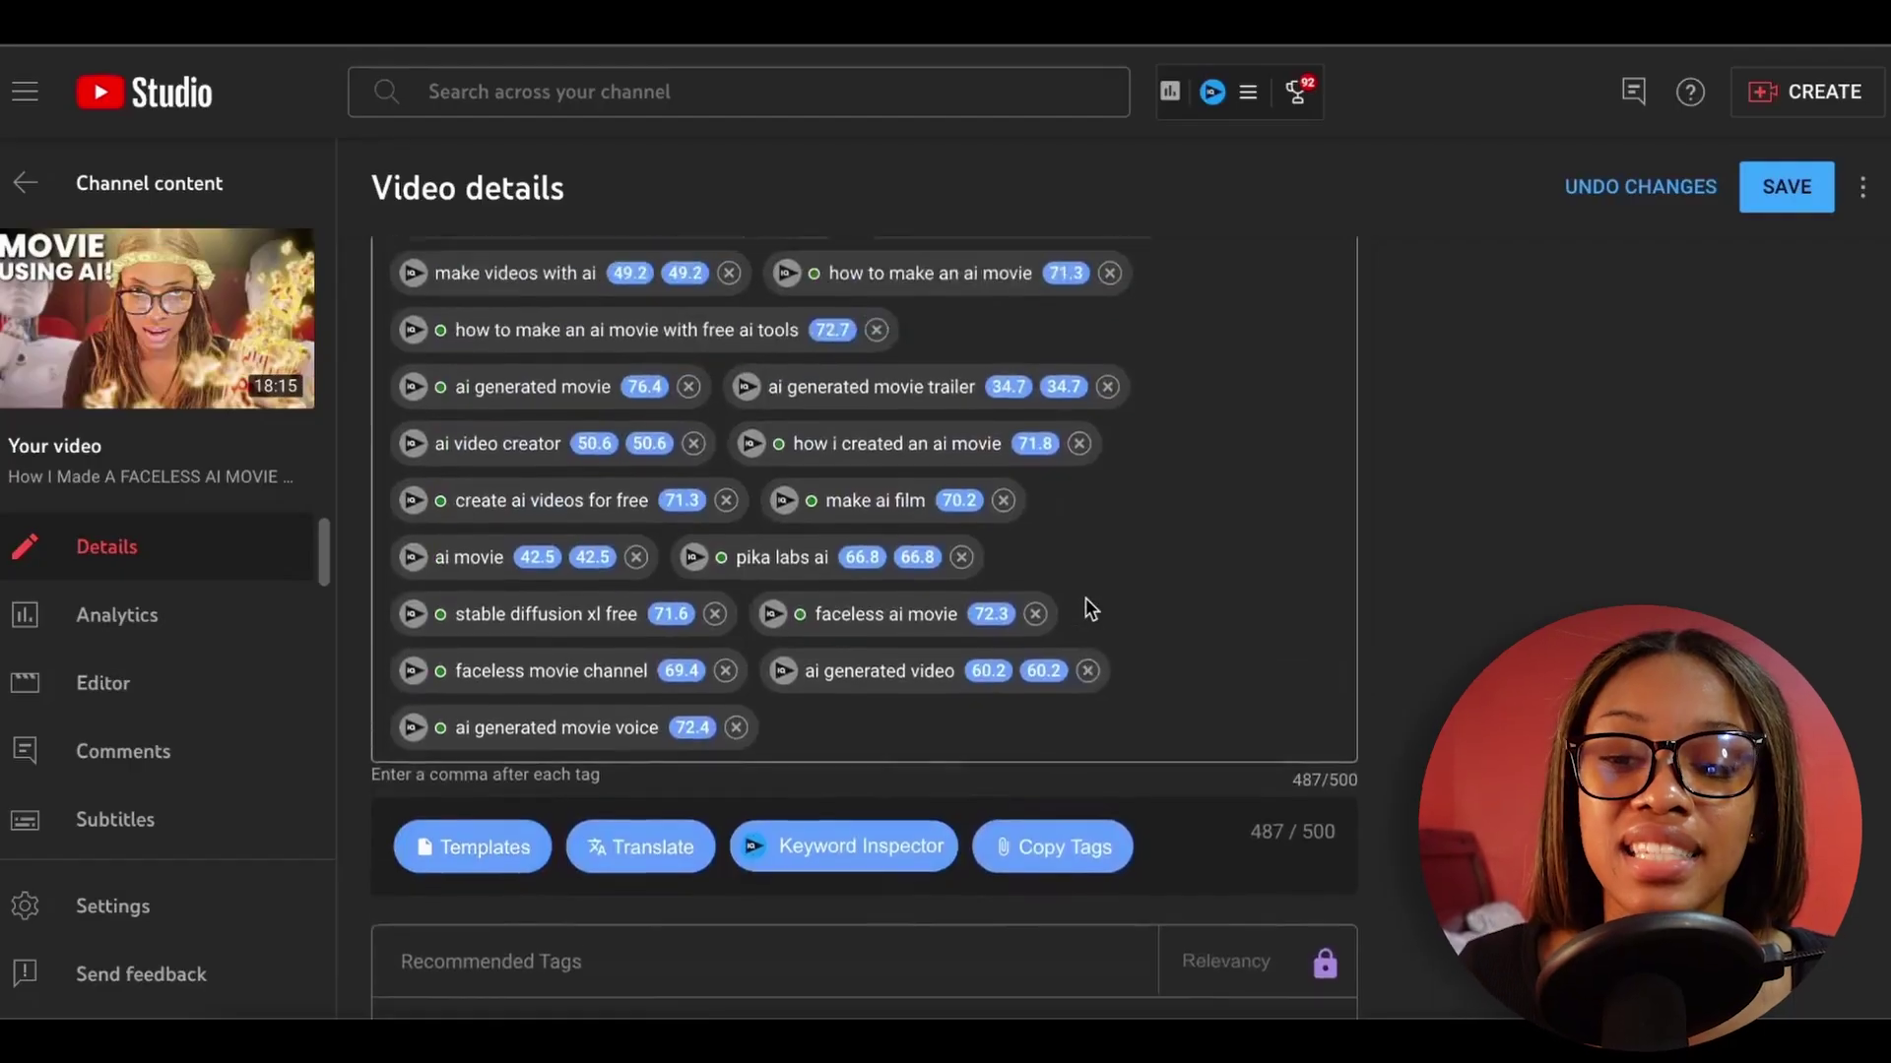
{"action": "scroll", "coordinate": [1085, 600], "scroll_direction": "up", "scroll_amount": 2}
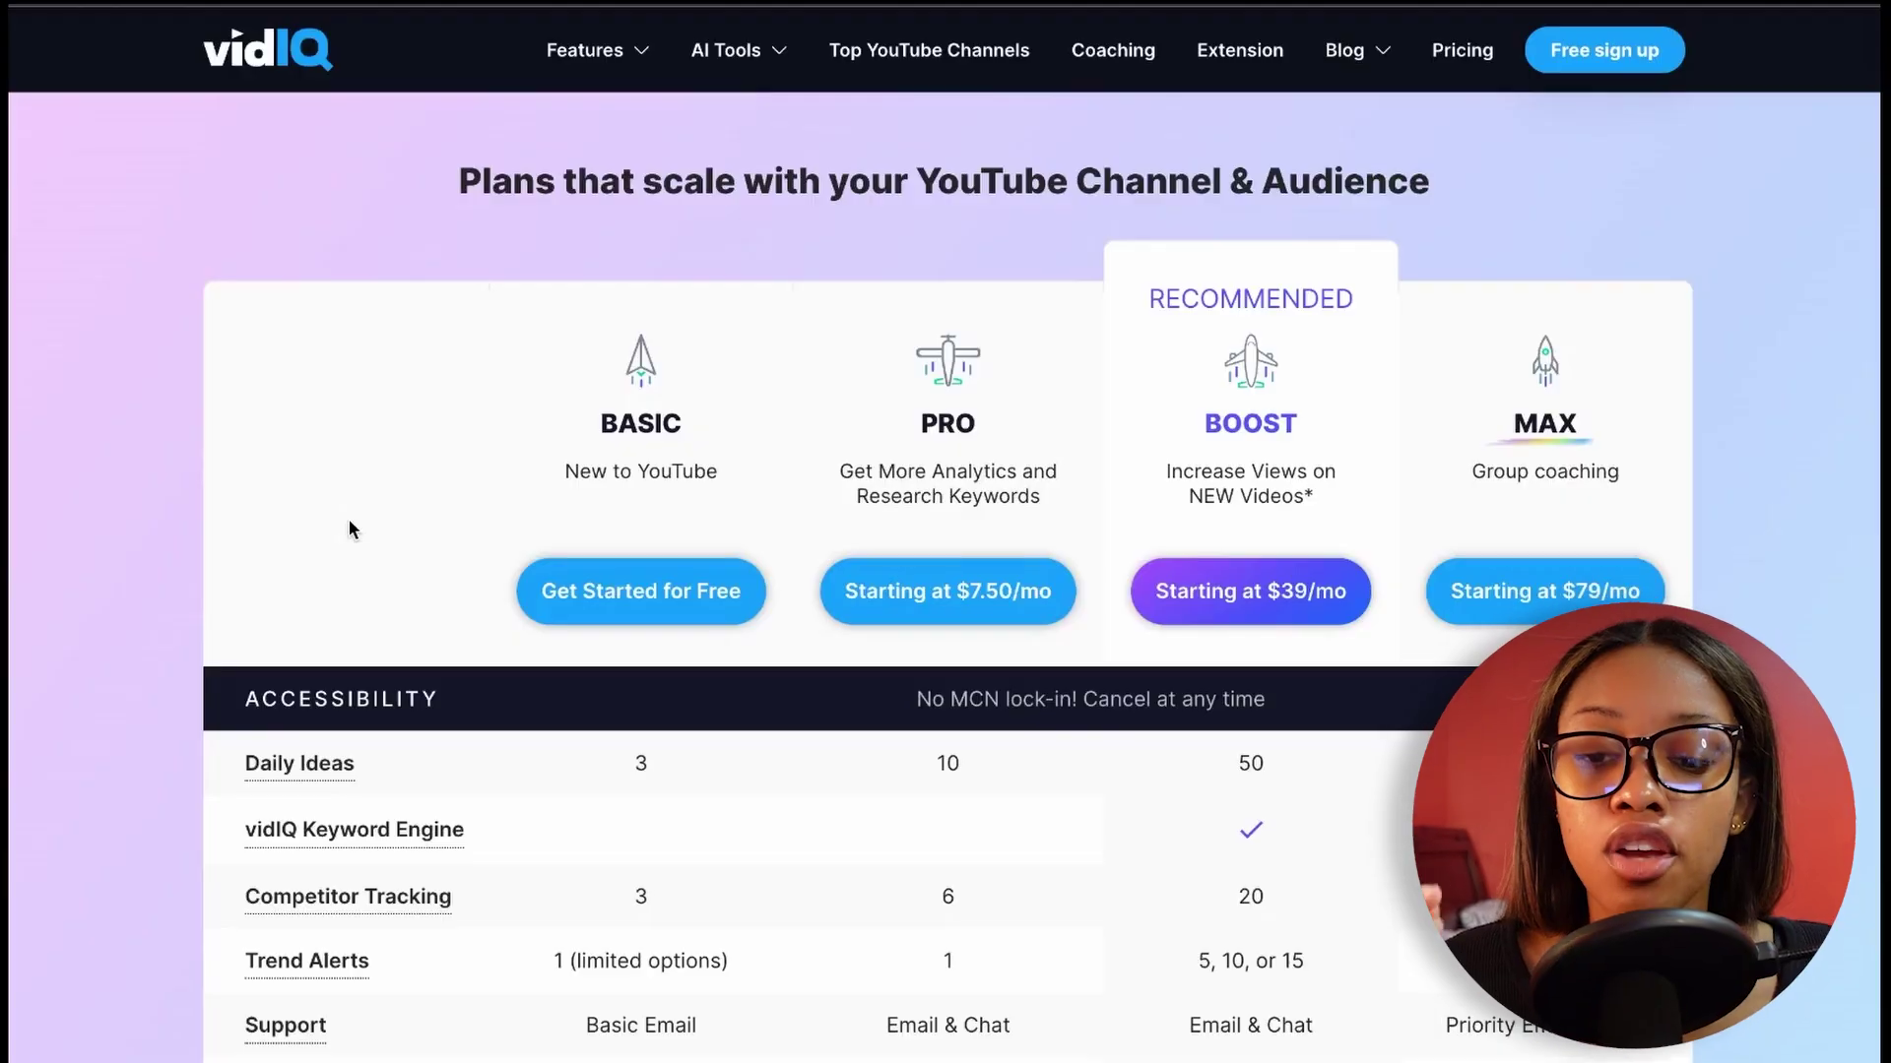
Review the Basic, Pro, Boost and Max plans and compare their features on the vidIQ pricing page
{"action": "scroll", "coordinate": [349, 525], "scroll_direction": "down", "scroll_amount": 1}
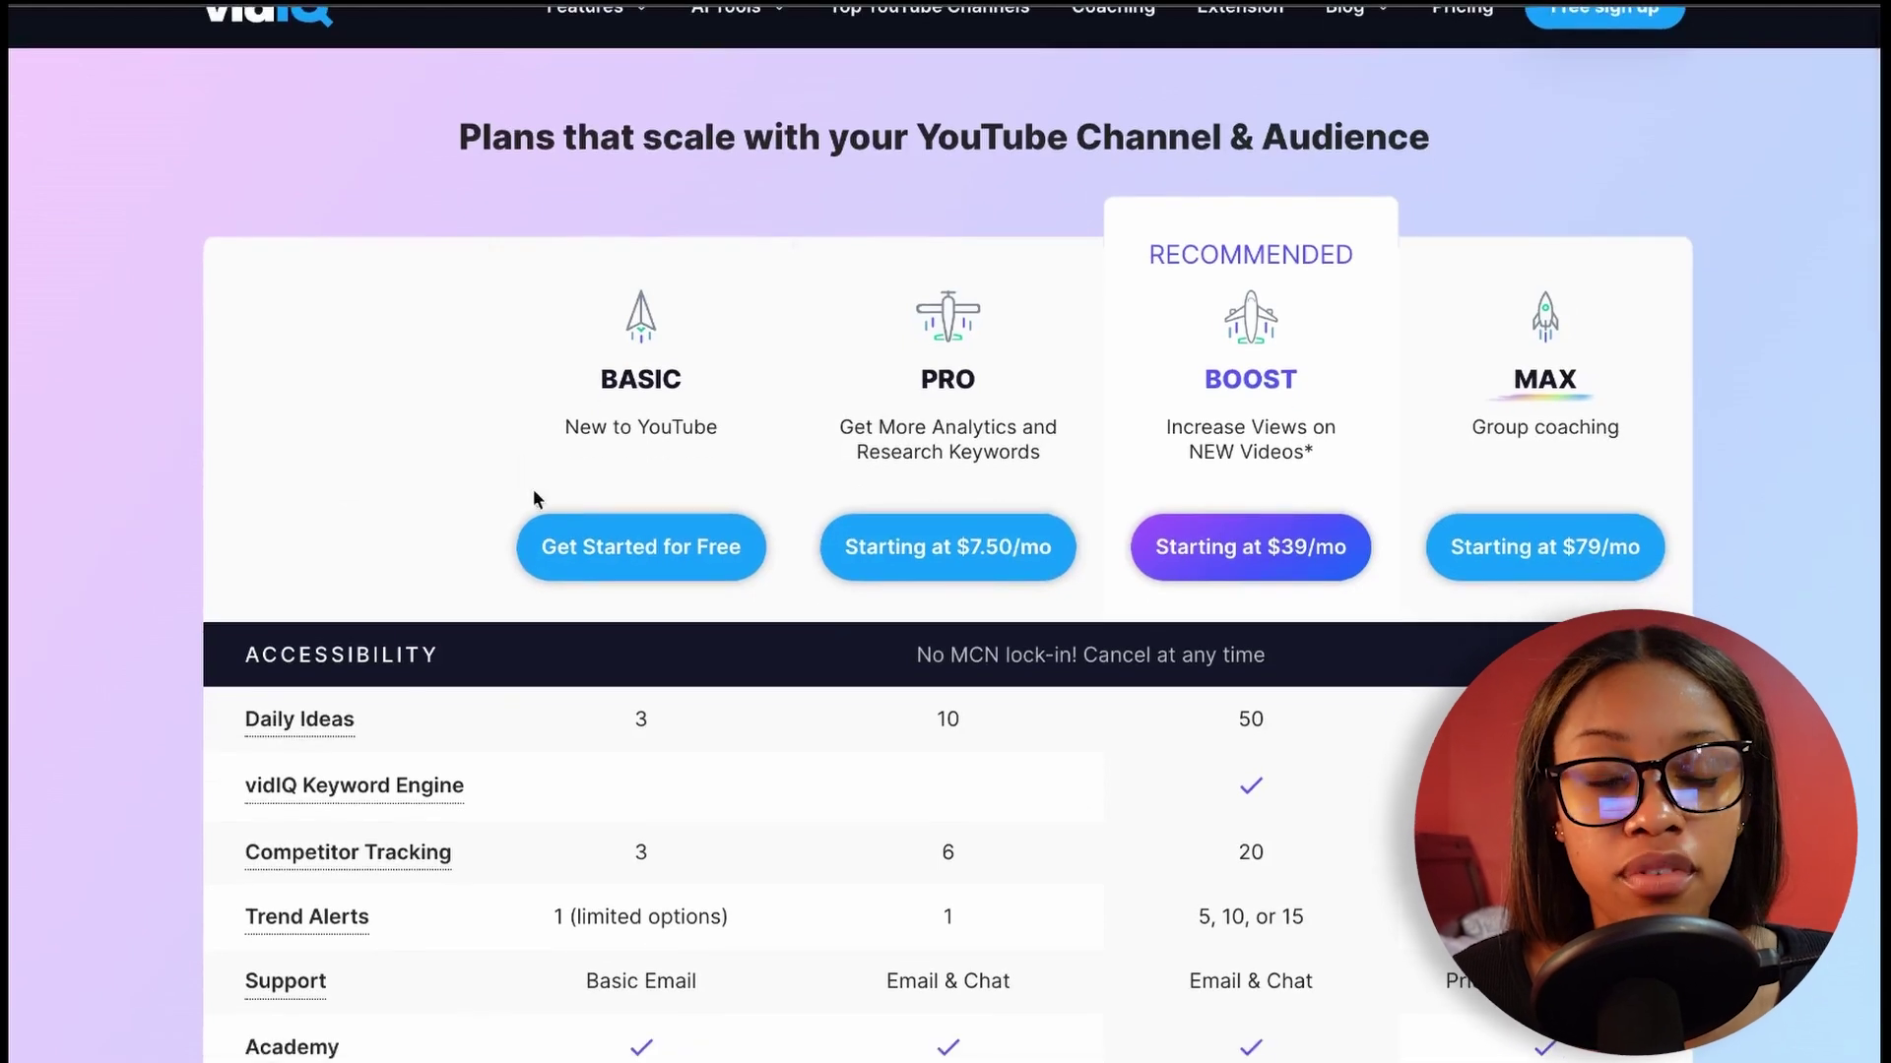
{"action": "scroll", "coordinate": [394, 595], "scroll_direction": "down", "scroll_amount": 1}
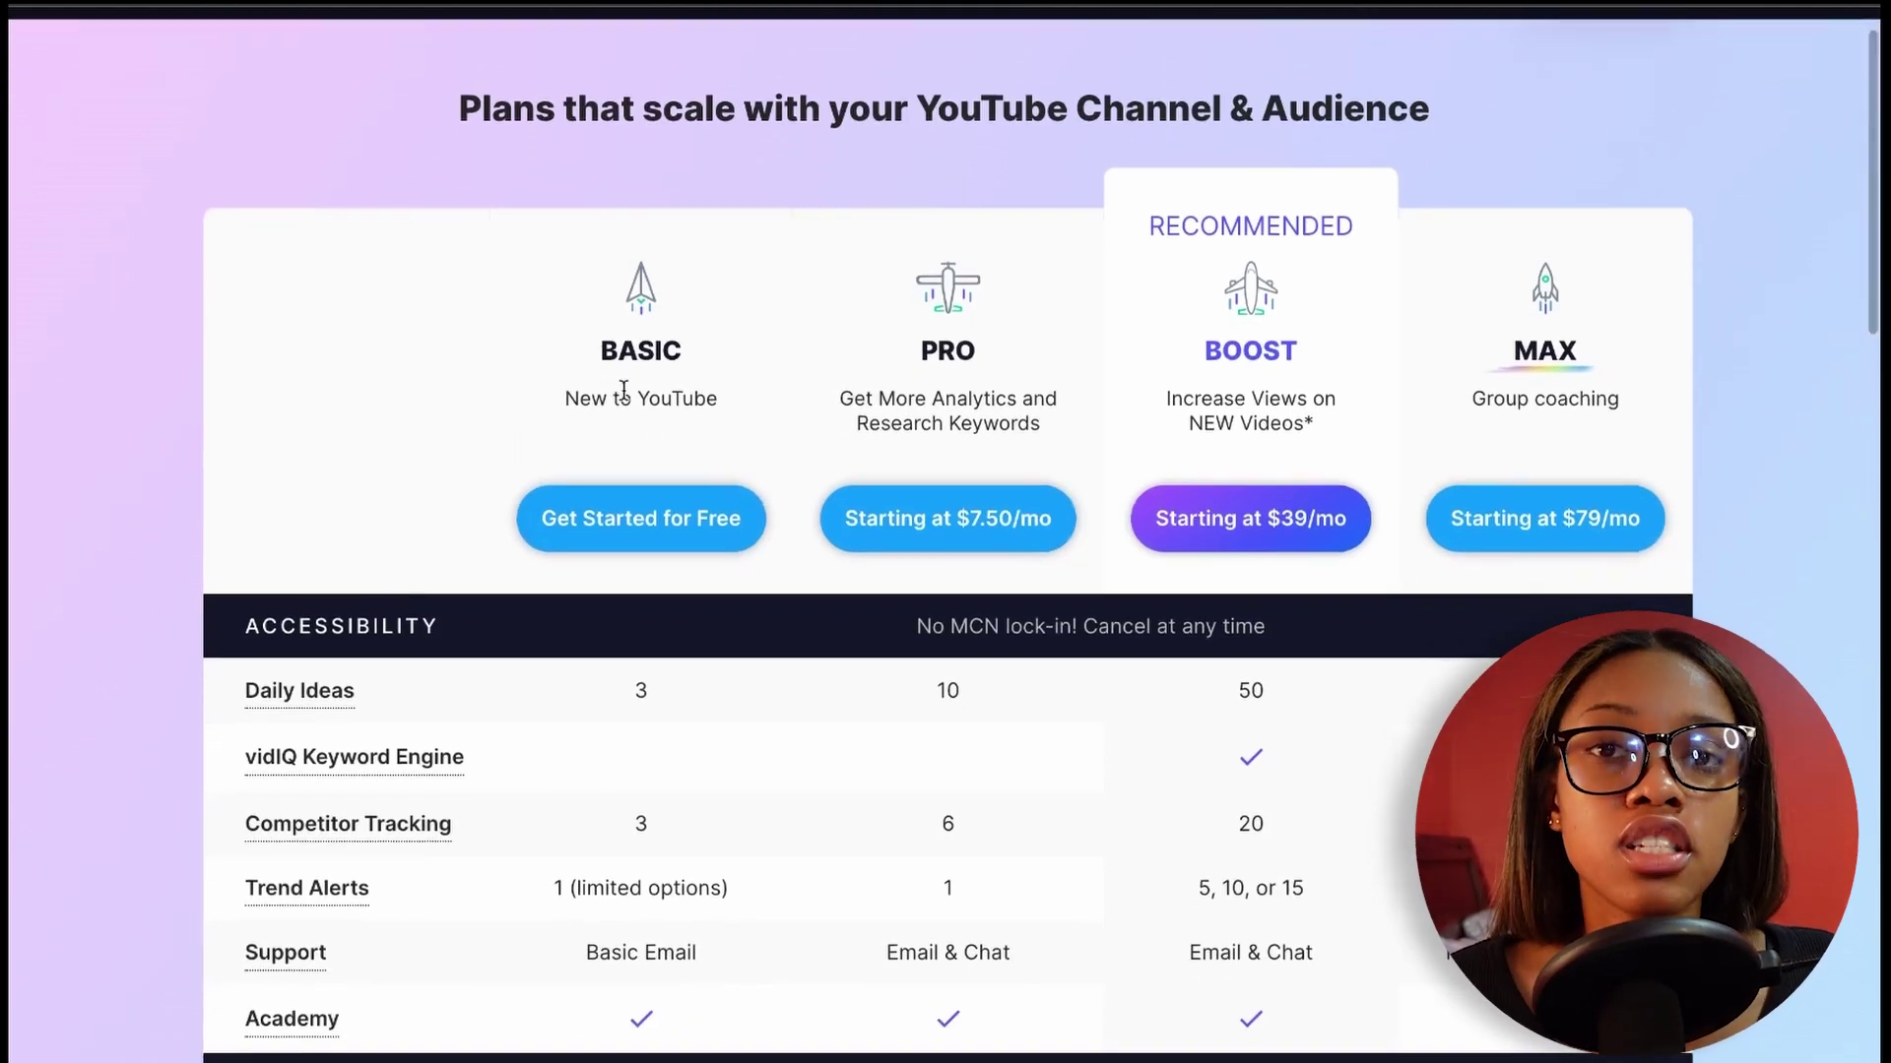
{"action": "scroll", "coordinate": [624, 390], "scroll_direction": "up", "scroll_amount": 2}
{"action": "scroll", "coordinate": [623, 390], "scroll_direction": "down", "scroll_amount": 3}
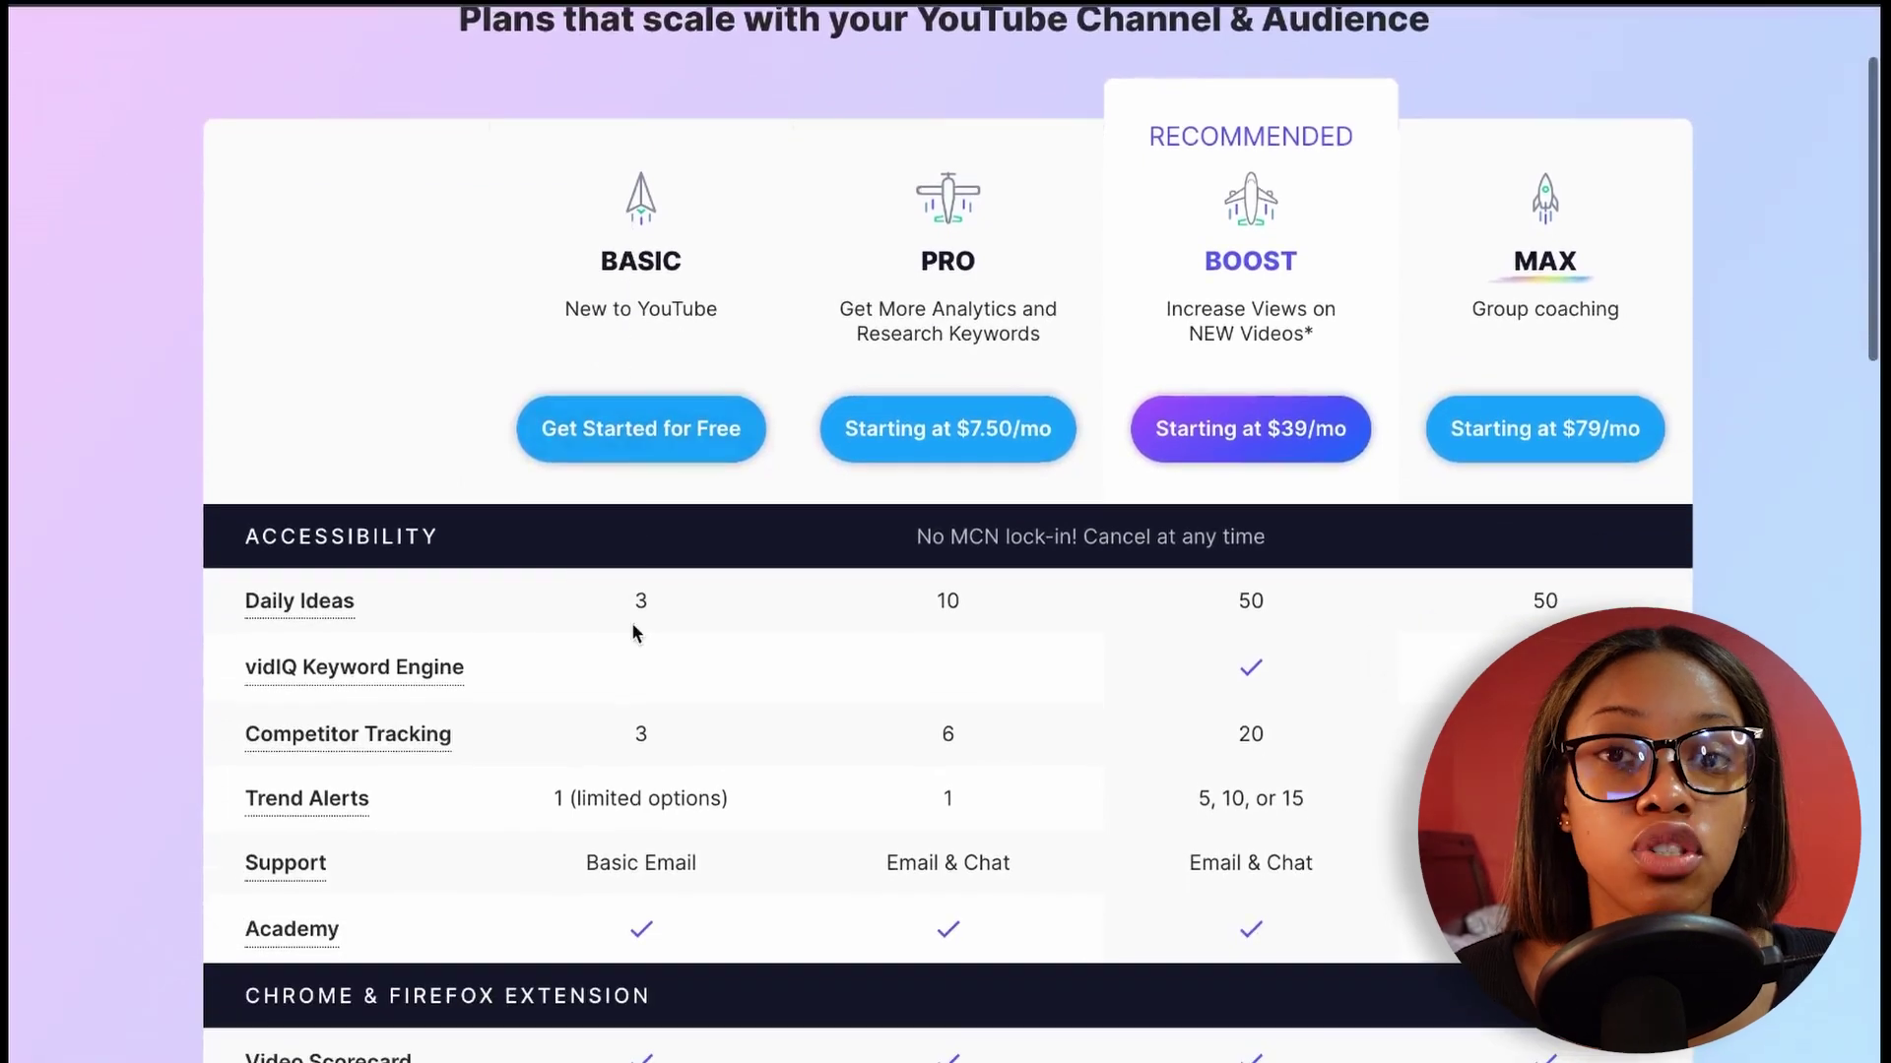
{"action": "scroll", "coordinate": [1047, 386], "scroll_direction": "up", "scroll_amount": 2}
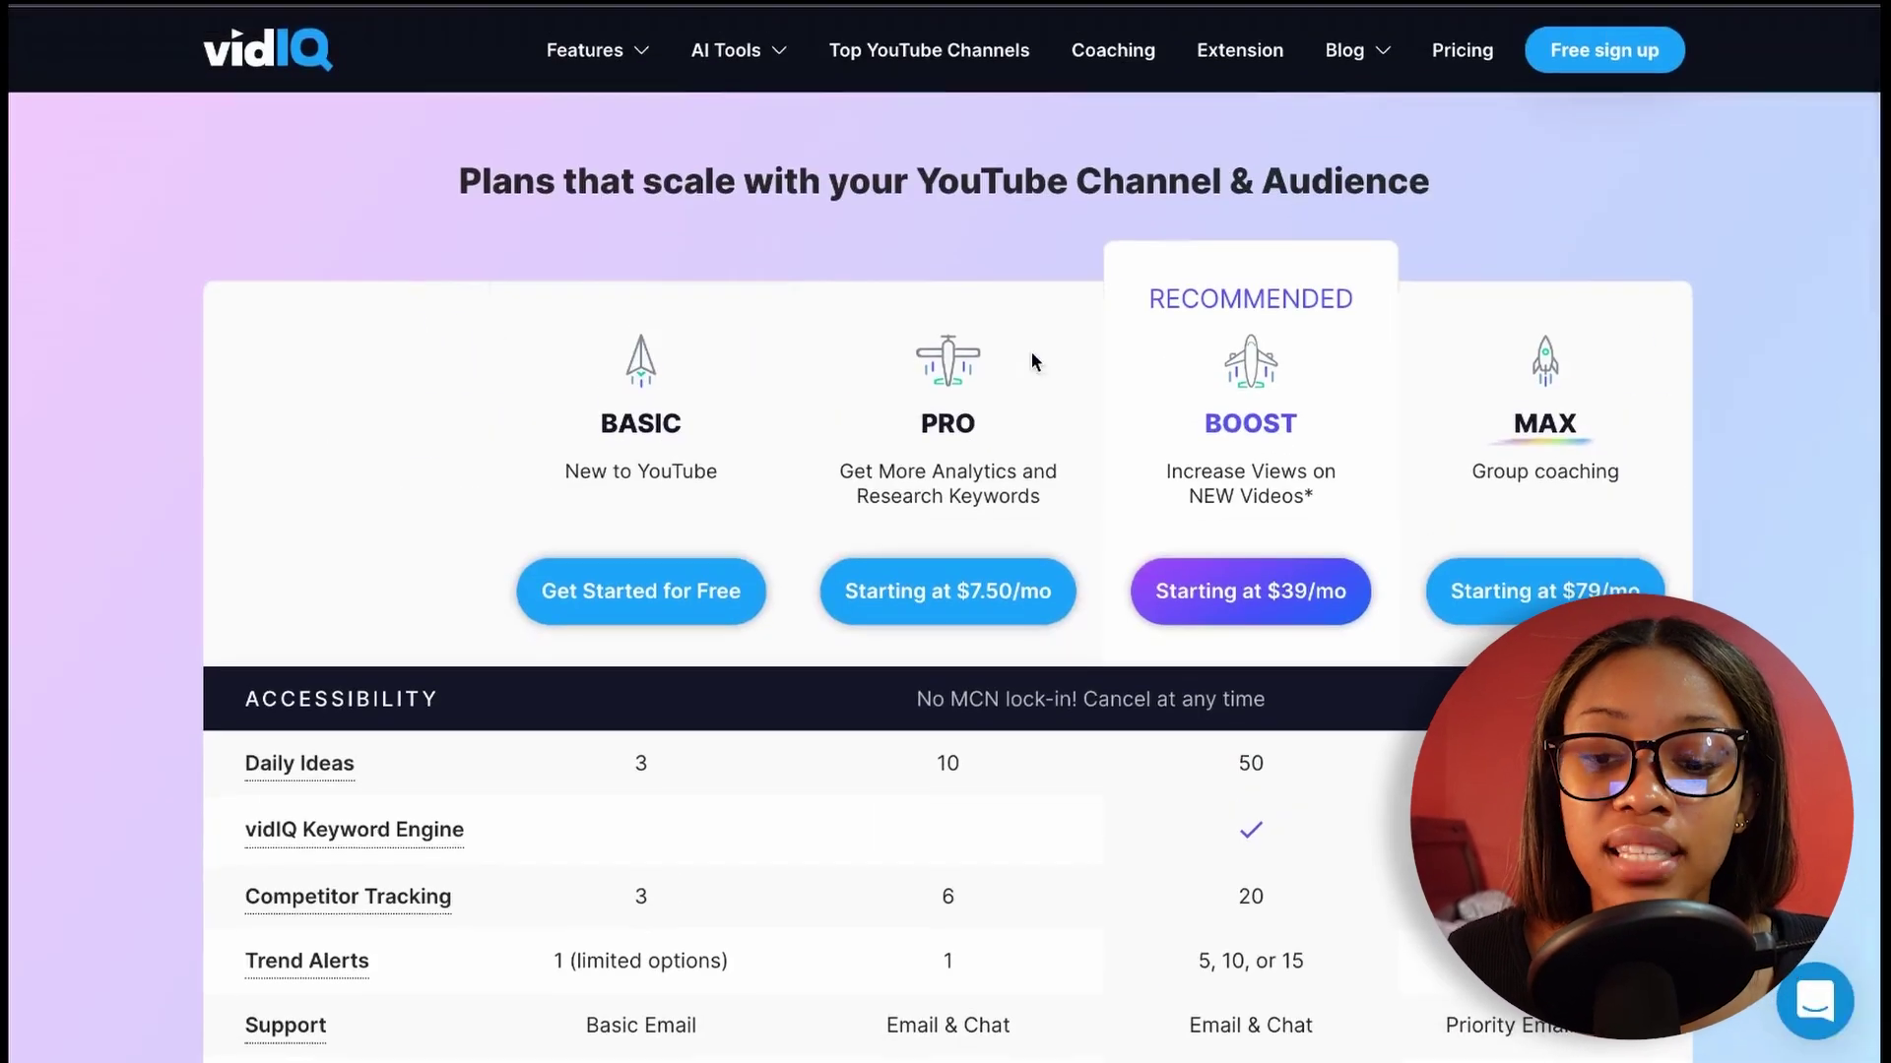
{"action": "scroll", "coordinate": [1031, 359], "scroll_direction": "down", "scroll_amount": 13}
{"action": "scroll", "coordinate": [1031, 360], "scroll_direction": "down", "scroll_amount": 8}
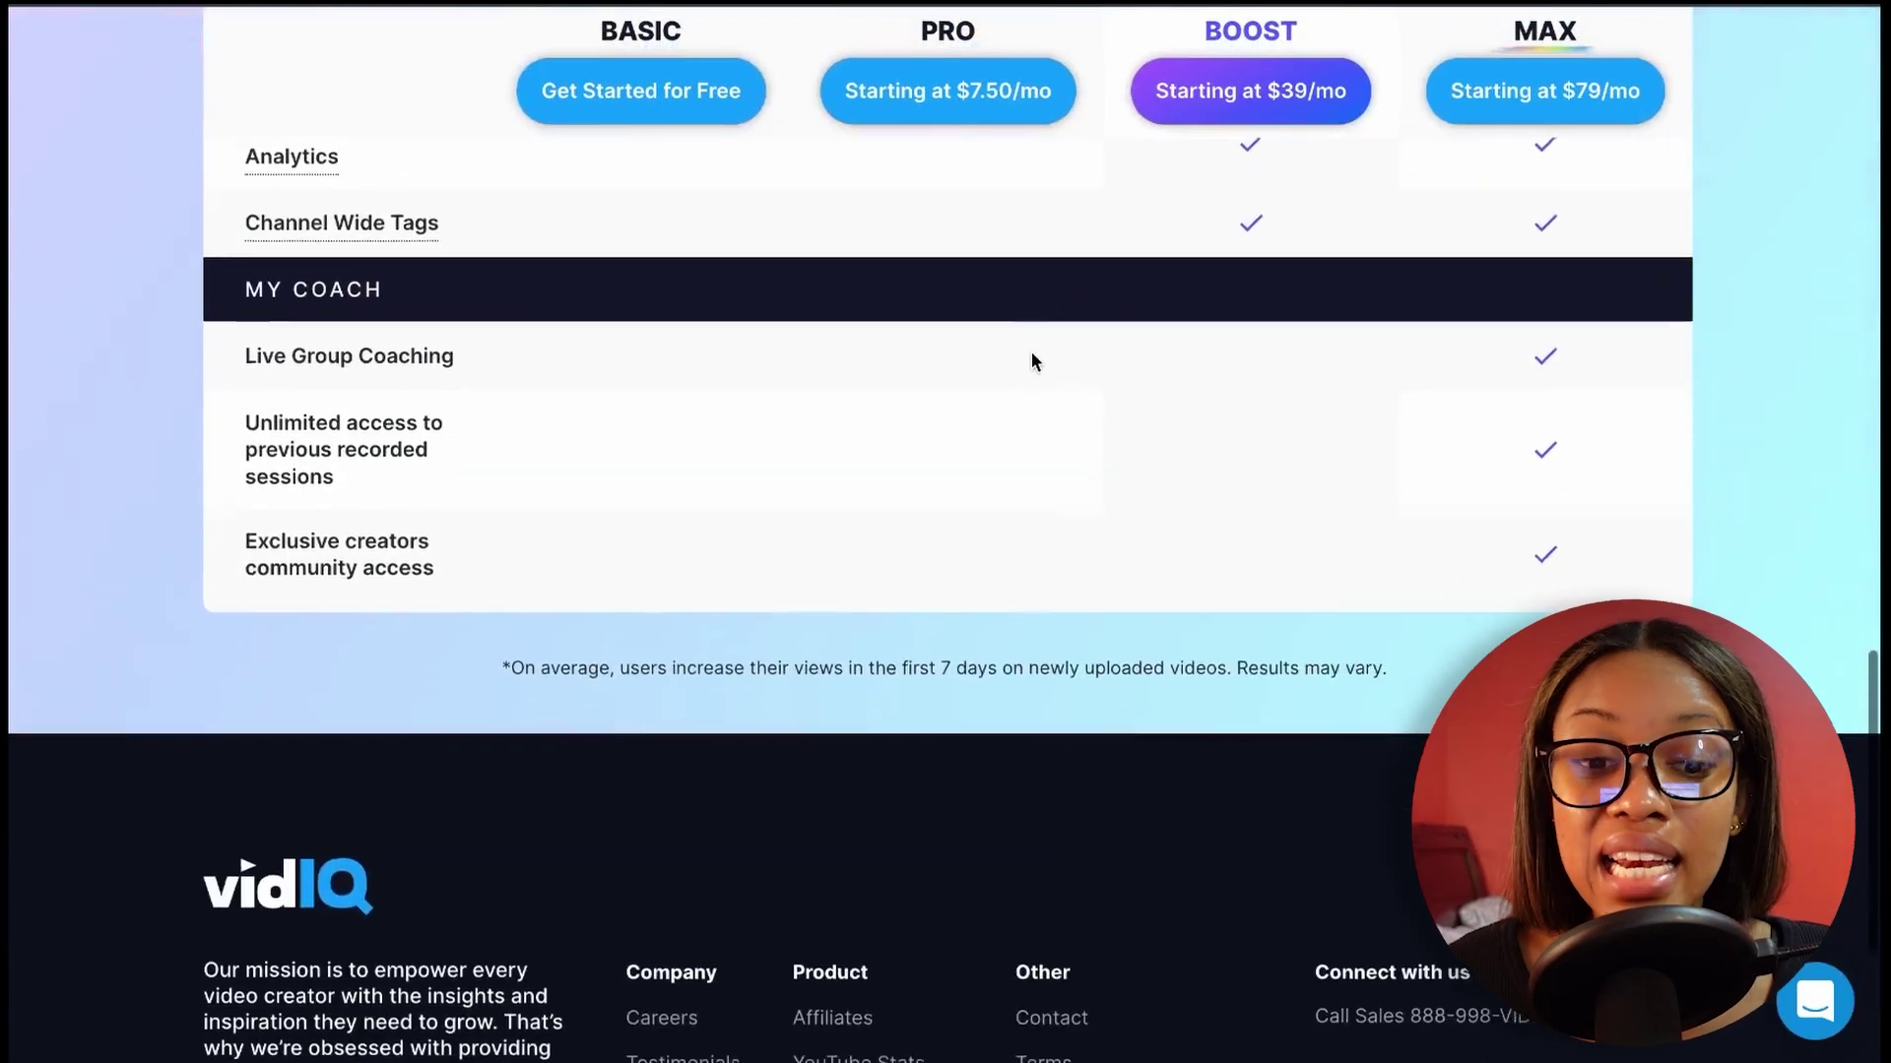
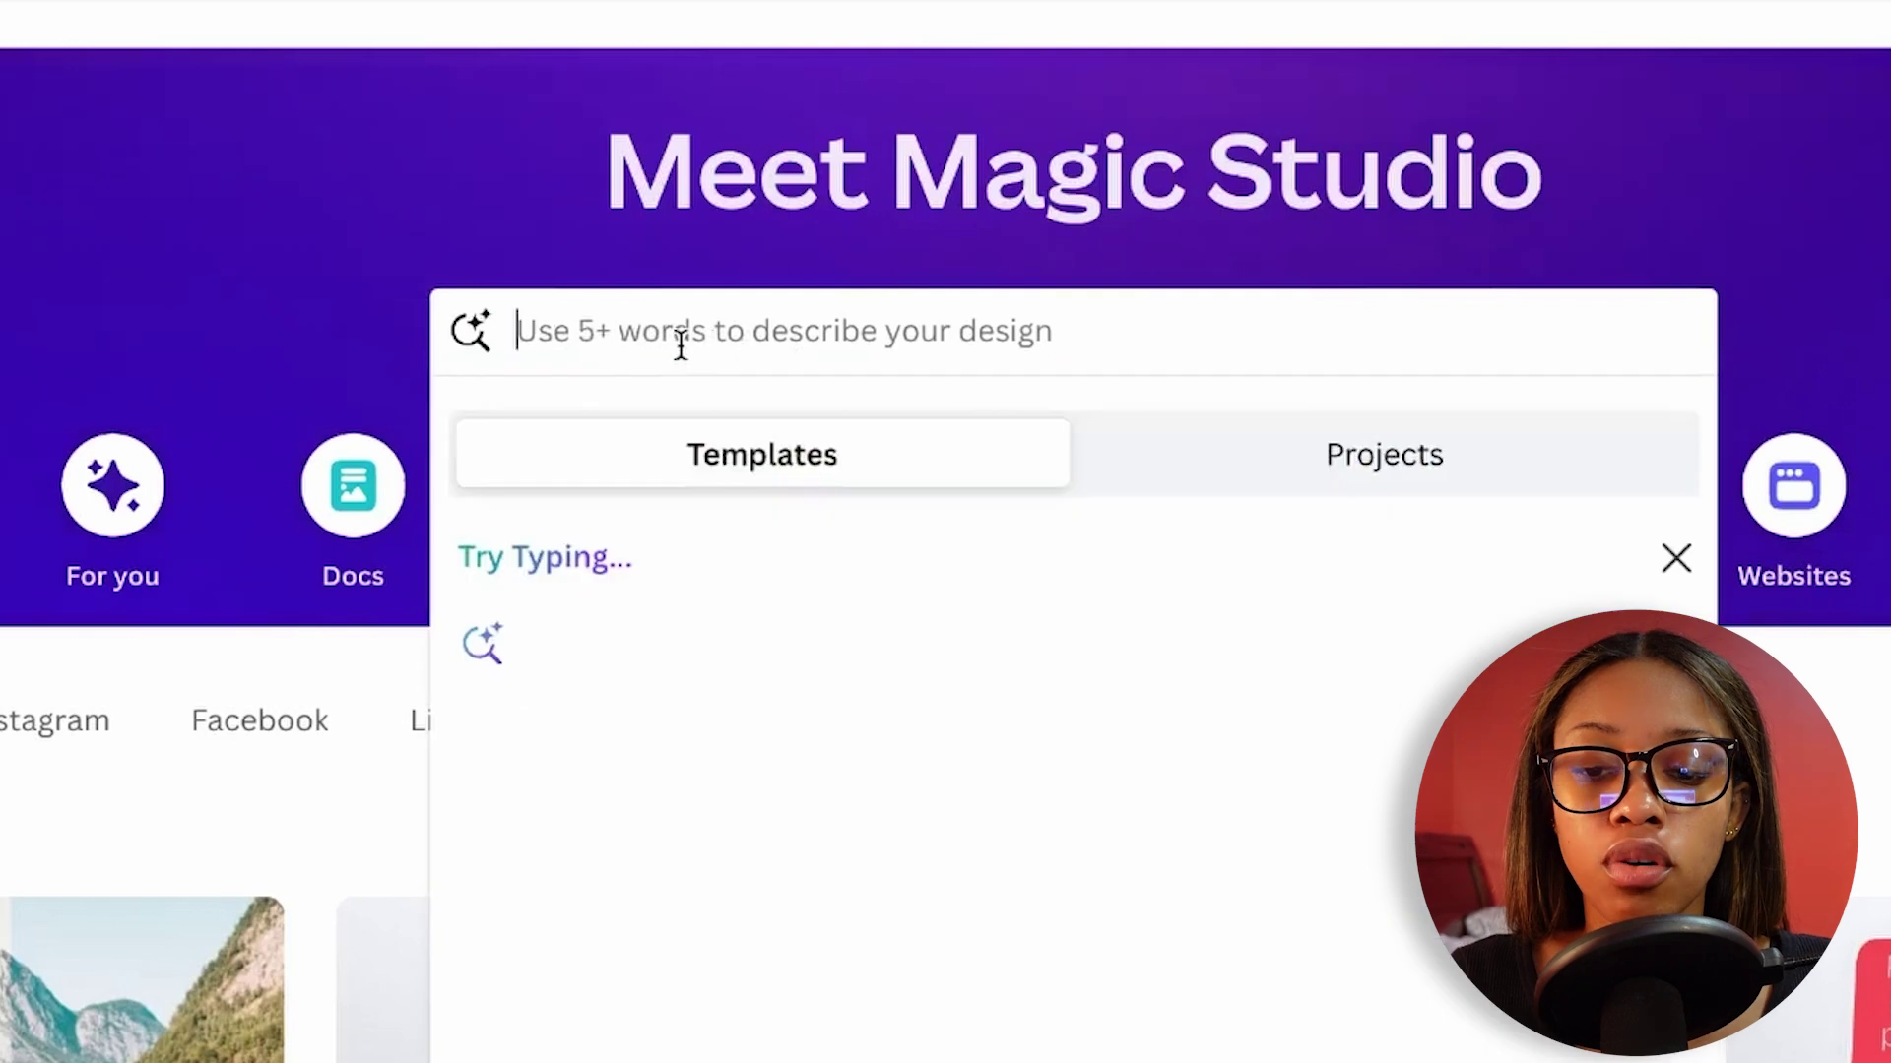
In Canva, search for "youtube banner" templates and browse the available designs
{"action": "key", "text": "Return"}
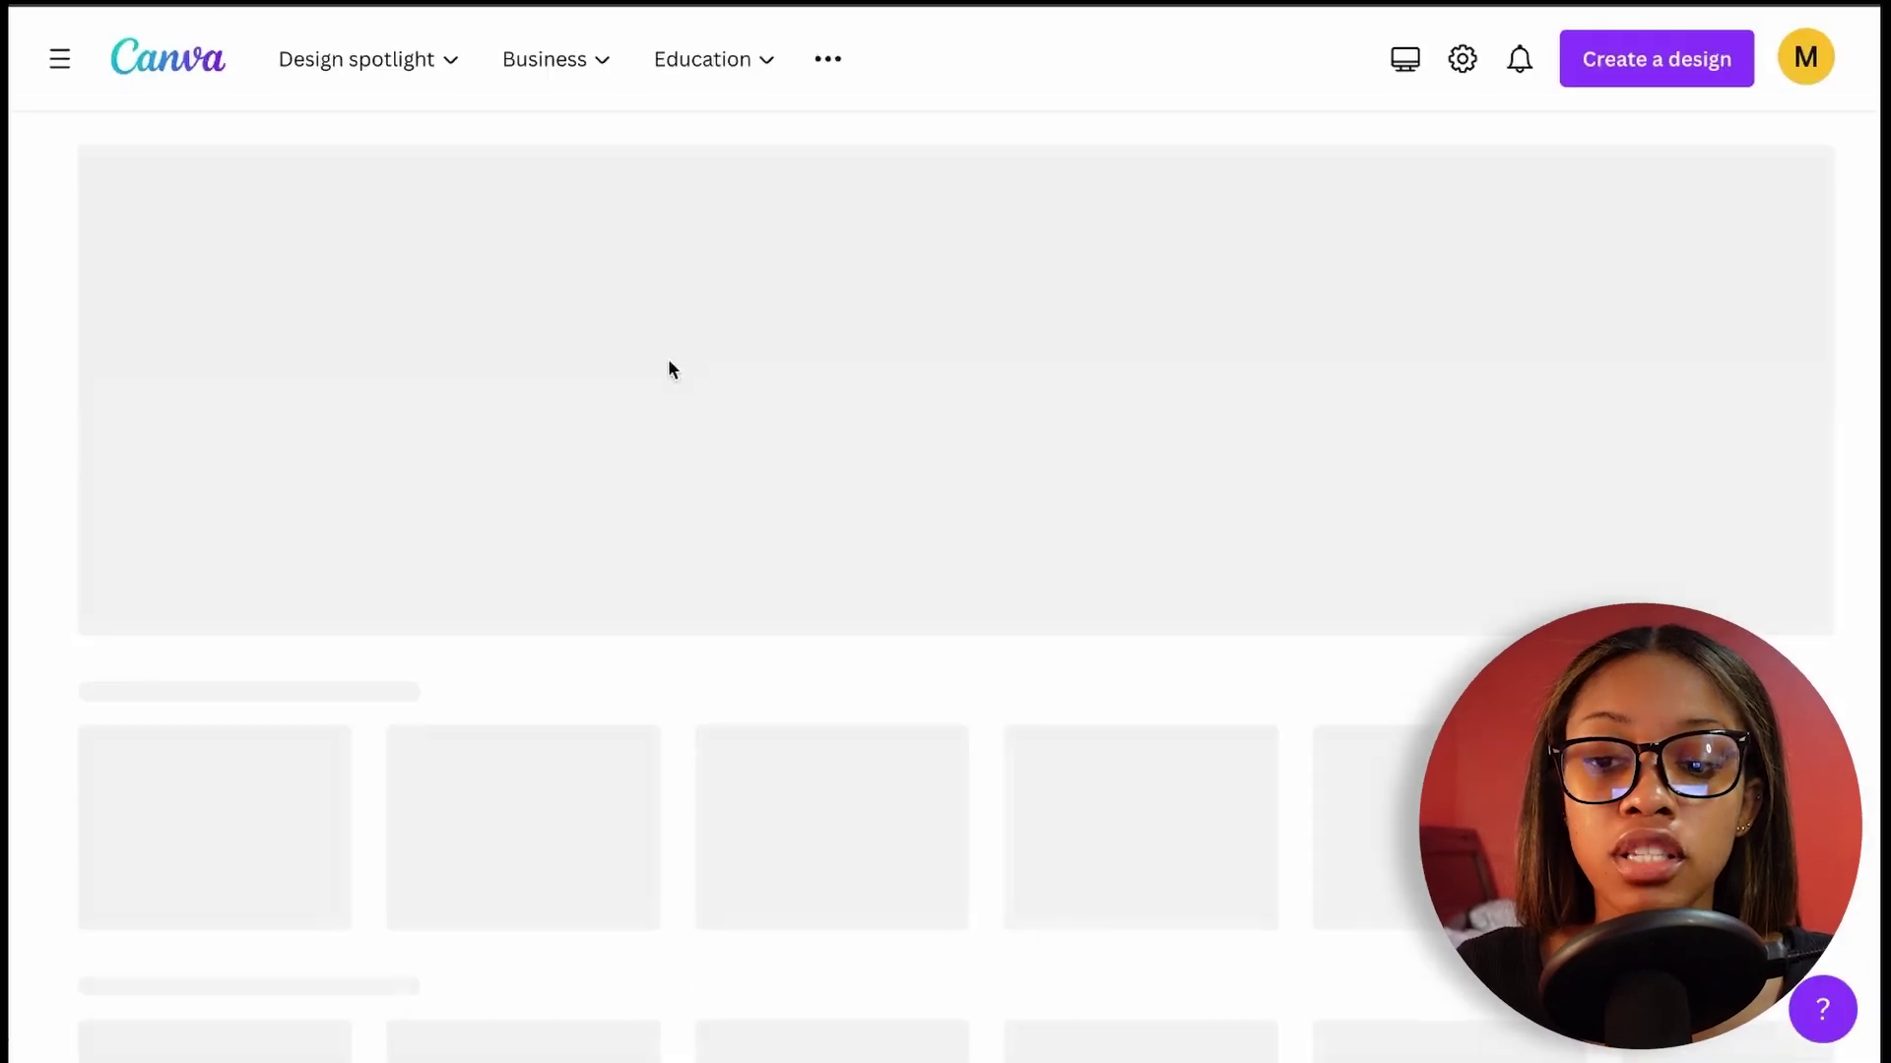
{"action": "scroll", "coordinate": [1019, 228], "scroll_direction": "down", "scroll_amount": 1}
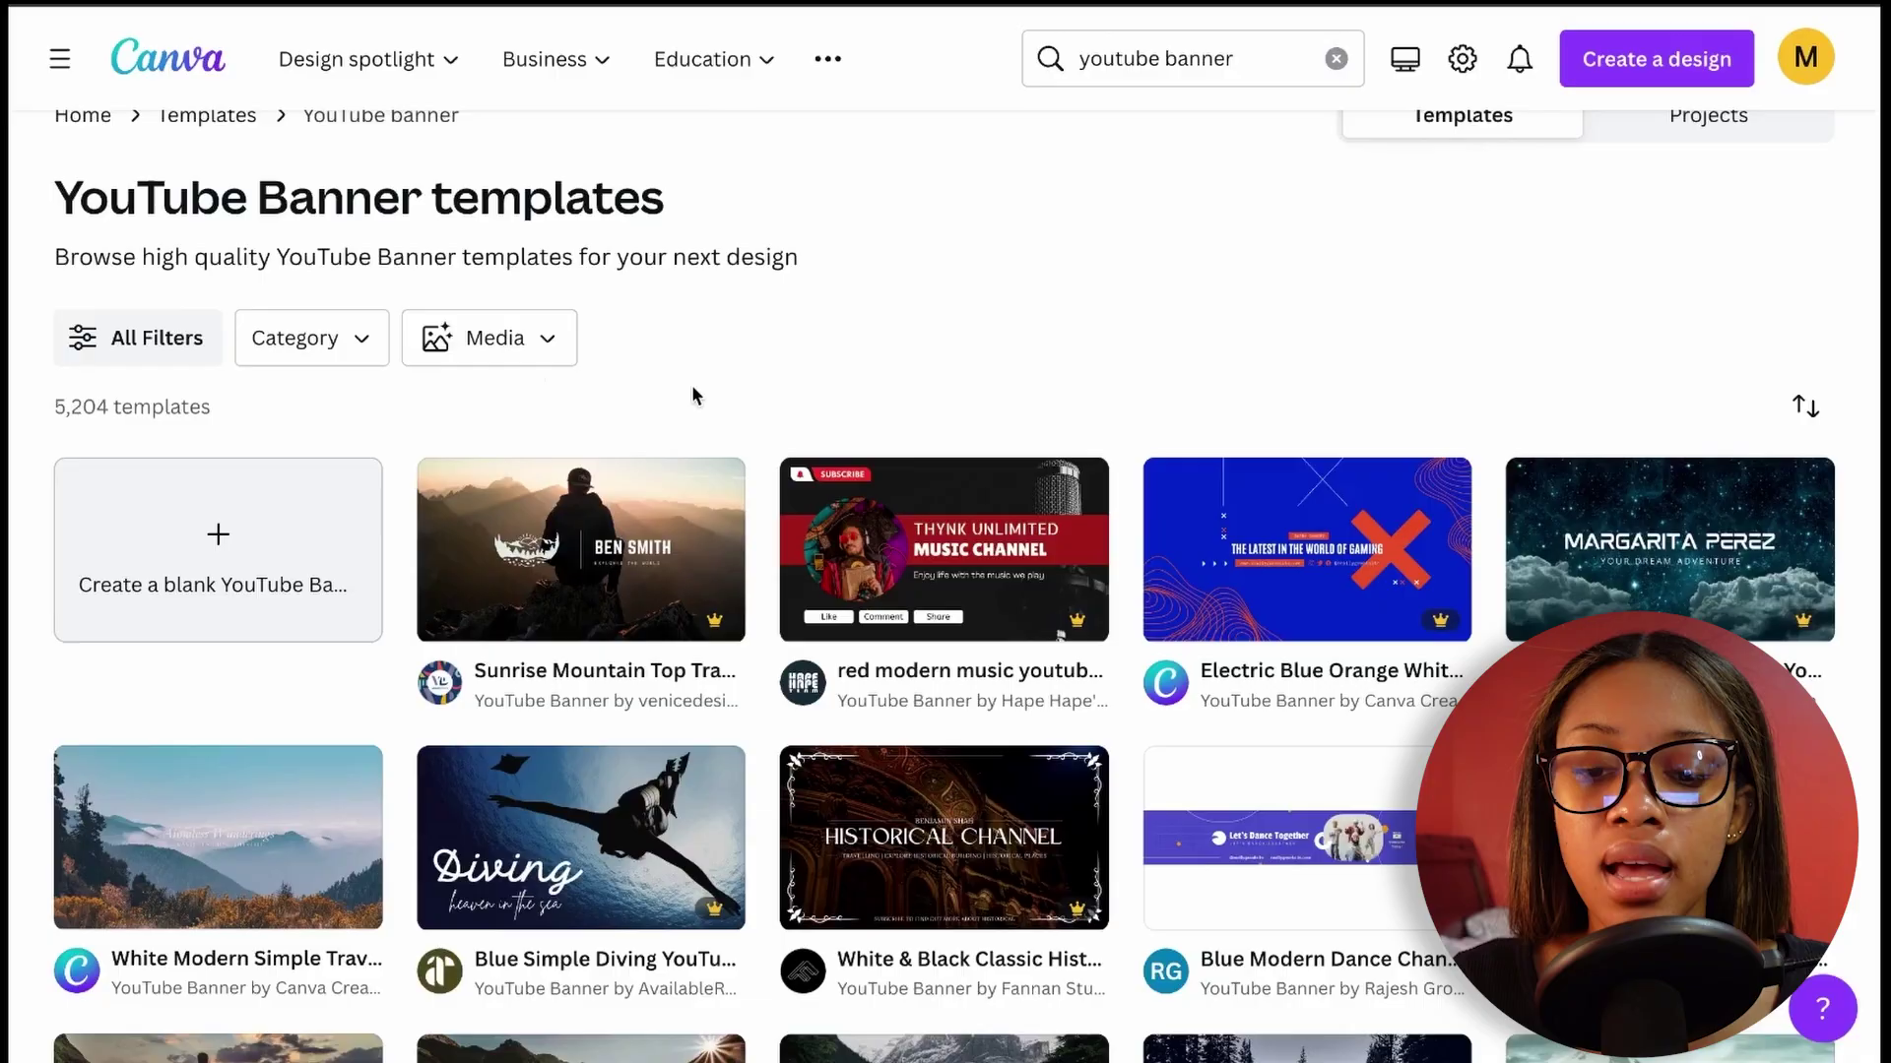
{"action": "scroll", "coordinate": [751, 493], "scroll_direction": "down", "scroll_amount": 8}
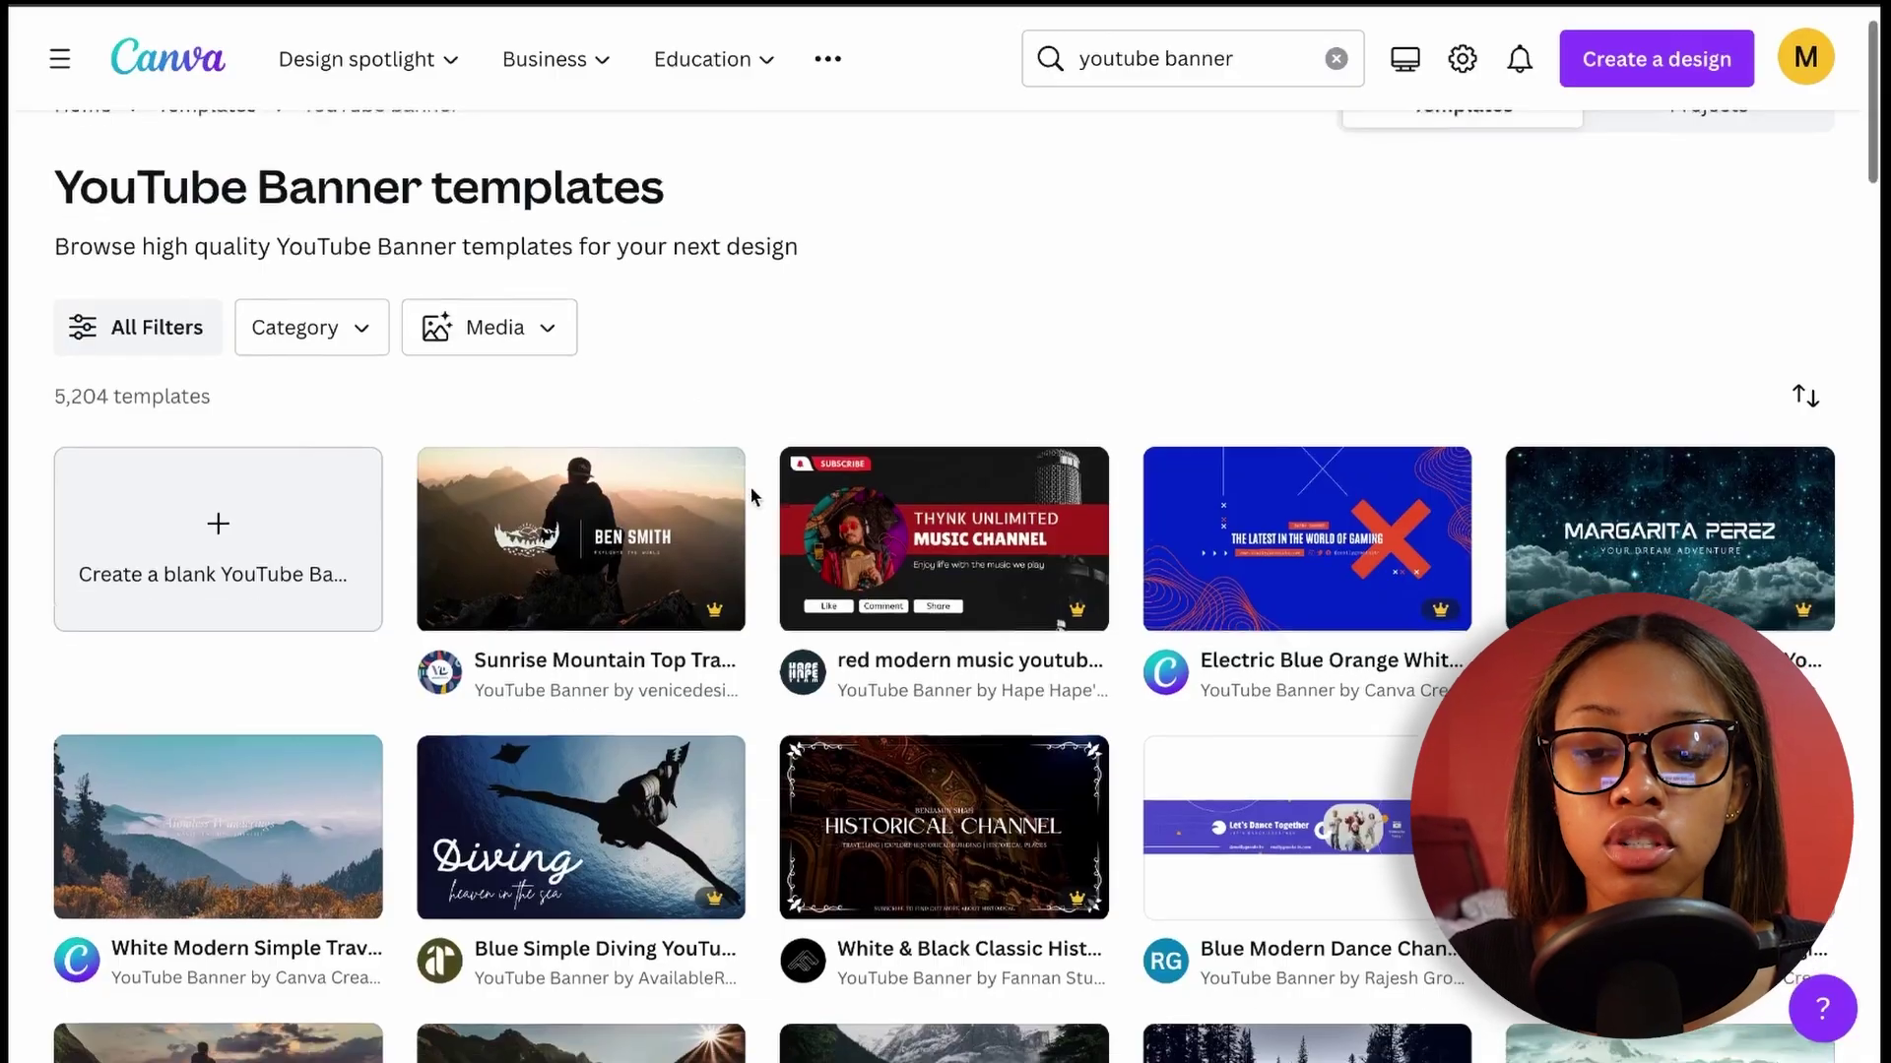
{"action": "scroll", "coordinate": [751, 488], "scroll_direction": "down", "scroll_amount": 8}
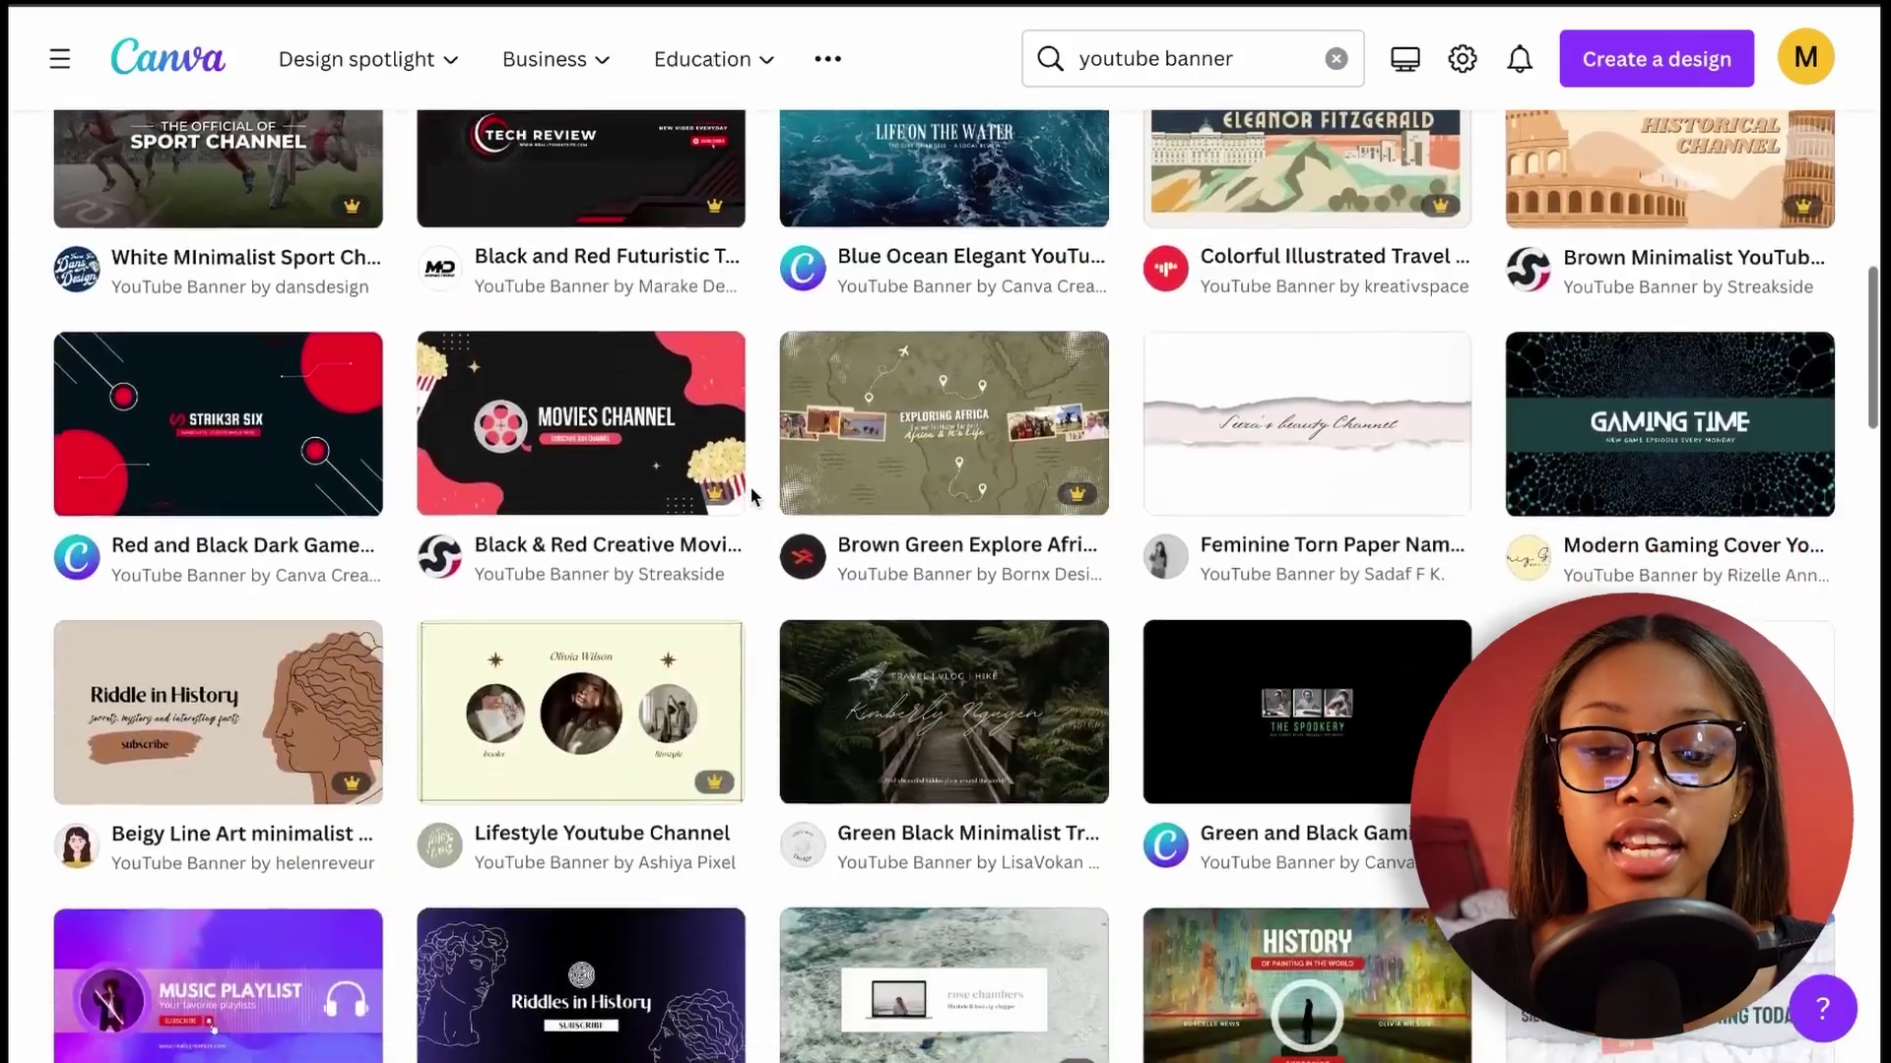
{"action": "scroll", "coordinate": [751, 486], "scroll_direction": "up", "scroll_amount": 18}
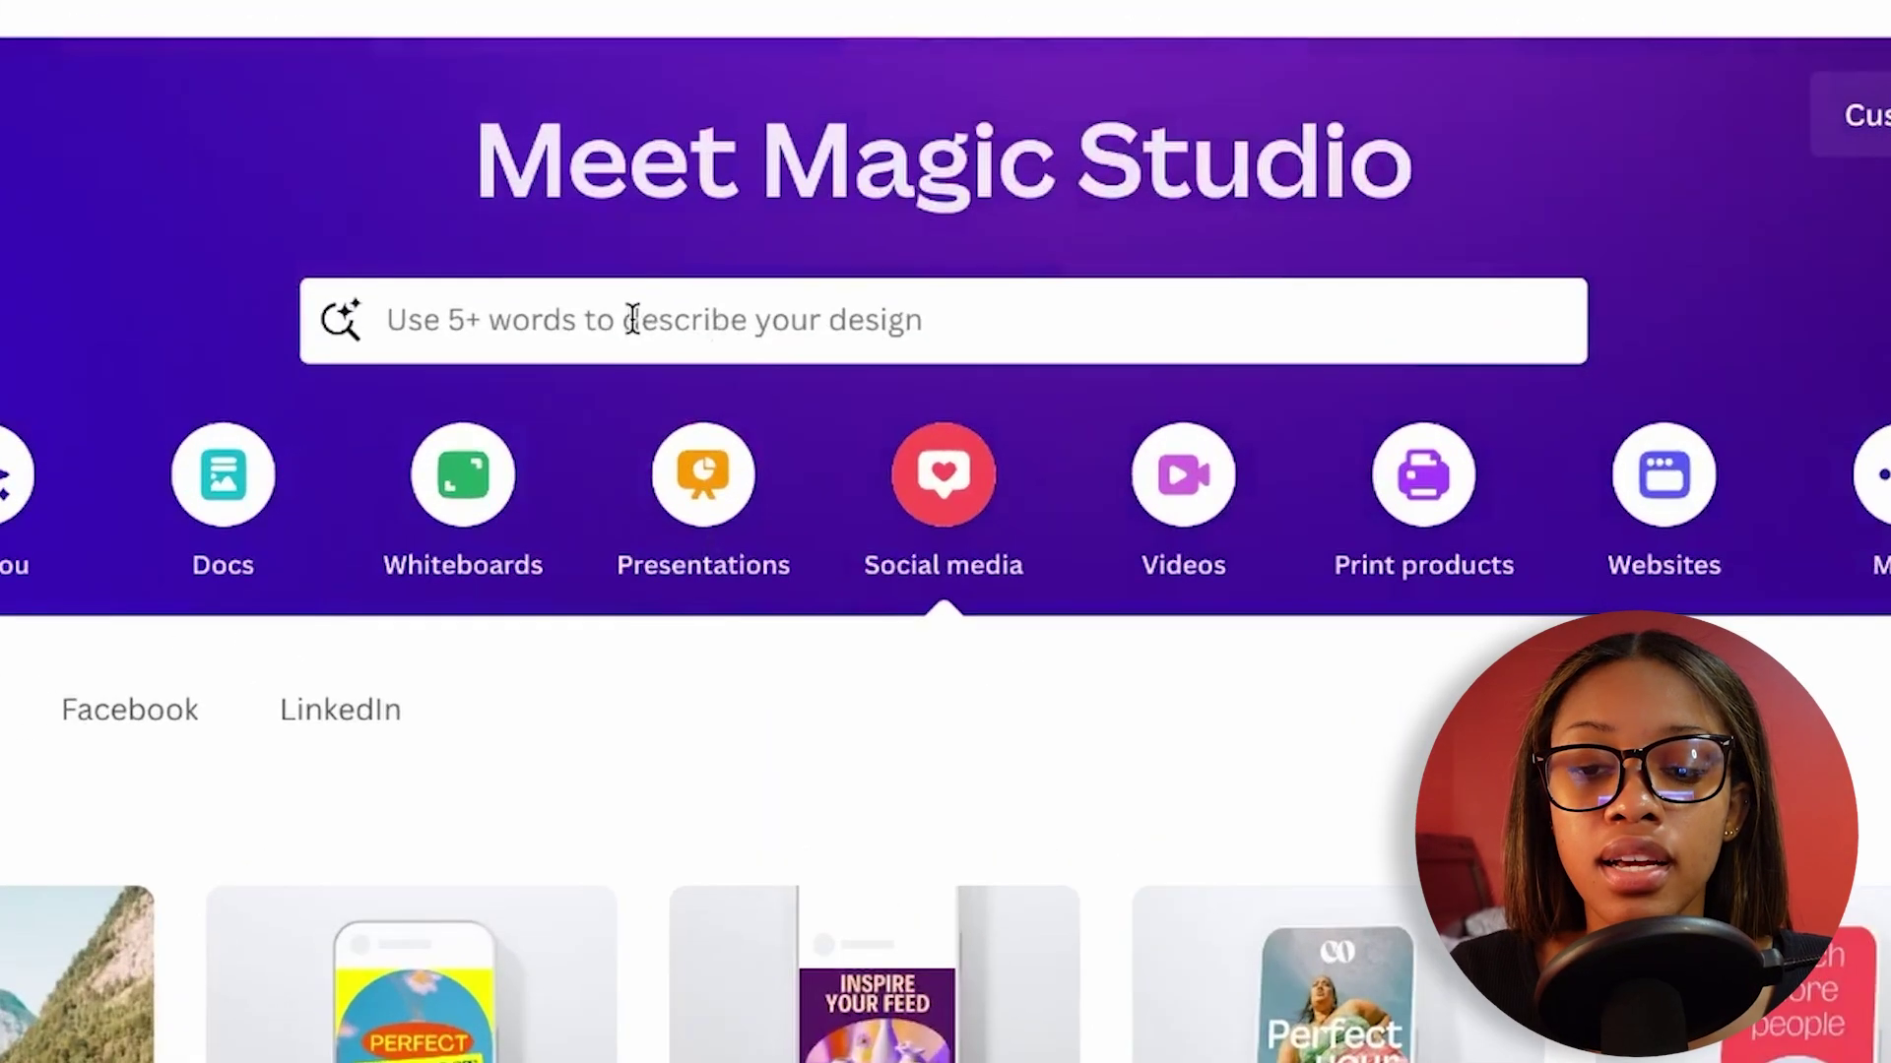
Search for "youtube profile picture" templates on the Canva home page and browse the designs
{"action": "left_click", "coordinate": [731, 331]}
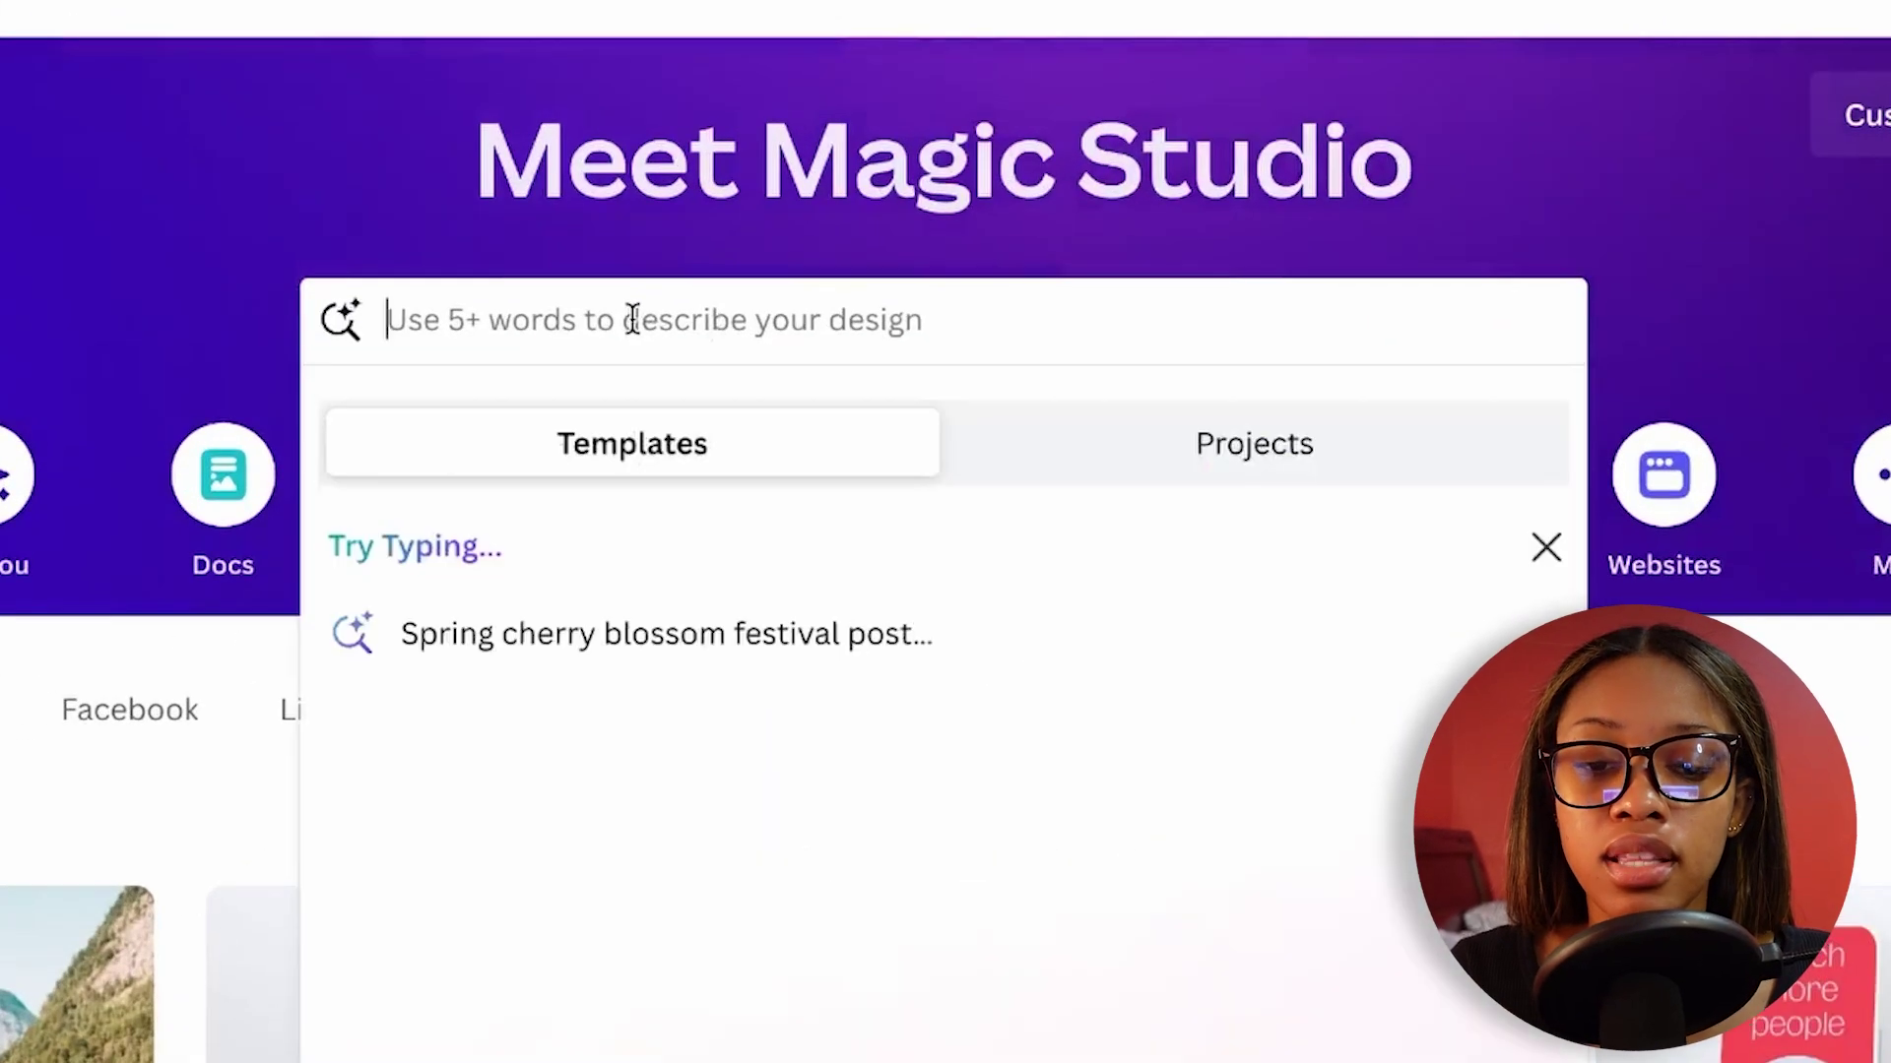
{"action": "type", "text": "youtube profile picture"}
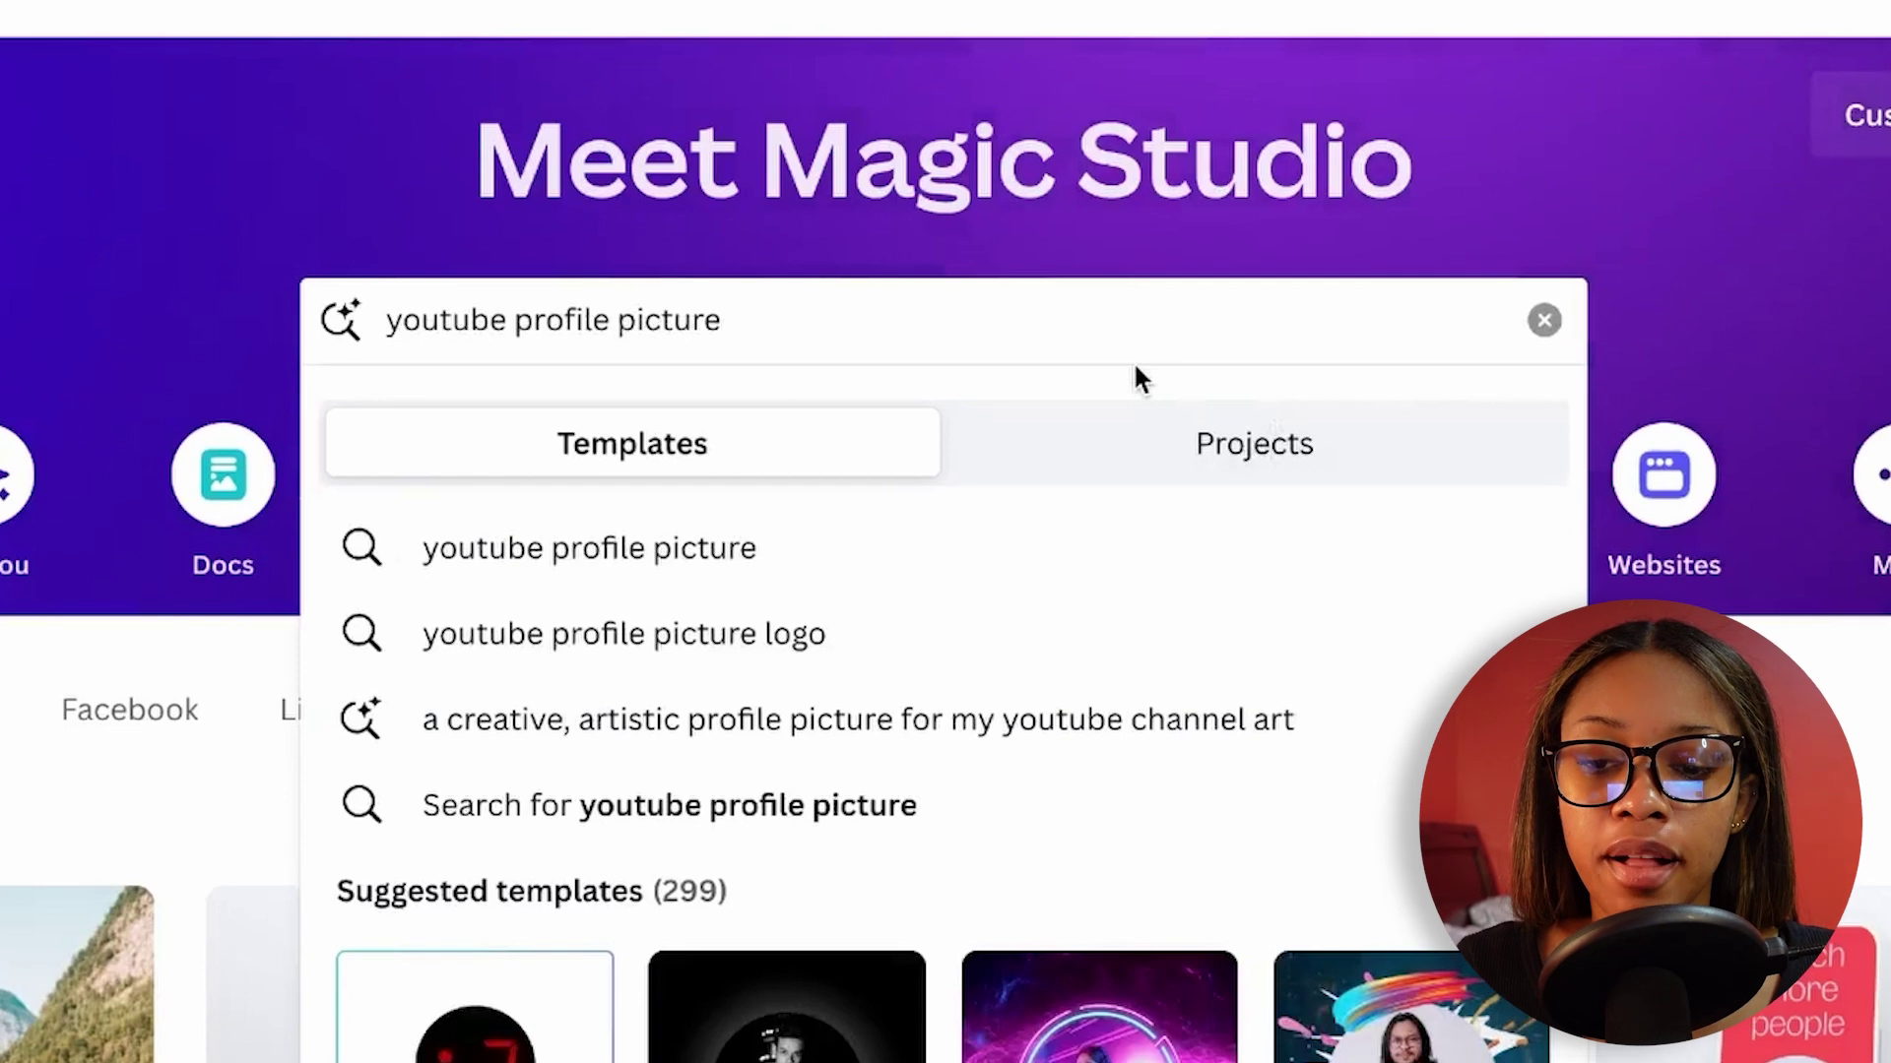
{"action": "key", "text": "Return"}
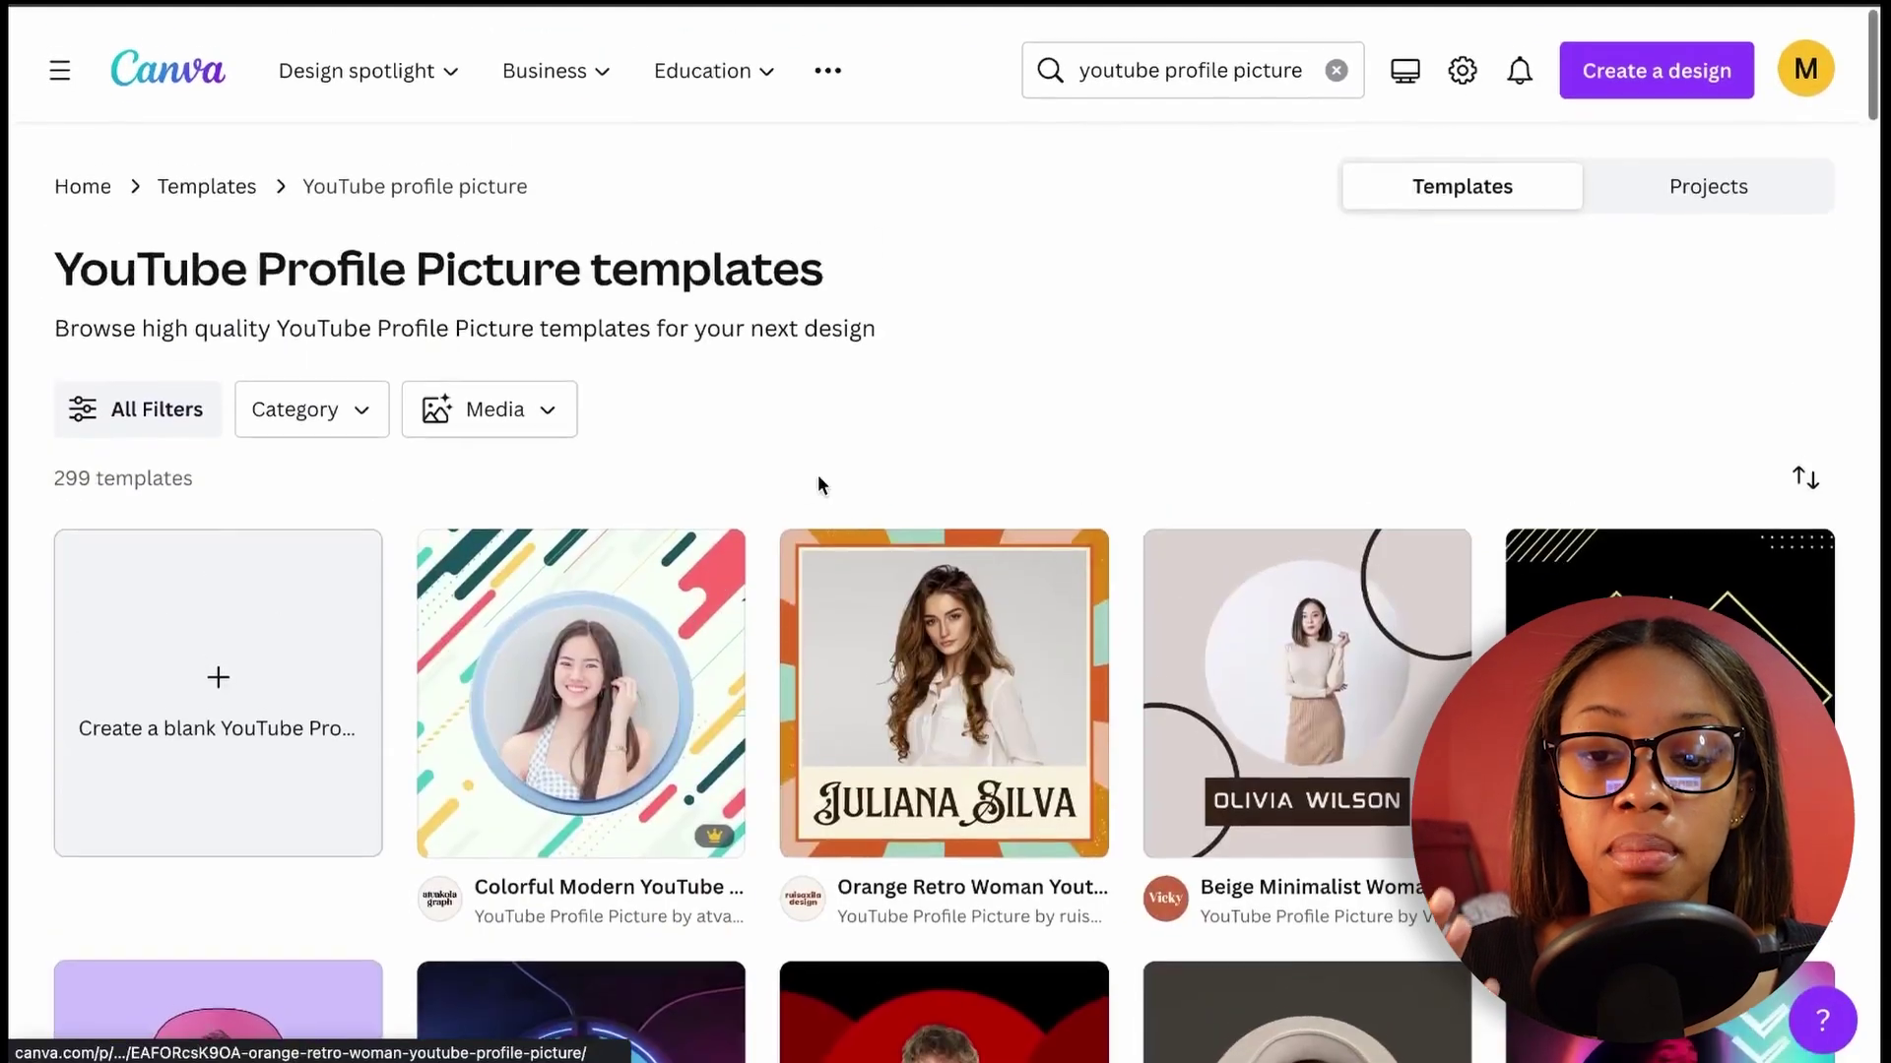
{"action": "scroll", "coordinate": [810, 490], "scroll_direction": "down", "scroll_amount": 8}
{"action": "scroll", "coordinate": [817, 475], "scroll_direction": "down", "scroll_amount": 5}
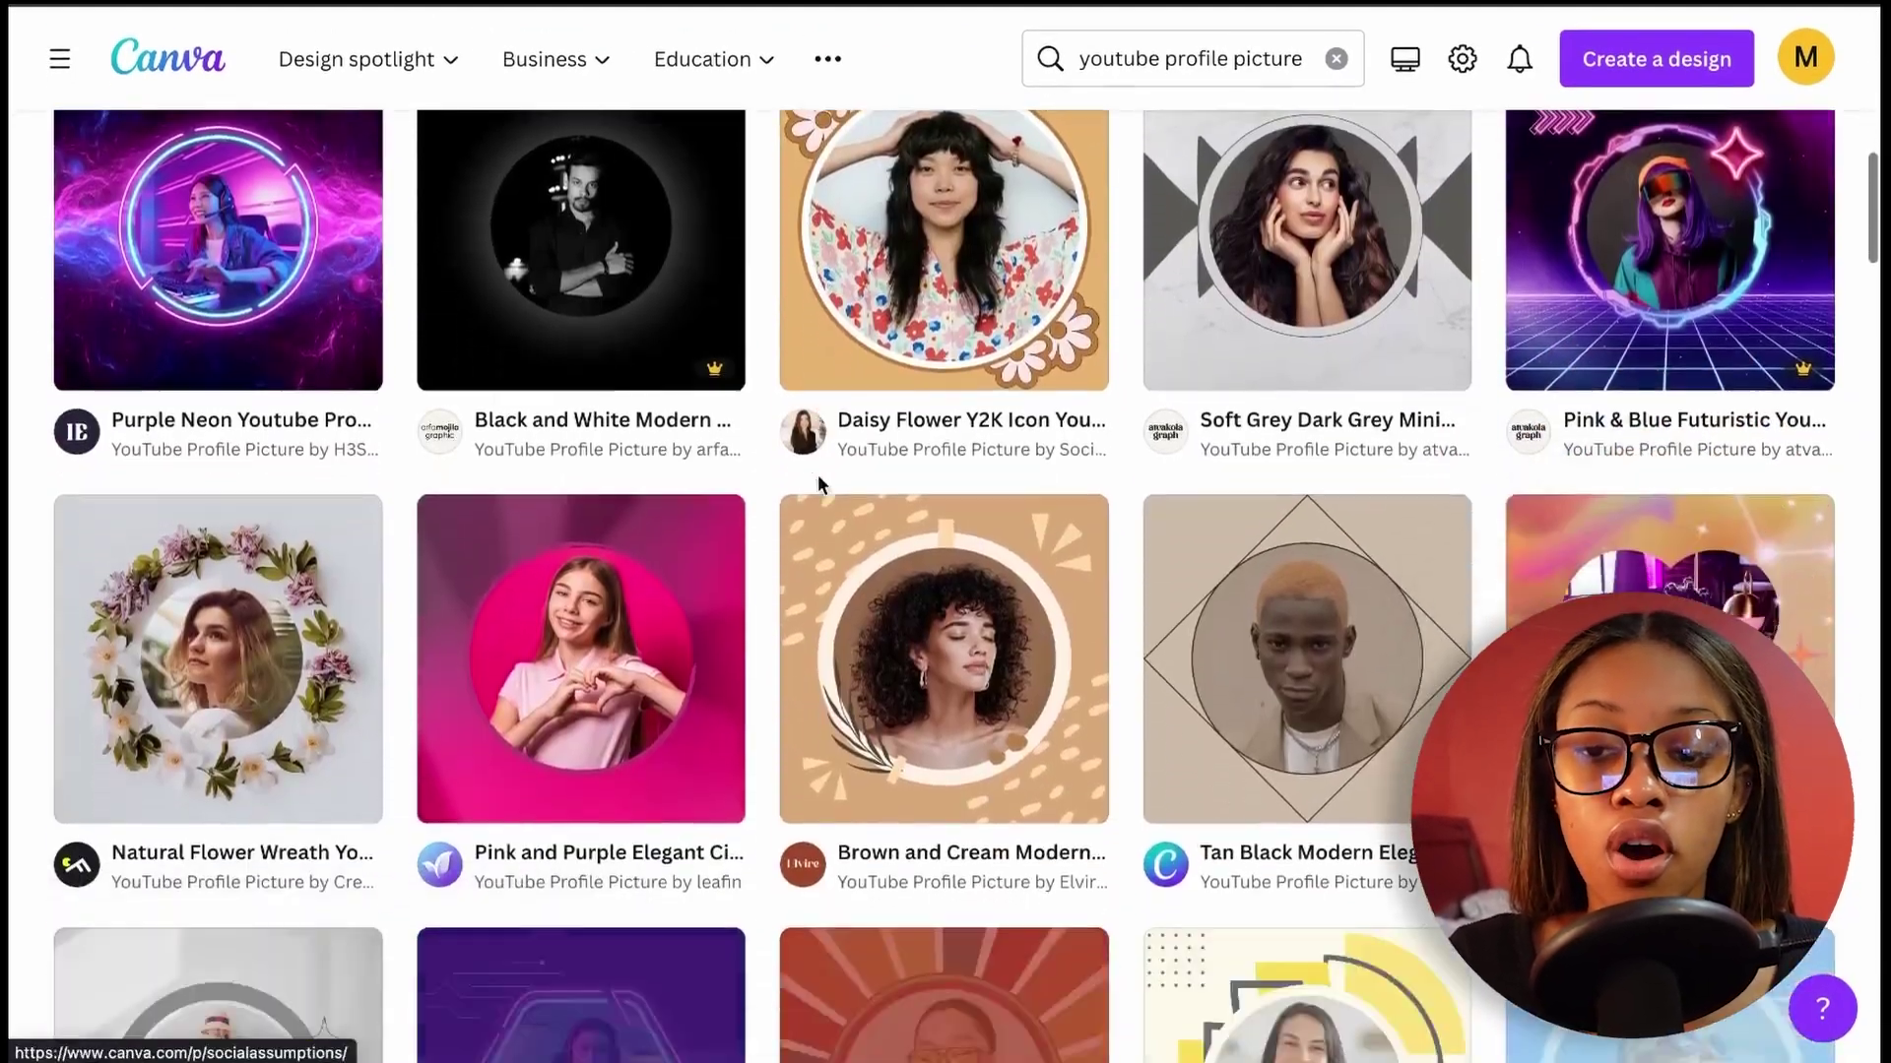
{"action": "scroll", "coordinate": [817, 475], "scroll_direction": "up", "scroll_amount": 10}
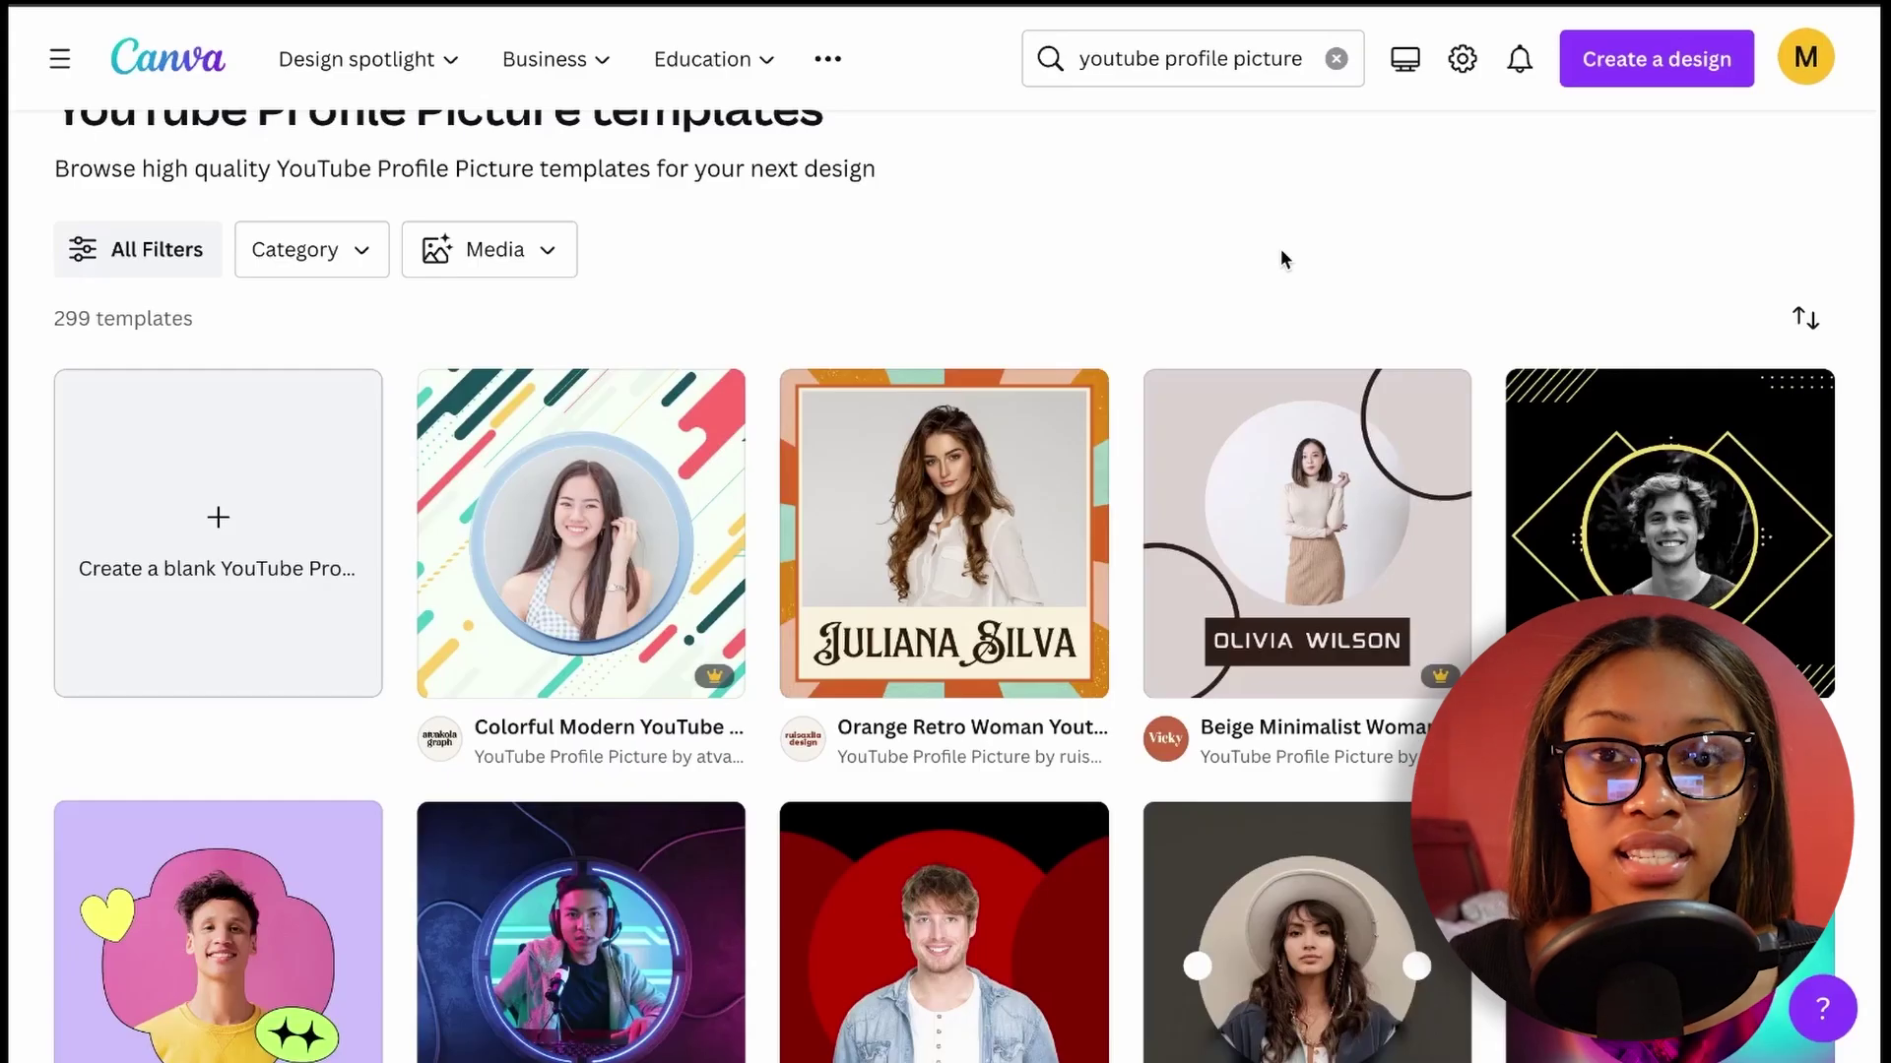
{"action": "scroll", "coordinate": [1282, 258], "scroll_direction": "down", "scroll_amount": 2}
{"action": "scroll", "coordinate": [1284, 260], "scroll_direction": "down", "scroll_amount": 1}
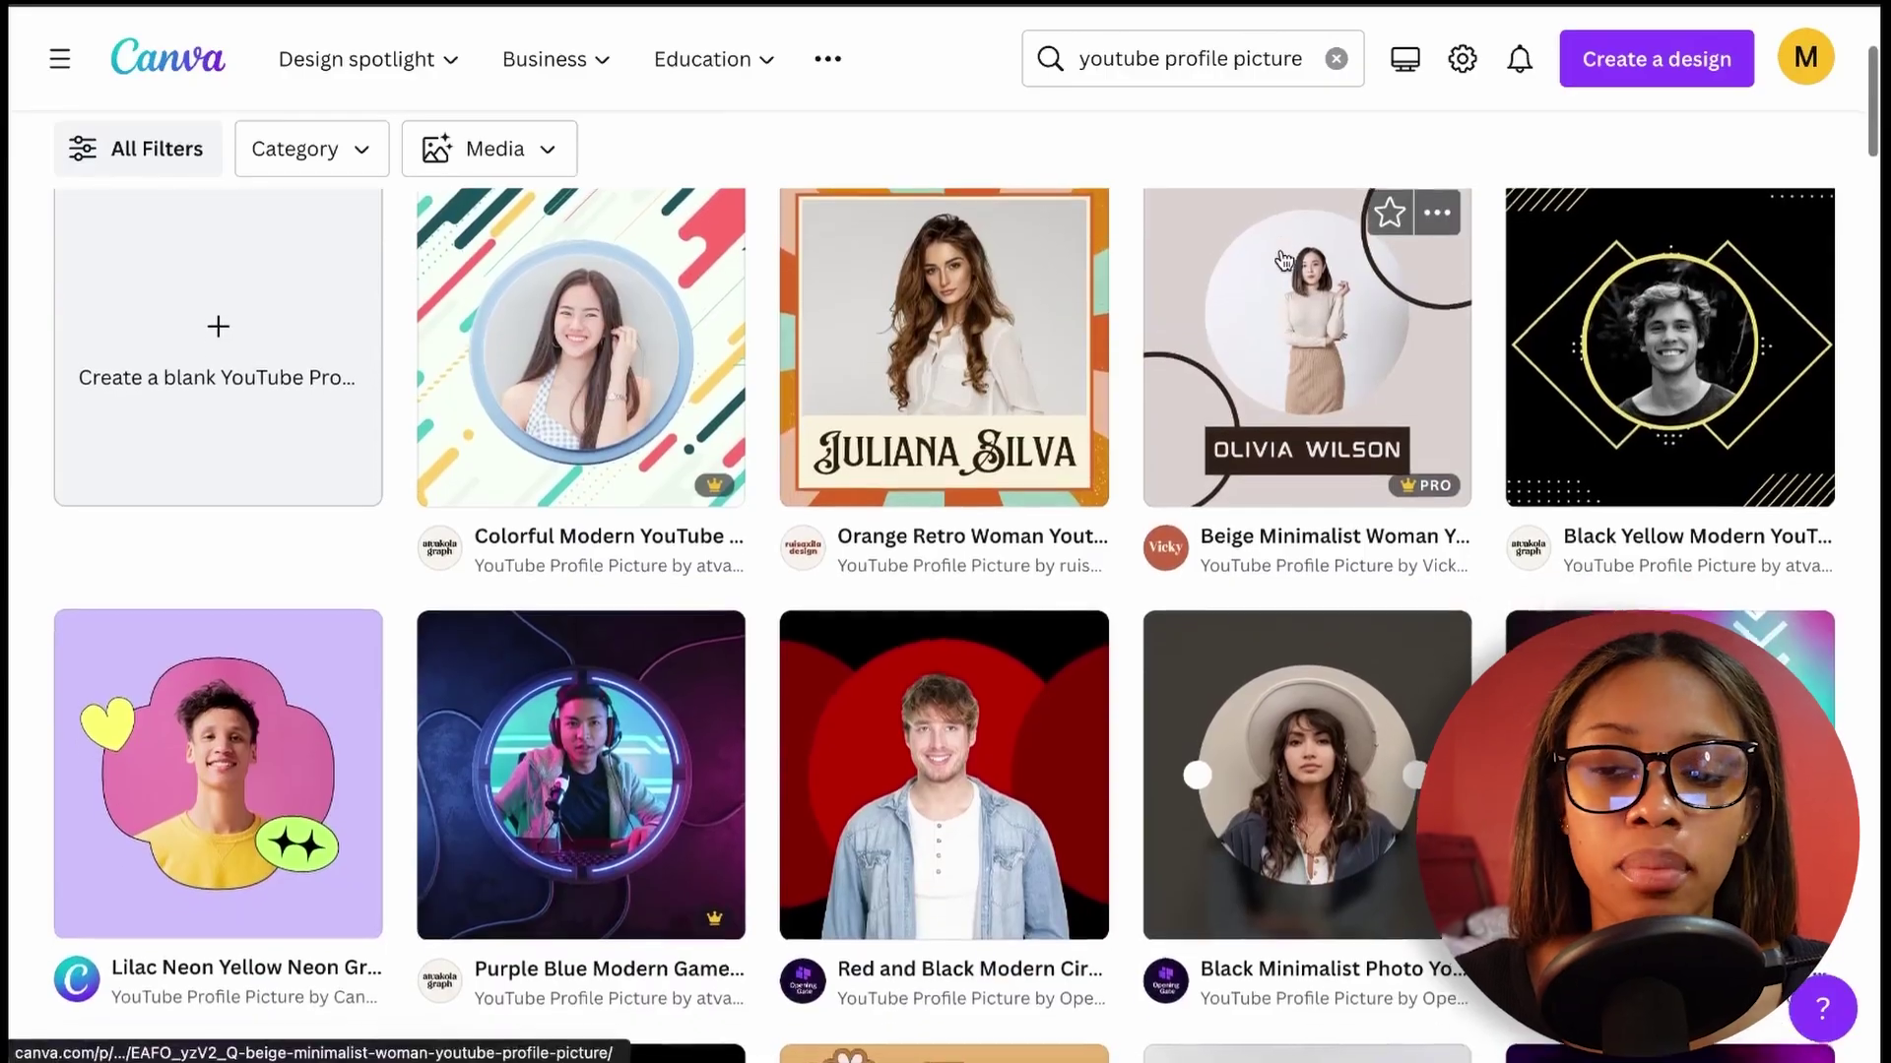
{"action": "scroll", "coordinate": [1282, 256], "scroll_direction": "up", "scroll_amount": 4}
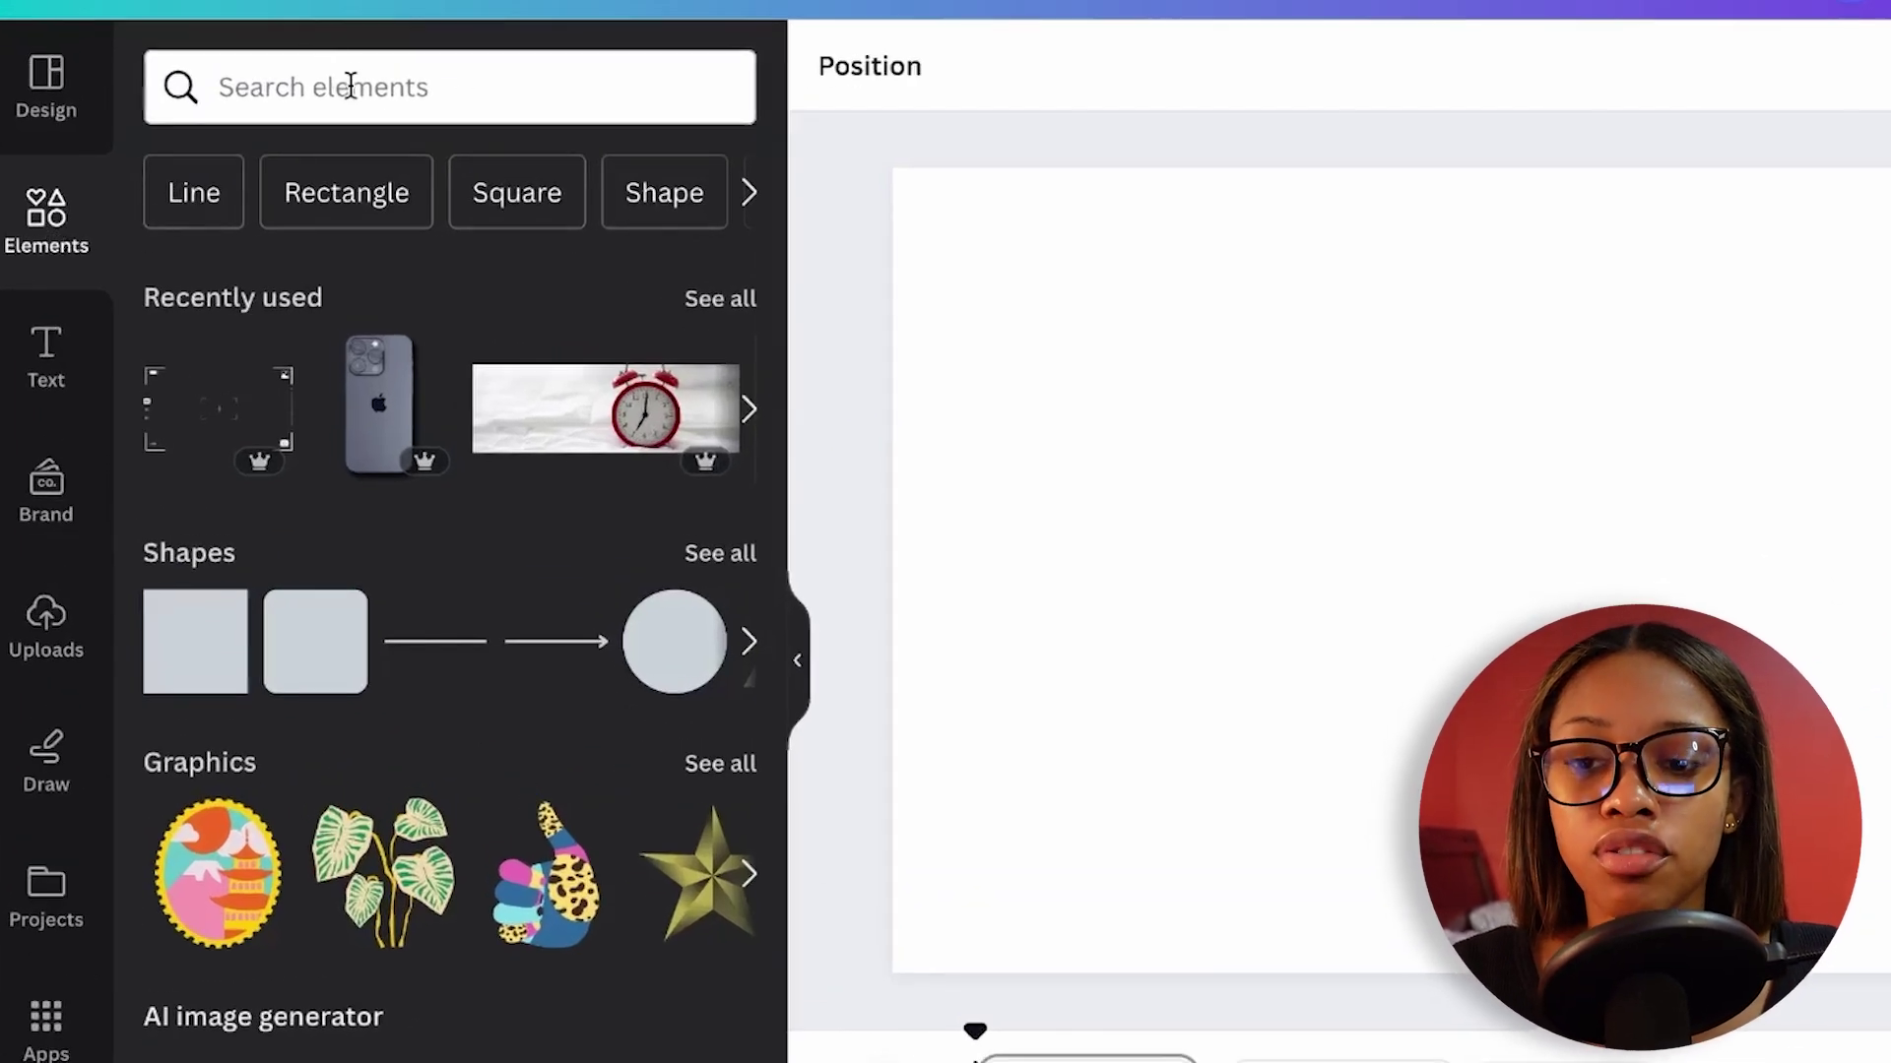
Search the elements for "camera overlay" in the untitled video design and browse all matching graphics
{"action": "left_click", "coordinate": [350, 86]}
{"action": "type", "text": "camera overlay"}
{"action": "key", "text": "Return"}
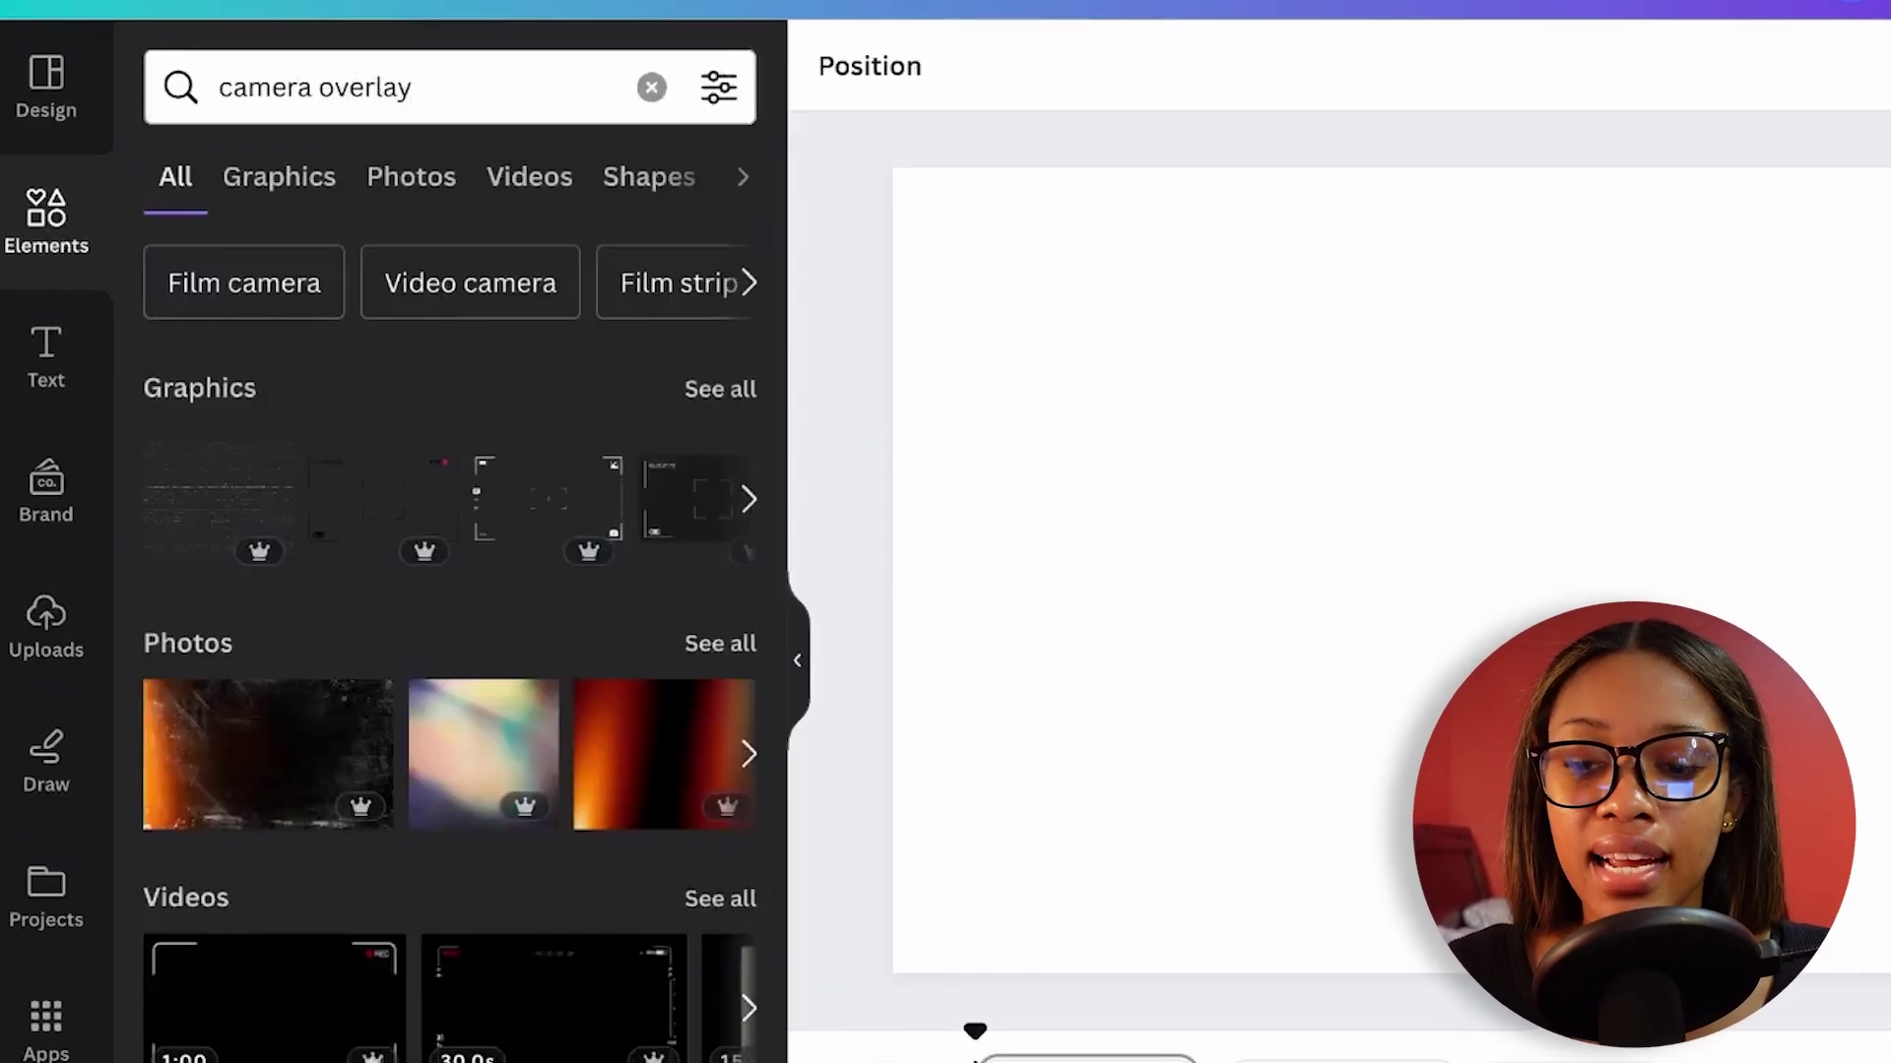
{"action": "left_click", "coordinate": [722, 391]}
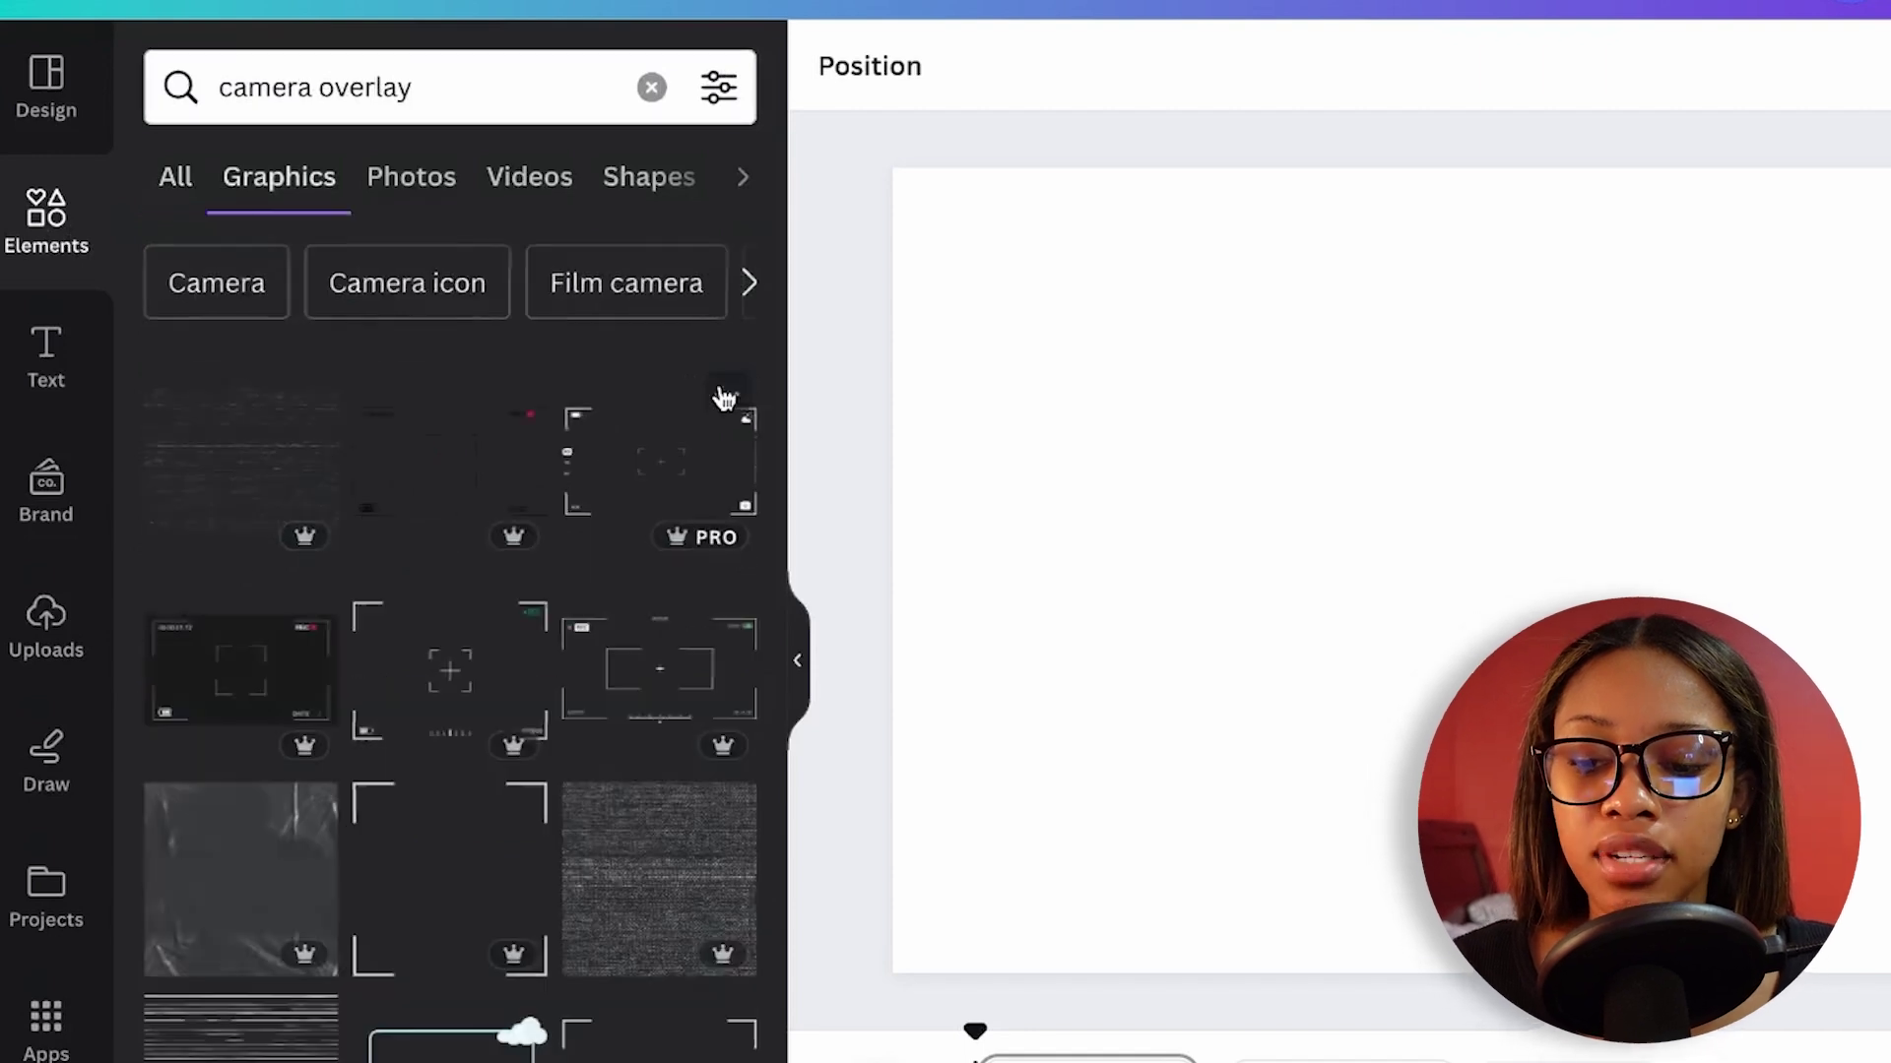
{"action": "scroll", "coordinate": [360, 908], "scroll_direction": "down", "scroll_amount": 5}
{"action": "scroll", "coordinate": [357, 902], "scroll_direction": "up", "scroll_amount": 5}
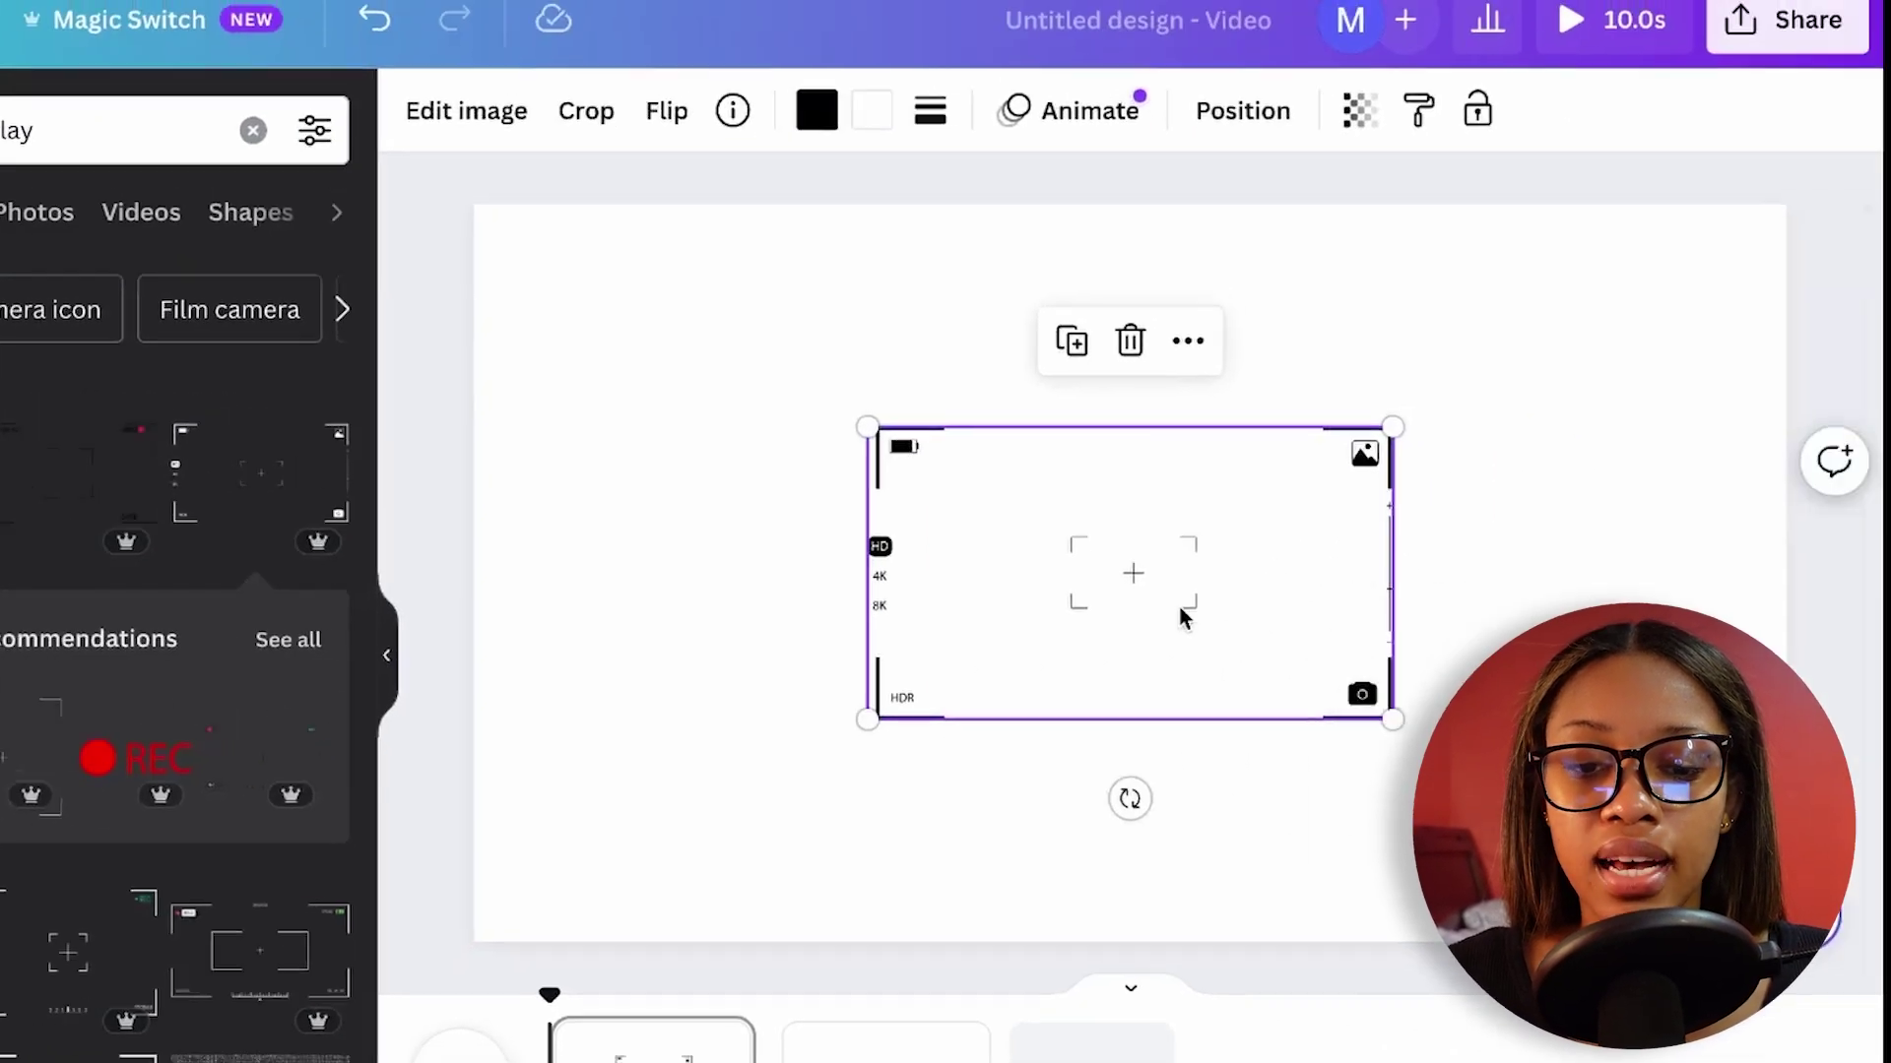
Reposition and enlarge the camera overlay graphic to fill the page, and open the page's background color options
{"action": "left_click_drag", "start_coordinate": [1664, 616], "coordinate": [1227, 396]}
{"action": "left_click_drag", "start_coordinate": [1052, 521], "coordinate": [1540, 801]}
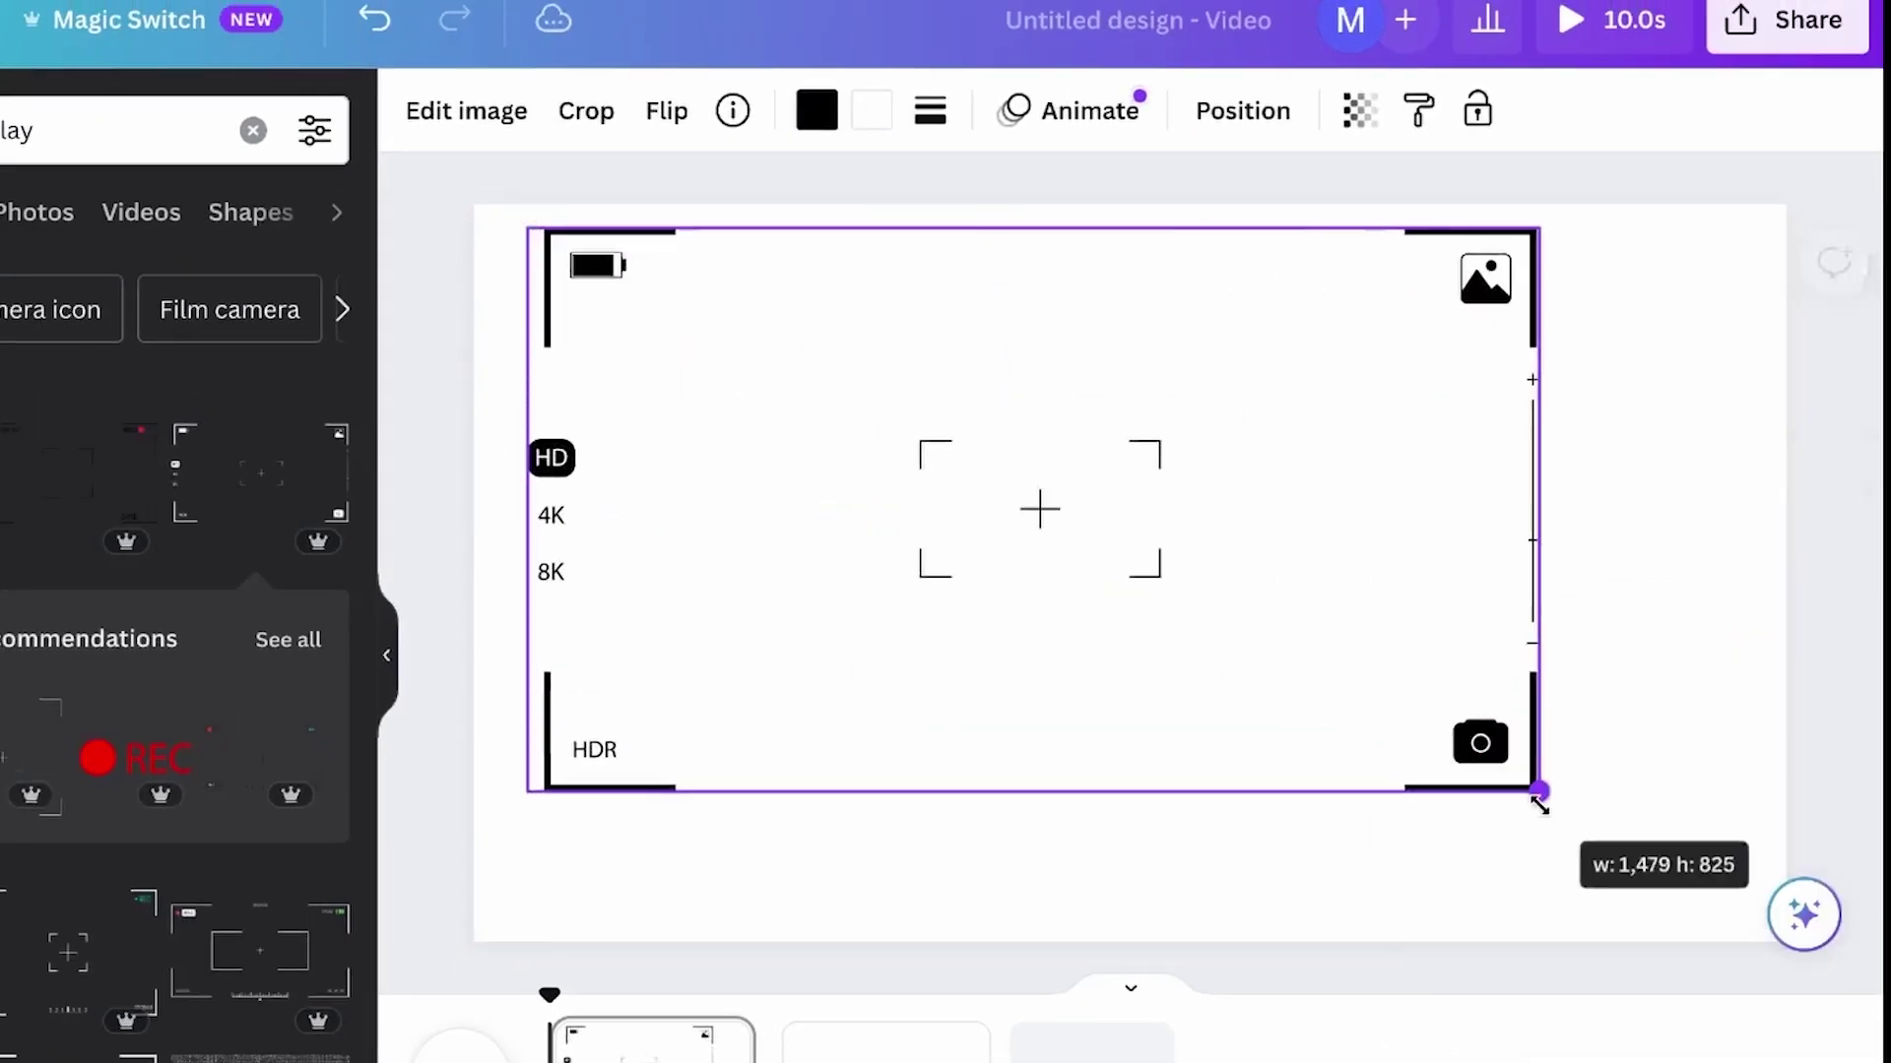
{"action": "left_click", "coordinate": [1310, 948]}
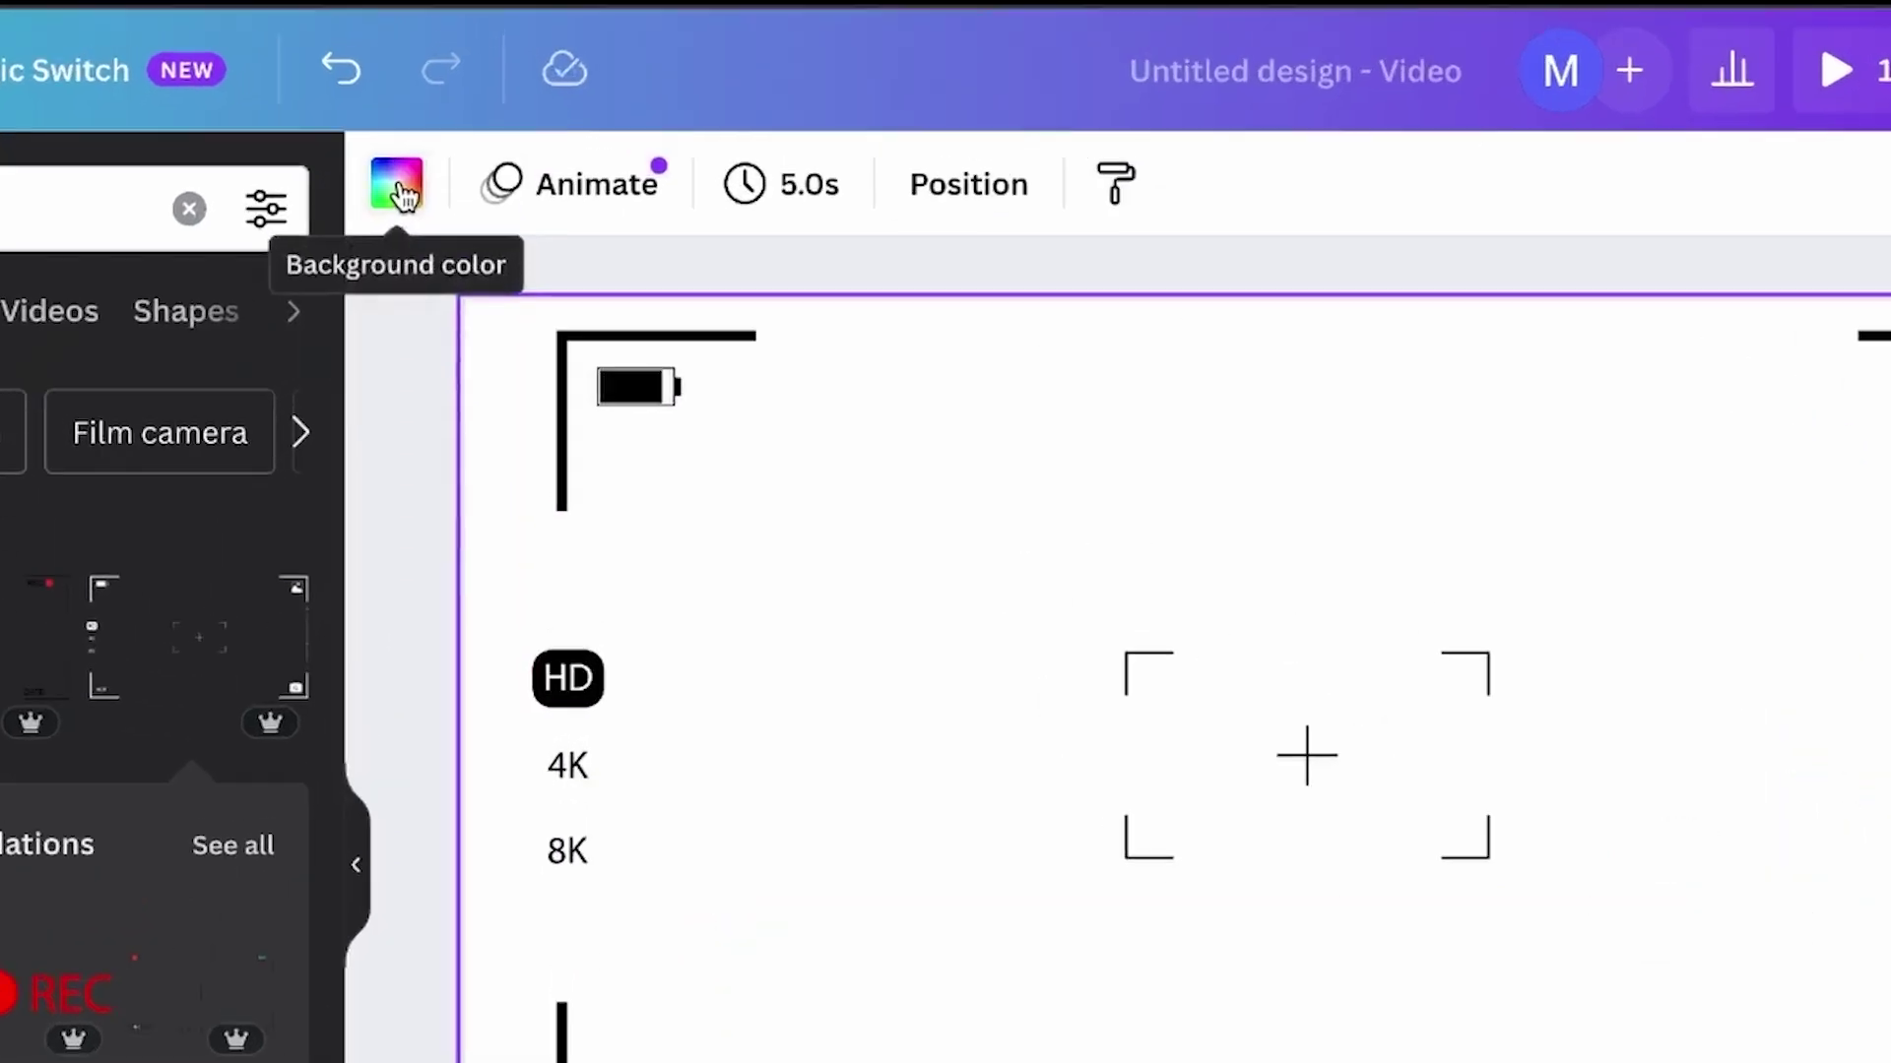
{"action": "left_click", "coordinate": [421, 120]}
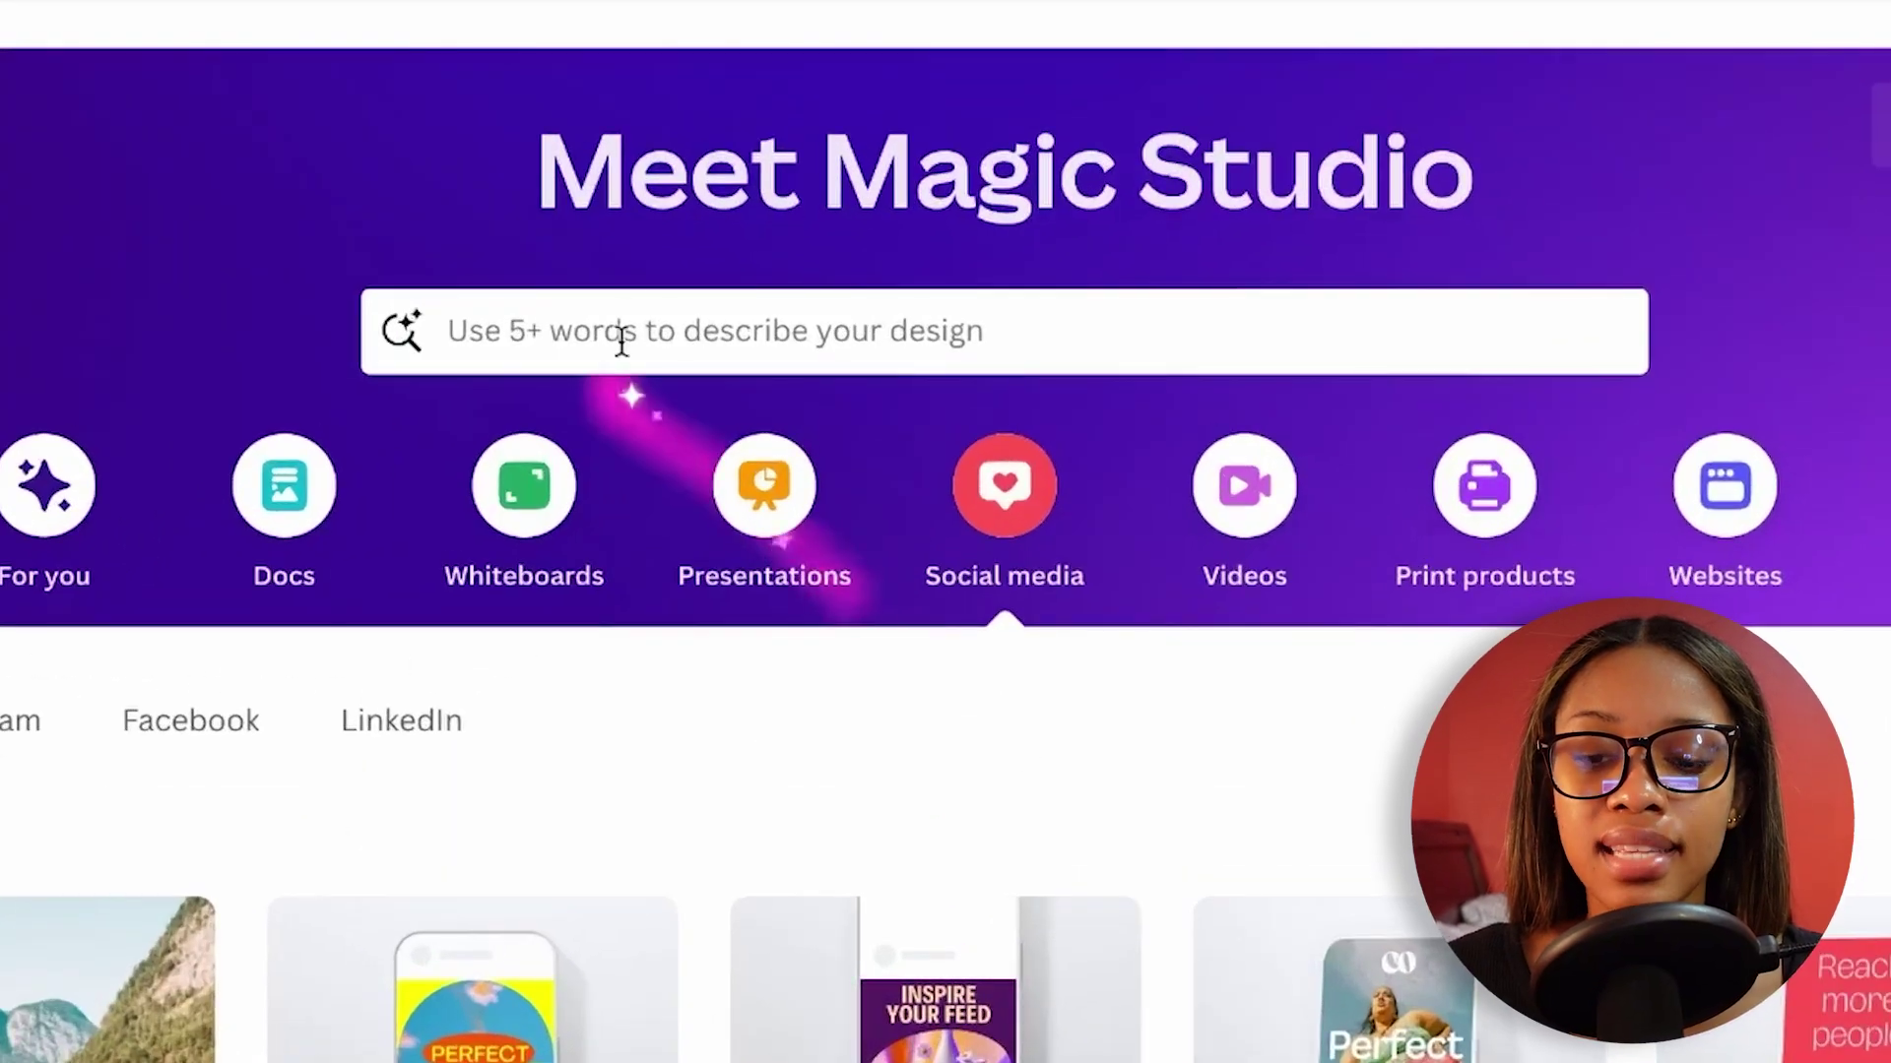
Search for "youtube thumbnail" templates and open the Most Attractive Youtube Thumbnail template for customizing
{"action": "left_click", "coordinate": [653, 335]}
{"action": "type", "text": "youtube thumbnail"}
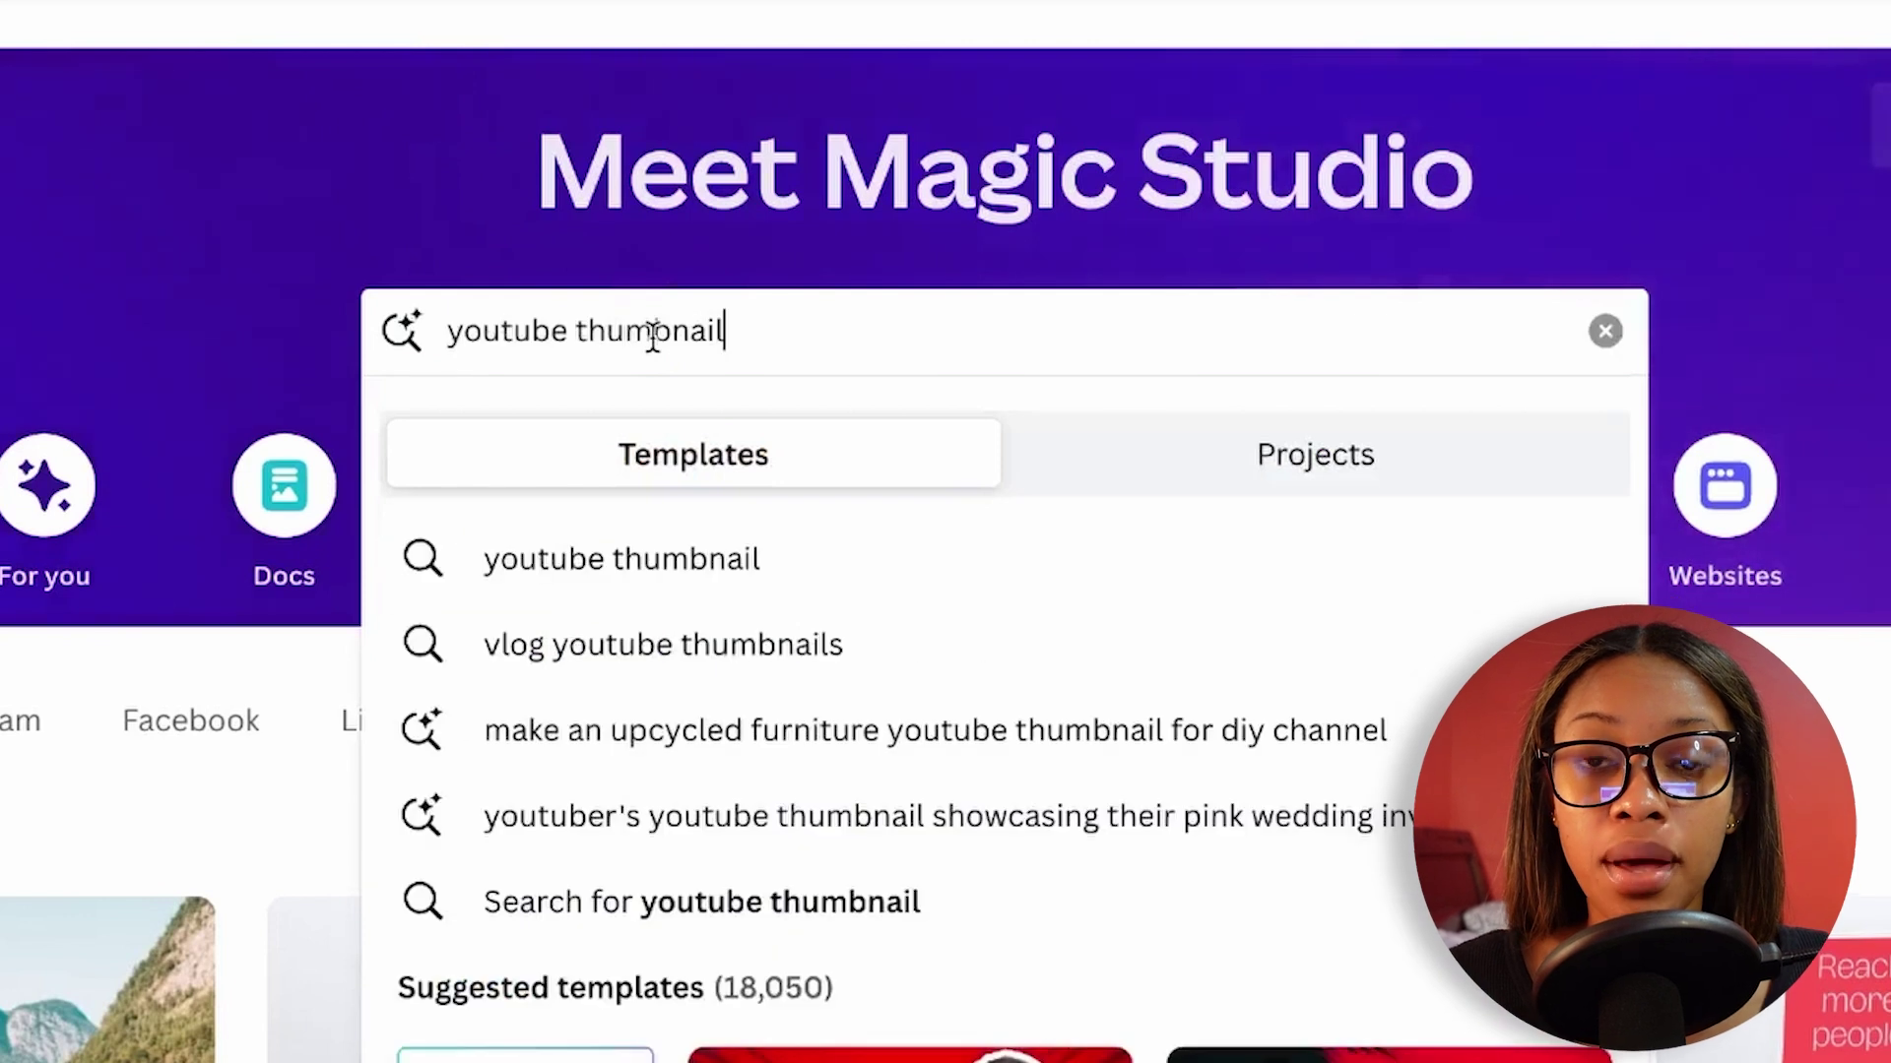
{"action": "key", "text": "Return"}
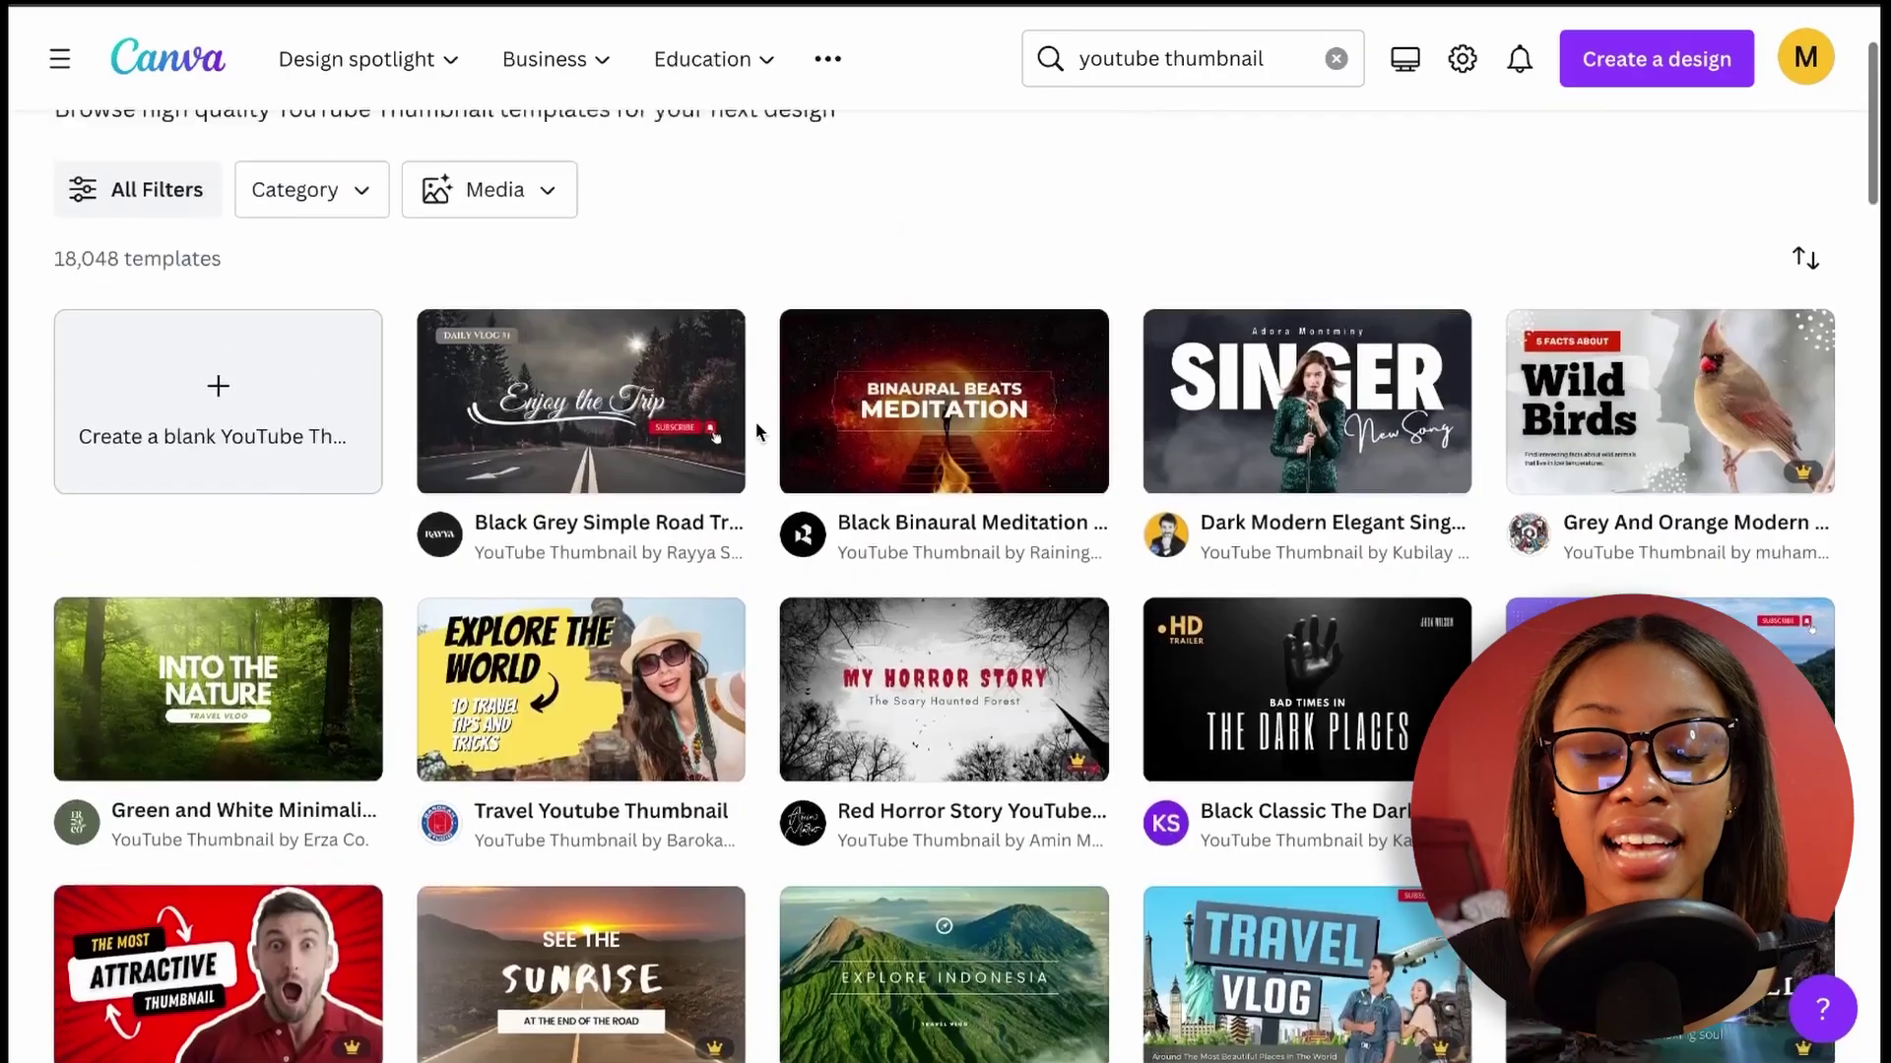
{"action": "scroll", "coordinate": [754, 421], "scroll_direction": "up", "scroll_amount": 1}
{"action": "scroll", "coordinate": [304, 464], "scroll_direction": "down", "scroll_amount": 3}
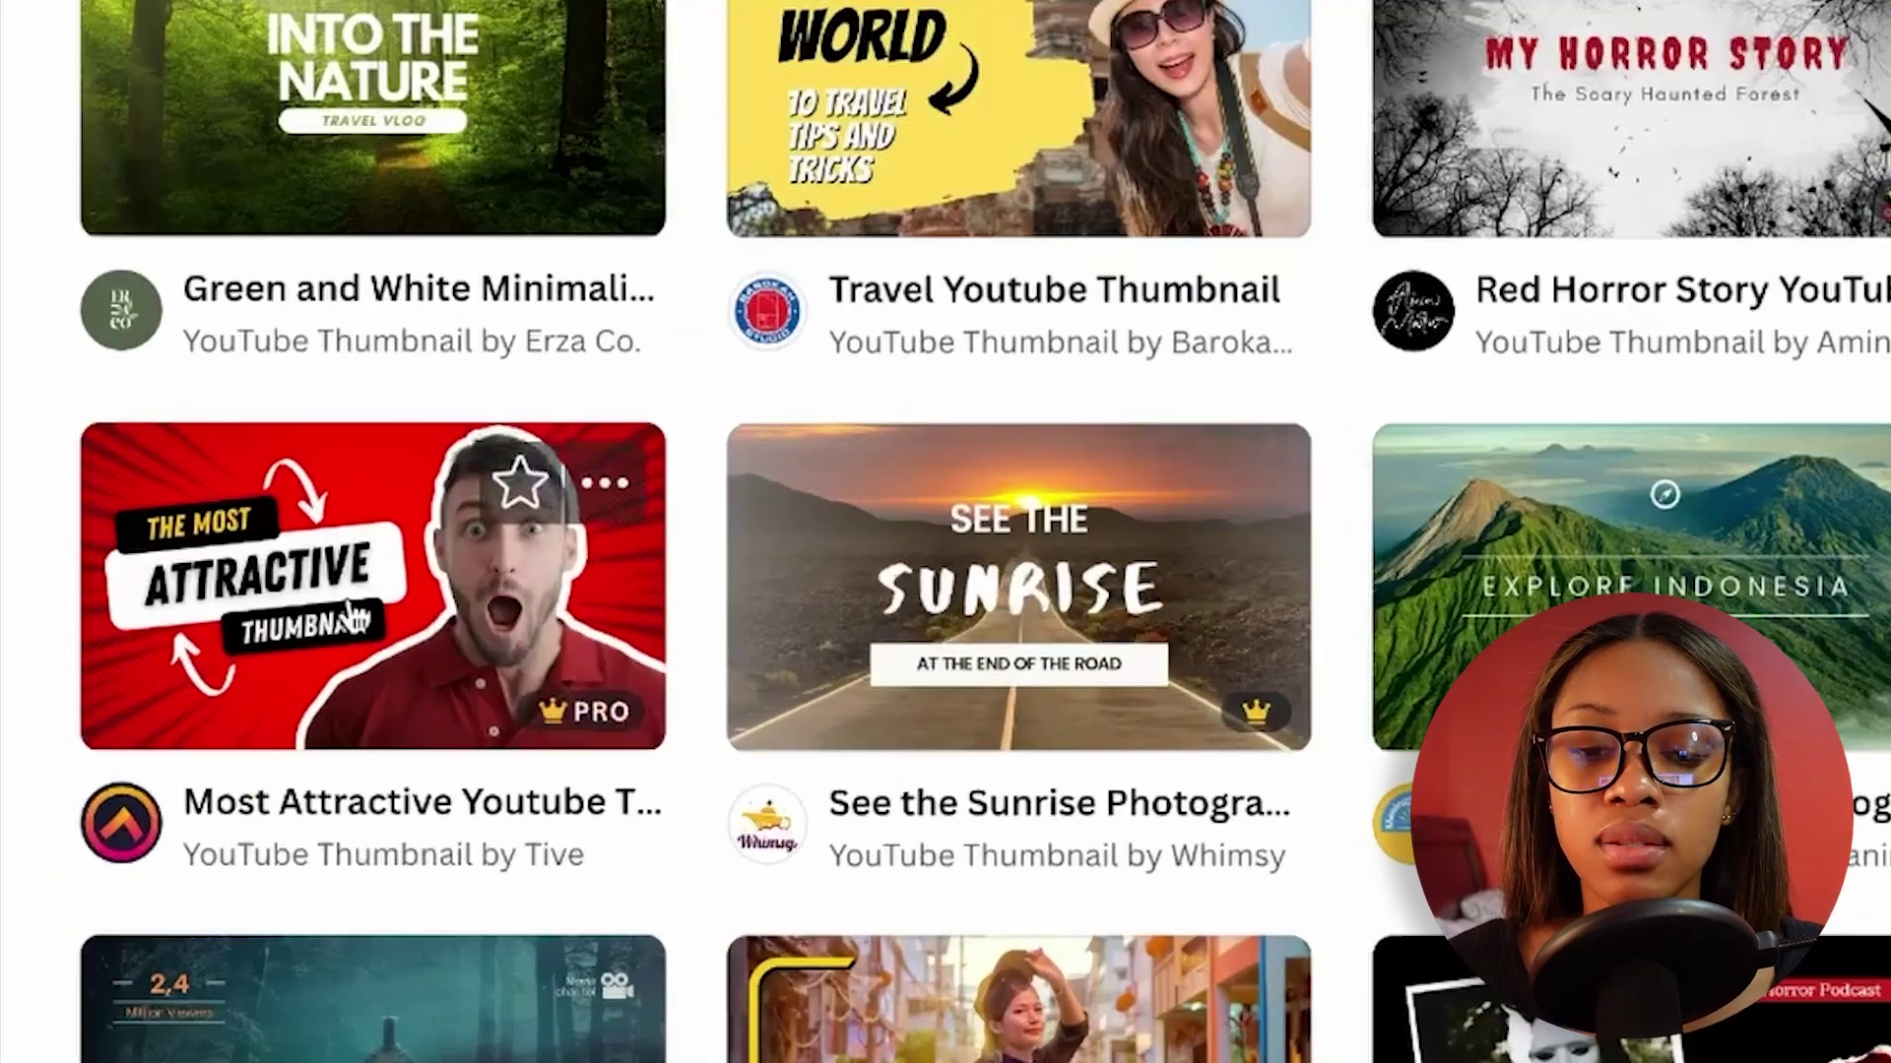
{"action": "left_click", "coordinate": [351, 619]}
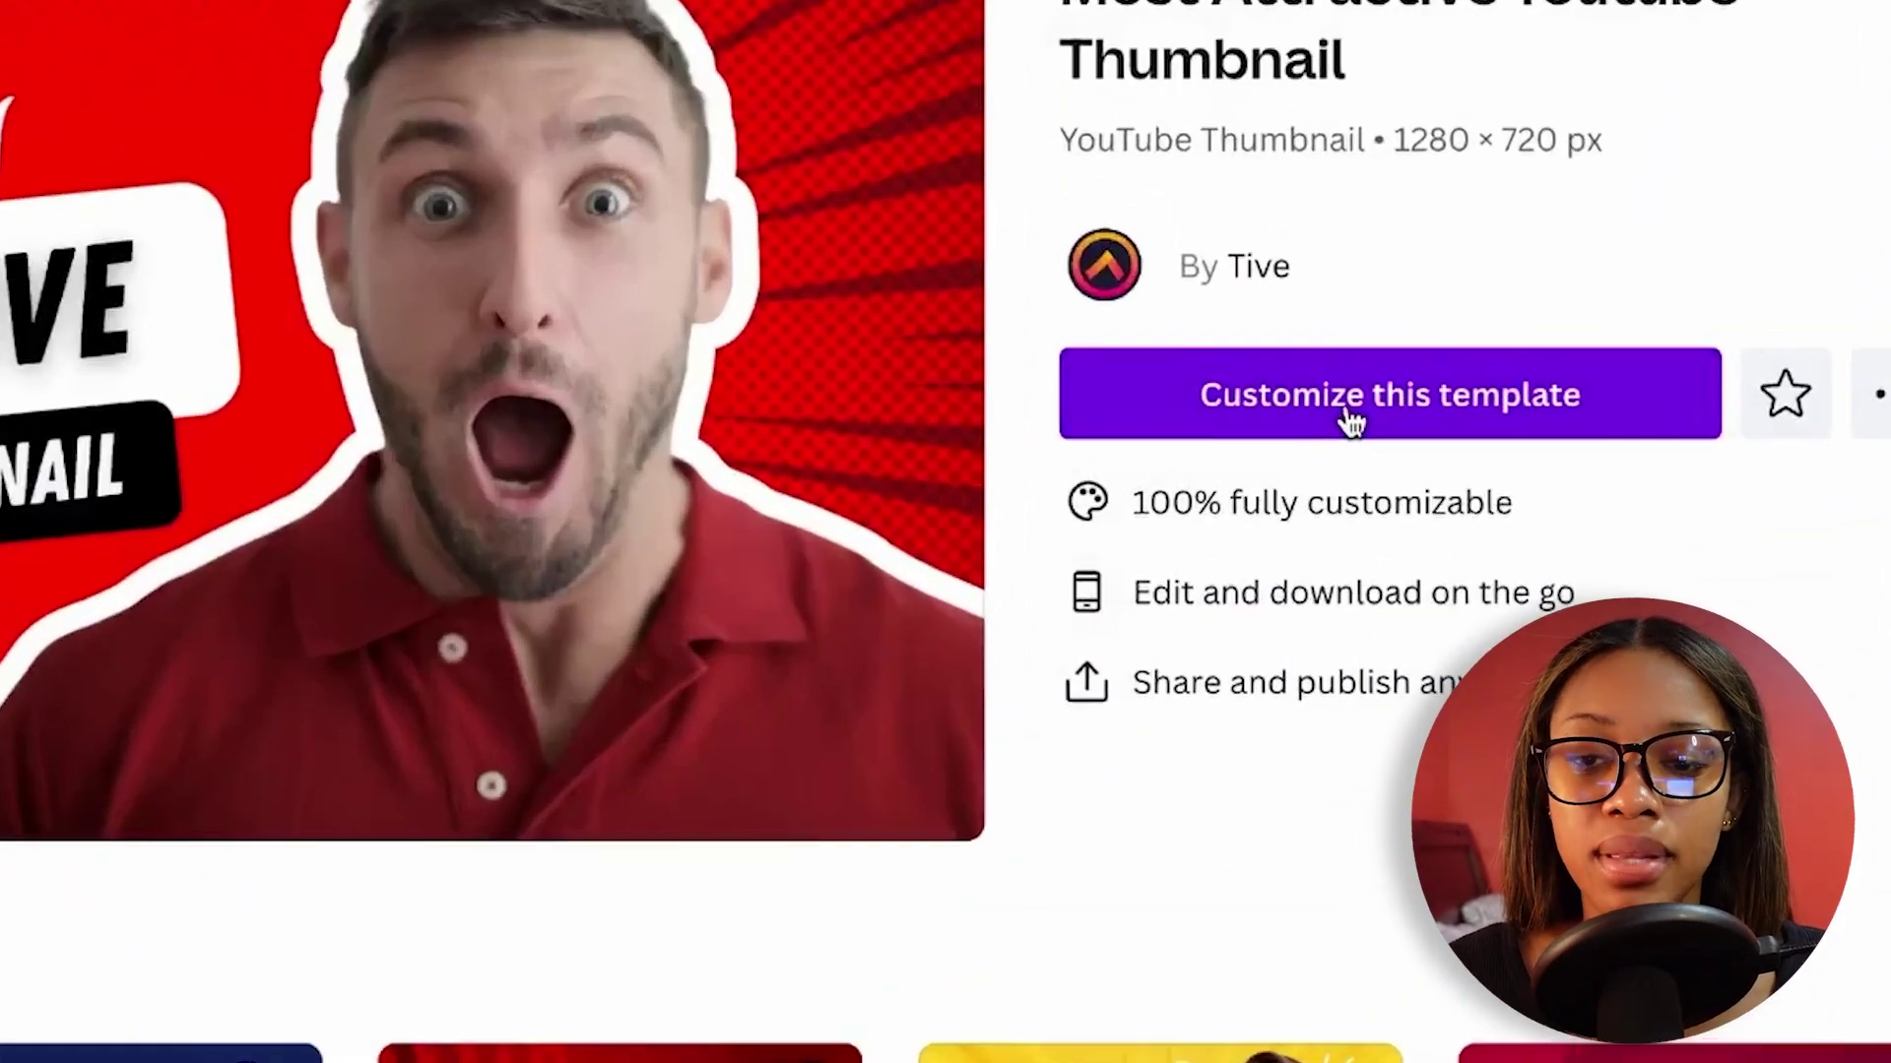
{"action": "left_click", "coordinate": [1403, 408]}
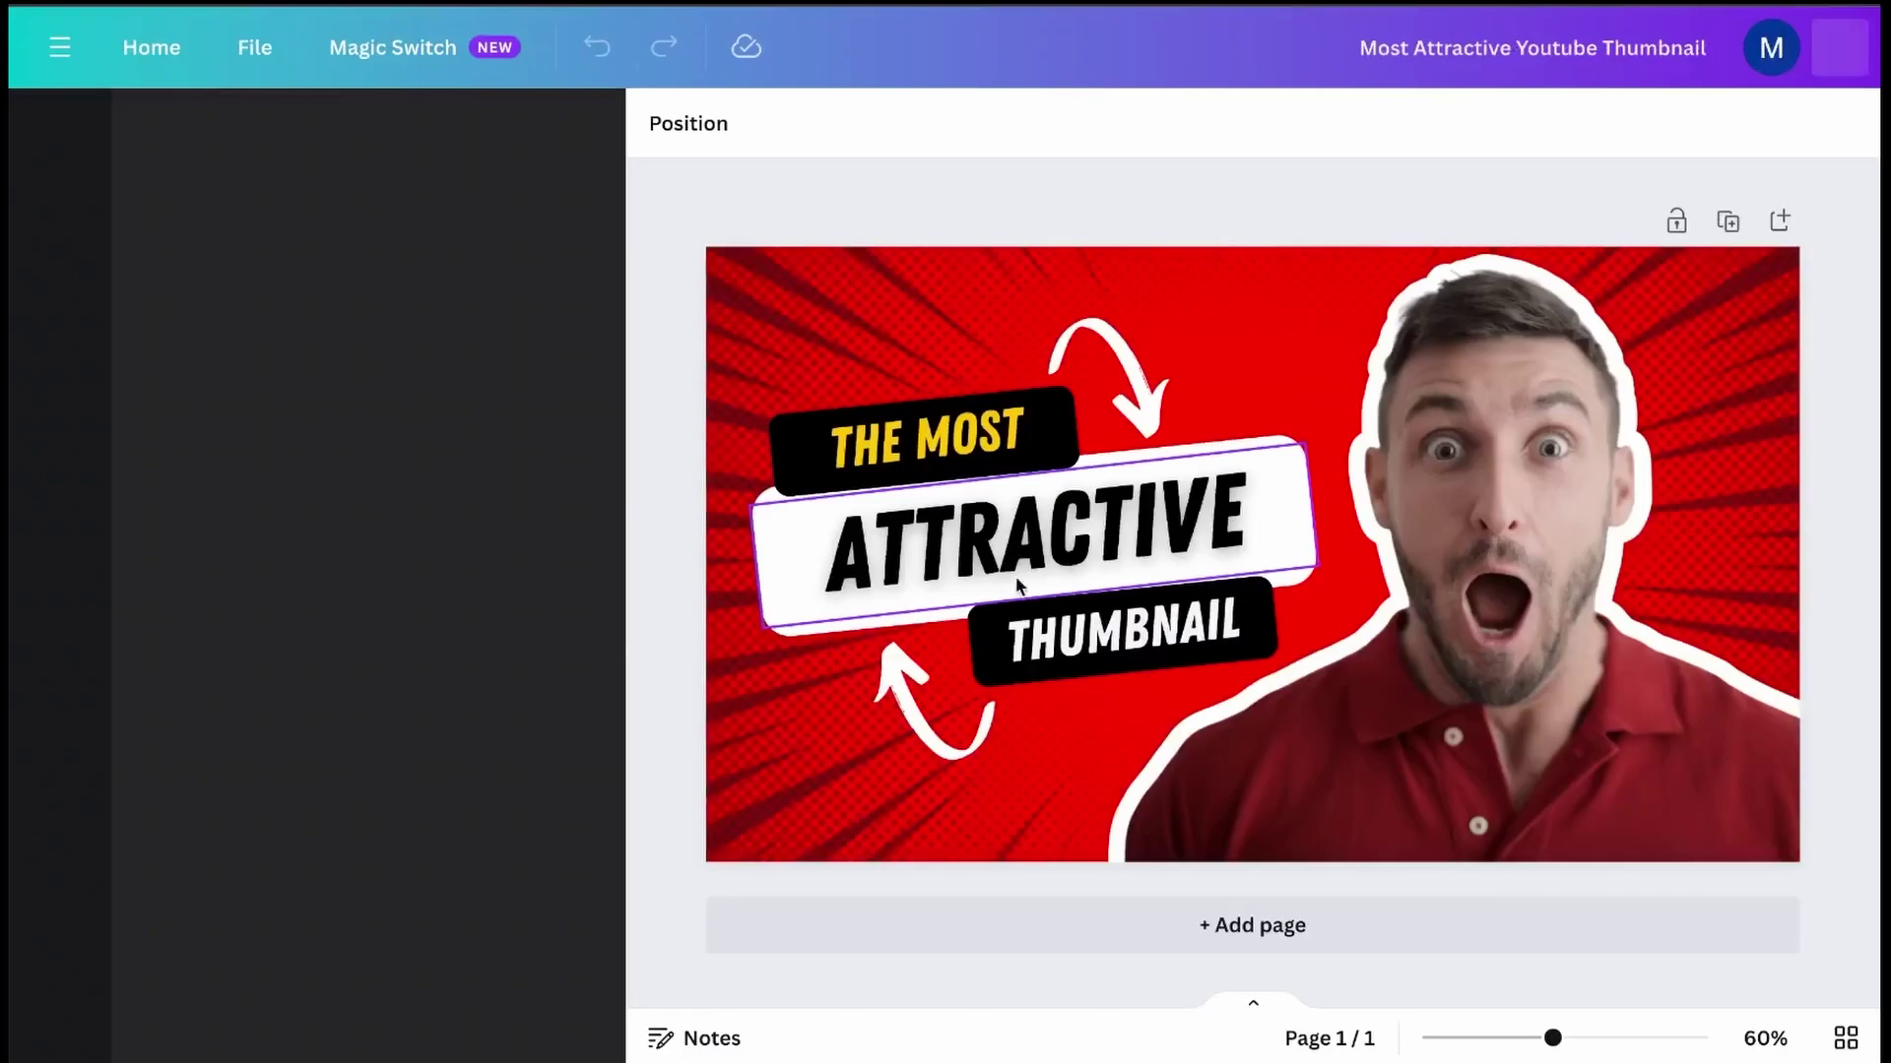
Delete the surprised man's photo from the thumbnail and open the elements library
{"action": "left_click", "coordinate": [1501, 515]}
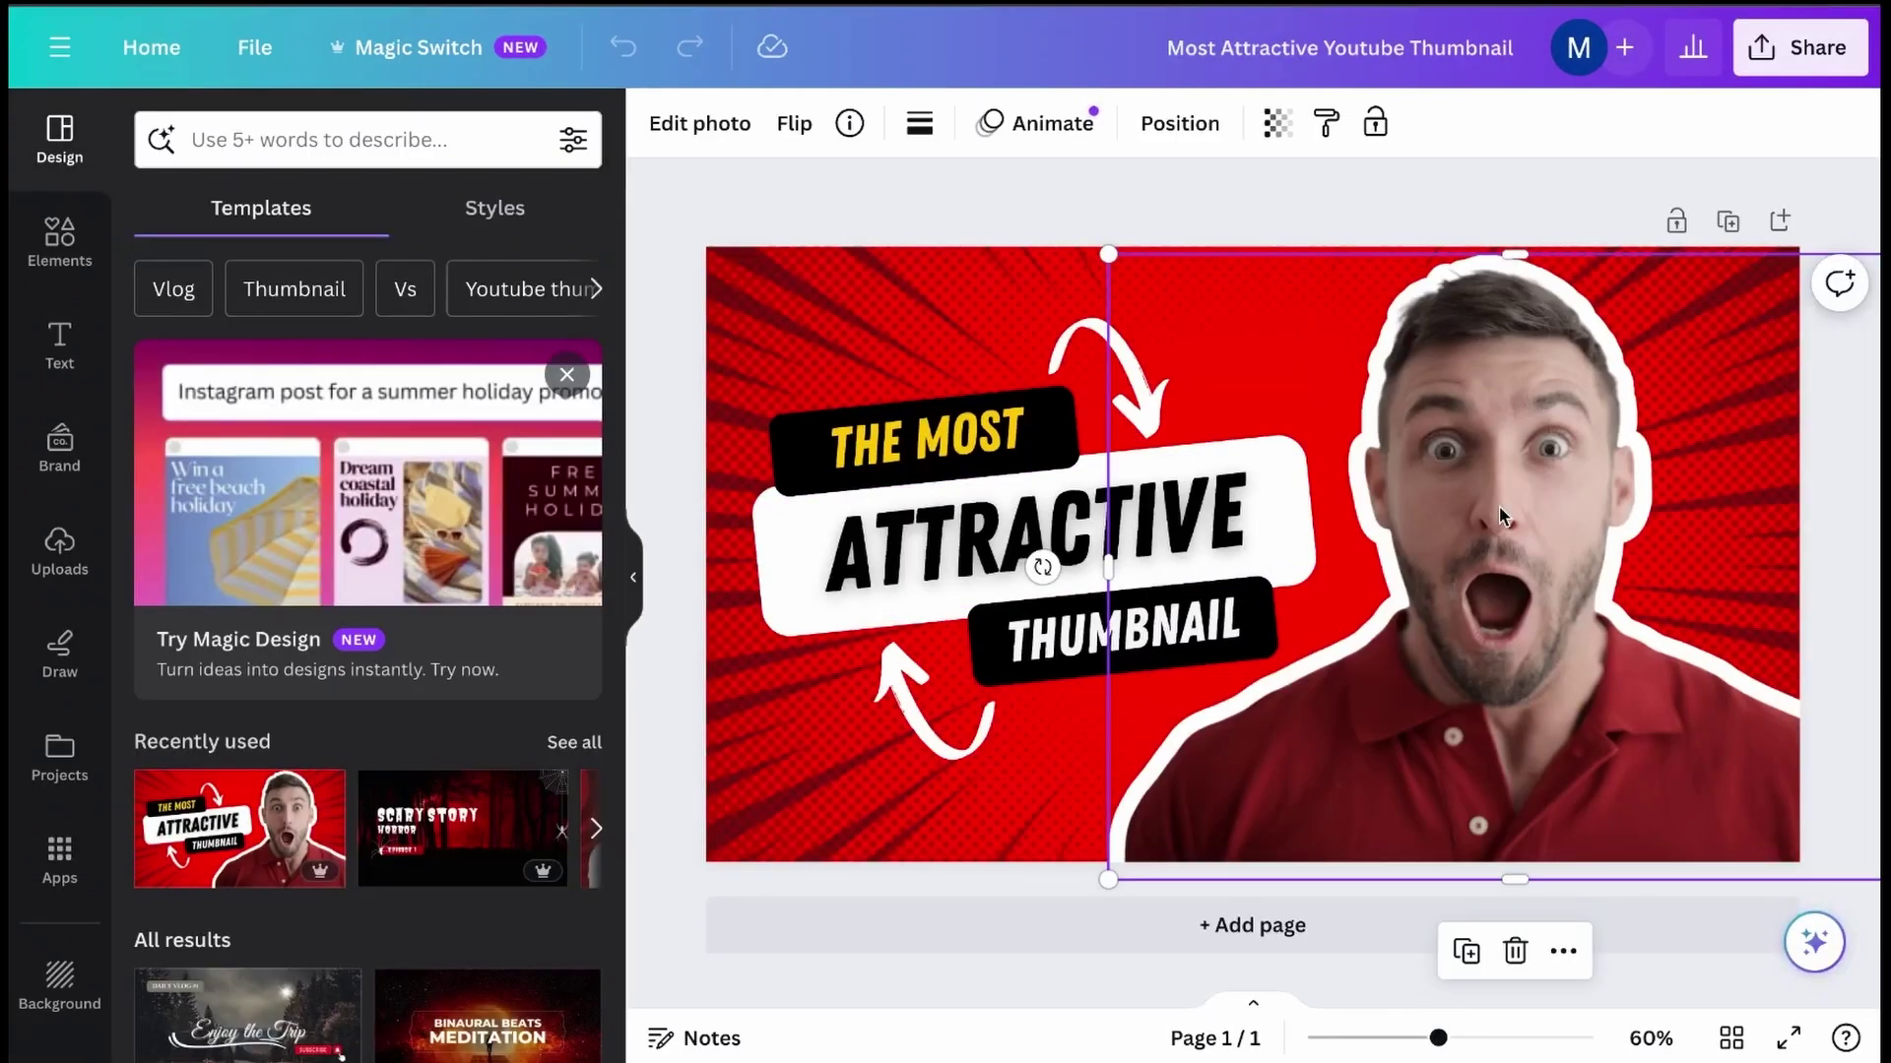
{"action": "key", "text": "Delete"}
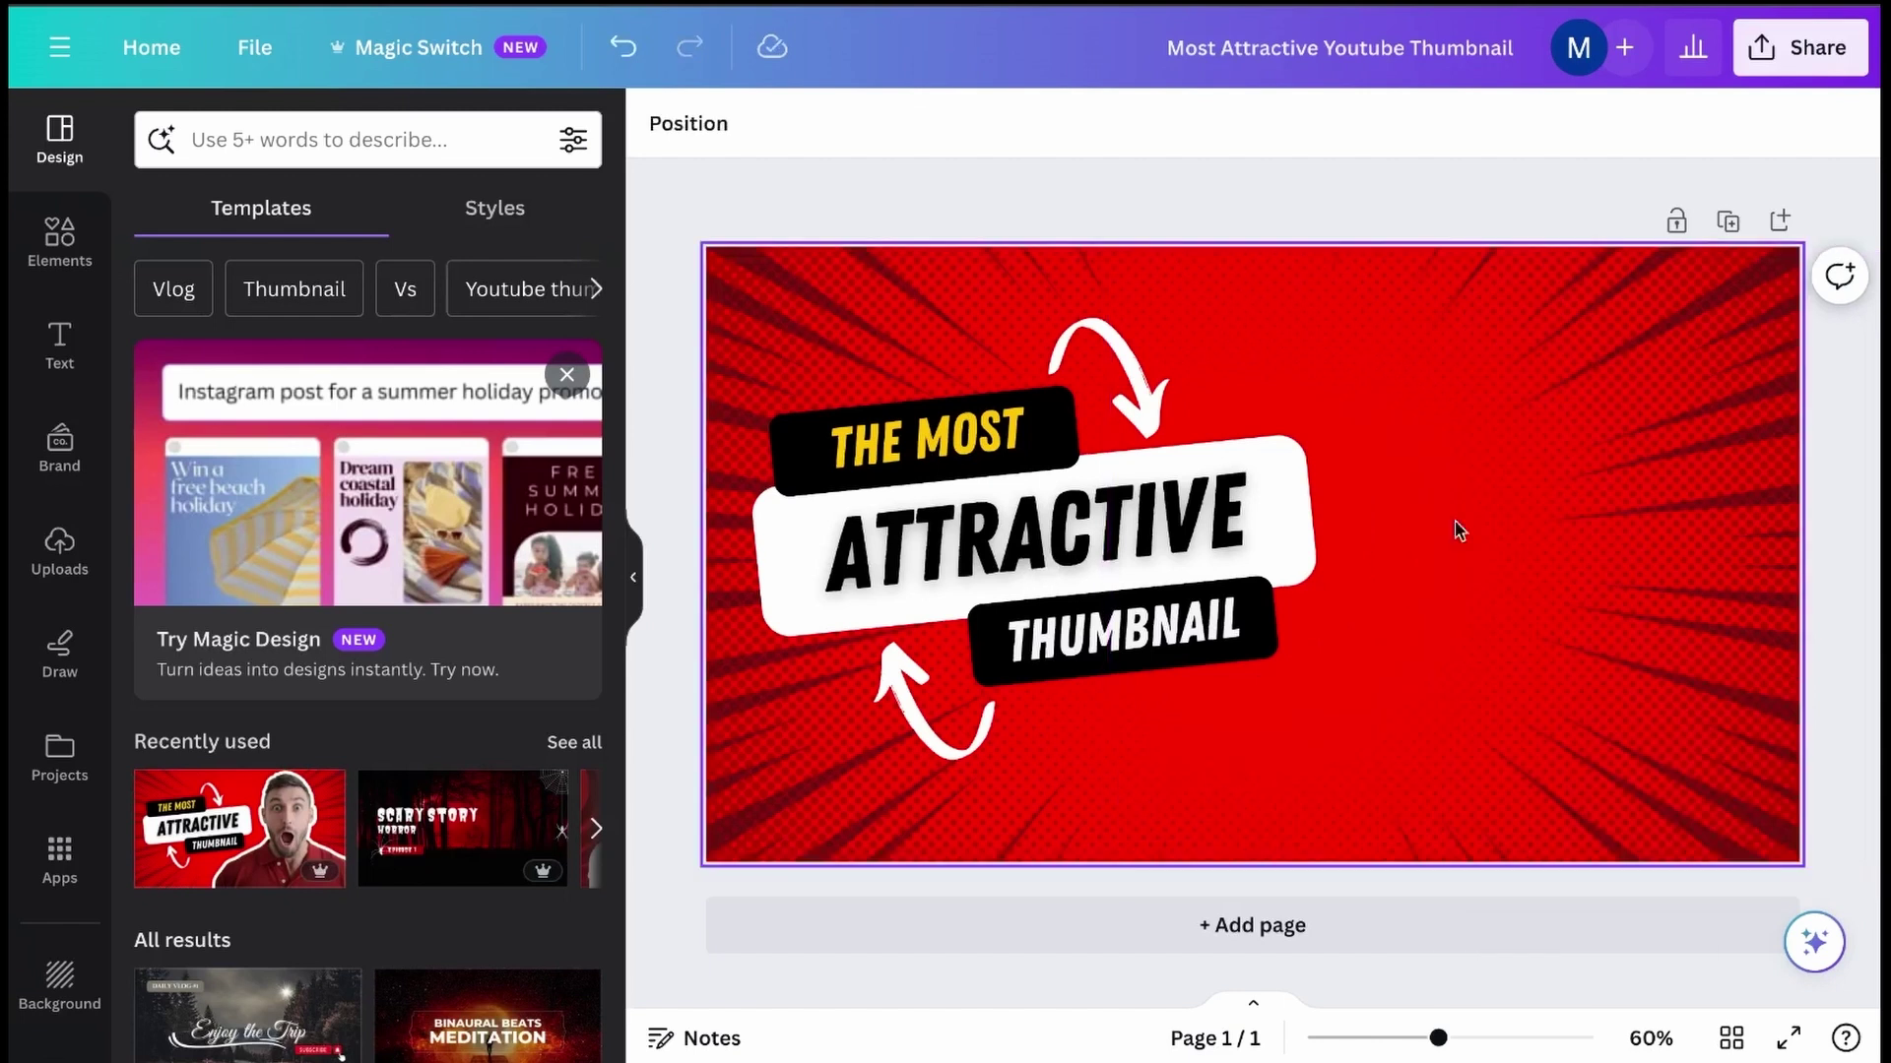
{"action": "left_click", "coordinate": [59, 241]}
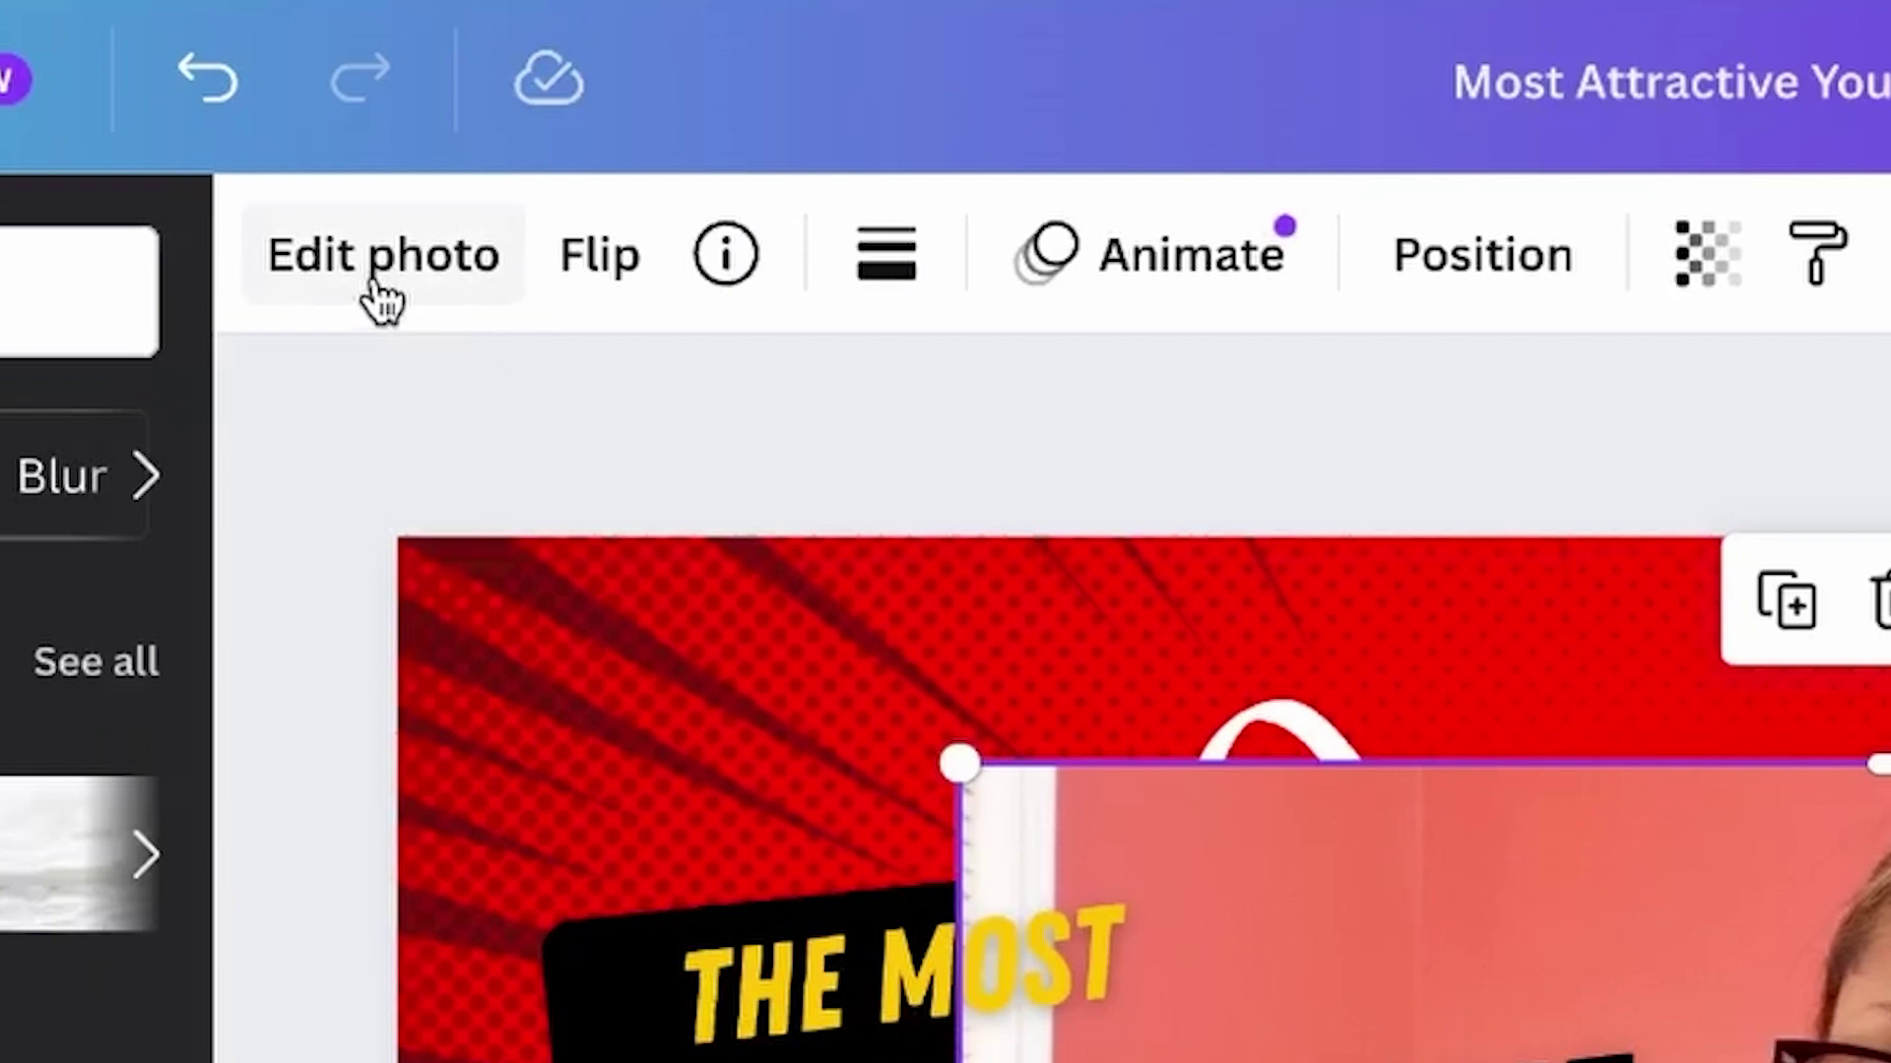
Remove the background from the replacement photo of the woman, and move and enlarge it beside the thumbnail's title text
{"action": "left_click", "coordinate": [379, 285]}
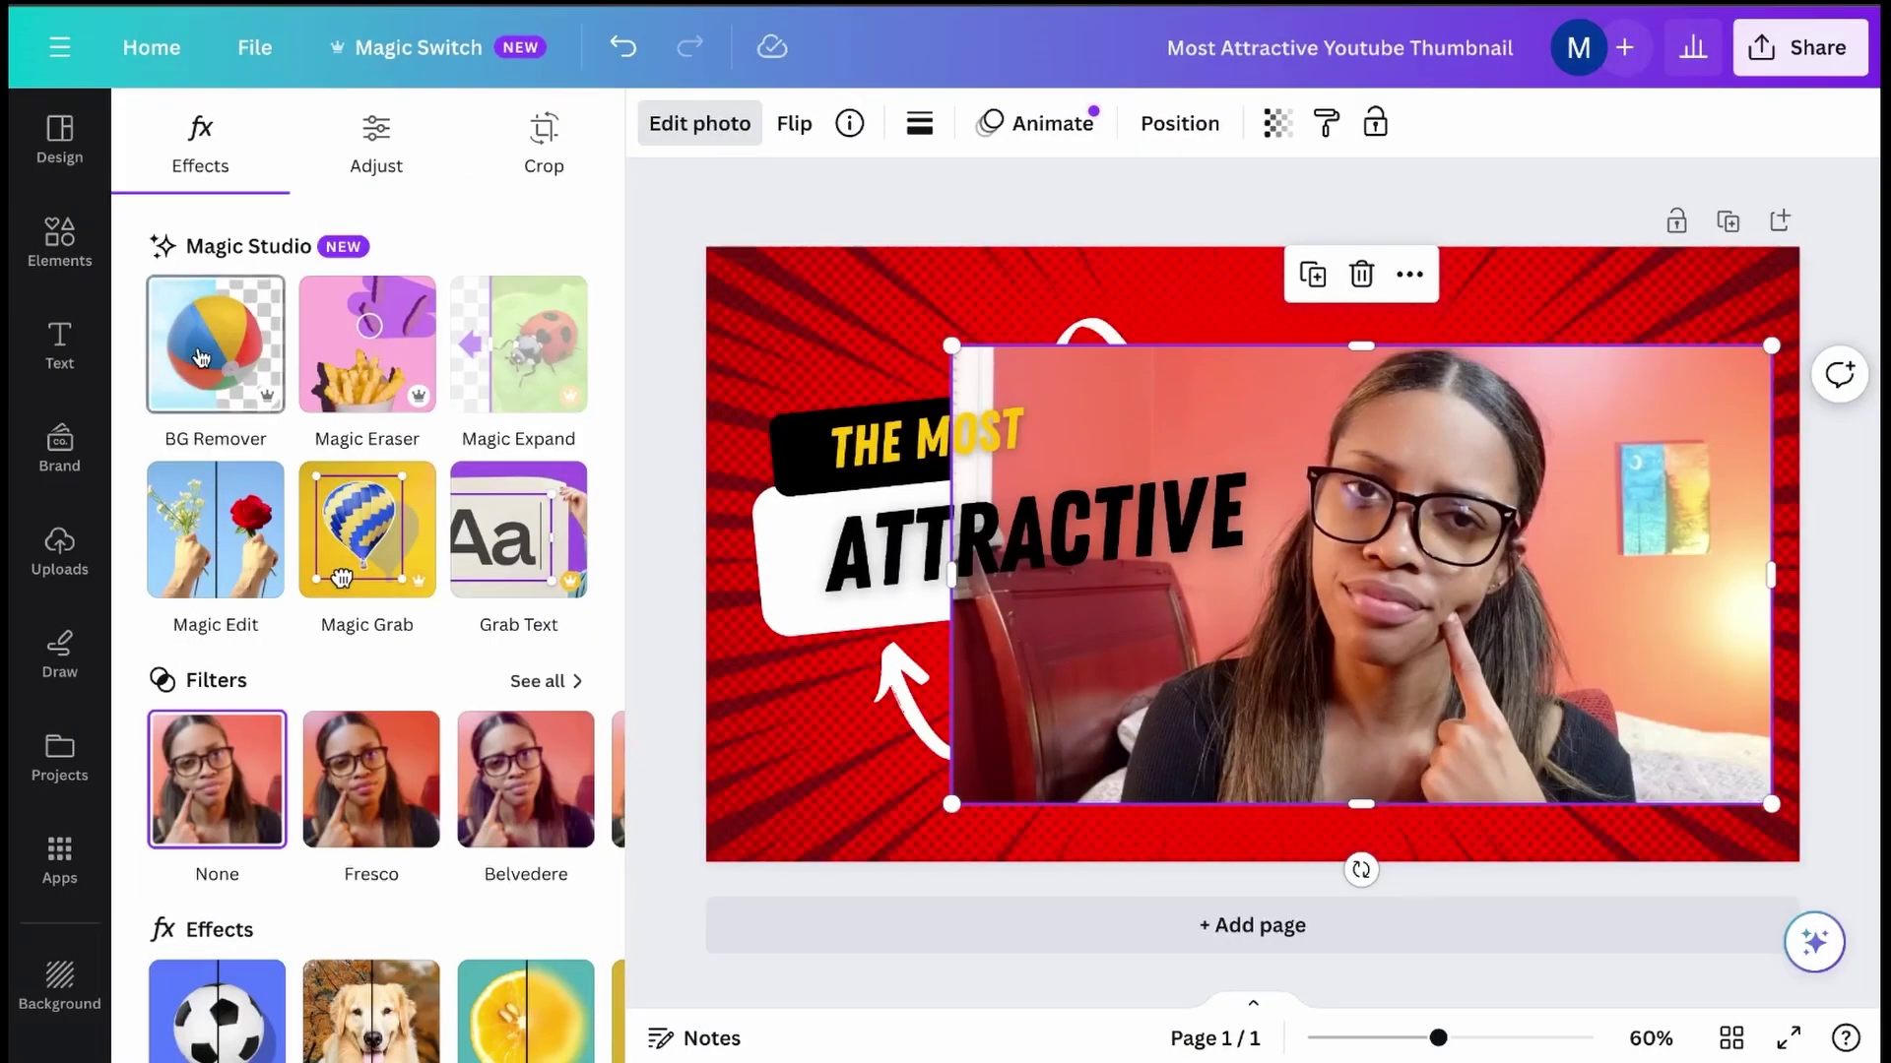
{"action": "left_click", "coordinate": [201, 357]}
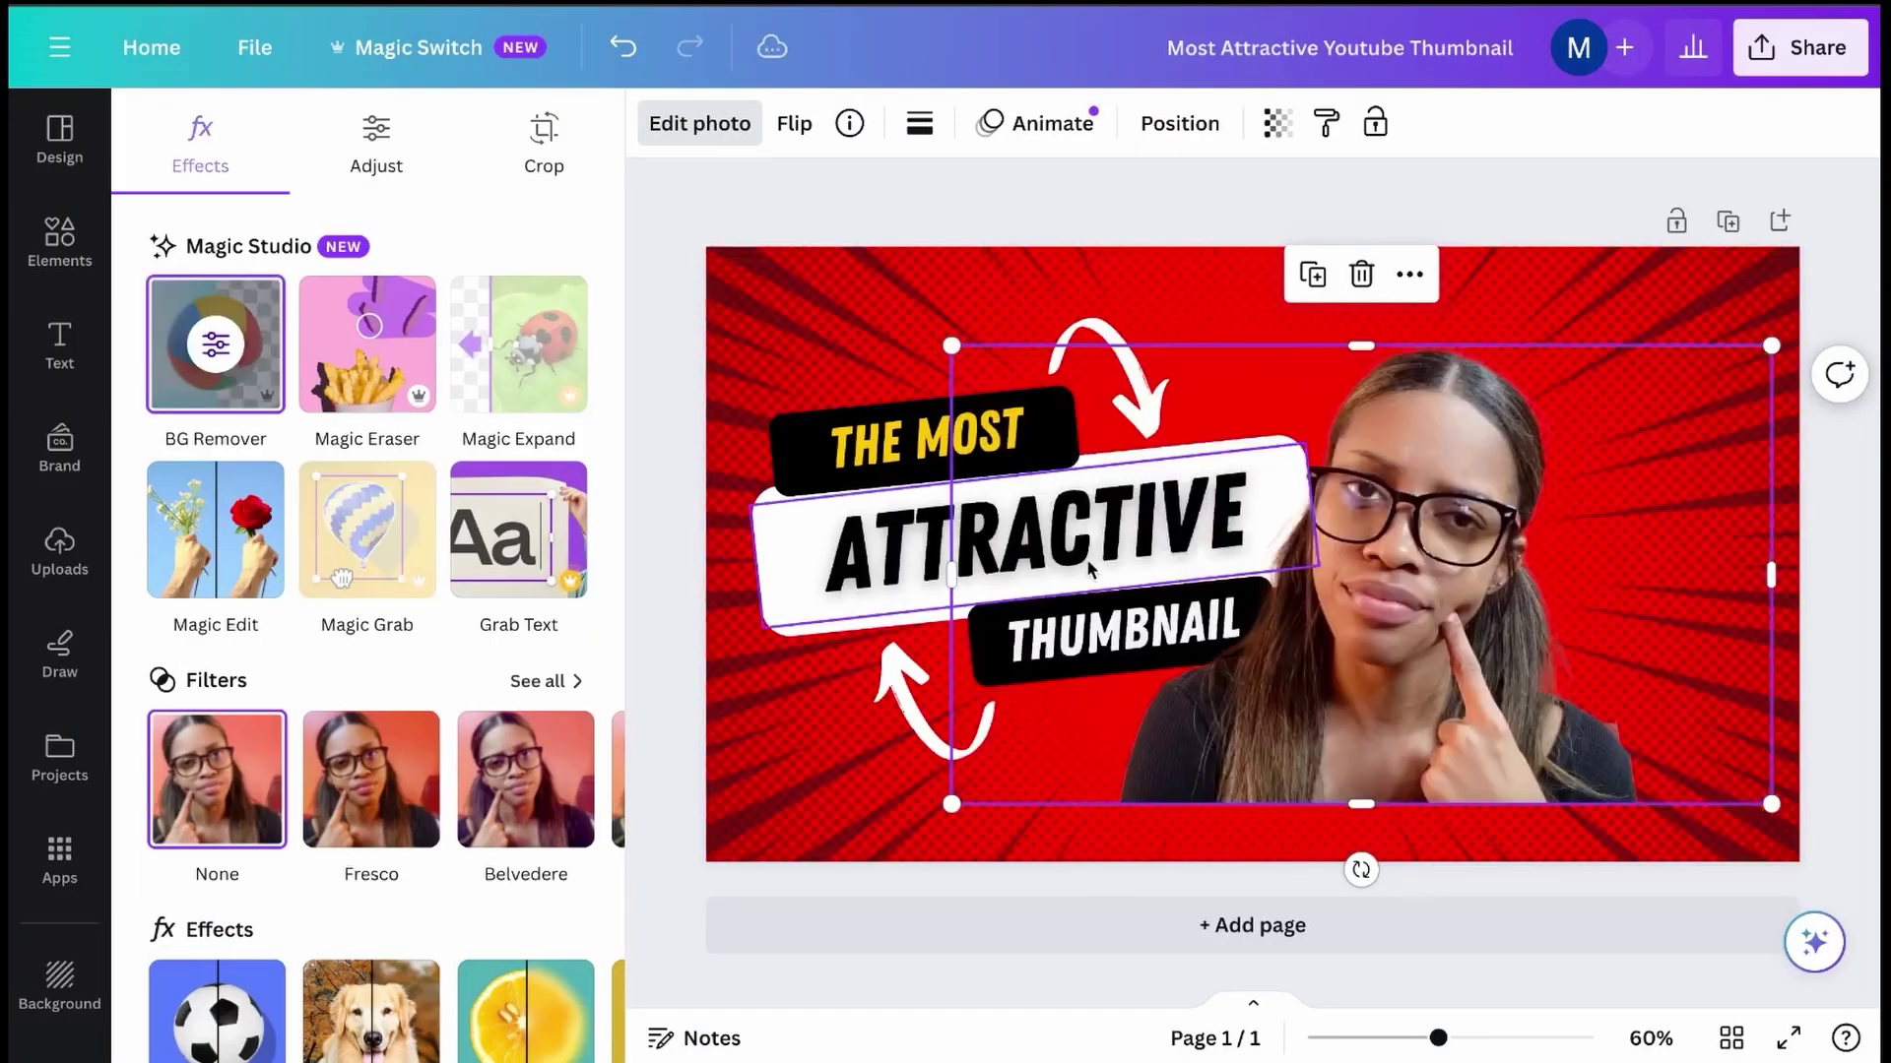
{"action": "left_click_drag", "start_coordinate": [1376, 662], "coordinate": [1523, 556]}
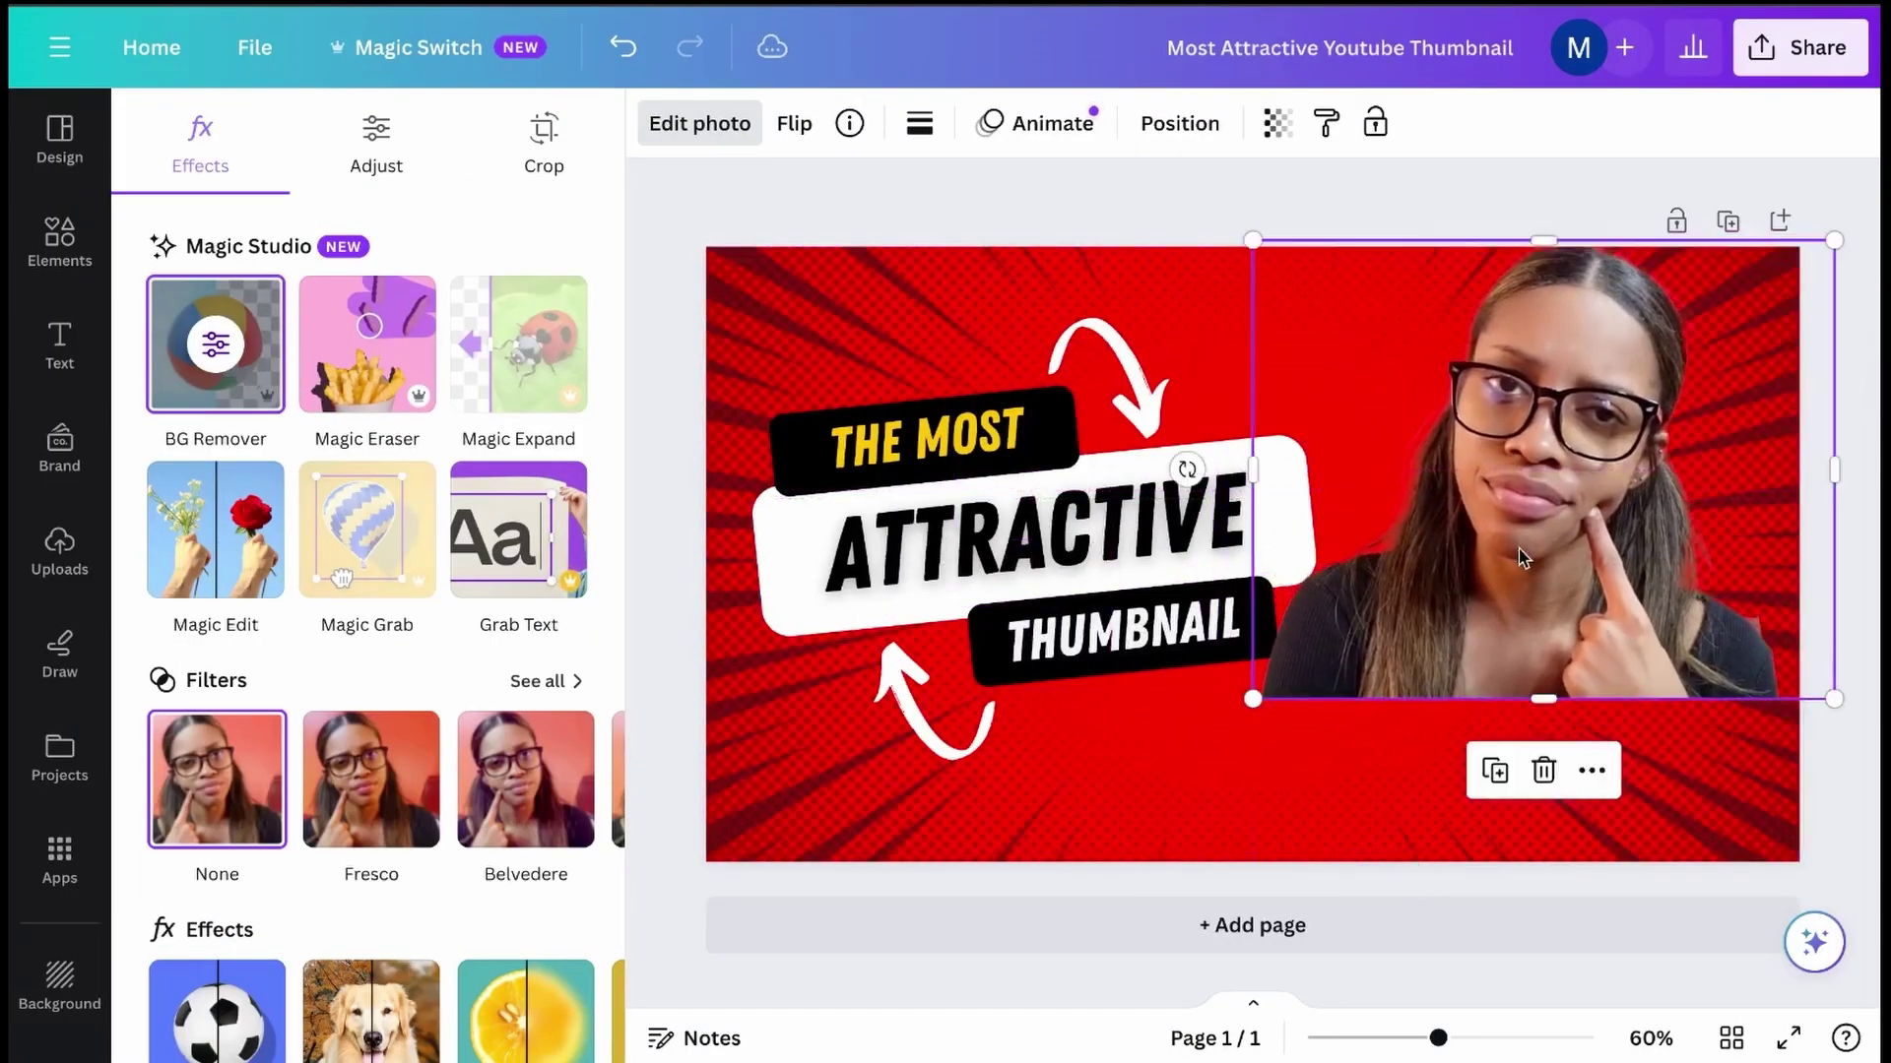
{"action": "left_click_drag", "start_coordinate": [1230, 721], "coordinate": [1093, 886]}
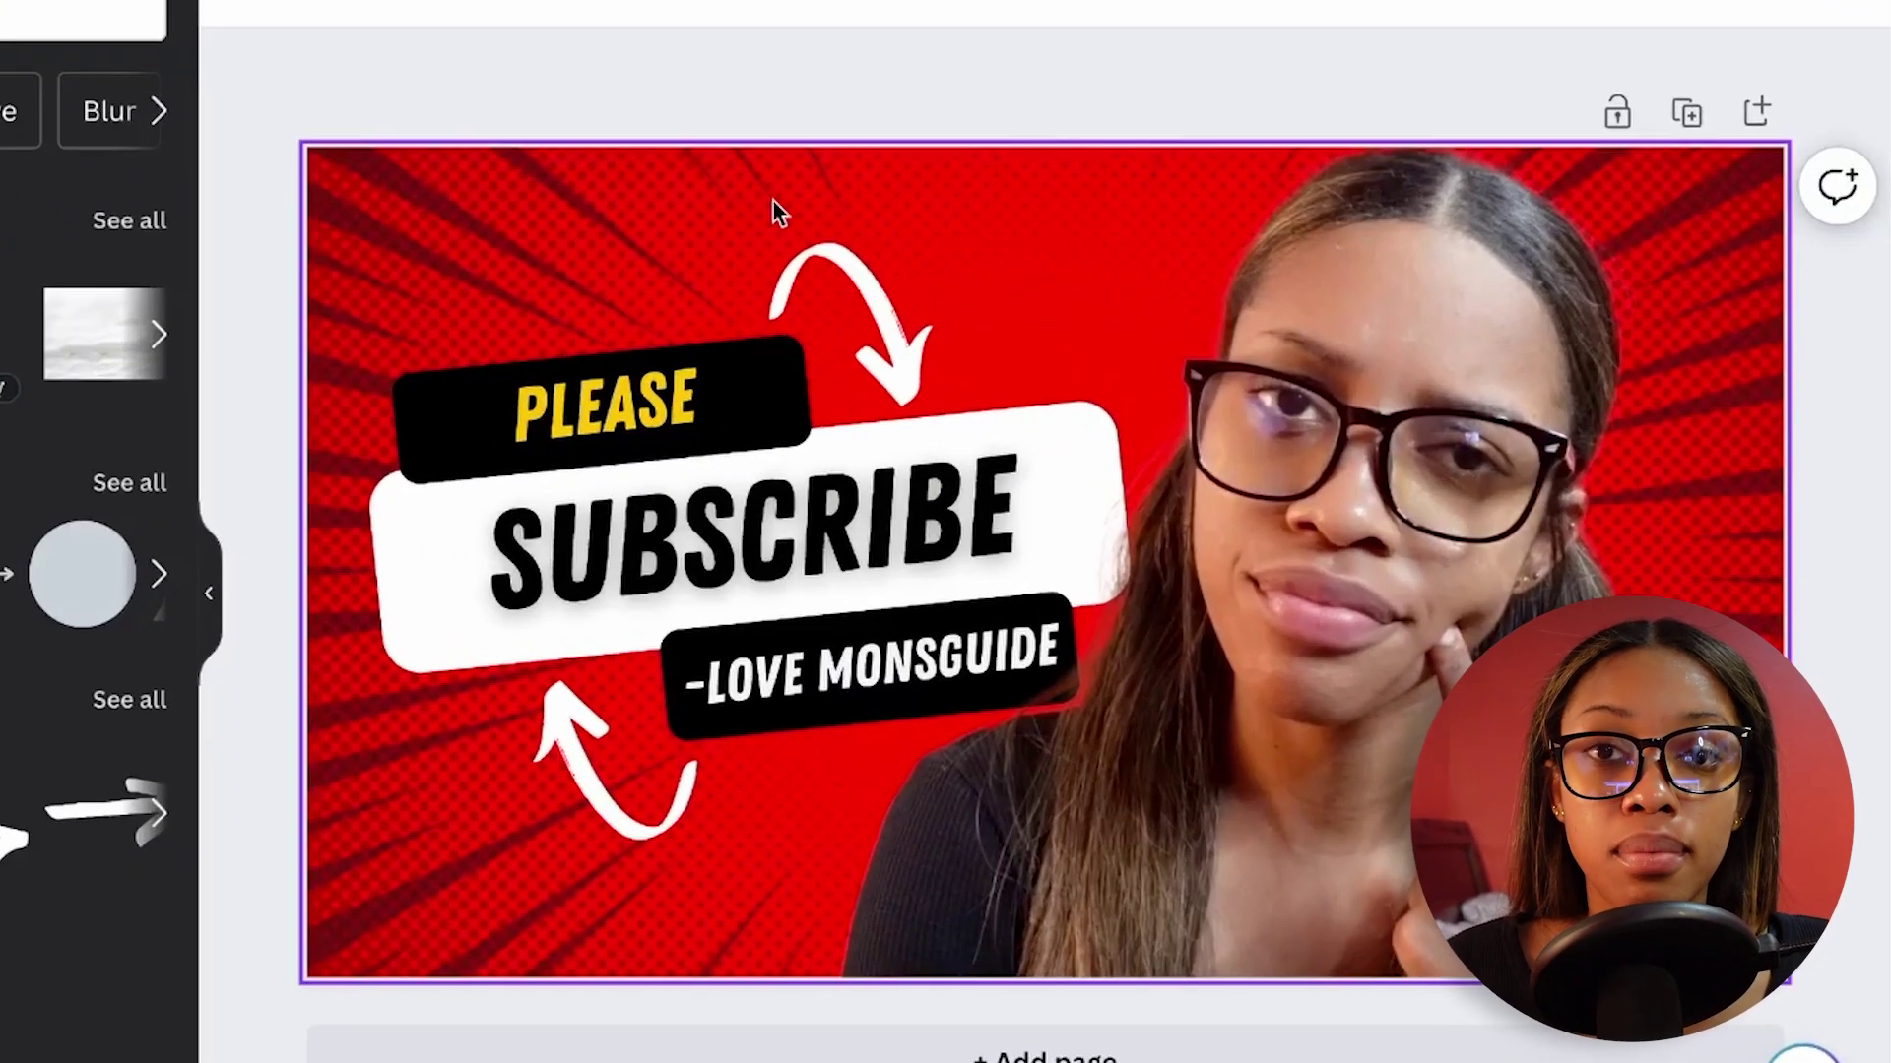
{"action": "left_click", "coordinate": [623, 603]}
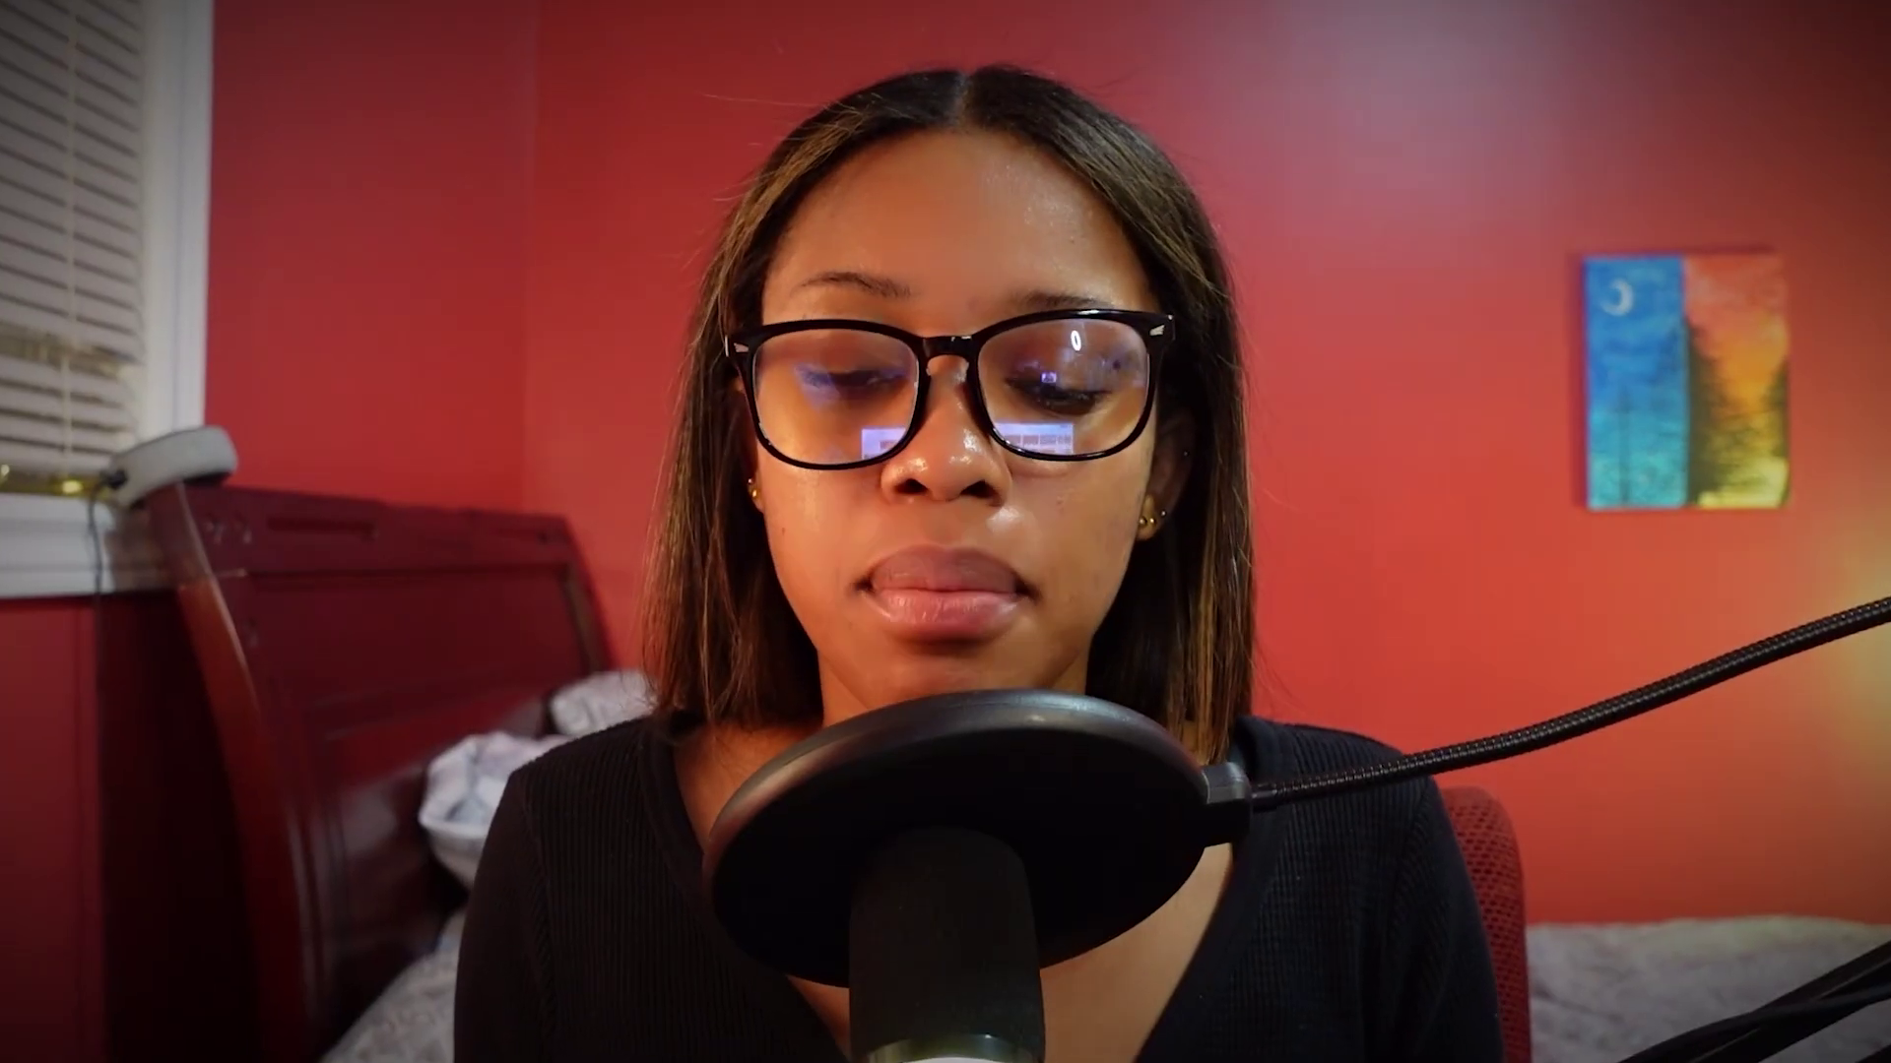